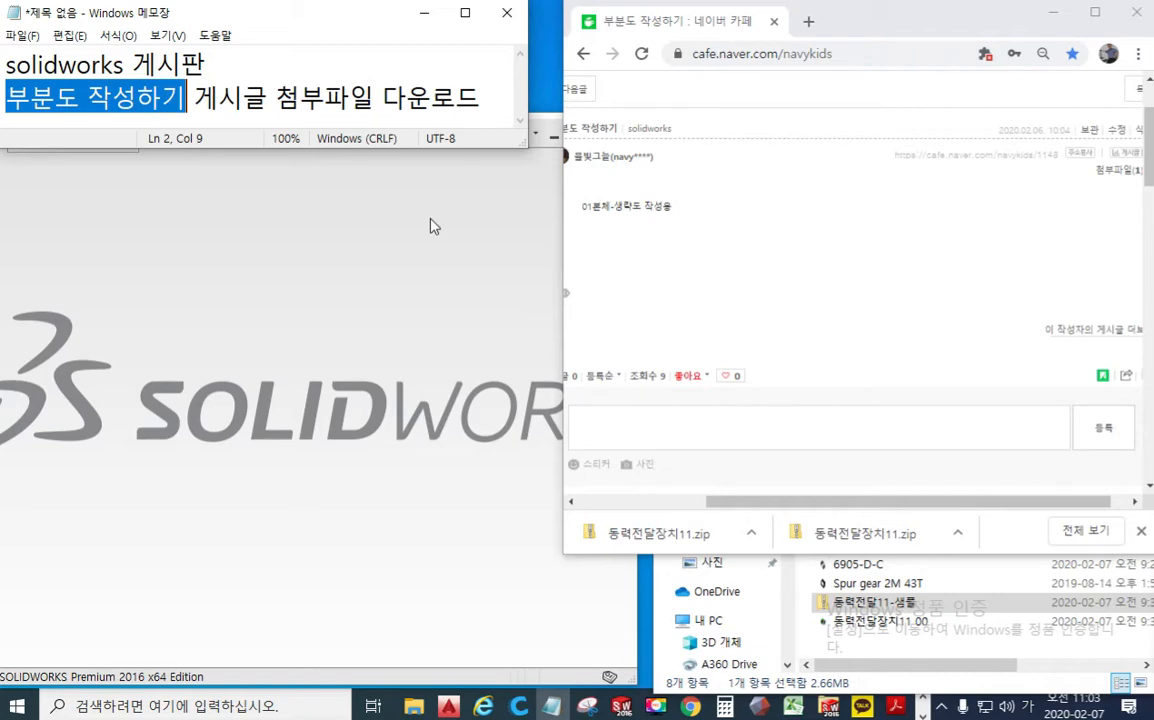
Step: Download the attached part file "01본체-생략도 작성용" from the forum post and open it in SOLIDWORKS in isometric view
left_click_drag(275, 97, 482, 95)
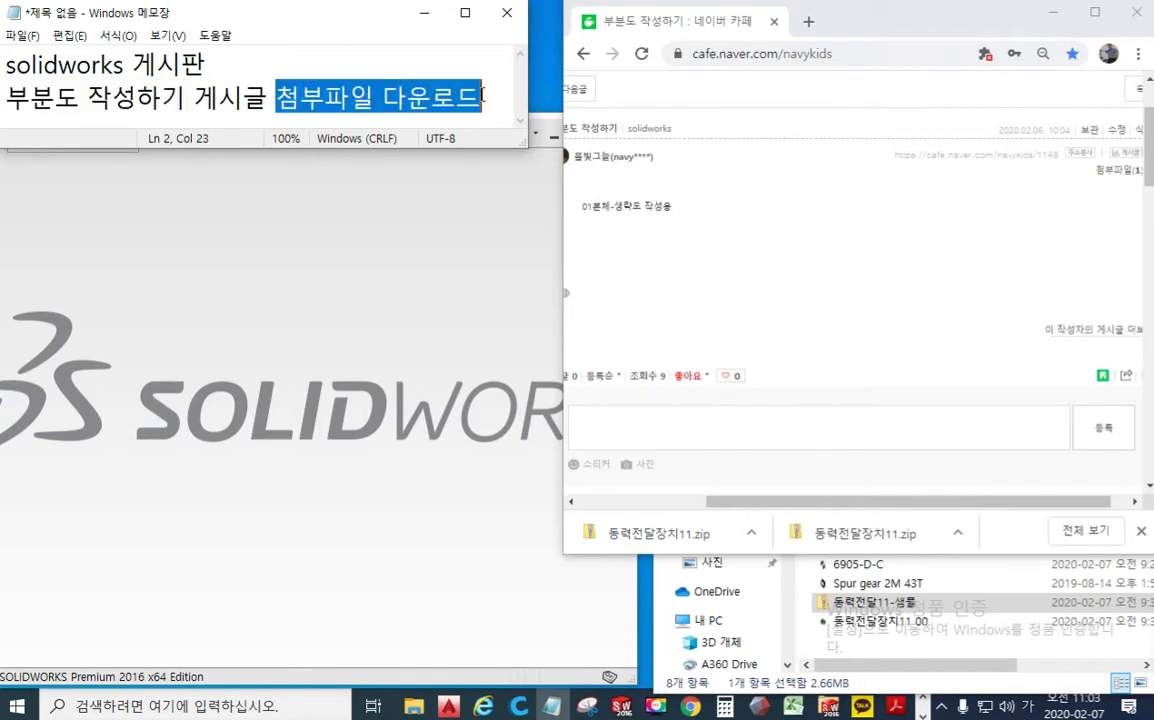
left_click(1117, 170)
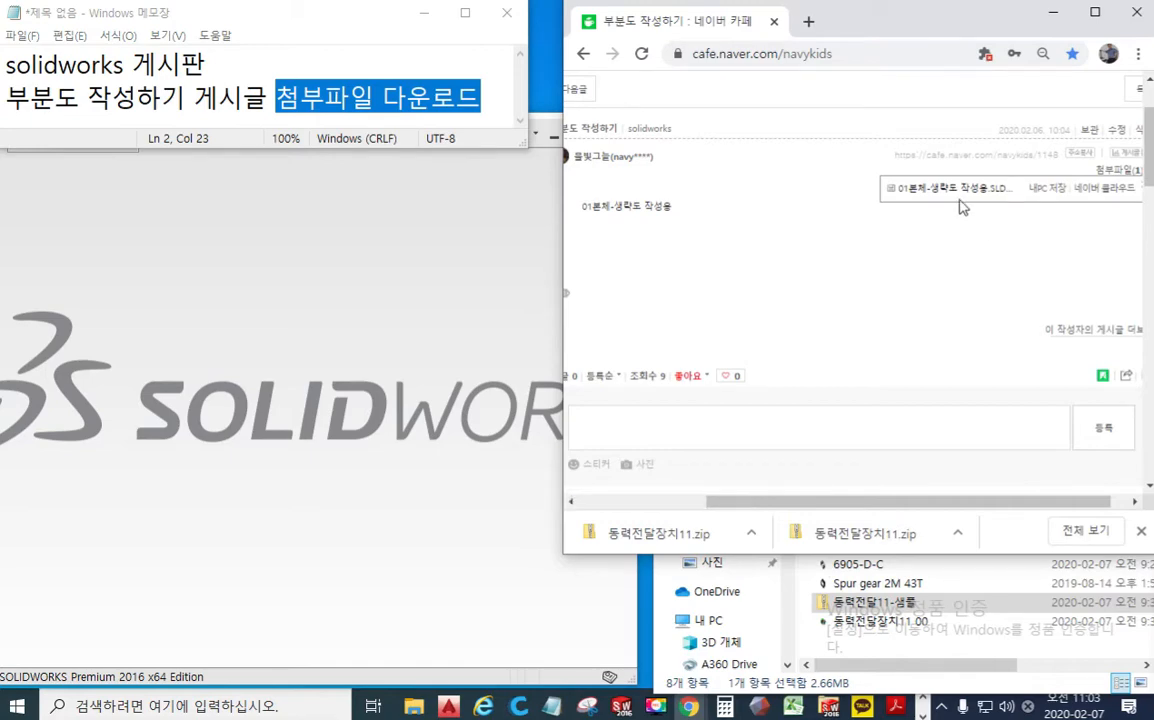
left_click(1045, 189)
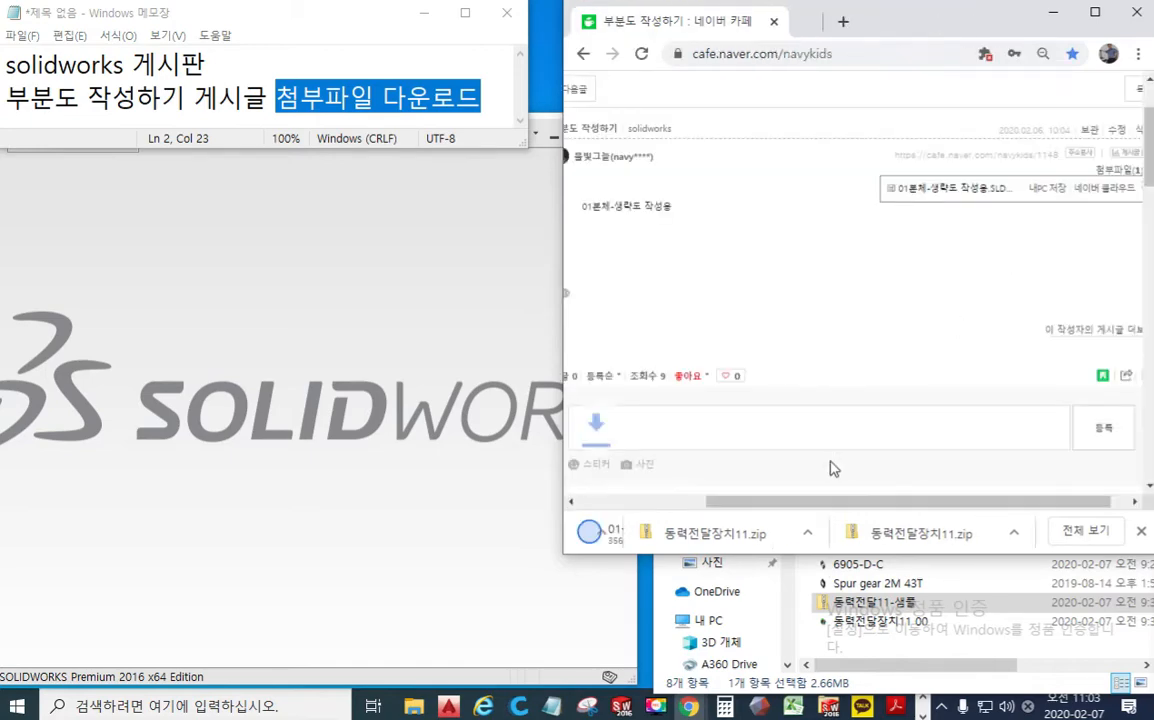
left_click(750, 533)
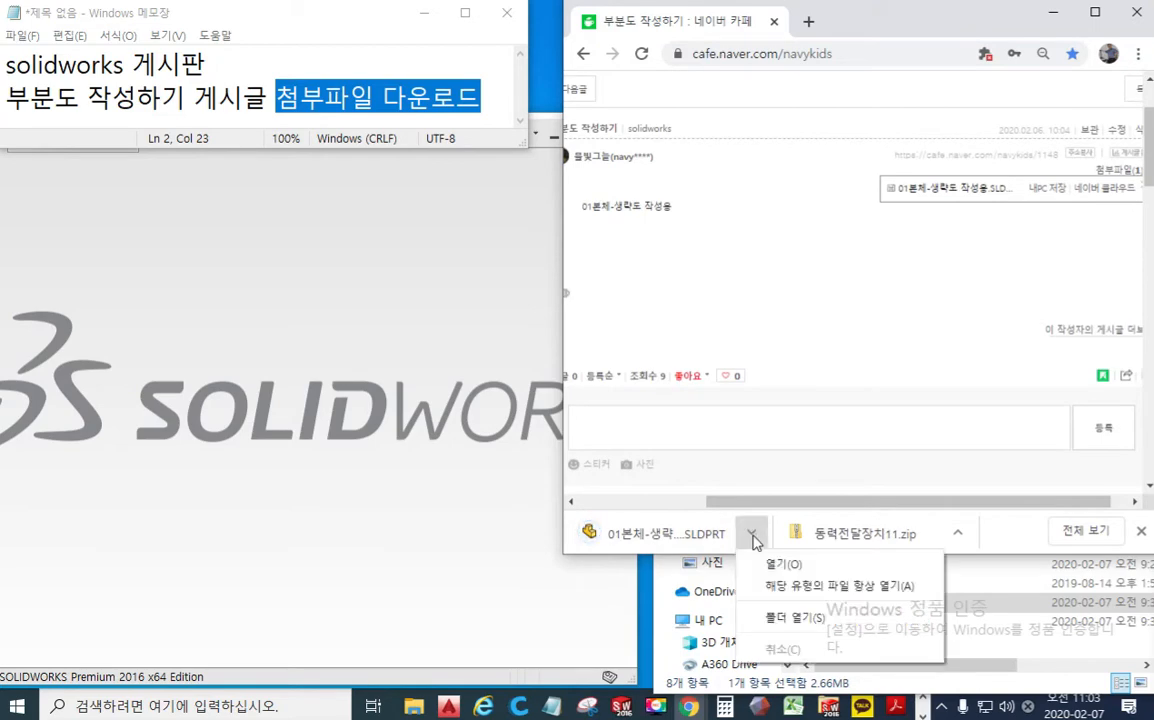
left_click(780, 564)
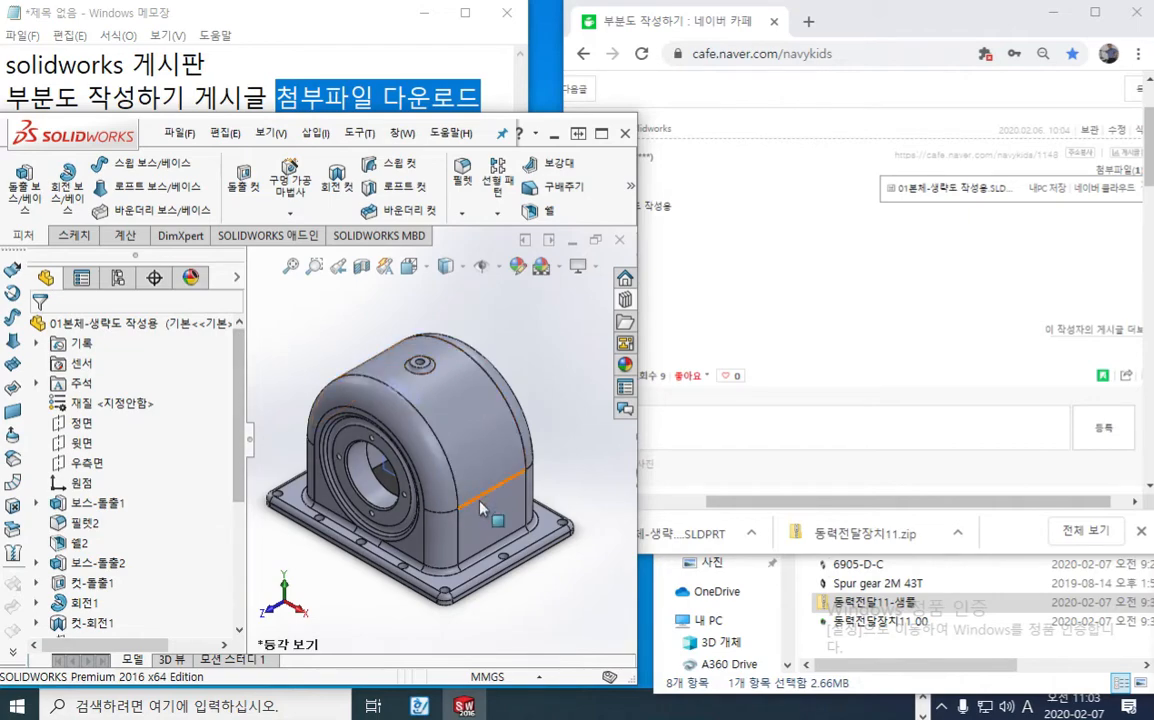
middle_click_drag(440, 462, 452, 436)
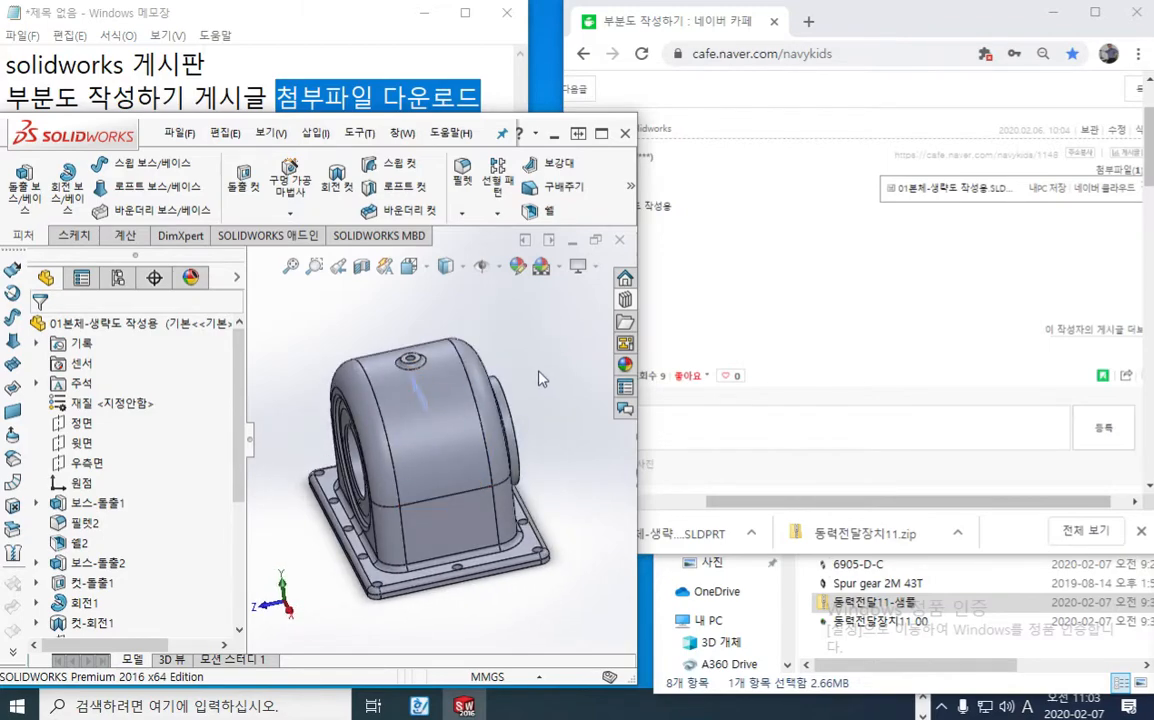
key("ctrl+7")
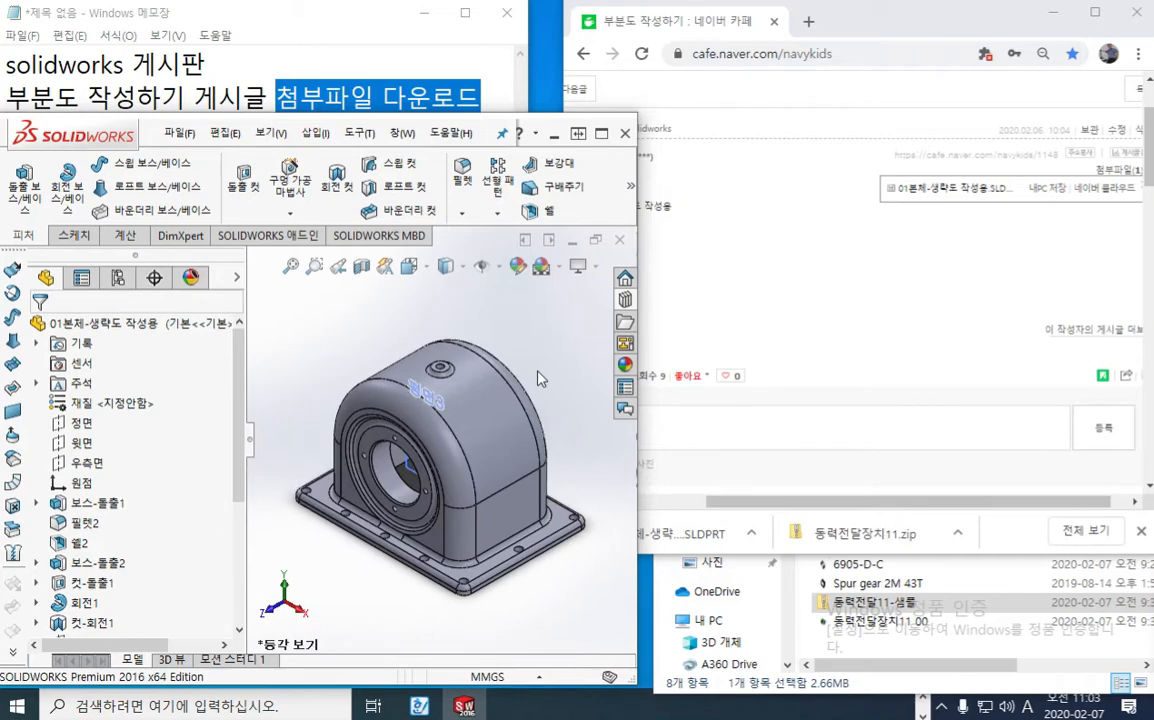
Step: Create a new document from the drawing (도면) template
left_click(175, 137)
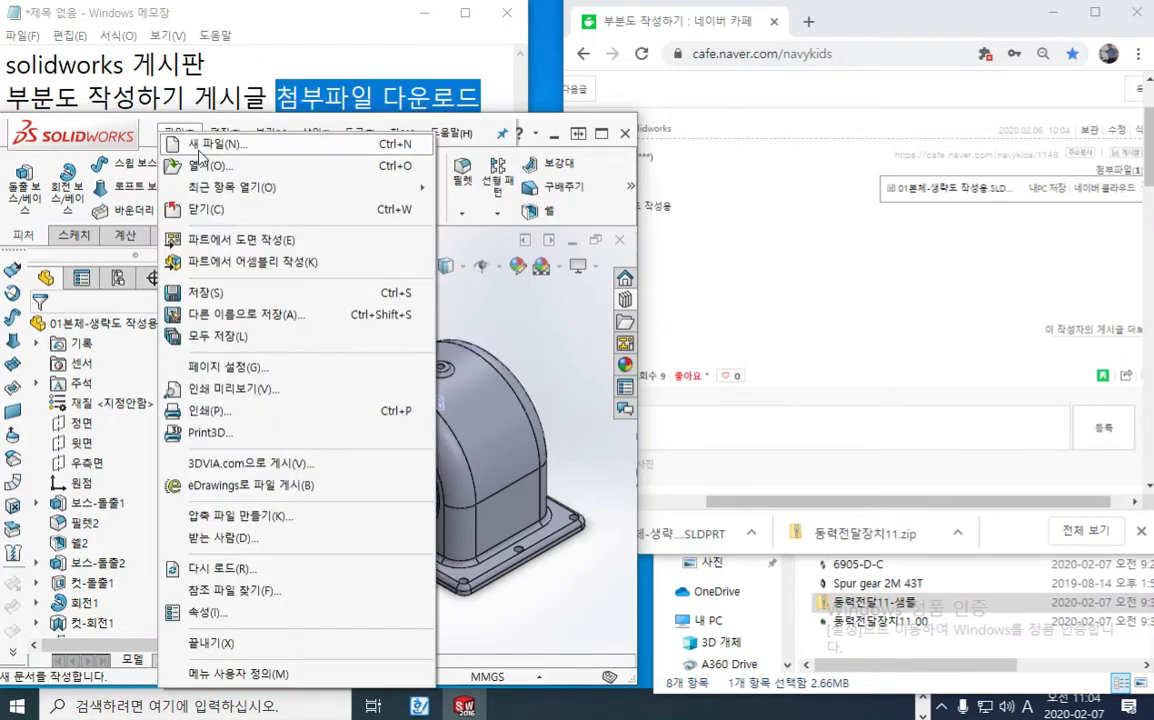
left_click(201, 145)
left_click_drag(310, 128, 388, 185)
left_click(364, 264)
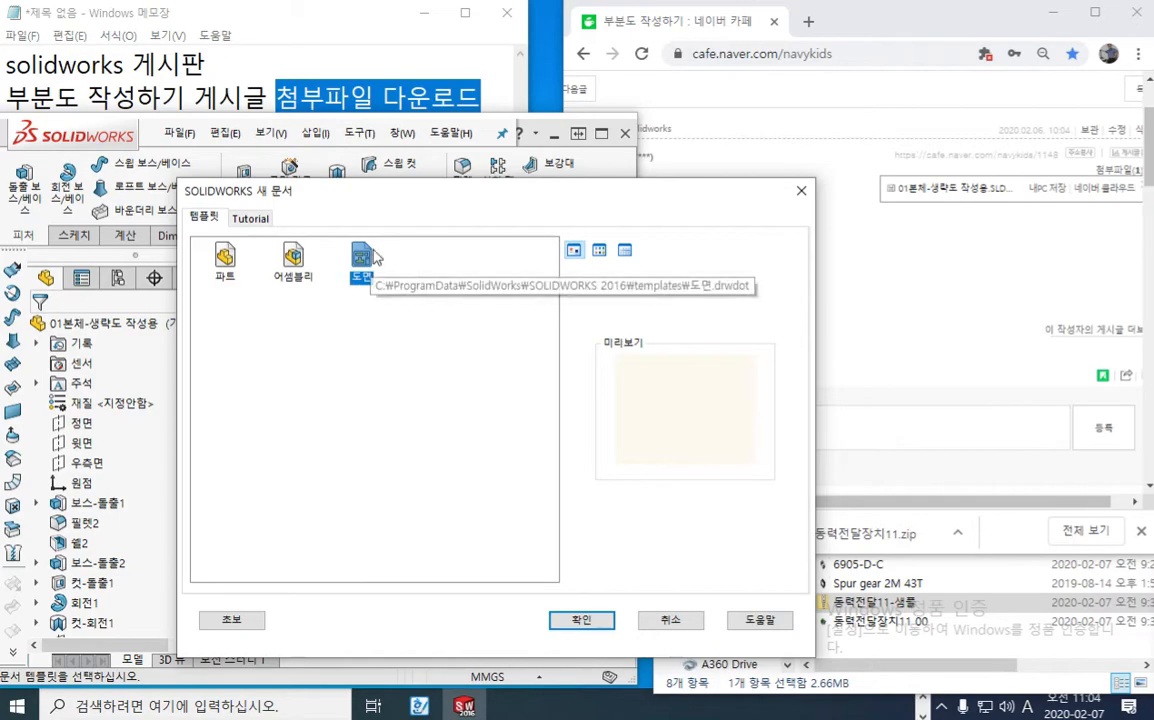
left_click(583, 622)
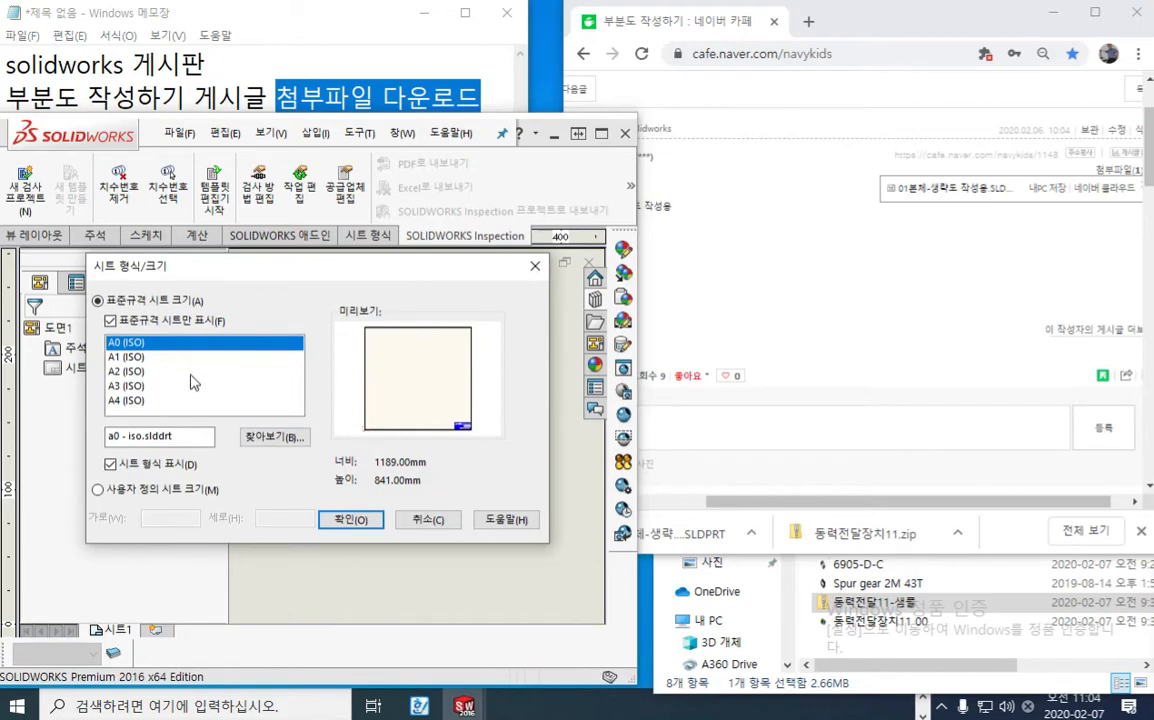
Step: Create the sheet with a custom size of 297 mm wide by 210 mm high and maximize the program window
left_click(118, 388)
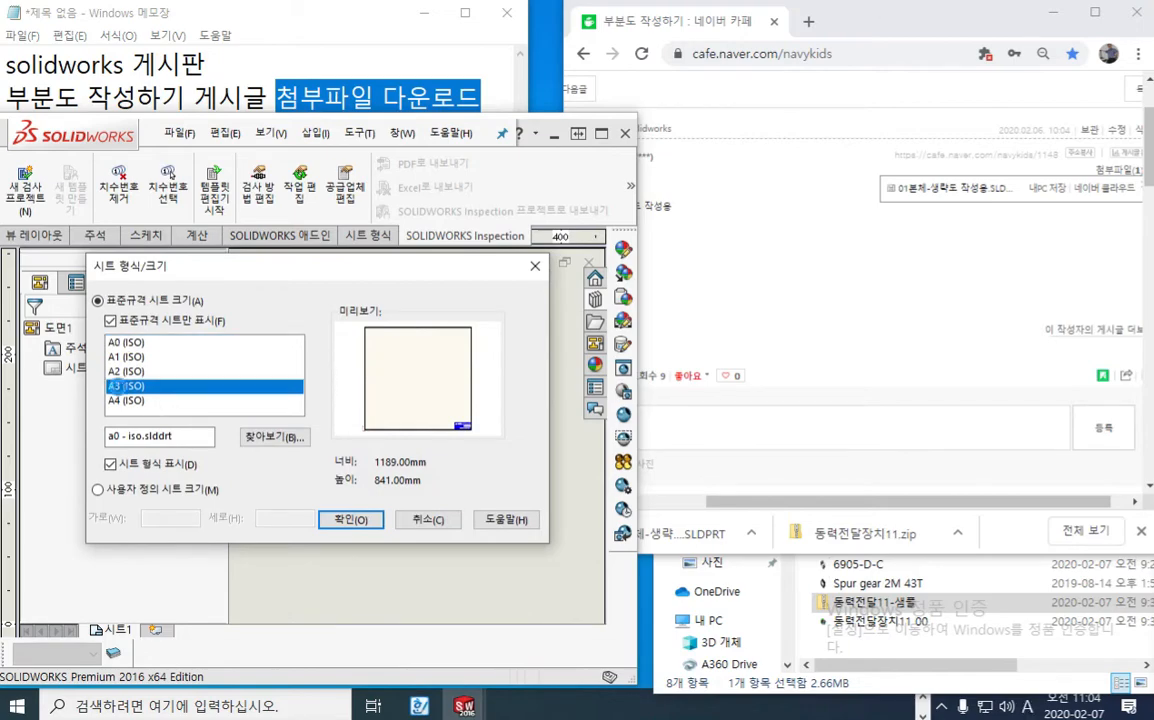
left_click(126, 401)
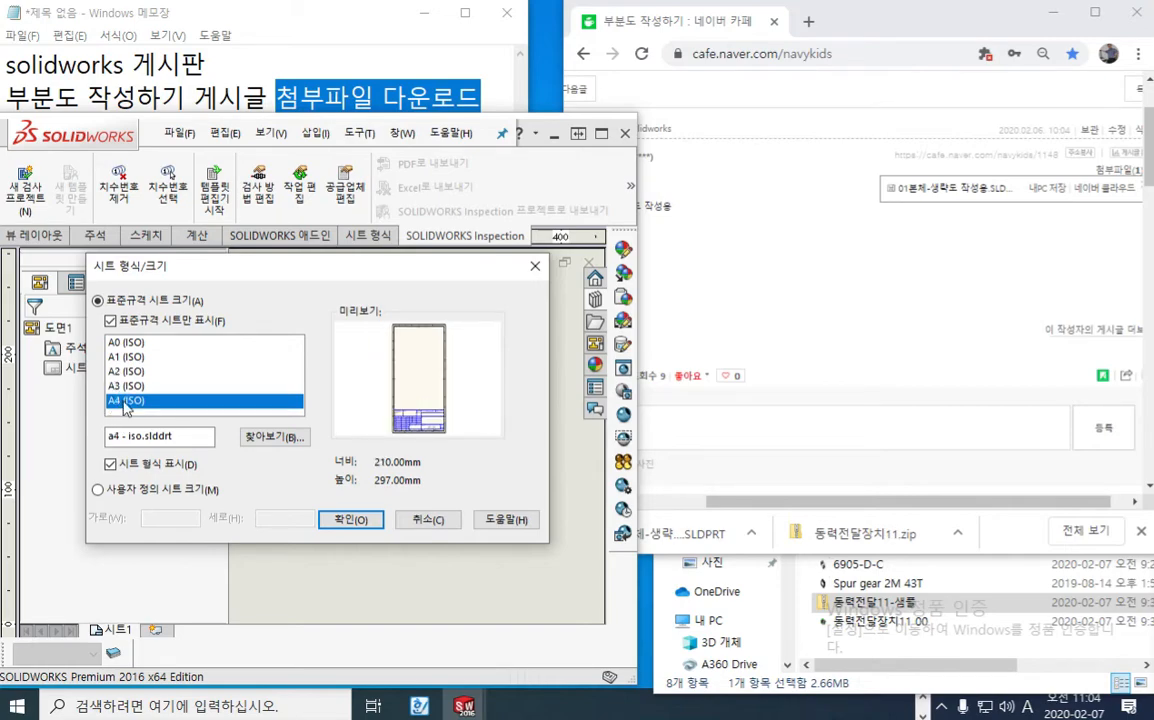
left_click(98, 490)
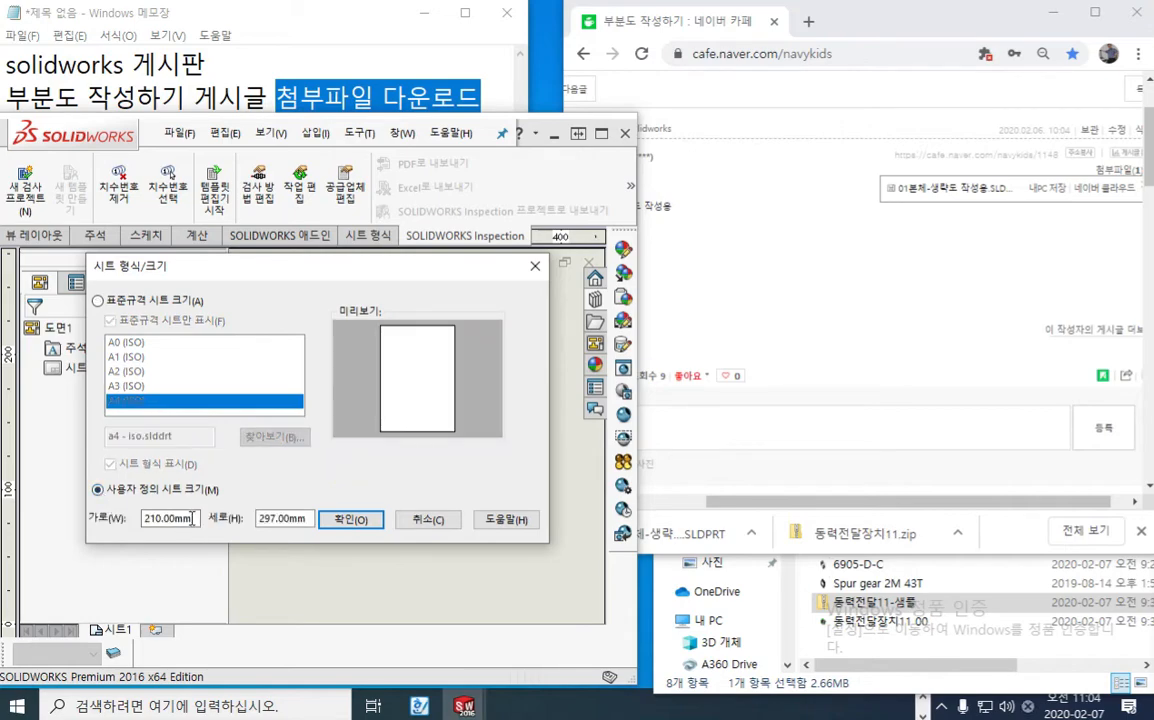
double_click(192, 518)
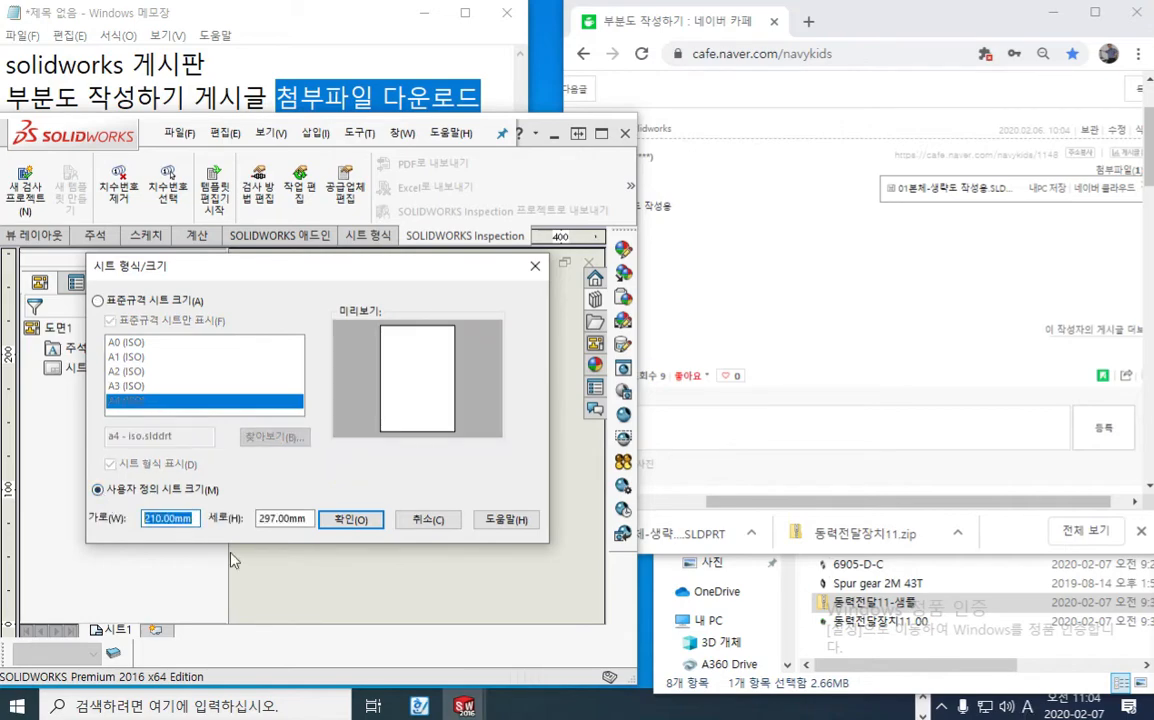
type("297")
key("Tab")
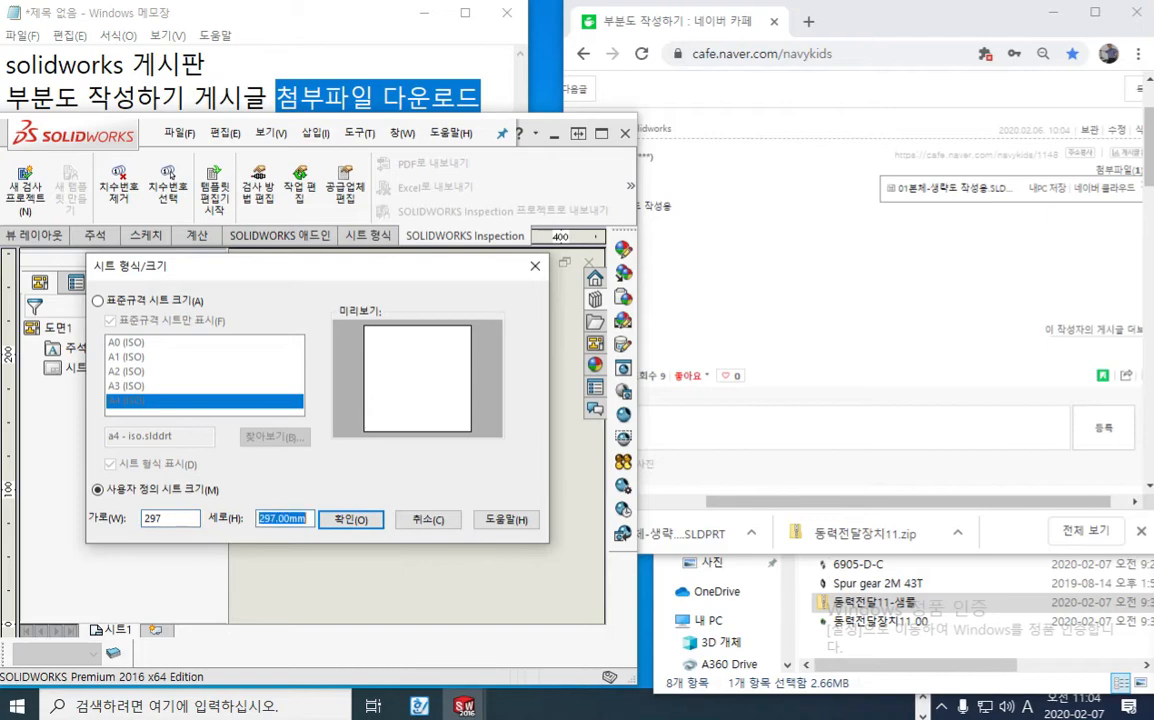
type("210")
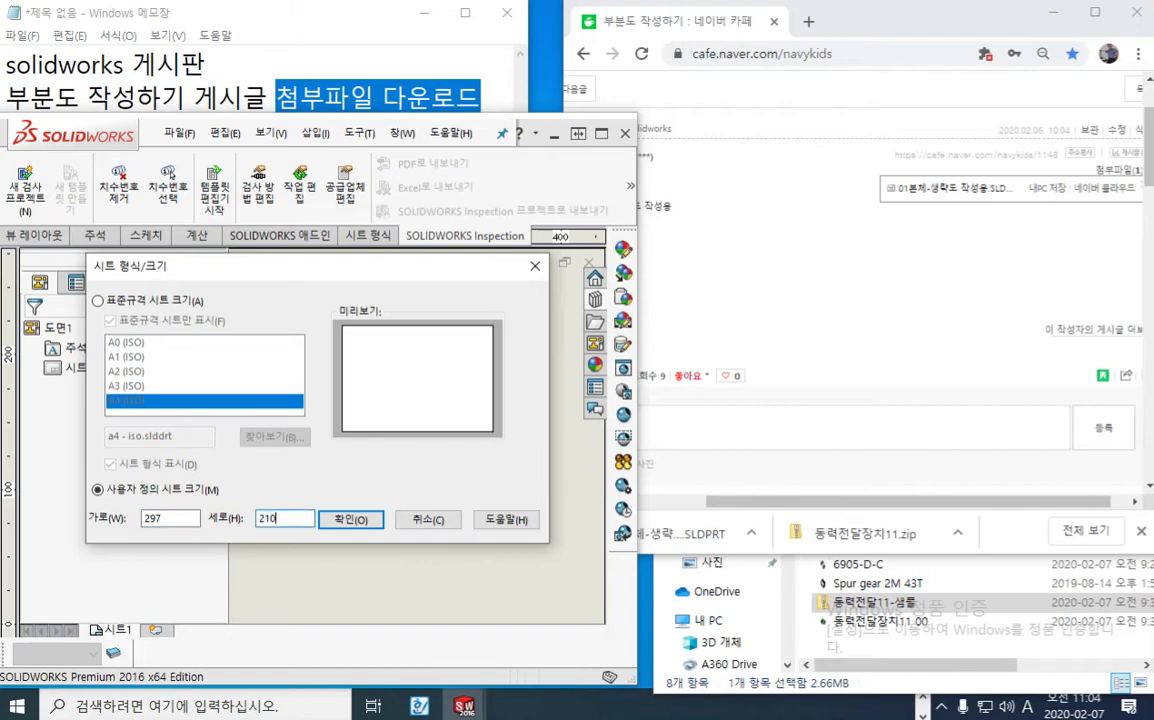
left_click(174, 518)
key("F12")
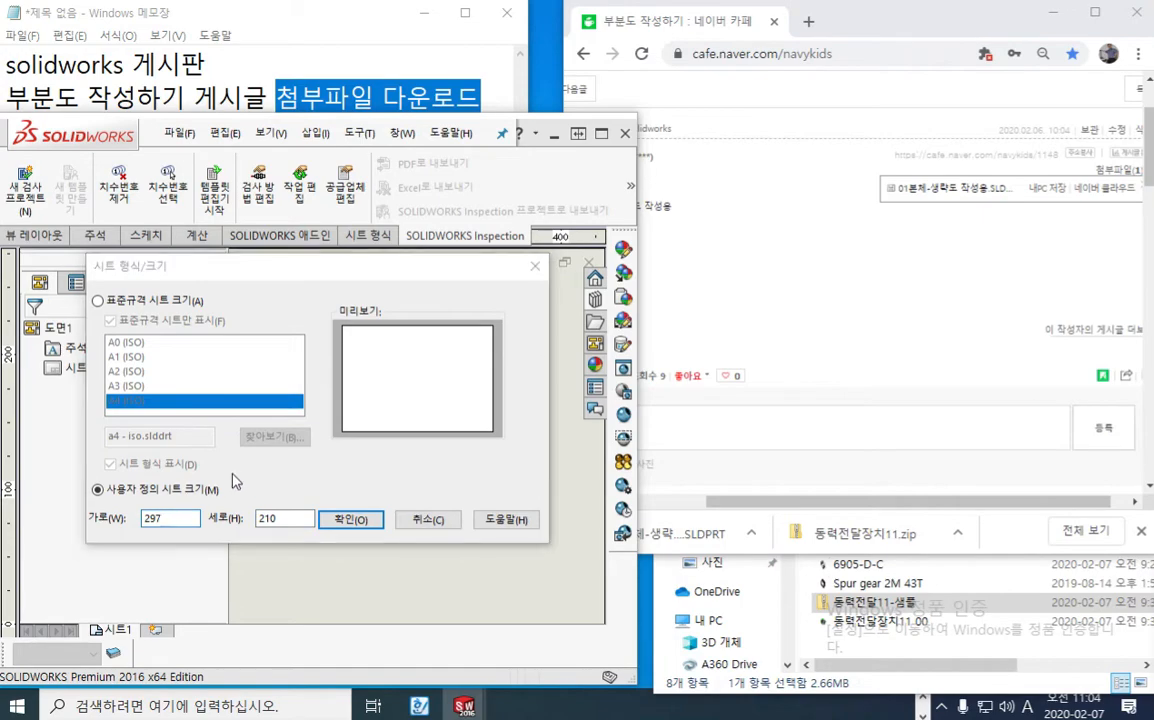
mouse_move(225, 447)
left_mouse_down()
mouse_move(209, 480)
mouse_move(238, 484)
mouse_move(242, 467)
mouse_move(267, 487)
left_mouse_up()
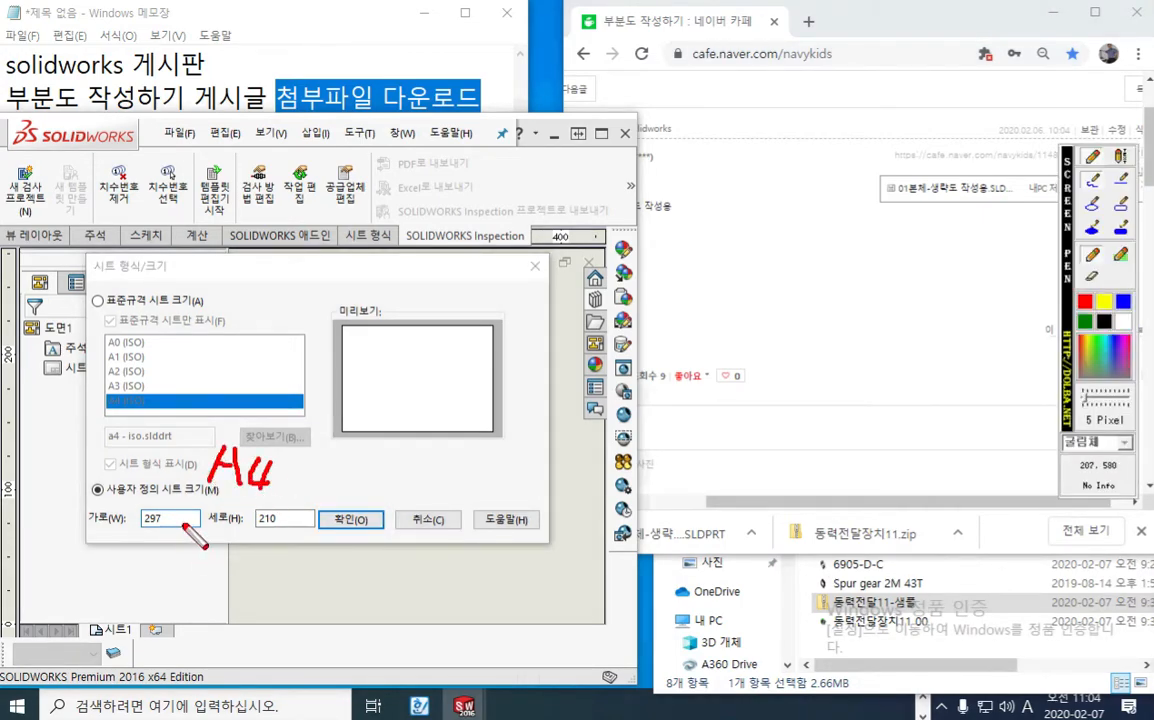
mouse_move(136, 508)
left_mouse_down()
mouse_move(161, 527)
mouse_move(174, 491)
mouse_move(174, 540)
mouse_move(207, 503)
mouse_move(197, 539)
left_mouse_up()
mouse_move(264, 498)
left_mouse_down()
mouse_move(297, 534)
mouse_move(314, 494)
left_mouse_up()
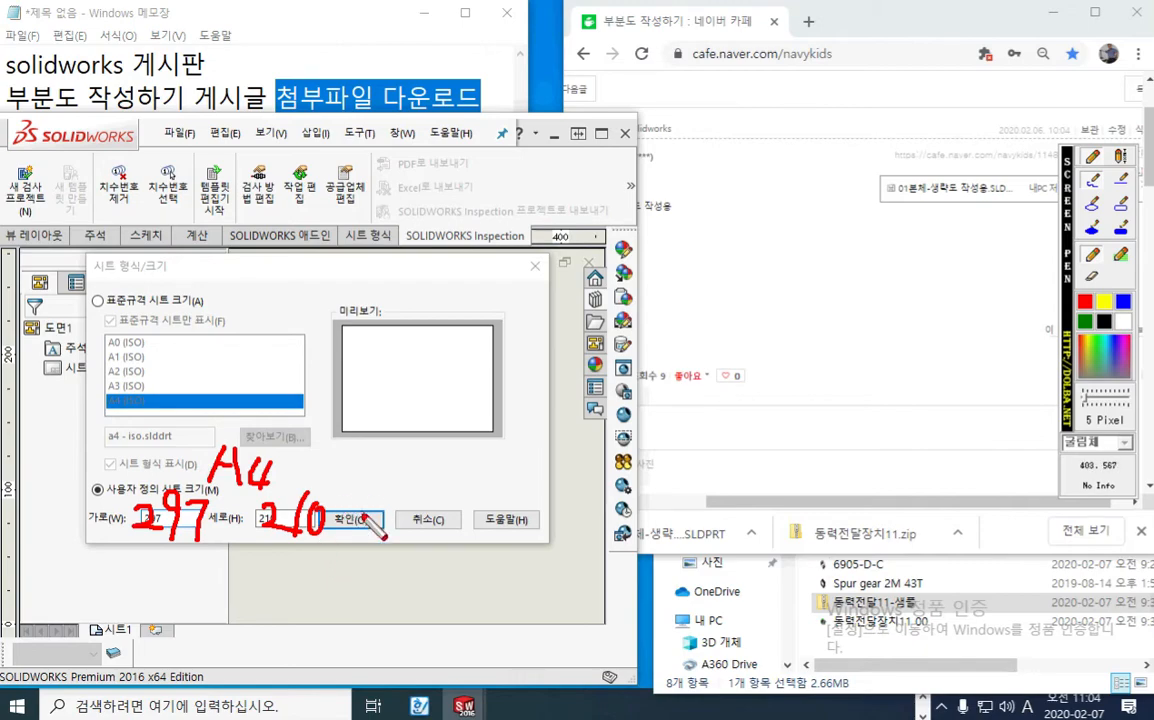
key("Escape")
left_click(350, 520)
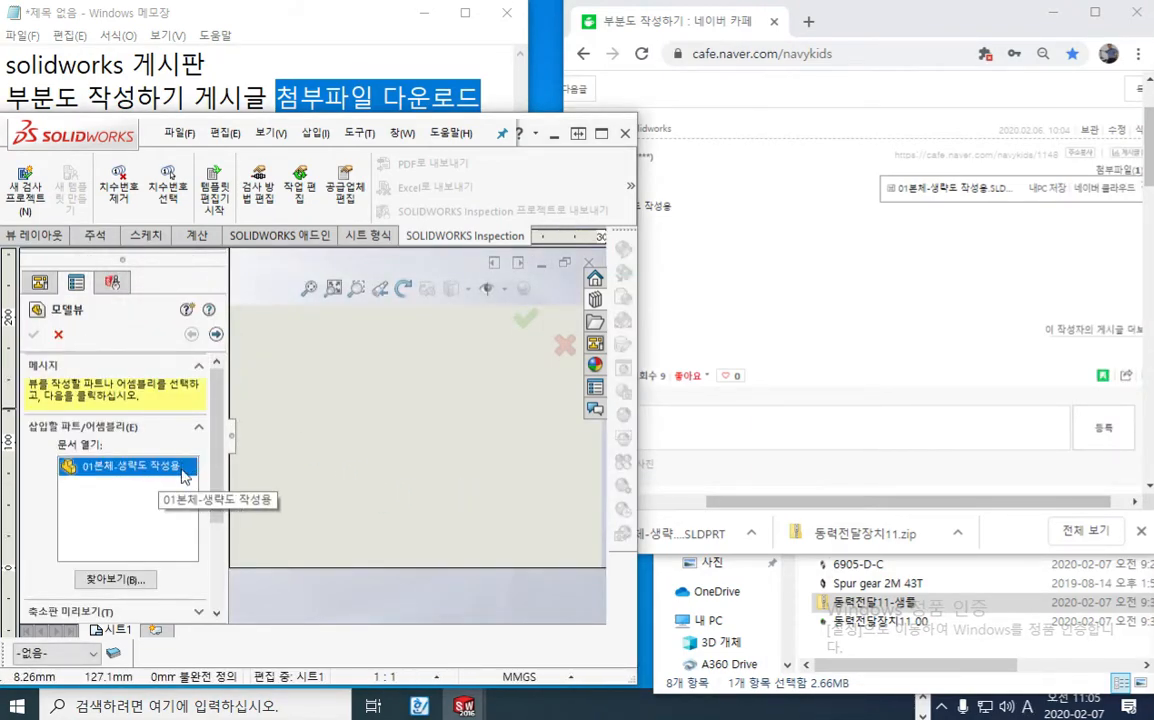
double_click(543, 121)
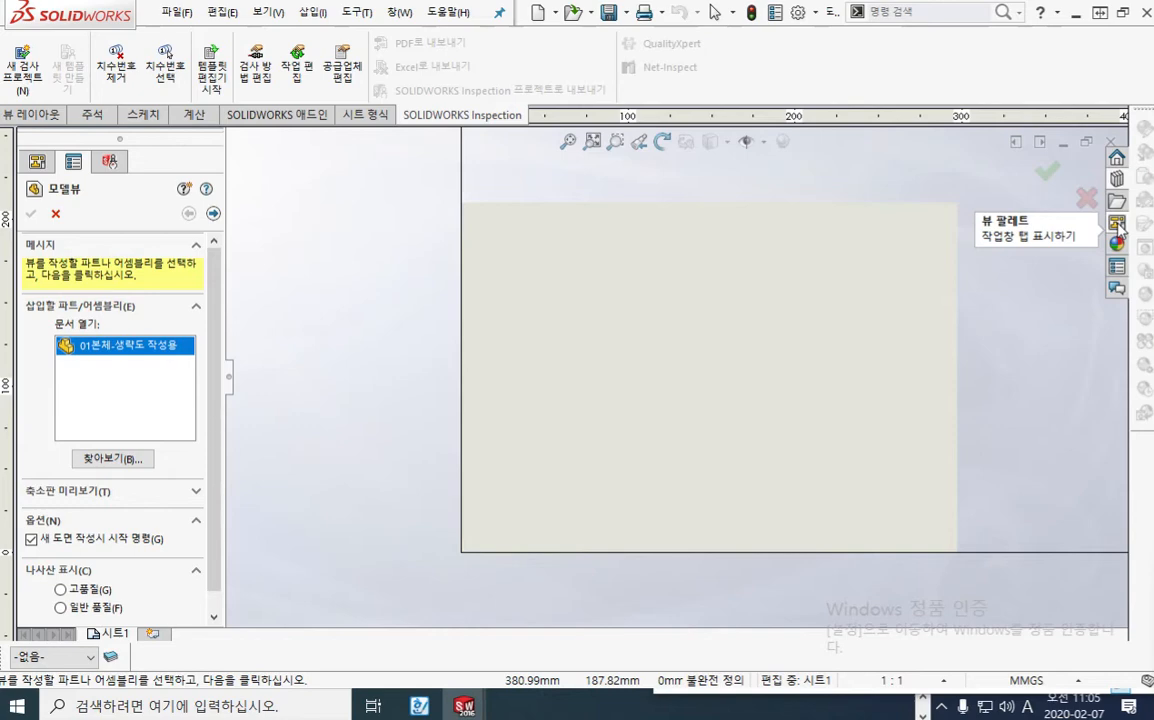
left_click_drag(1068, 240, 1073, 423)
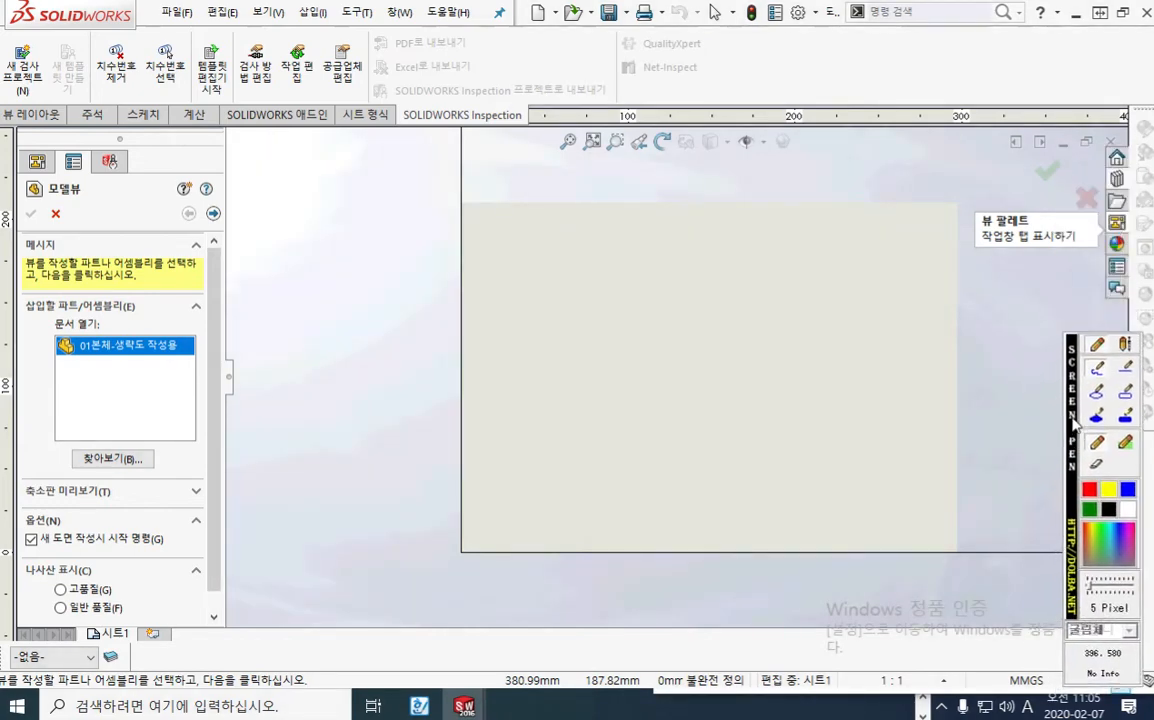
mouse_move(1133, 234)
left_mouse_down()
mouse_move(1112, 202)
mouse_move(1136, 243)
left_mouse_up()
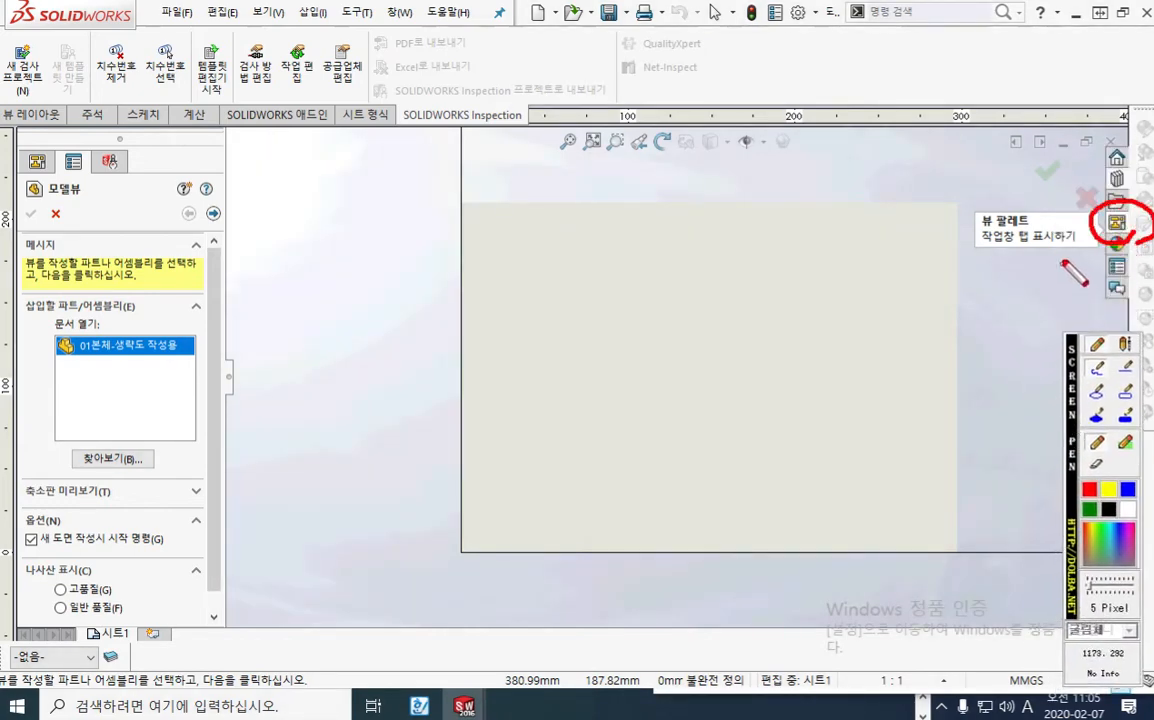
key("Escape")
left_click(1118, 225)
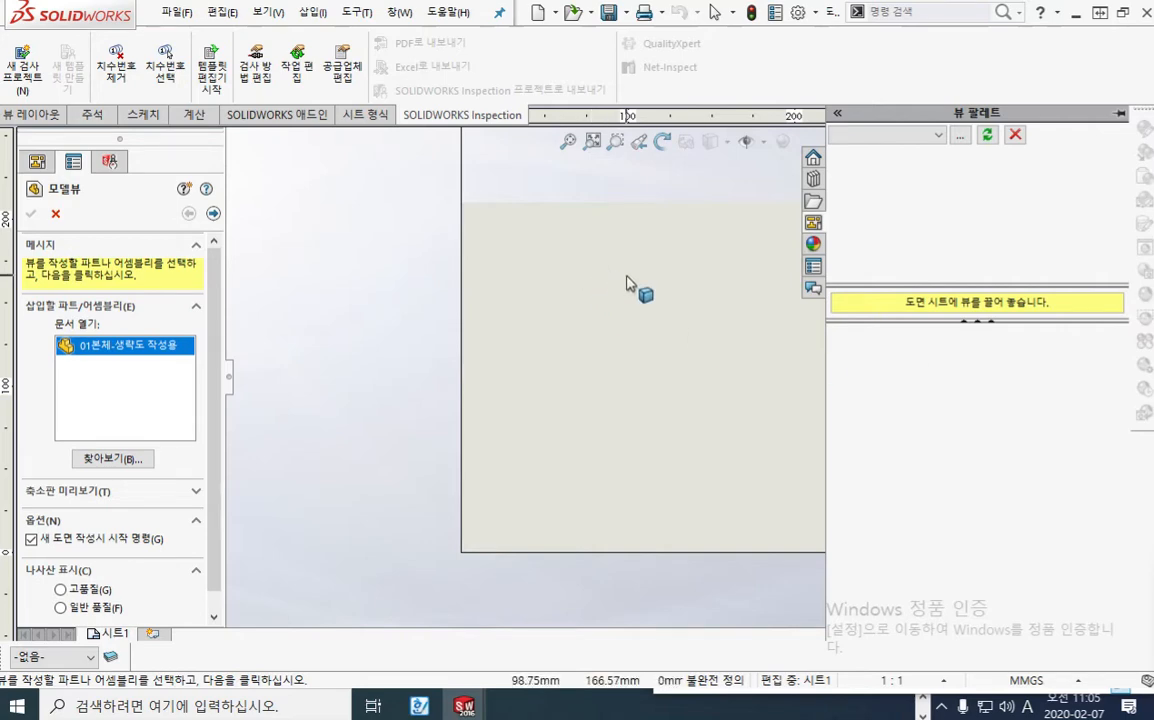
key("Escape")
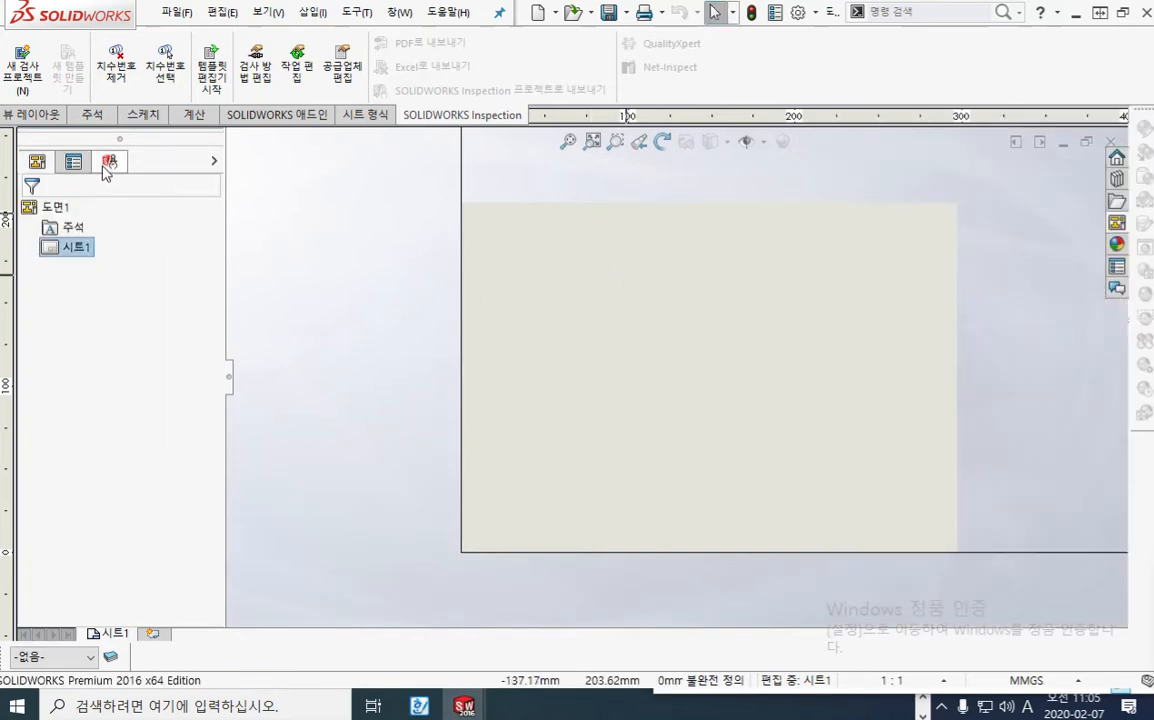
Step: Start a Model View and load the part "01본체-생략도 작성용" from the Downloads folder
left_click(50, 114)
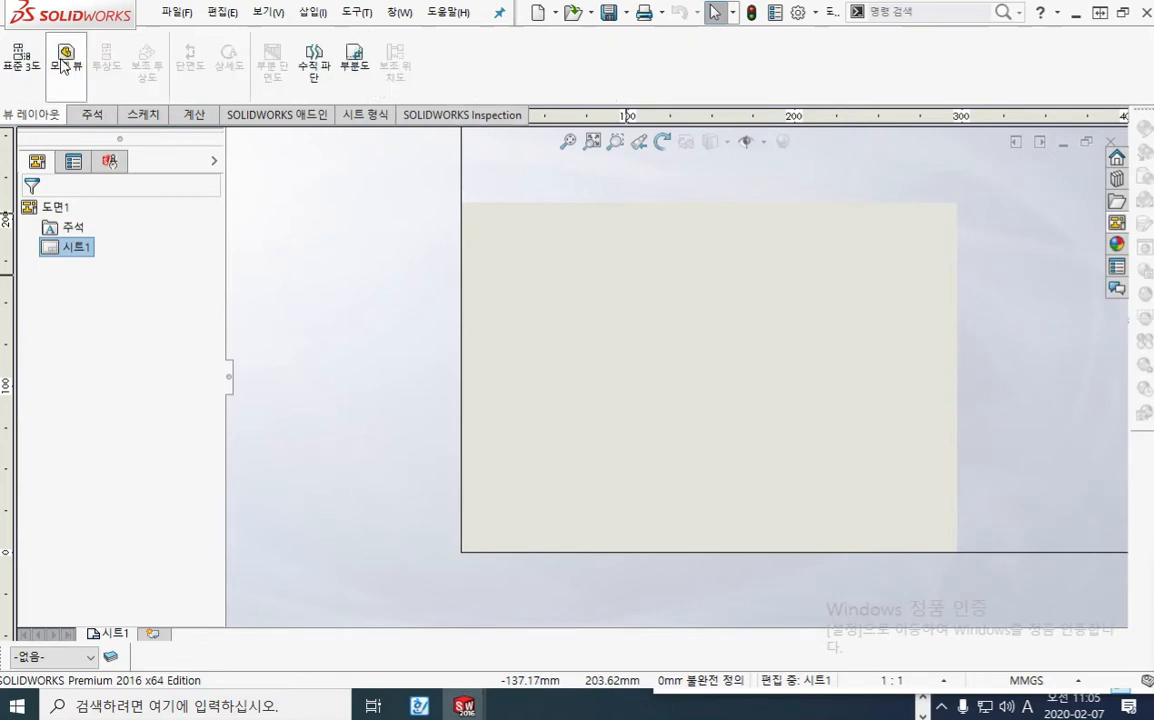
left_click(62, 60)
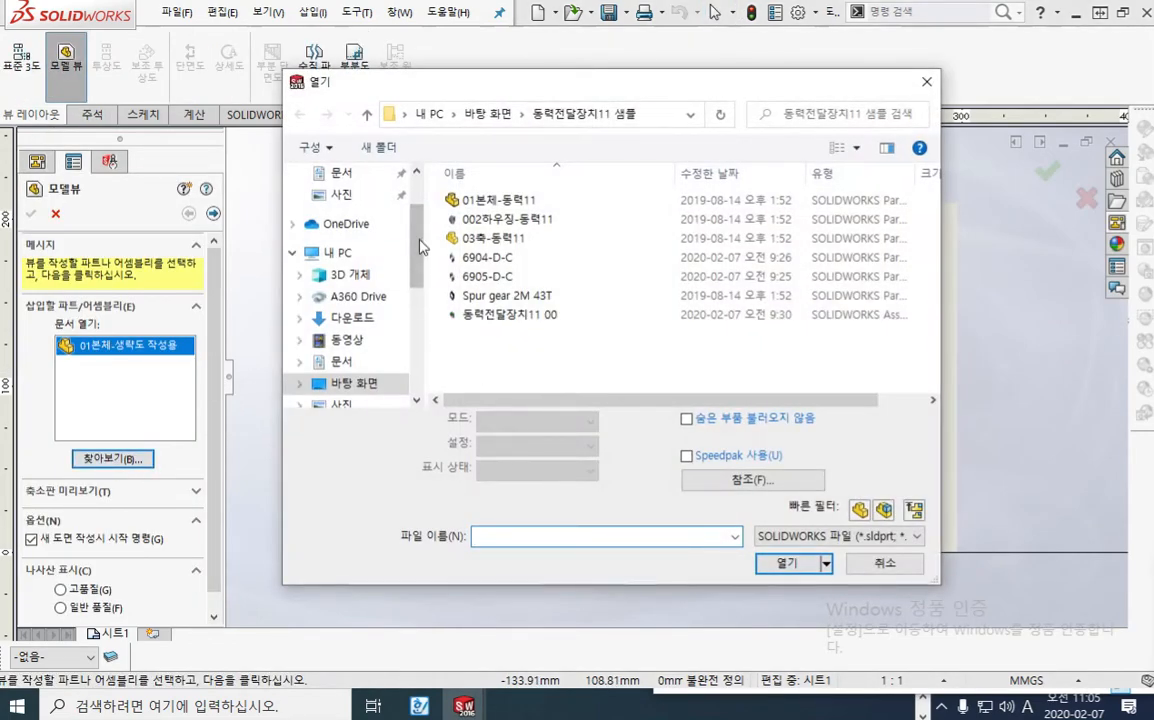
scroll(420, 245, "up", 2)
left_click(350, 230)
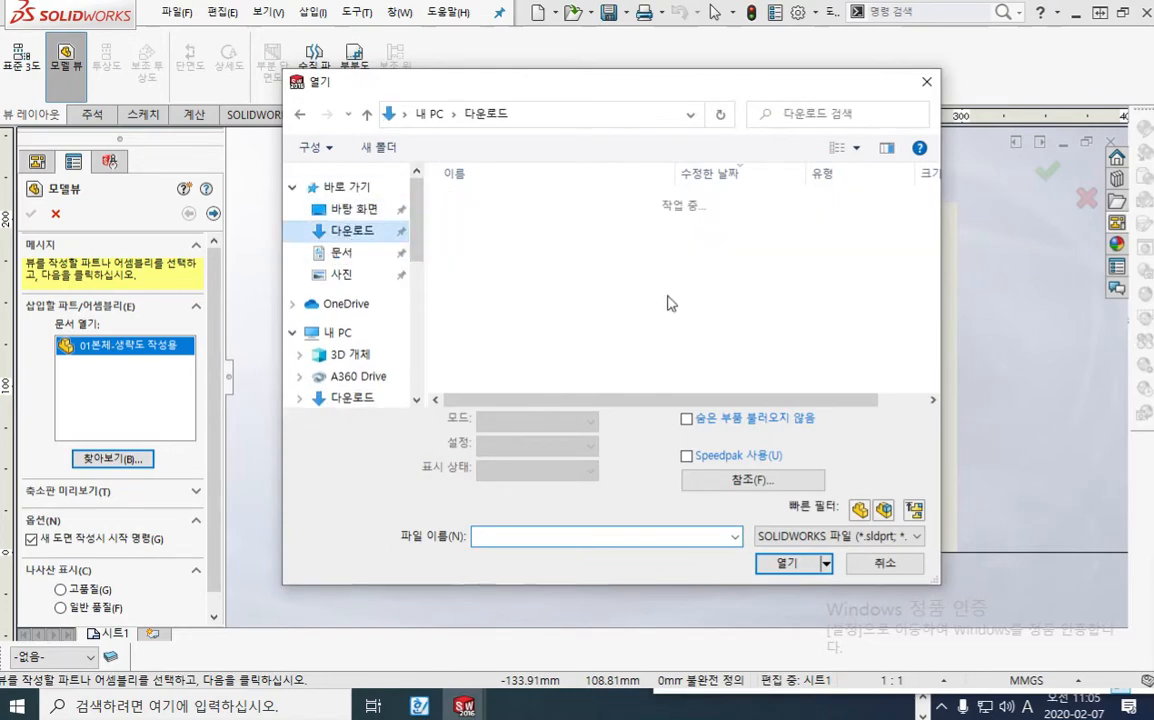
left_click(530, 226)
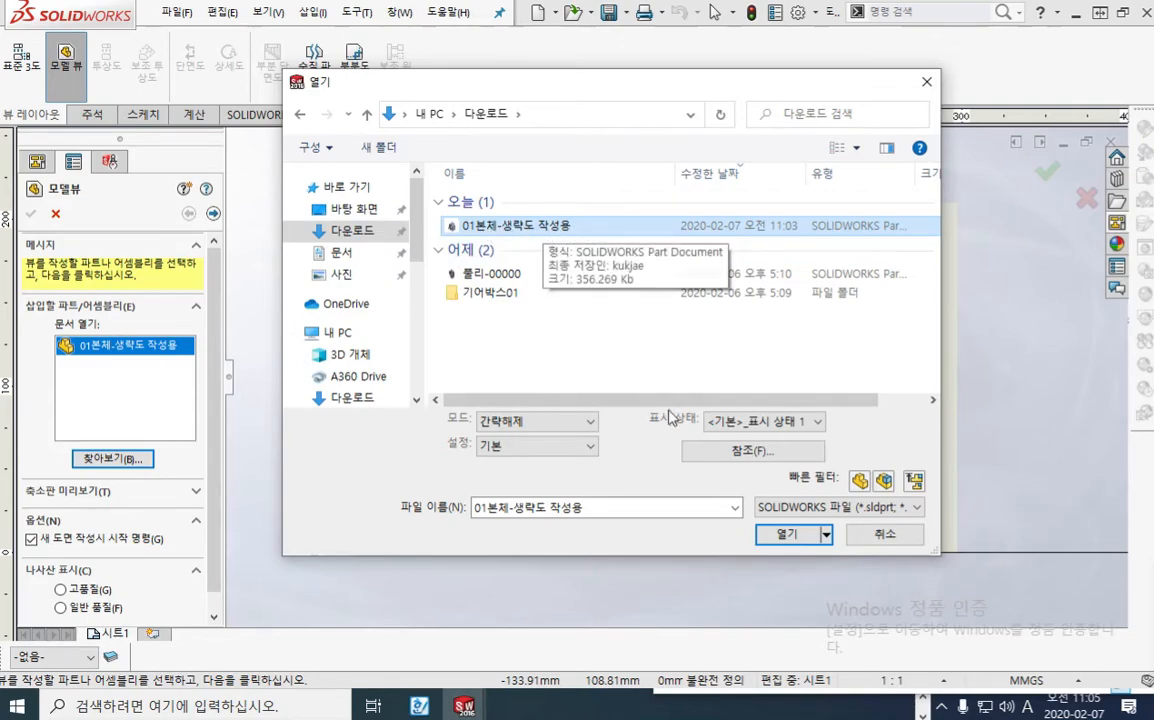
left_click(786, 535)
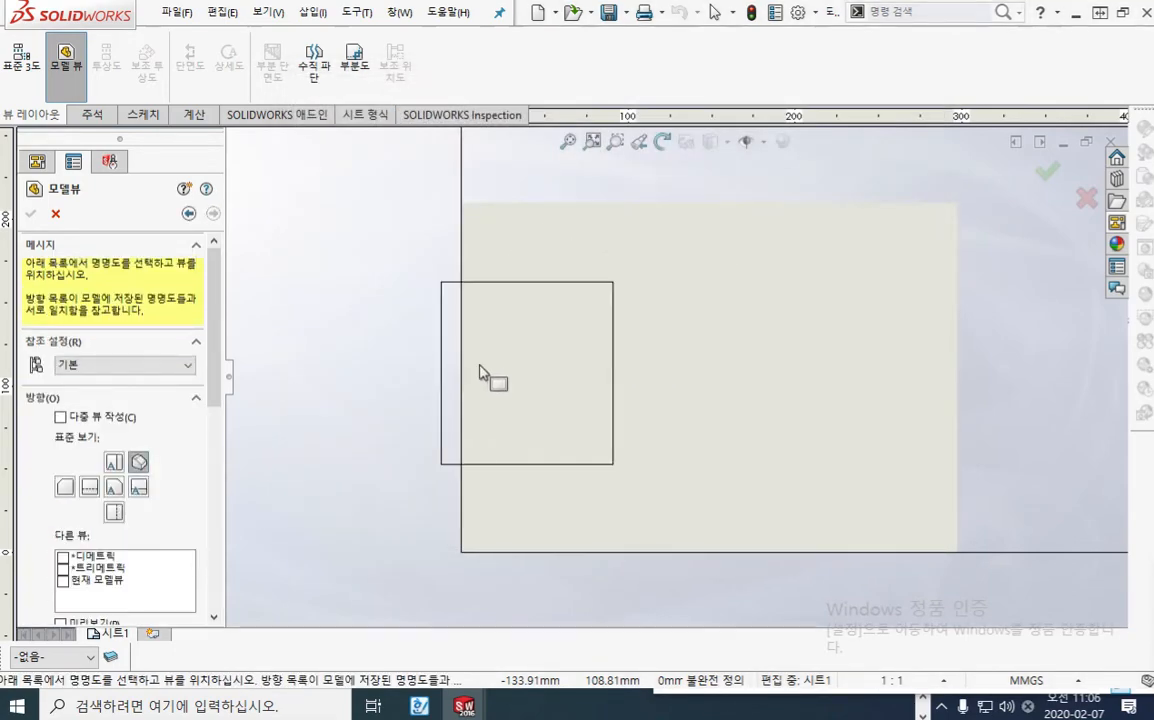
Step: Set the orientation of the model view being inserted to the front view
left_click_drag(215, 303, 215, 364)
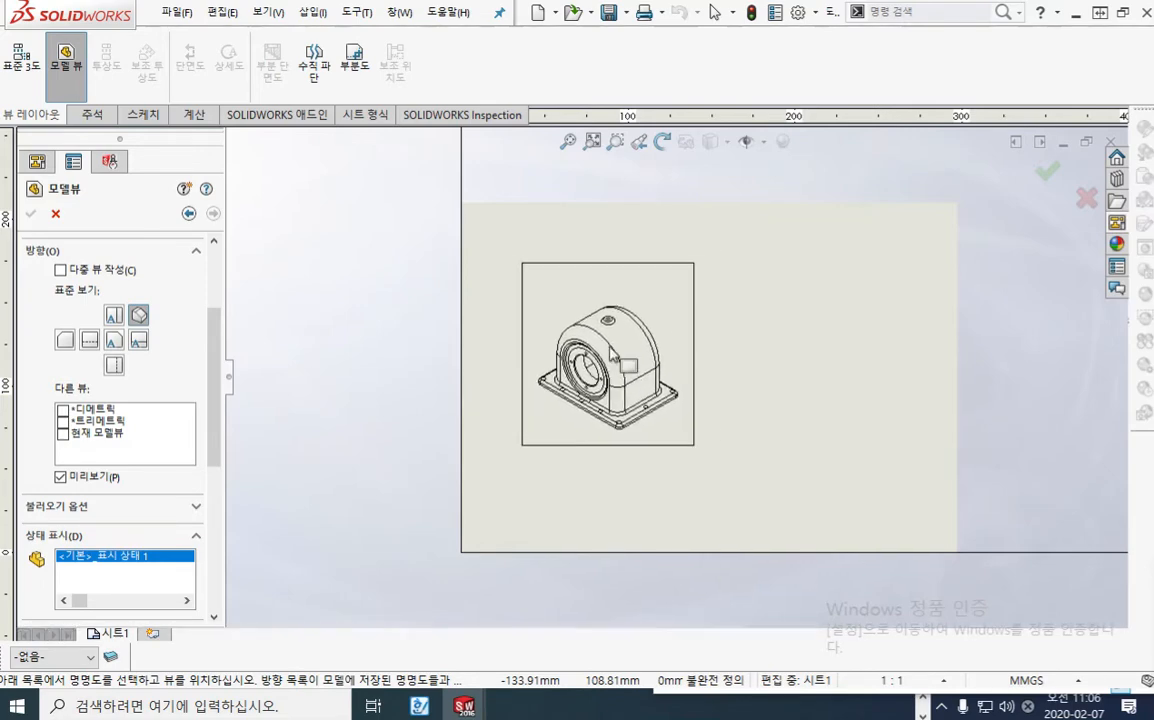
left_click(114, 340)
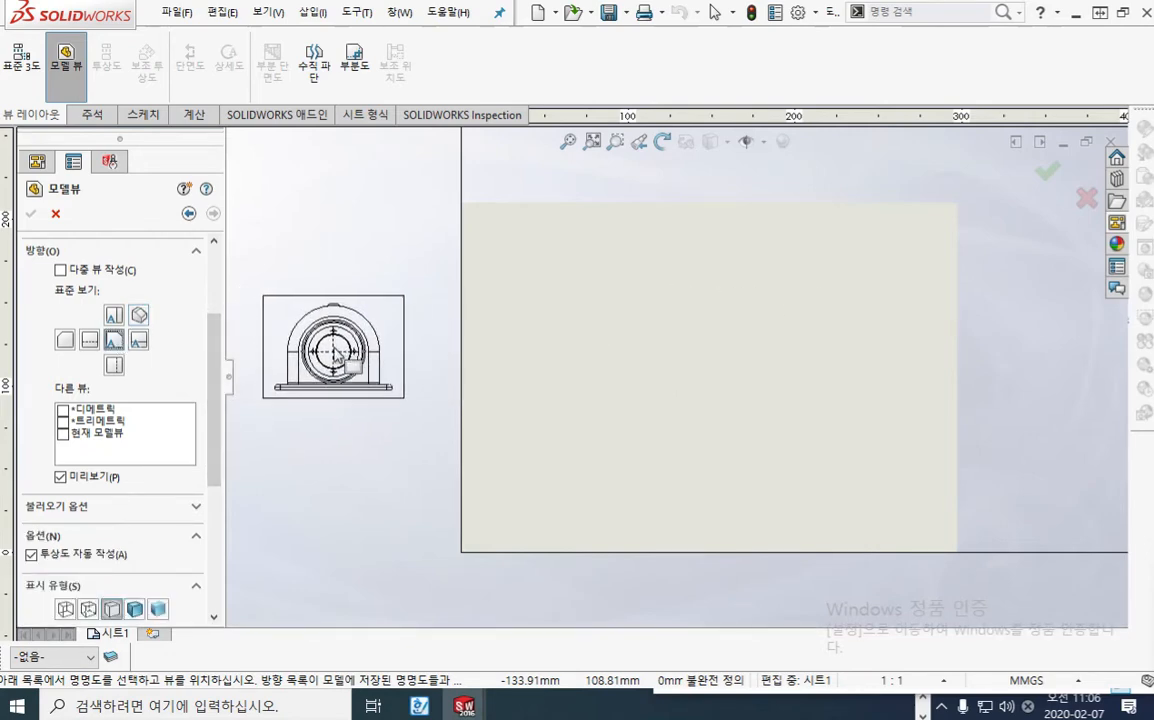
key("F12")
mouse_move(121, 346)
left_mouse_down()
mouse_move(98, 336)
mouse_move(118, 321)
mouse_move(128, 358)
left_mouse_up()
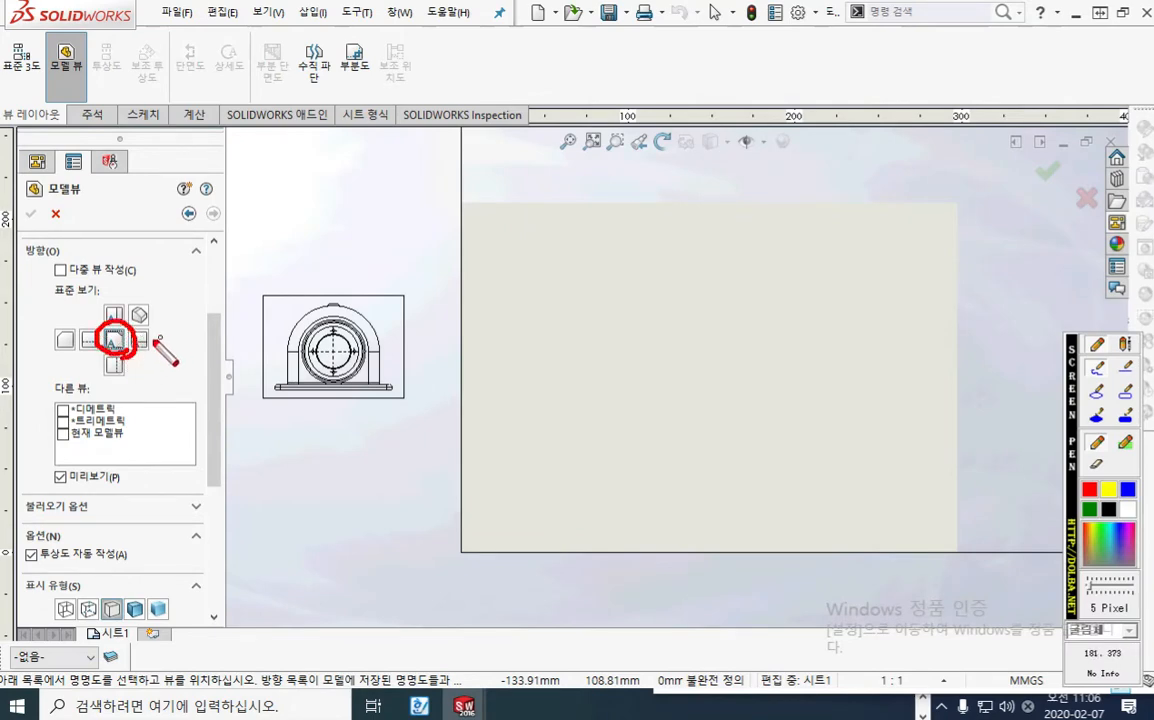
mouse_move(145, 338)
left_mouse_down()
mouse_move(470, 257)
mouse_move(554, 320)
mouse_move(511, 320)
left_mouse_up()
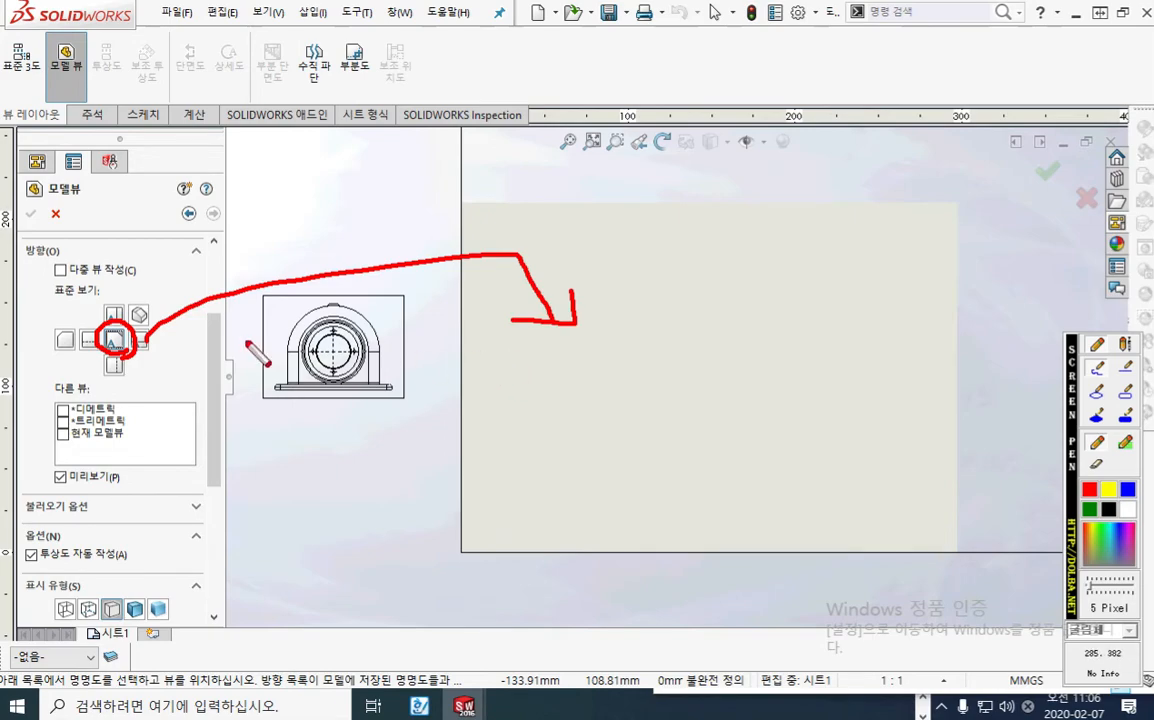
key("Escape")
Step: Set the model view's display style to hidden lines removed (은선 제거)
left_click_drag(212, 340, 199, 436)
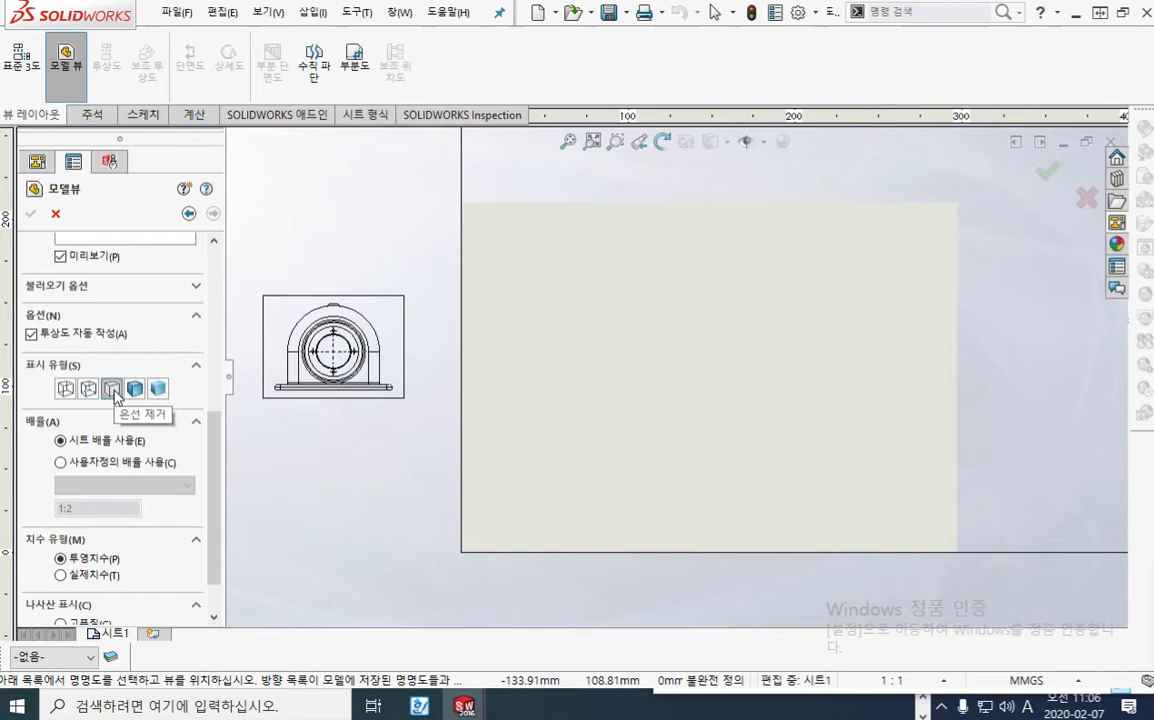
left_click(112, 390)
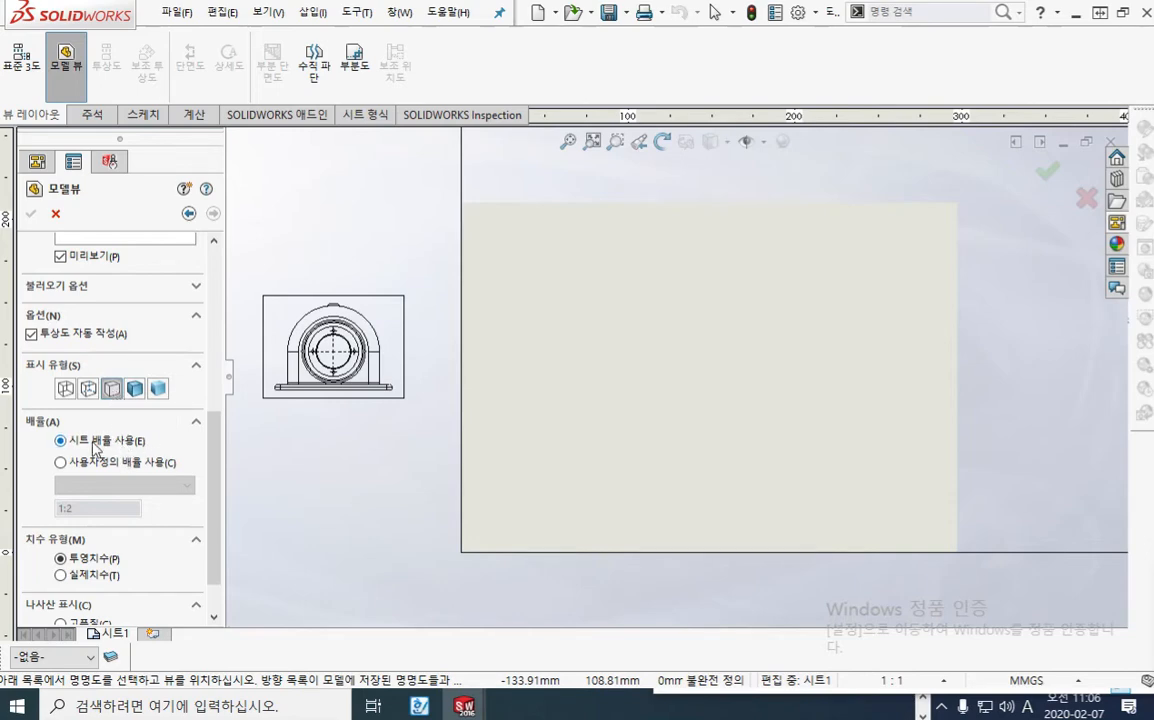
key("F12")
mouse_move(93, 494)
left_mouse_down()
mouse_move(92, 521)
mouse_move(140, 502)
mouse_move(147, 518)
left_mouse_up()
left_click(106, 496)
left_click(106, 516)
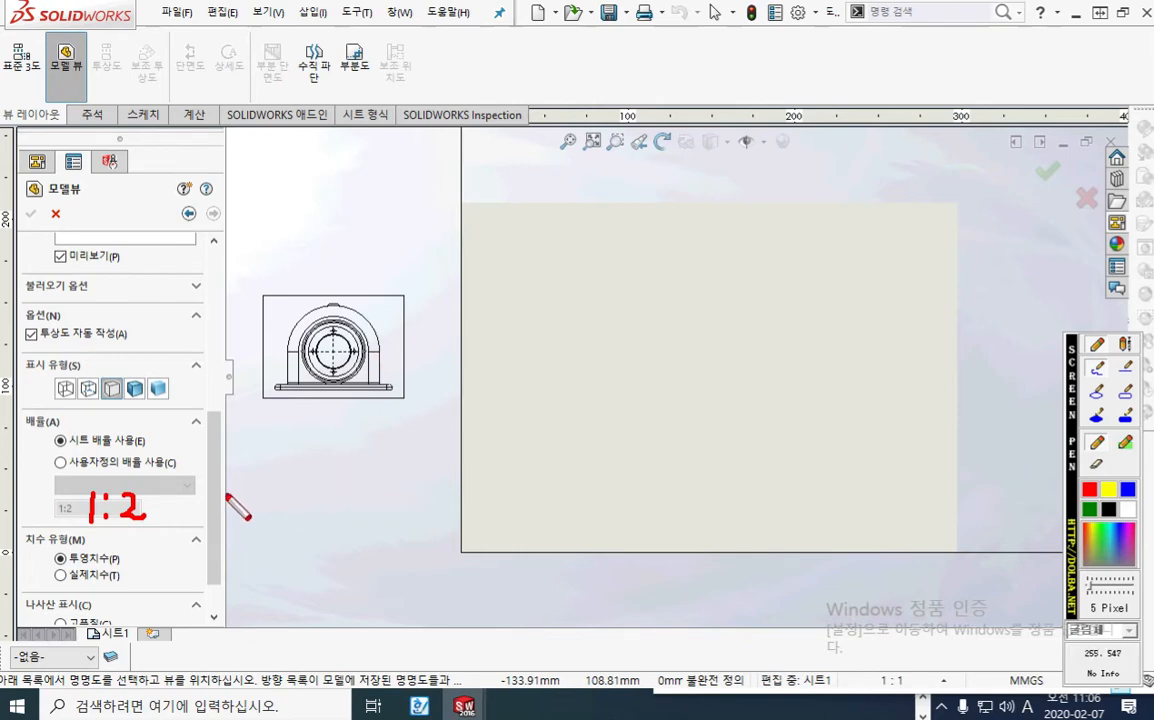
key("Escape")
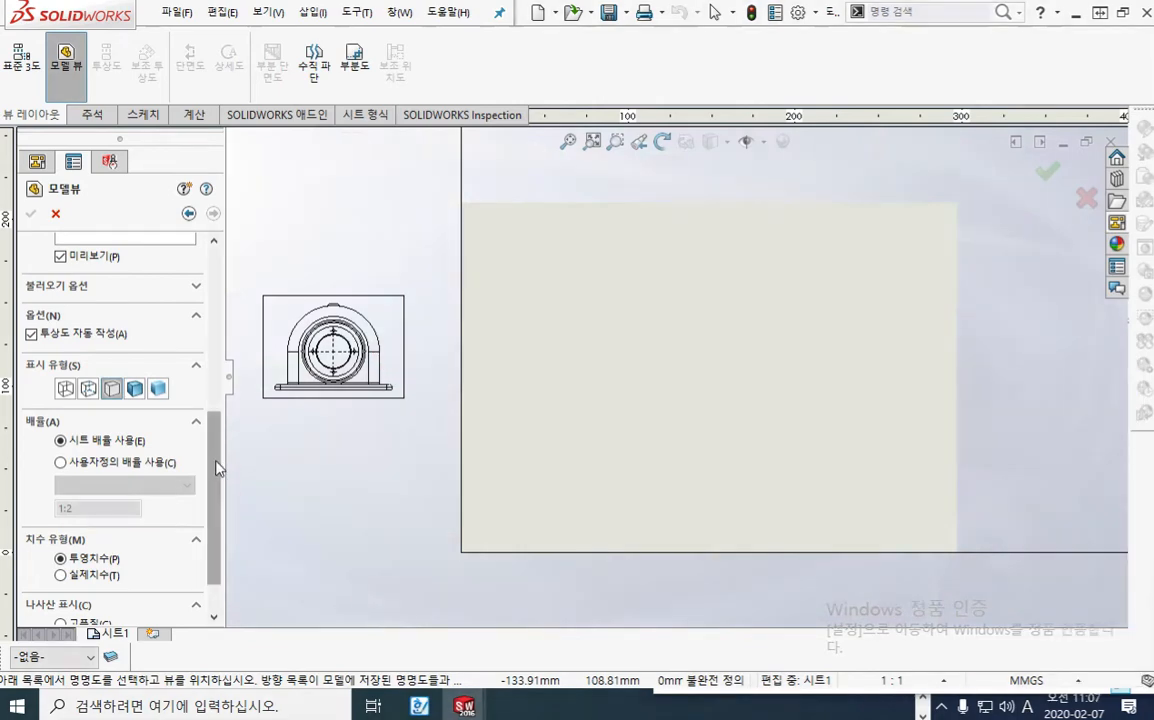
Step: Set the cosmetic thread display to high quality (고품질) and place only the front view in the lower left part of the sheet
scroll(218, 468, "down", 2)
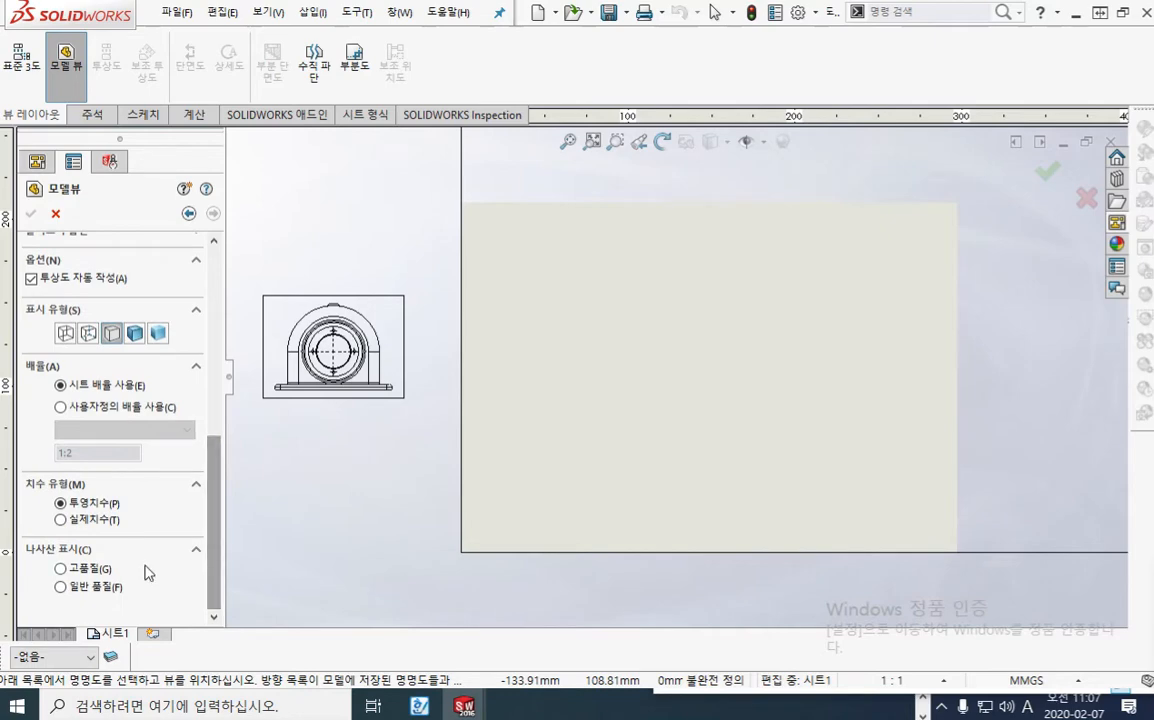
left_click(60, 569)
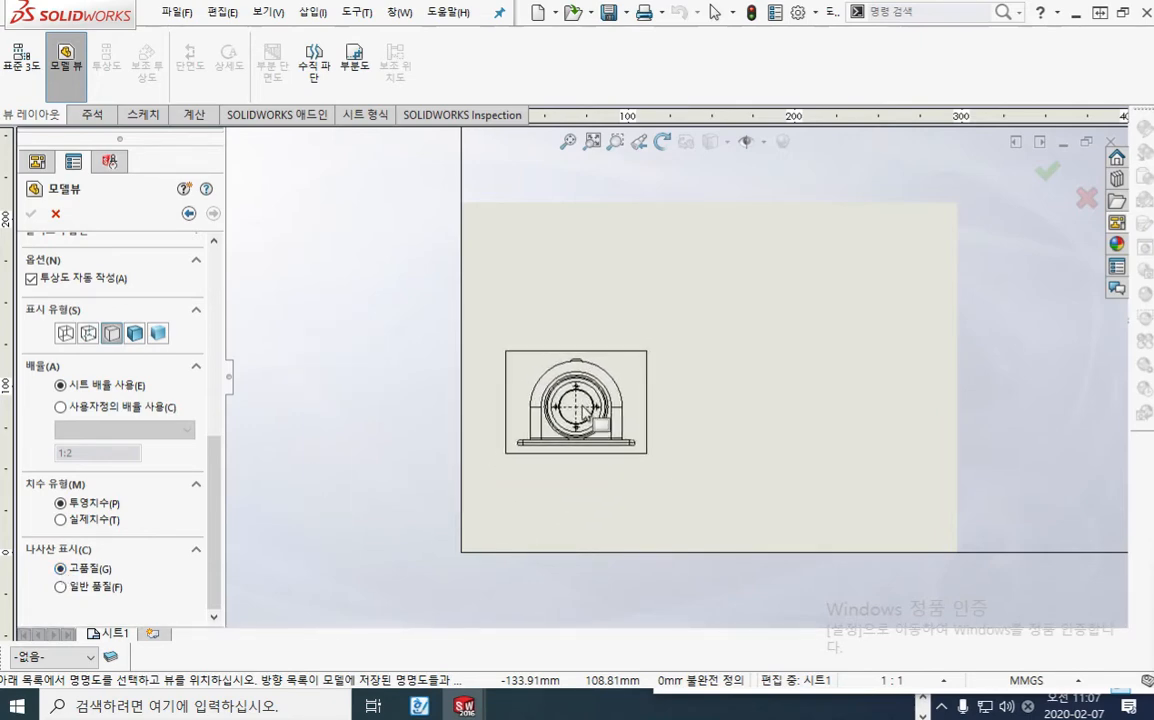
left_click(579, 410)
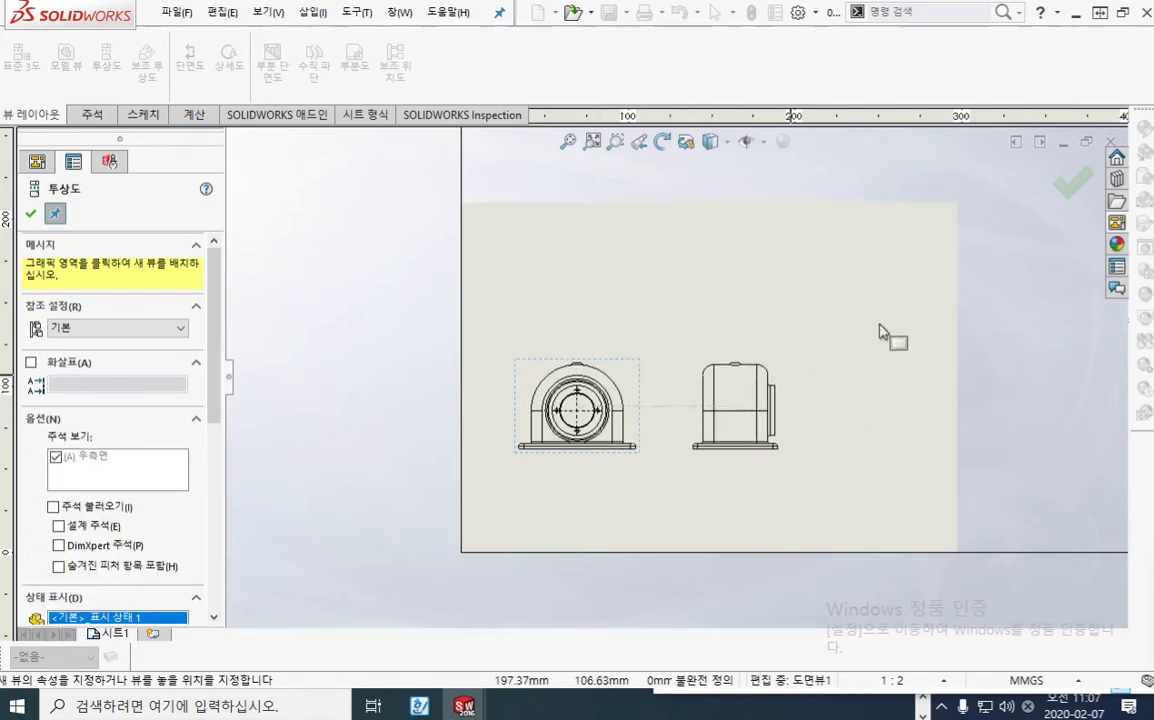
key("Escape")
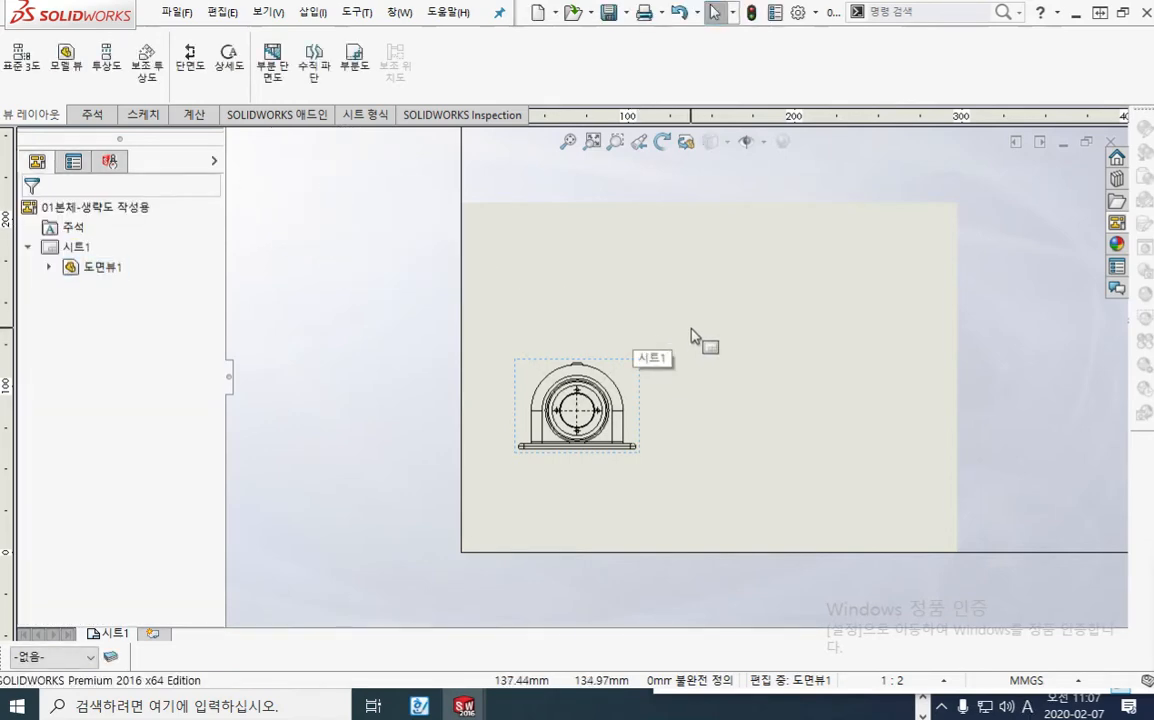
Step: Check the front view's scale setting and set the scale of 시트1 to 1:1 in the sheet properties
left_click(635, 391)
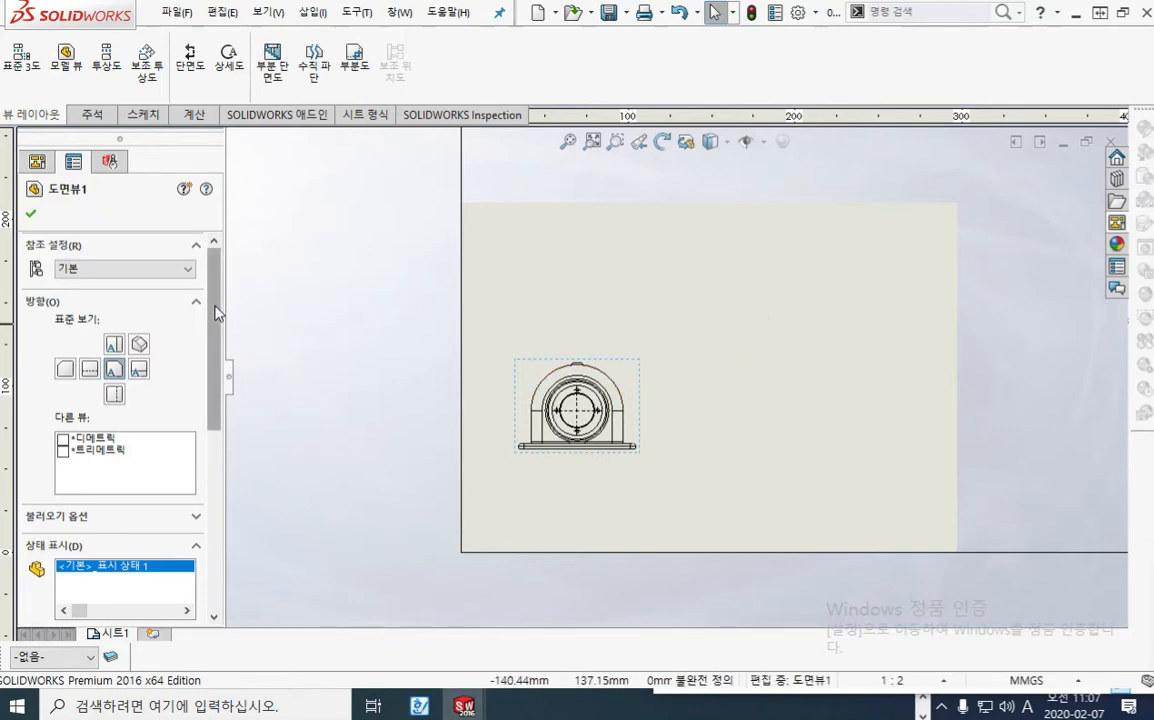
left_click_drag(218, 312, 218, 503)
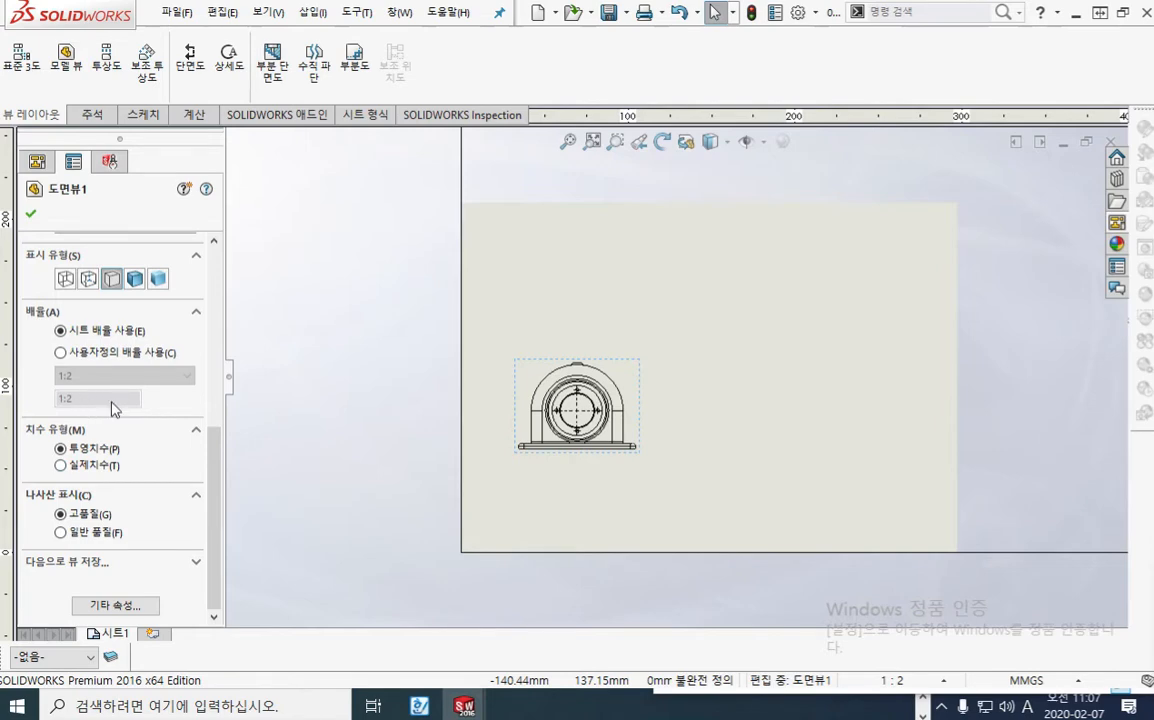
left_click(604, 311)
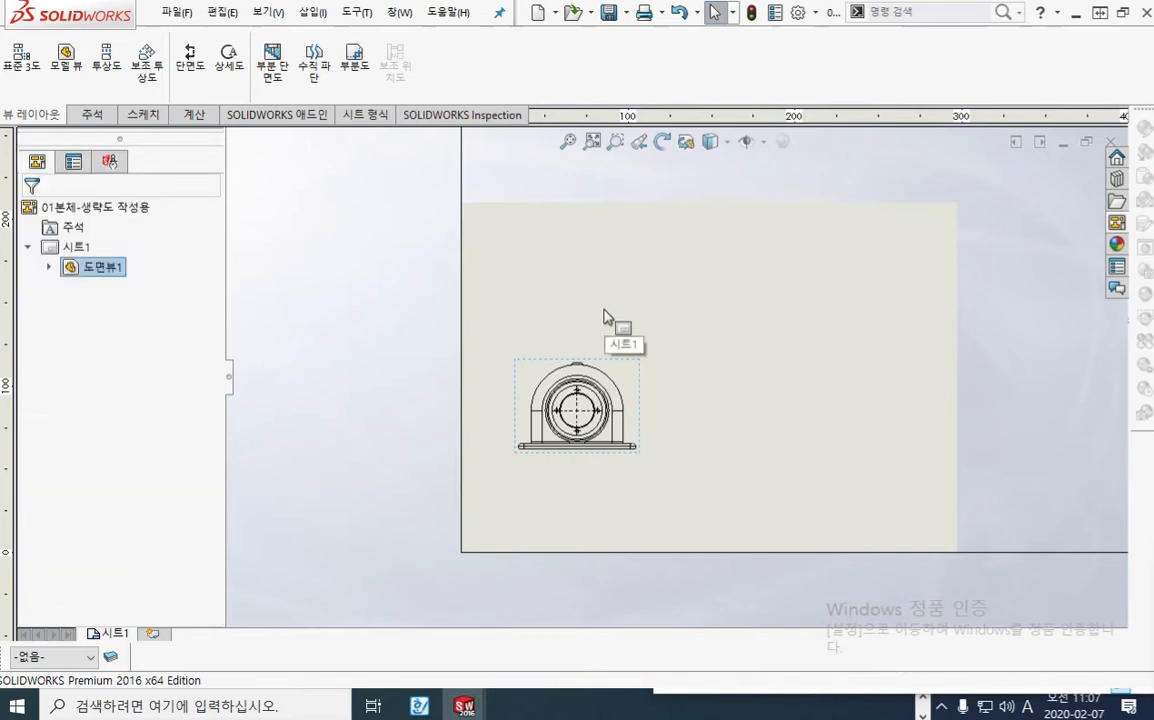
right_click(93, 251)
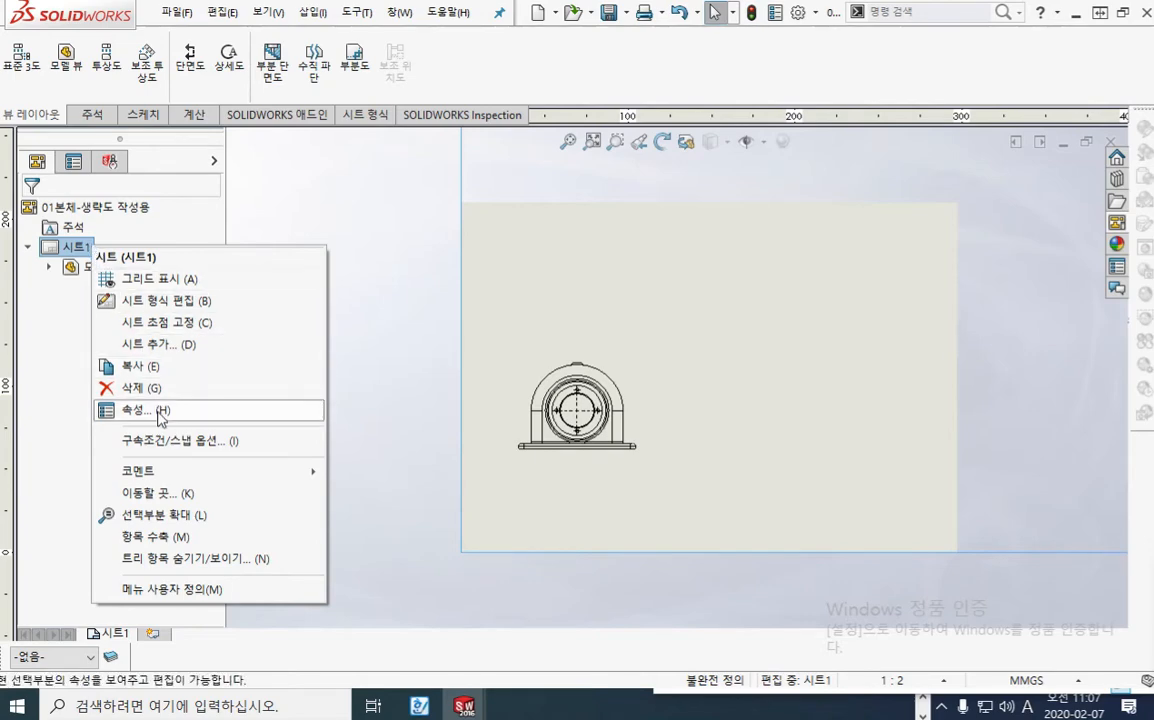
left_click(159, 412)
left_click(364, 197)
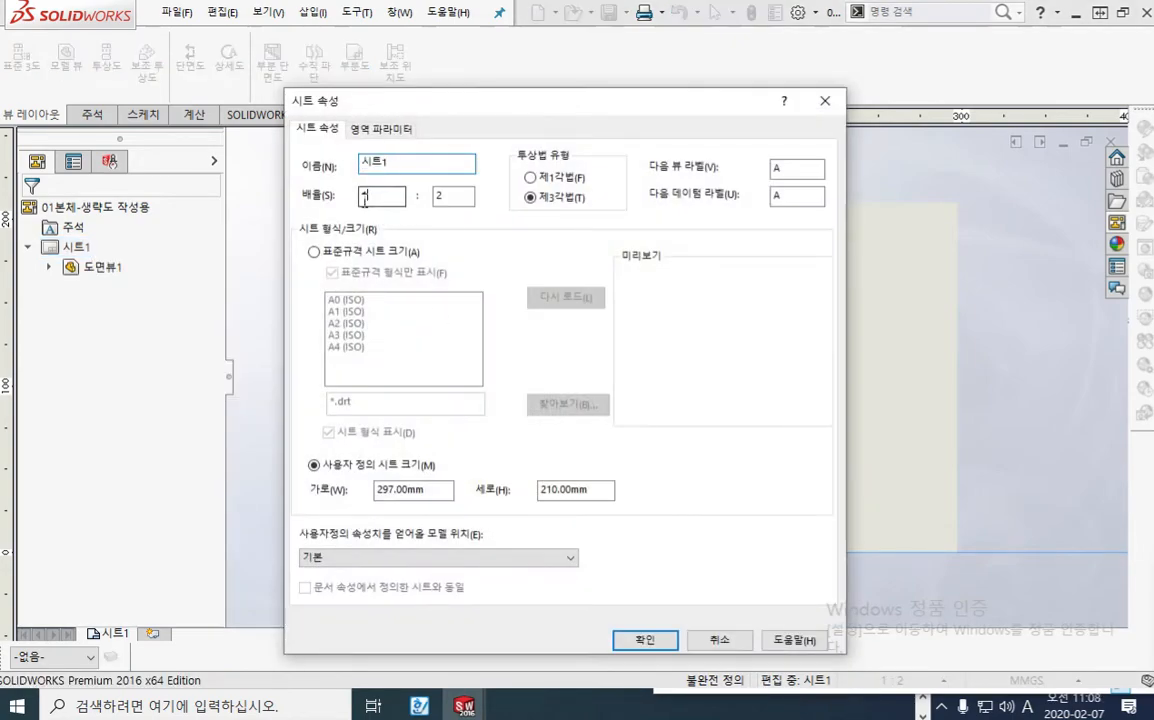
key("Tab")
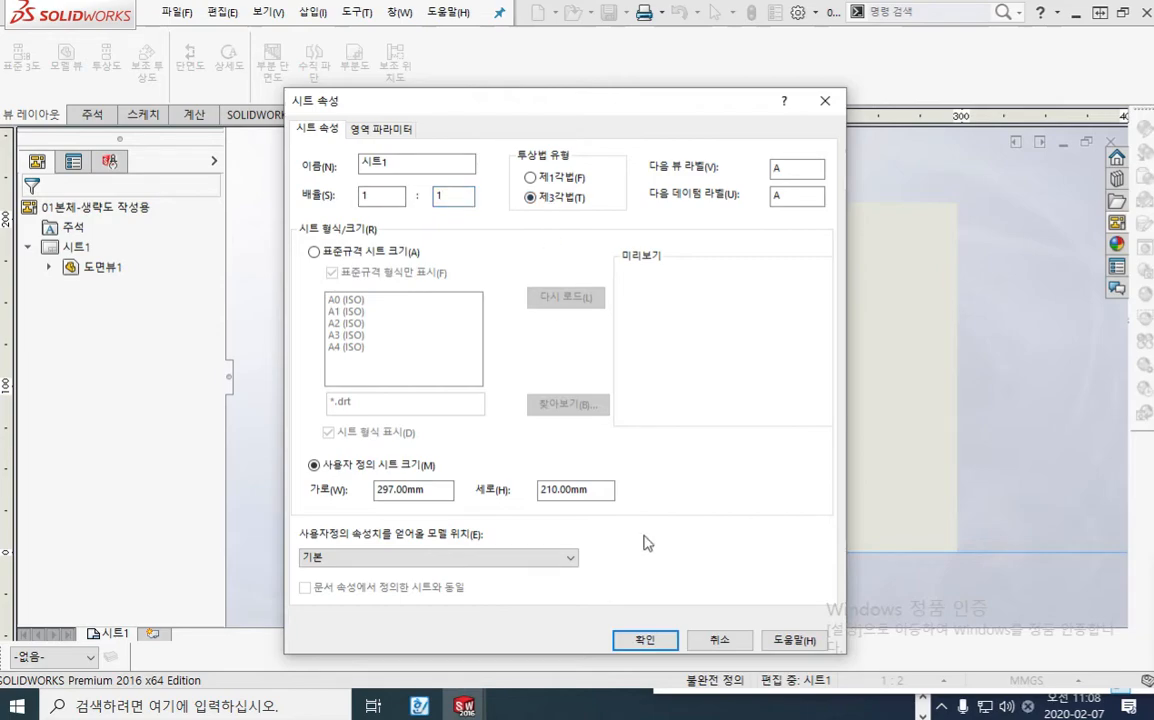
left_click(646, 641)
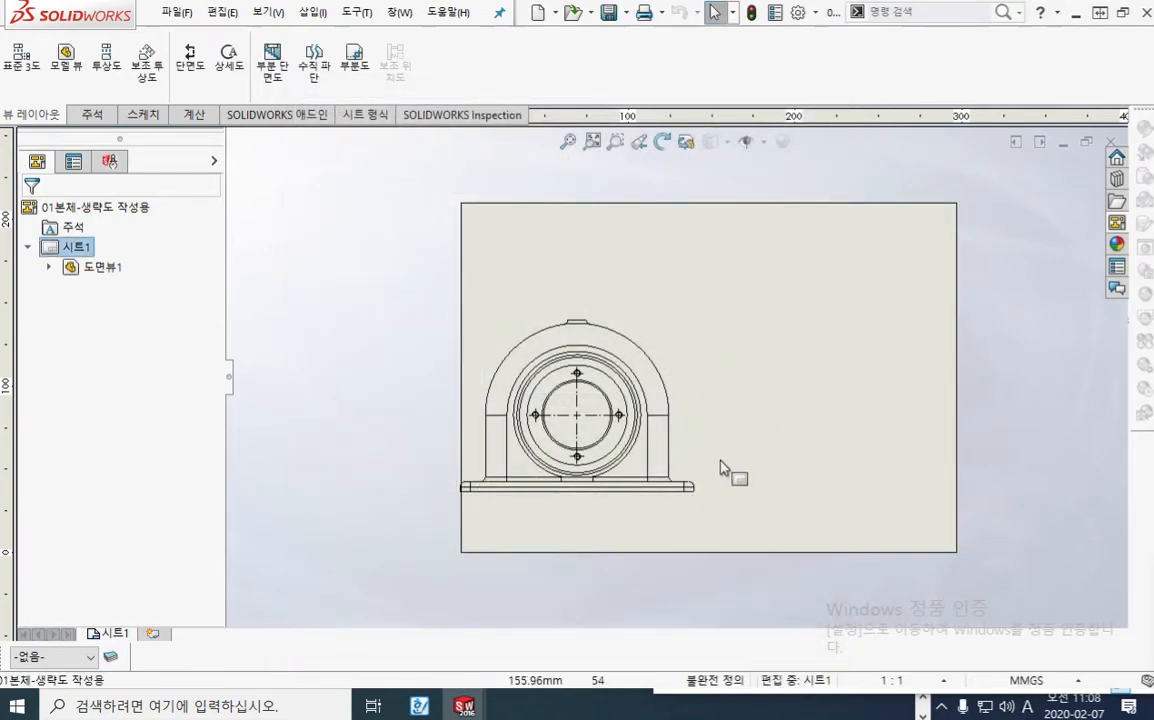
Step: Move the front view to the right so its base clears the left edge of the sheet
scroll(729, 471, "down", 1)
scroll(765, 410, "up", 2)
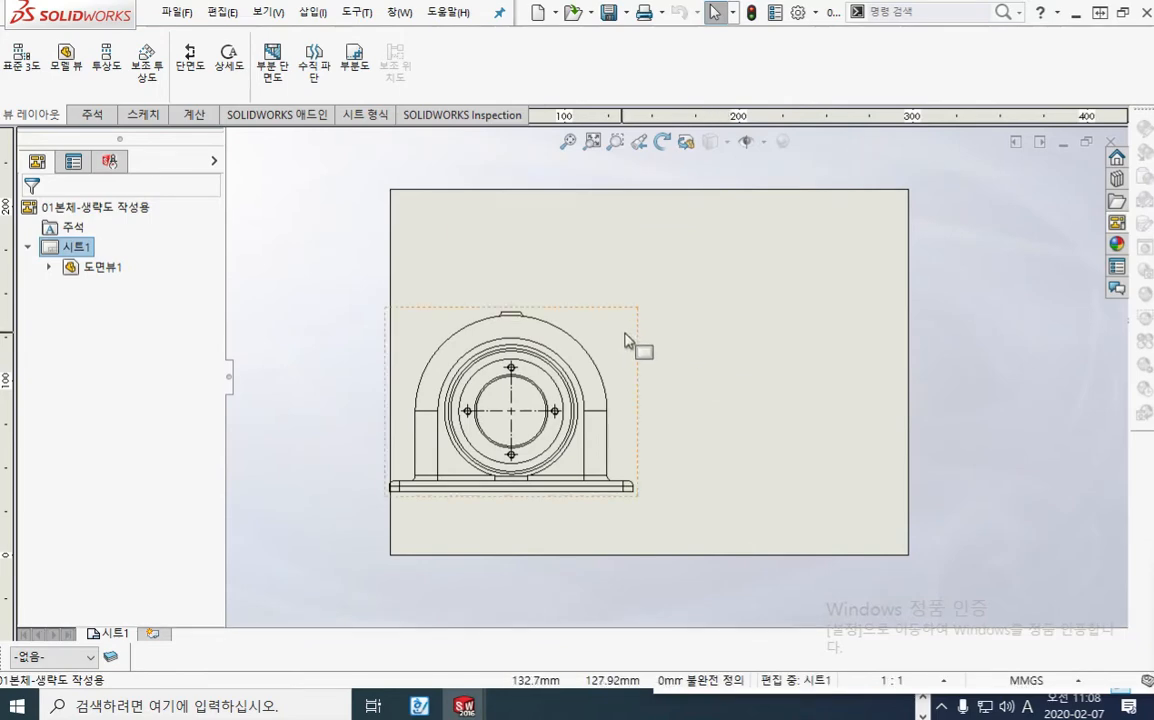
left_click_drag(640, 352, 687, 353)
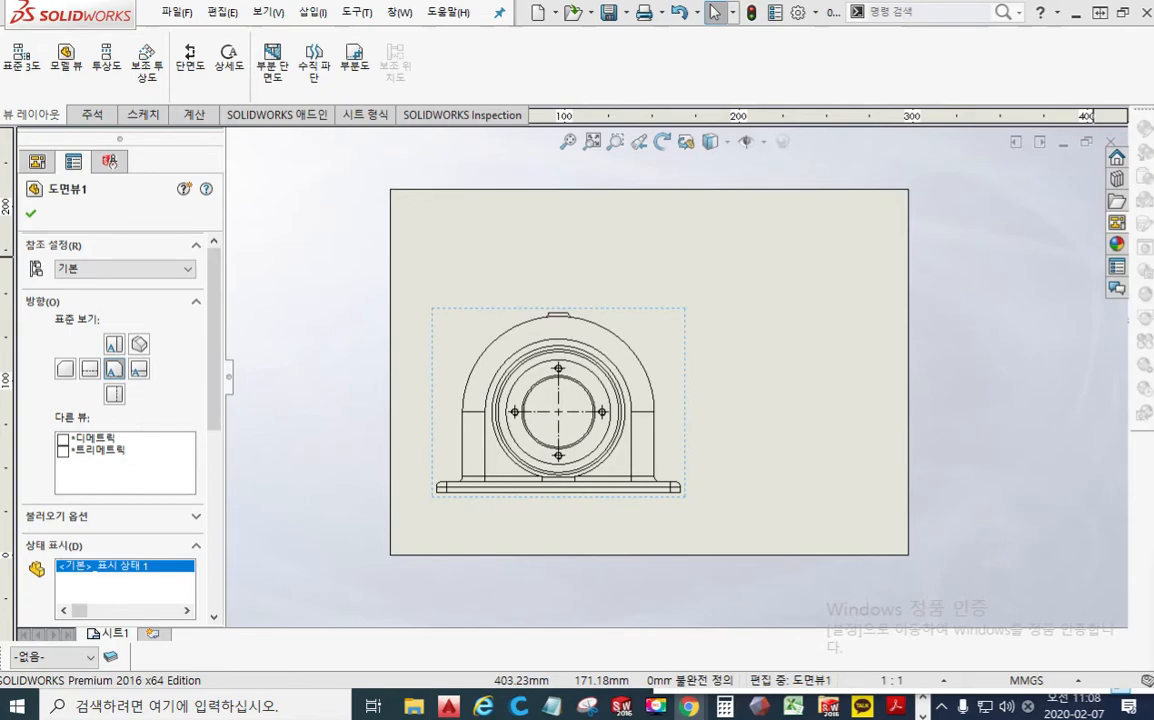
Step: Switch to the browser and examine the gearbox assembly drawing in the forum post for the choice of main view
left_click_drag(1153, 38, 866, 37)
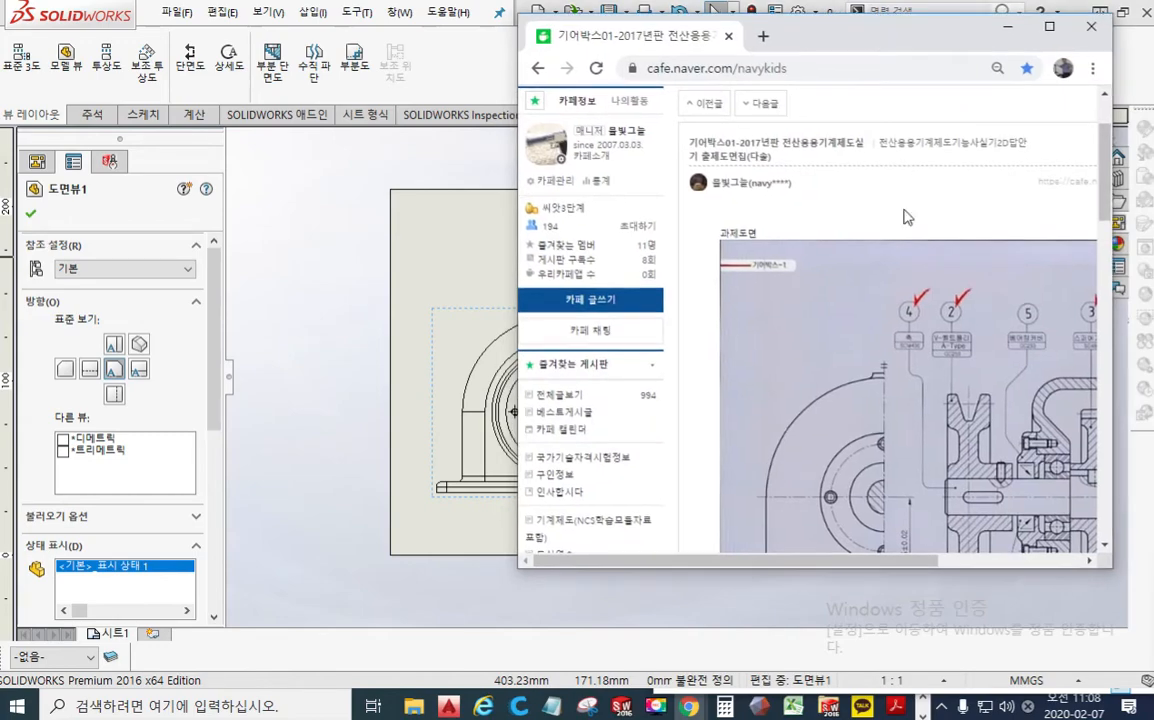
left_click_drag(828, 564, 950, 567)
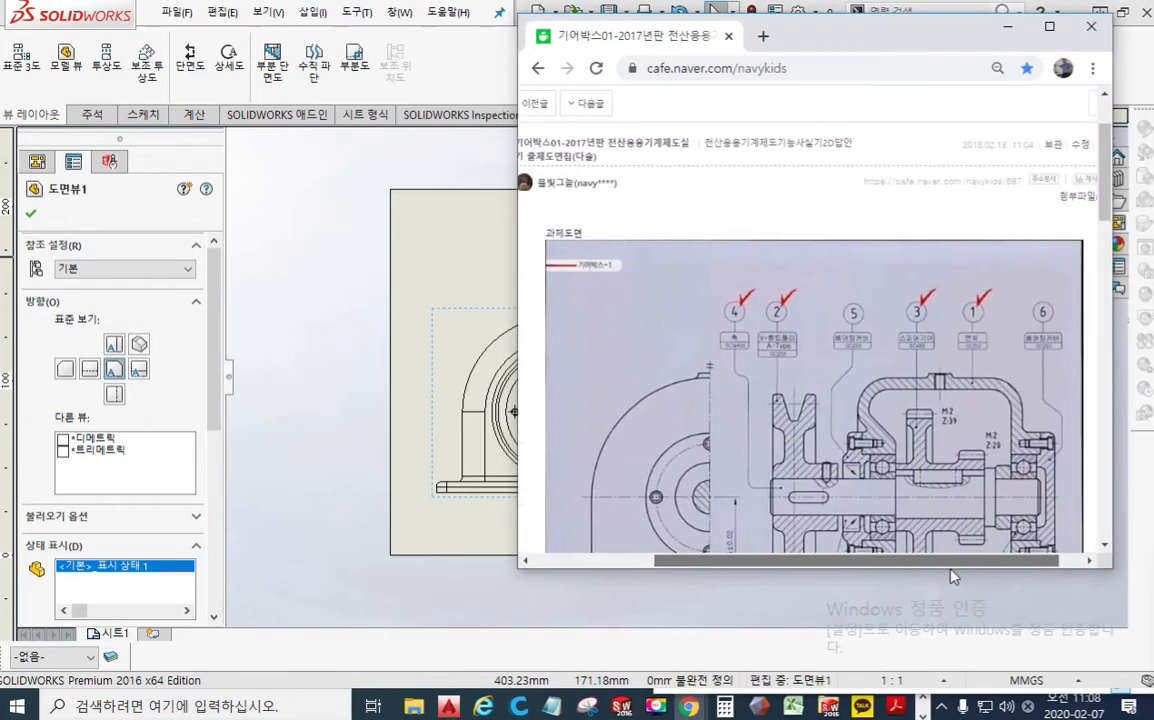
scroll(1023, 356, "down", 3)
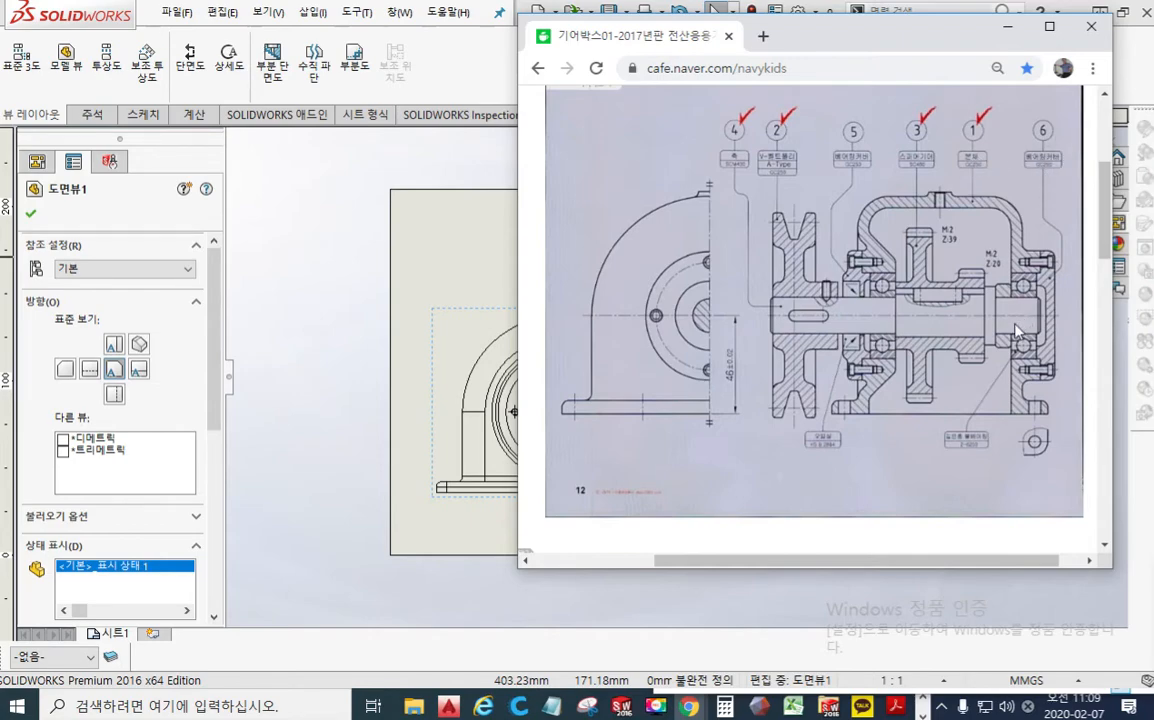
key("F12")
mouse_move(922, 286)
left_mouse_down()
mouse_move(953, 280)
mouse_move(931, 303)
left_mouse_up()
mouse_move(940, 294)
left_mouse_down()
mouse_move(947, 309)
mouse_move(968, 300)
mouse_move(975, 320)
left_mouse_up()
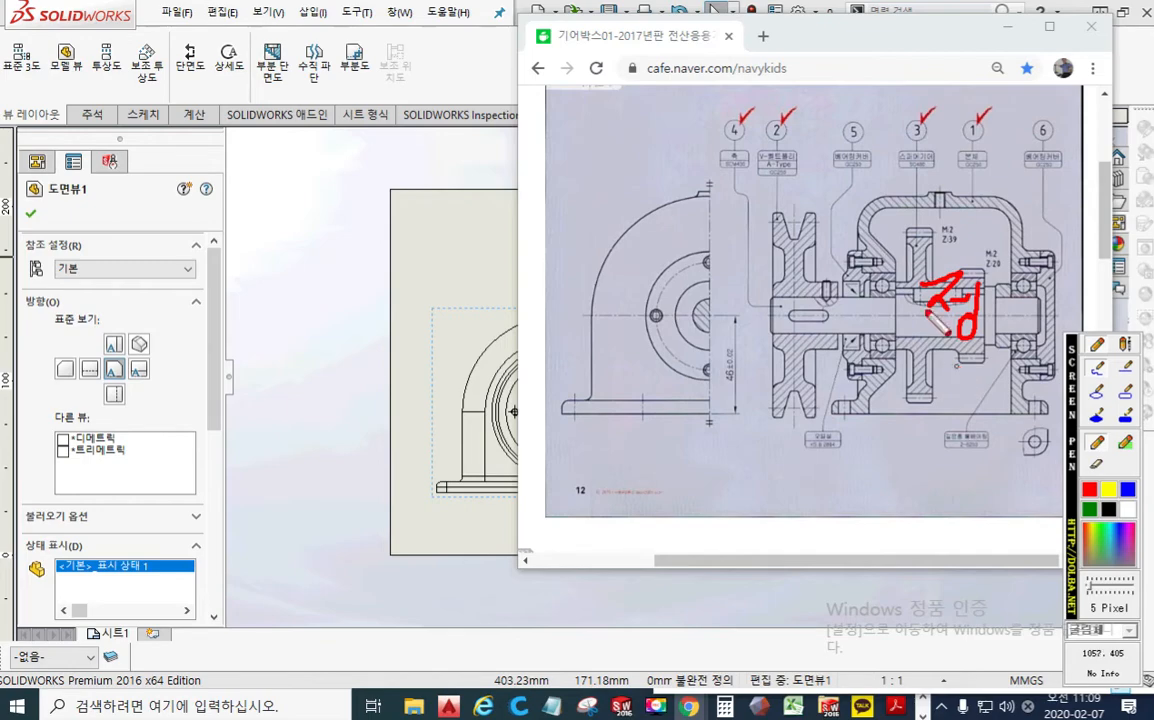
key("Escape")
Step: Return to SOLIDWORKS and move the front view slightly left on the sheet
left_click(345, 236)
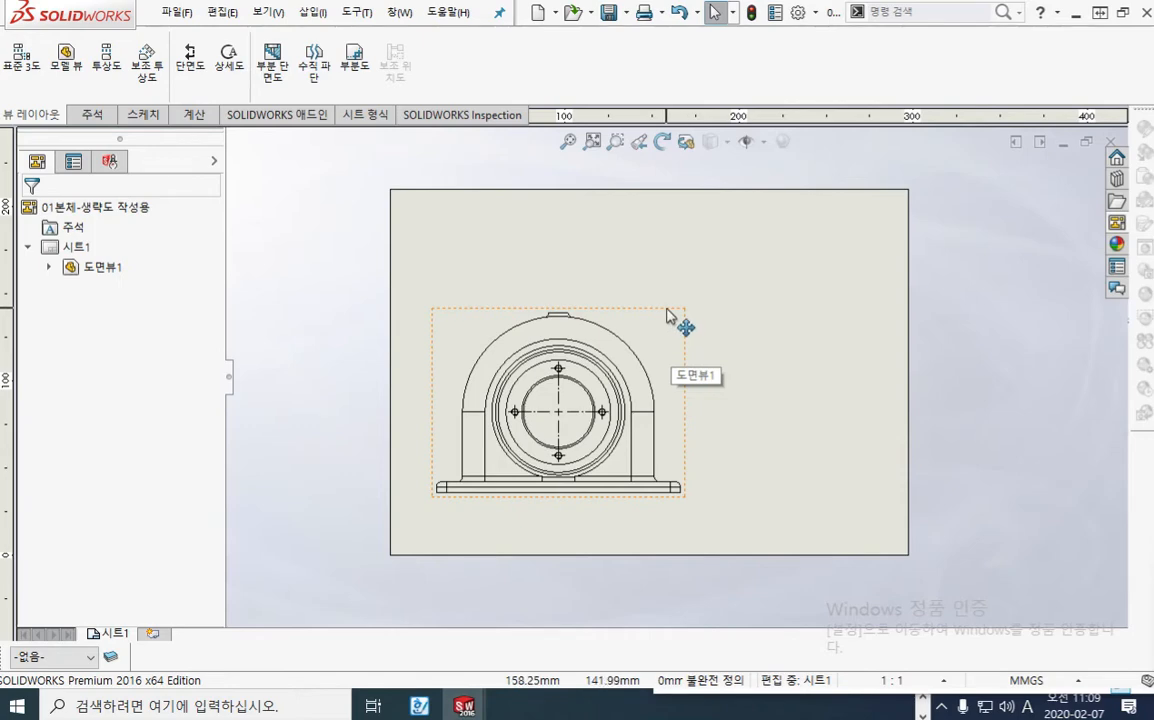
mouse_move(667, 316)
left_mouse_down()
mouse_move(482, 319)
mouse_move(641, 316)
left_mouse_up()
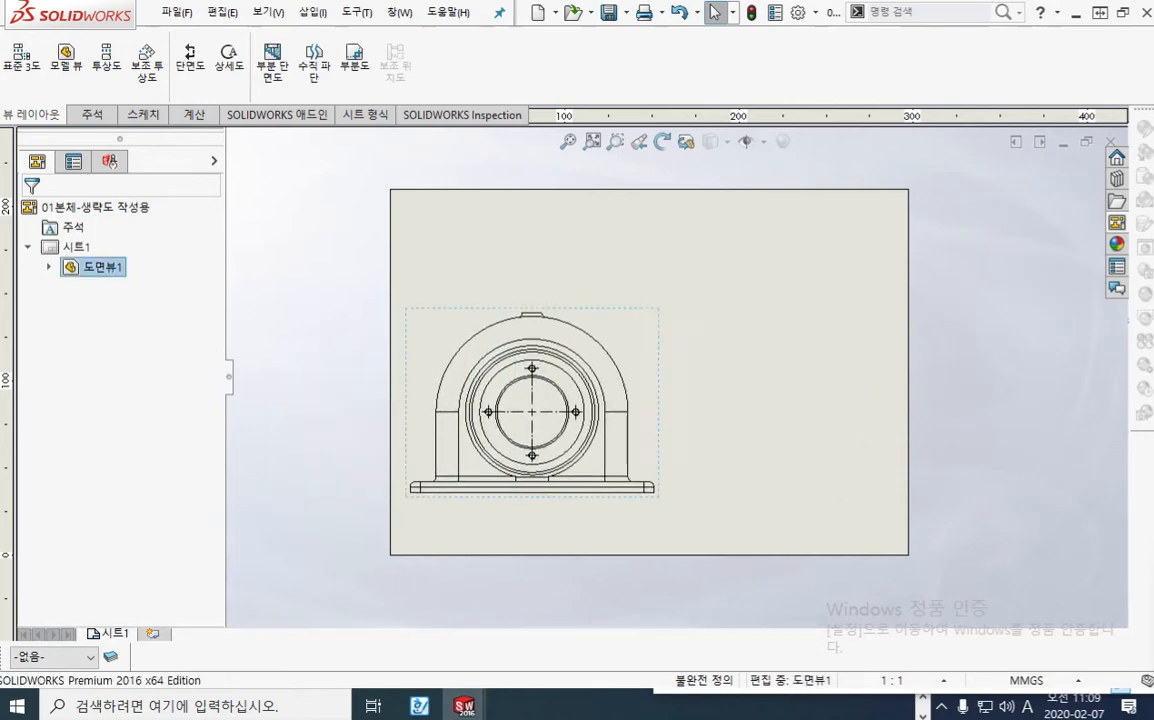
key("F9")
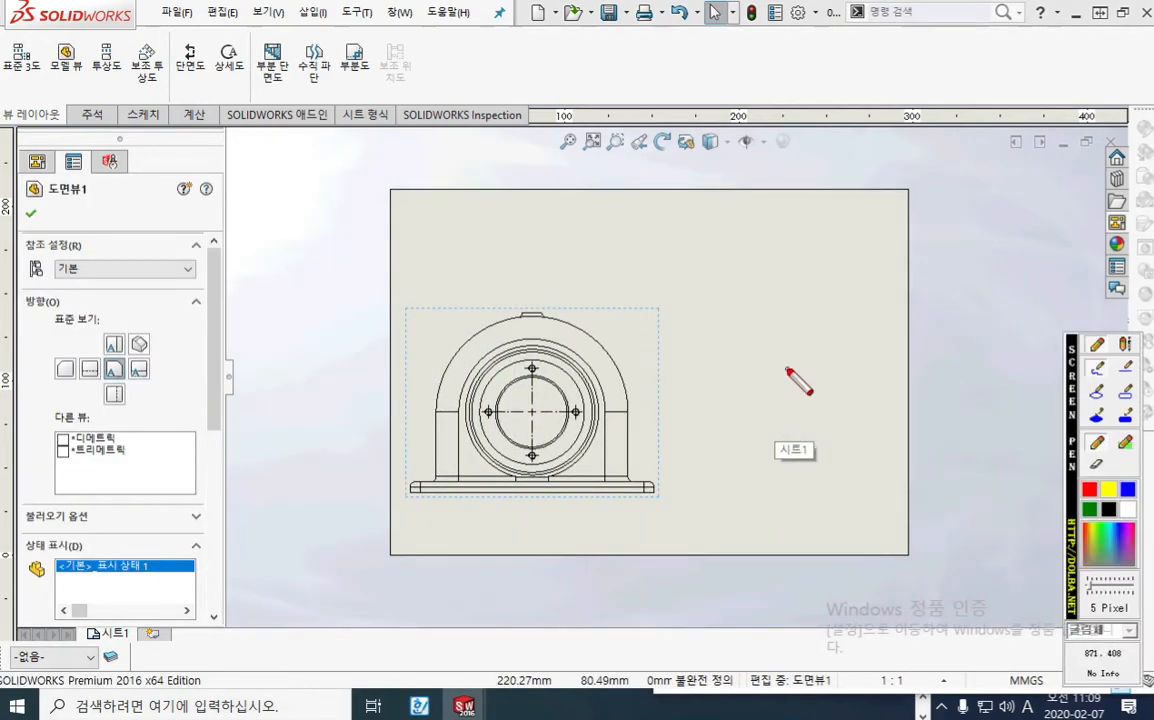
left_click_drag(538, 276, 529, 516)
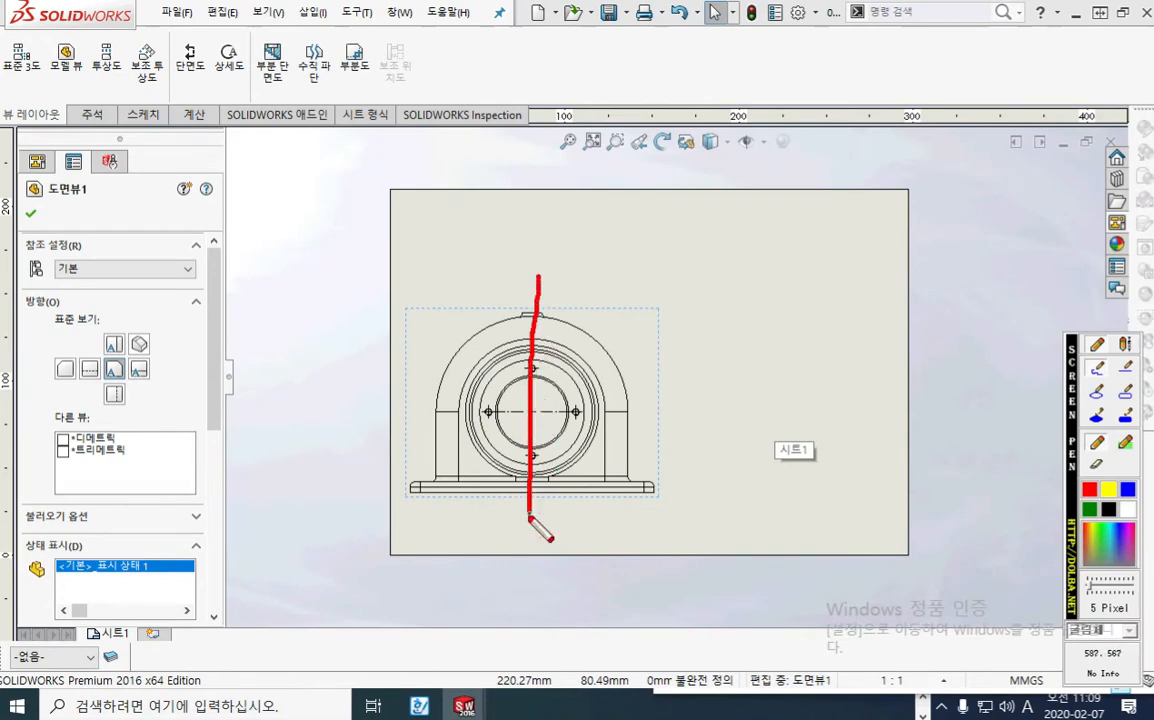
mouse_move(838, 473)
left_mouse_down()
mouse_move(648, 405)
mouse_move(820, 470)
left_mouse_up()
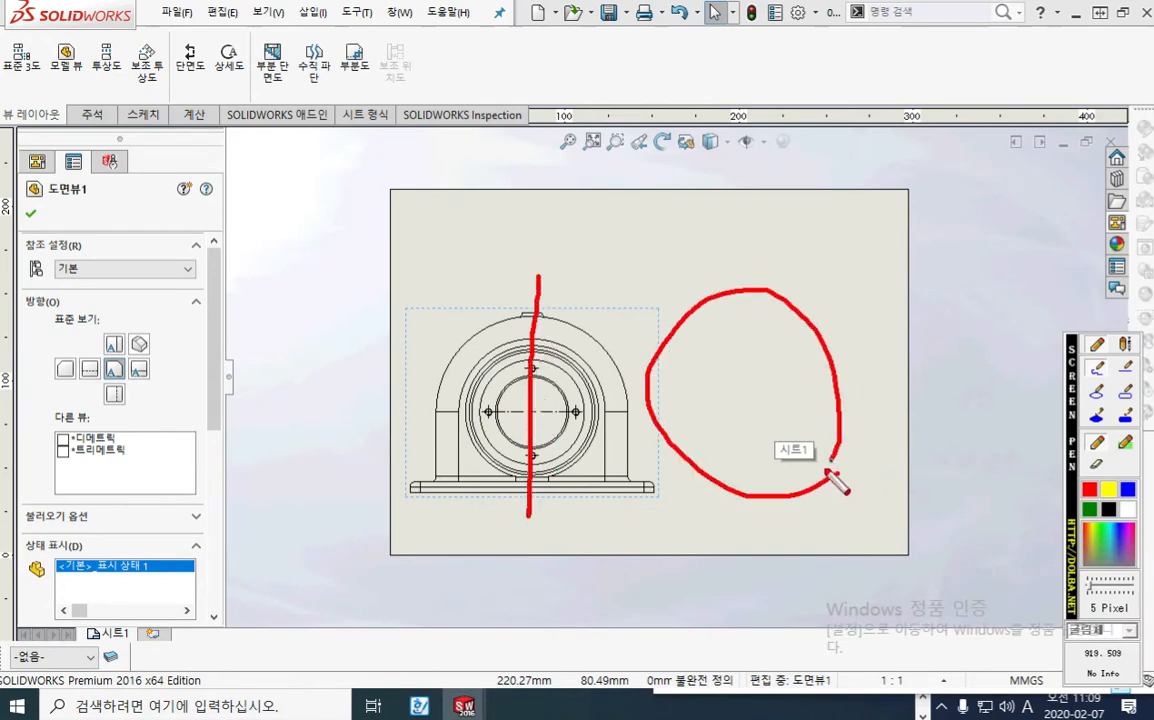
mouse_move(707, 373)
left_mouse_down()
mouse_move(728, 372)
mouse_move(705, 400)
left_mouse_up()
mouse_move(718, 386)
left_mouse_down()
mouse_move(745, 404)
mouse_move(729, 430)
left_mouse_up()
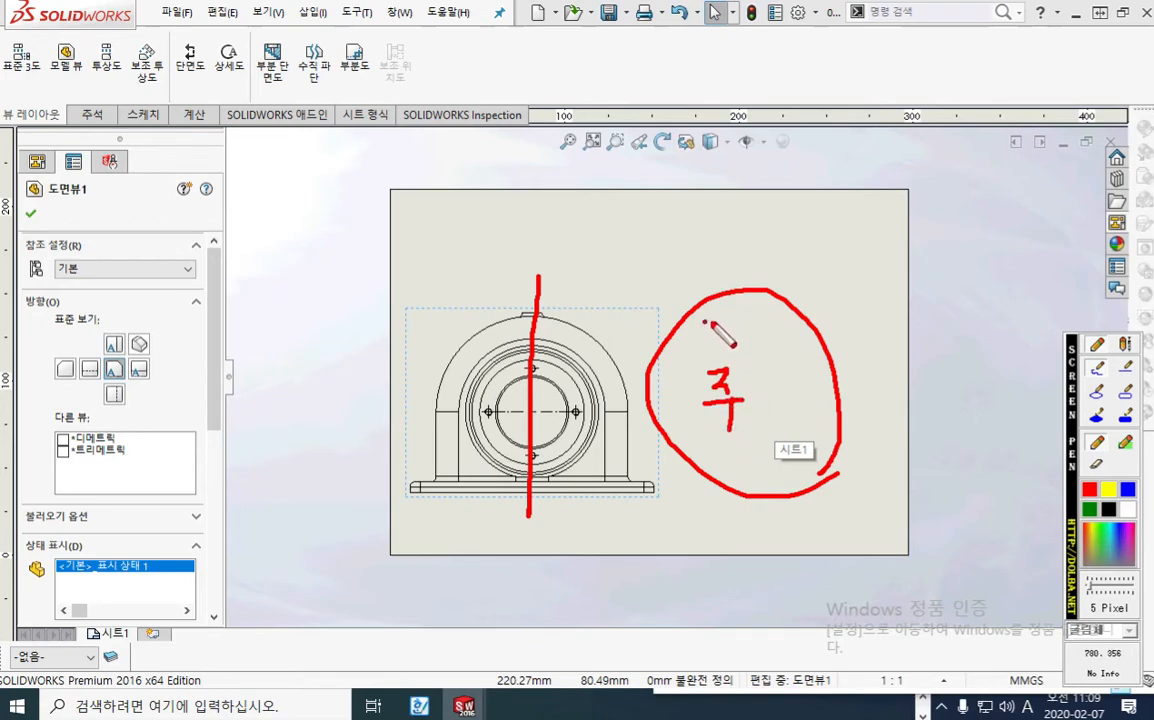
left_click_drag(698, 322, 720, 323)
mouse_move(699, 325)
left_mouse_down()
mouse_move(731, 352)
mouse_move(779, 316)
left_mouse_up()
left_click_drag(766, 348, 787, 353)
mouse_move(794, 328)
left_mouse_down()
mouse_move(805, 326)
mouse_move(808, 343)
left_mouse_up()
mouse_move(801, 343)
left_mouse_down()
mouse_move(801, 354)
mouse_move(828, 355)
left_mouse_up()
left_click_drag(690, 390, 695, 428)
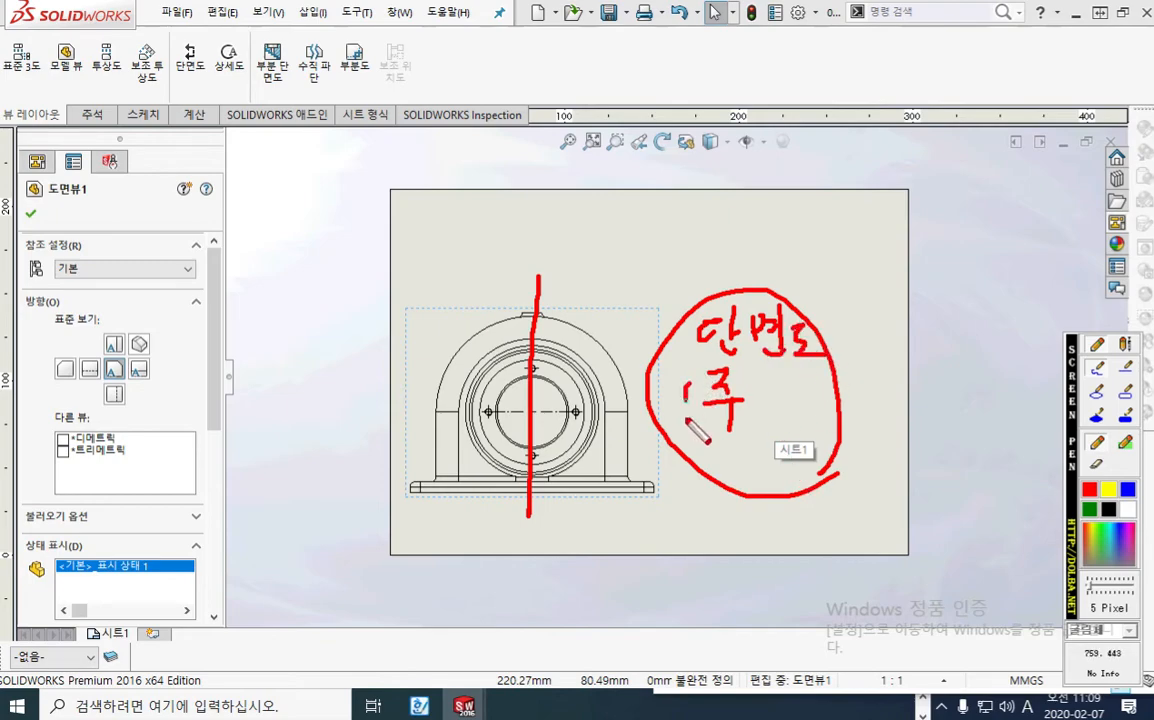
left_click_drag(768, 385, 772, 420)
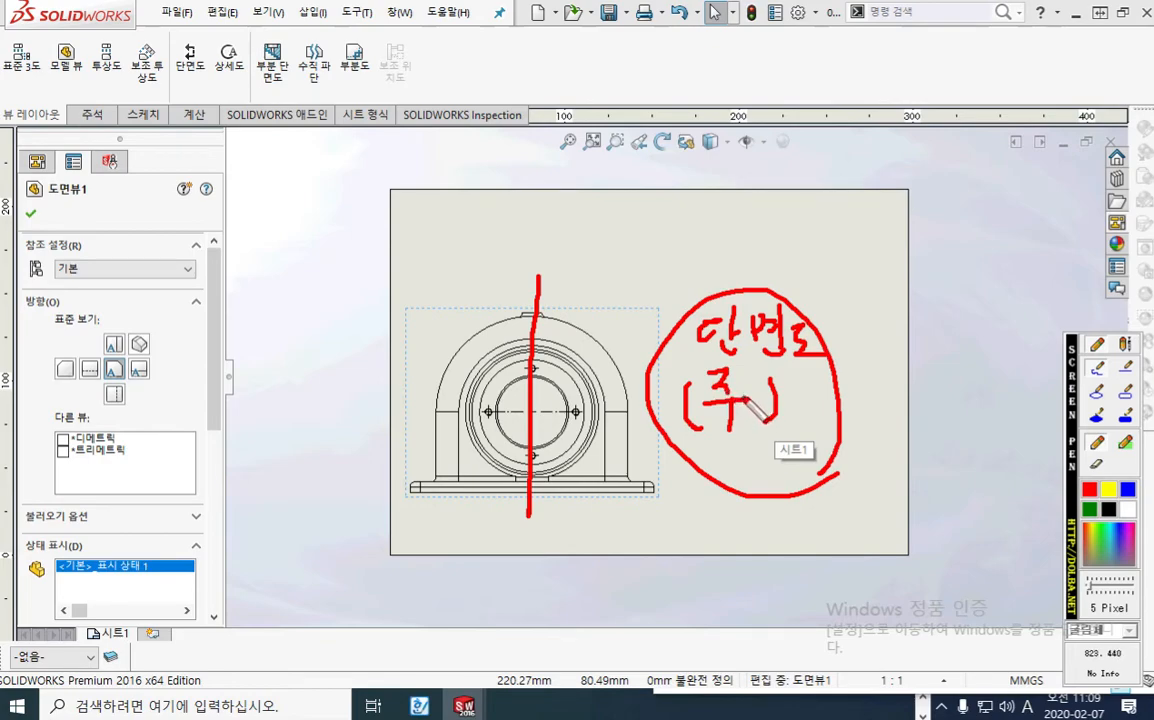
key("Escape")
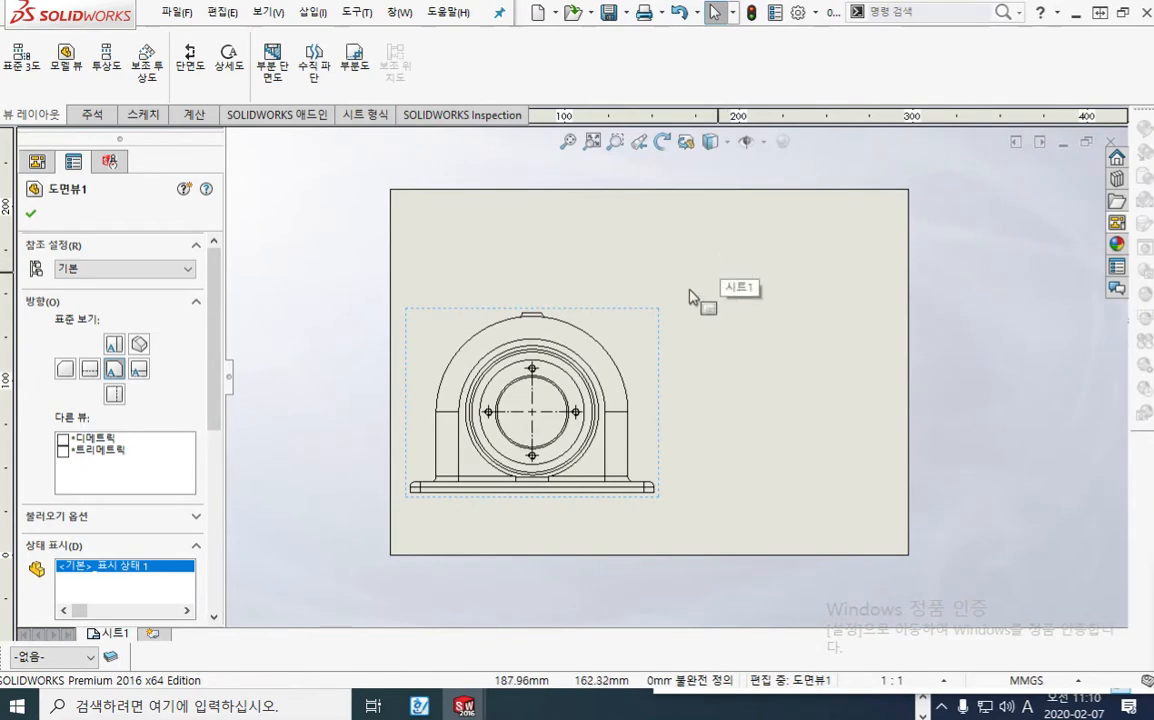
right_click(650, 345)
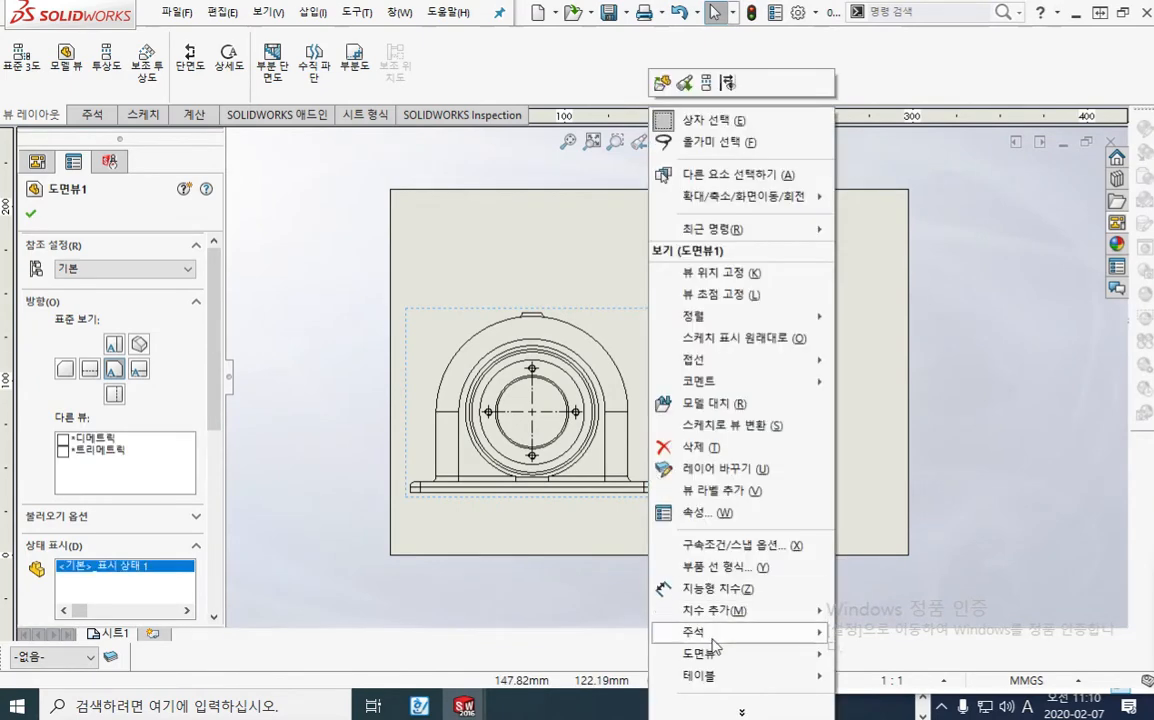
mouse_move(714, 653)
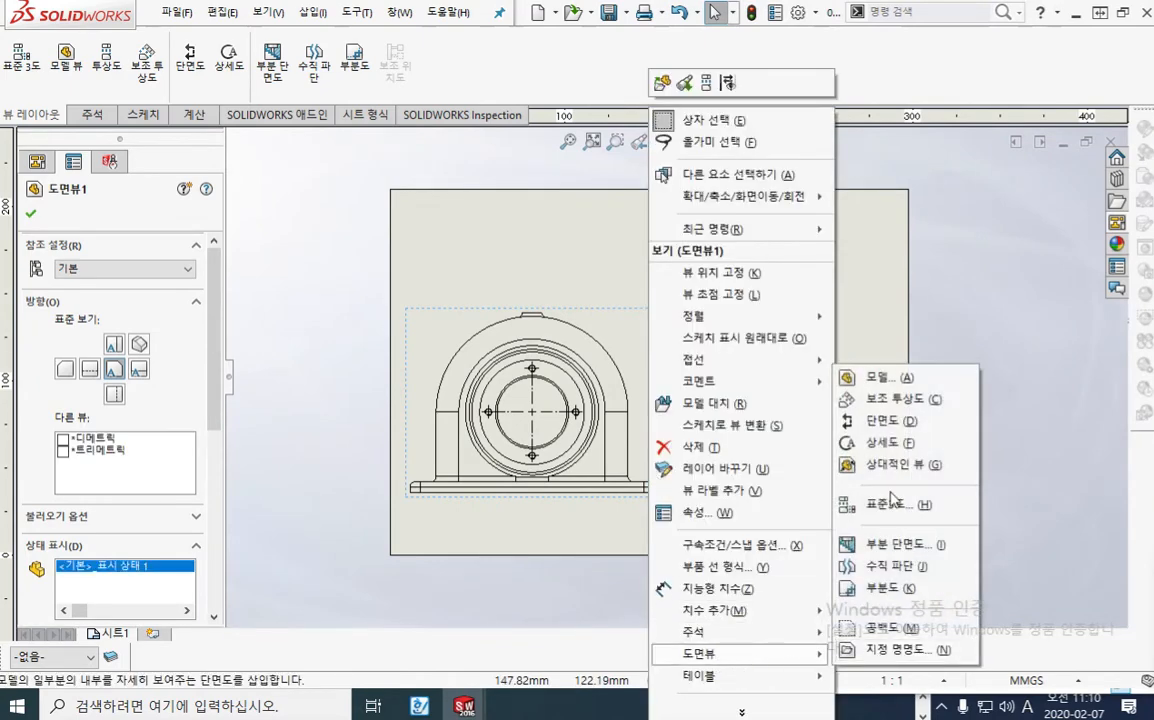
left_click(893, 424)
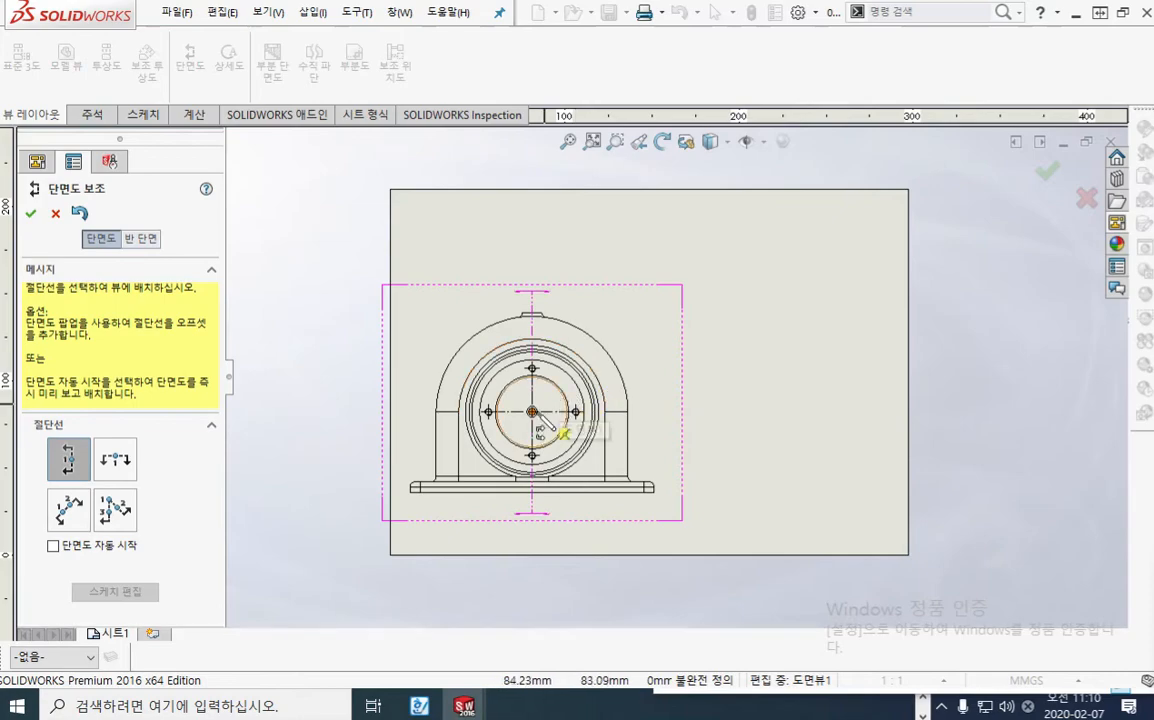
scroll(560, 420, "down", 4)
scroll(568, 418, "down", 1)
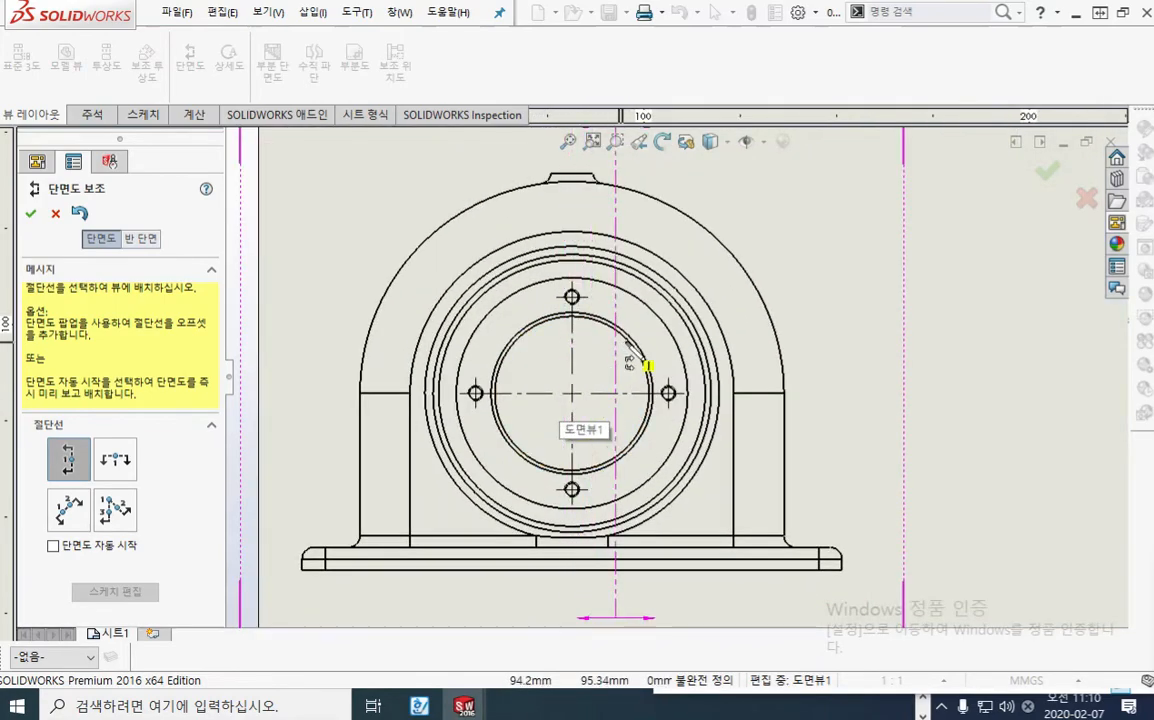
key("Escape")
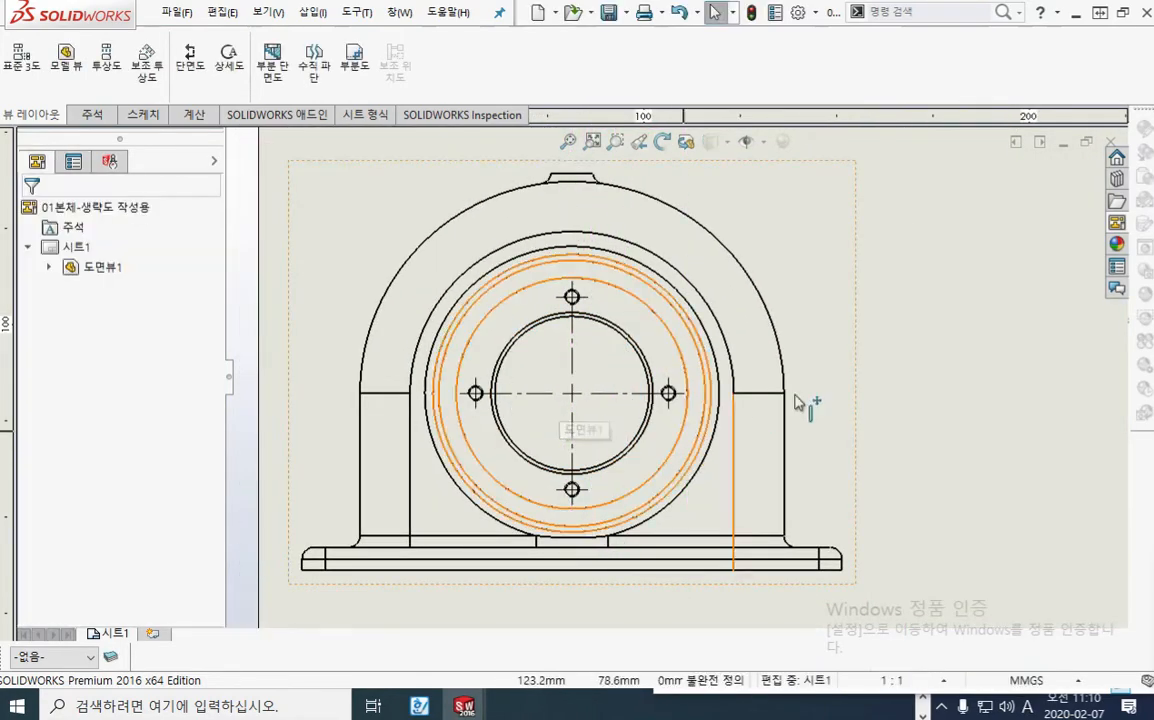
Step: Hide the tangent edges in the front view of the housing
scroll(810, 370, "up", 1)
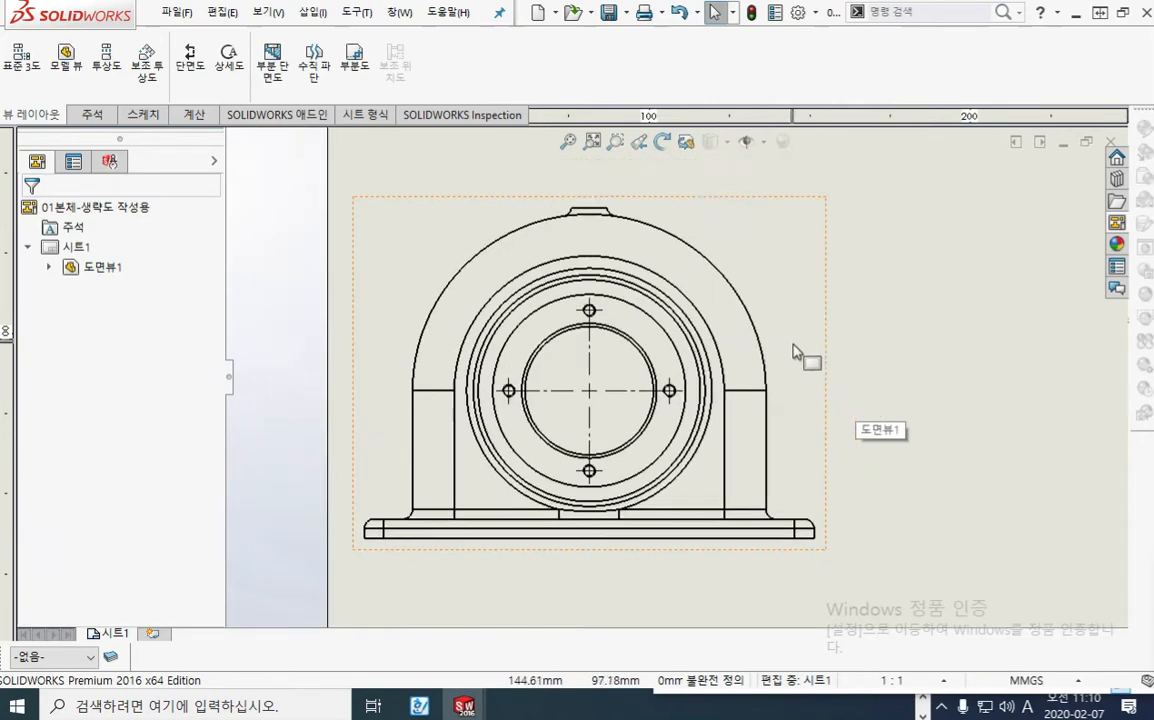
scroll(735, 375, "up", 1)
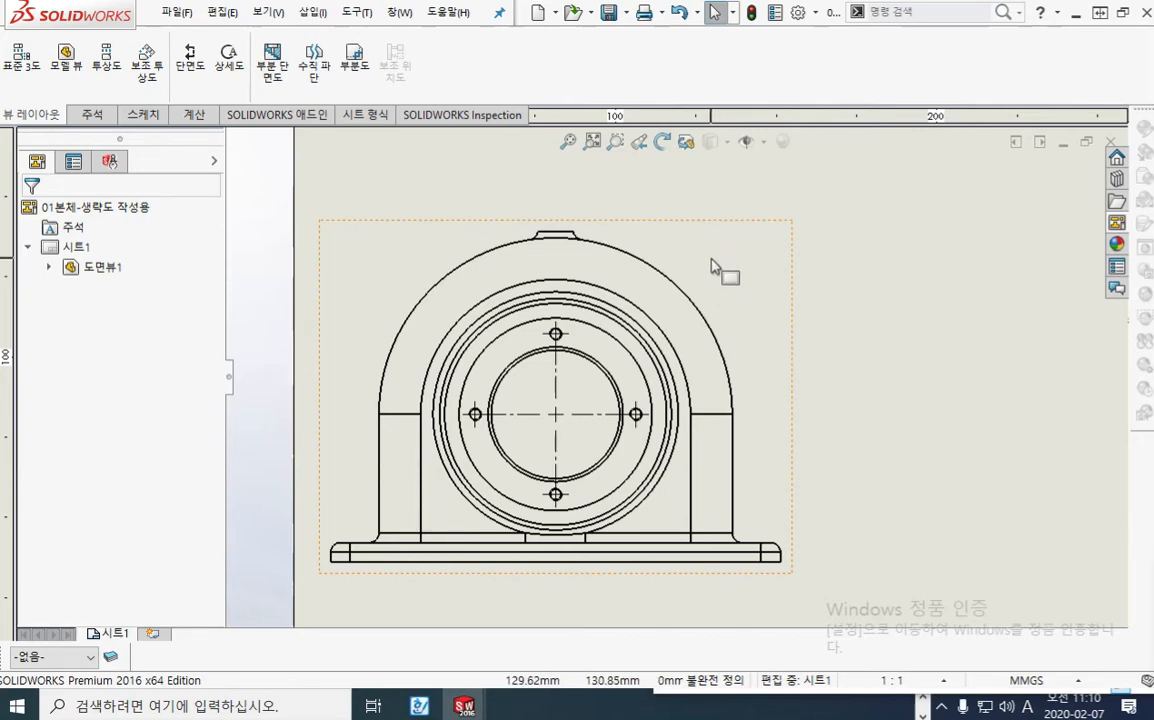
right_click(711, 265)
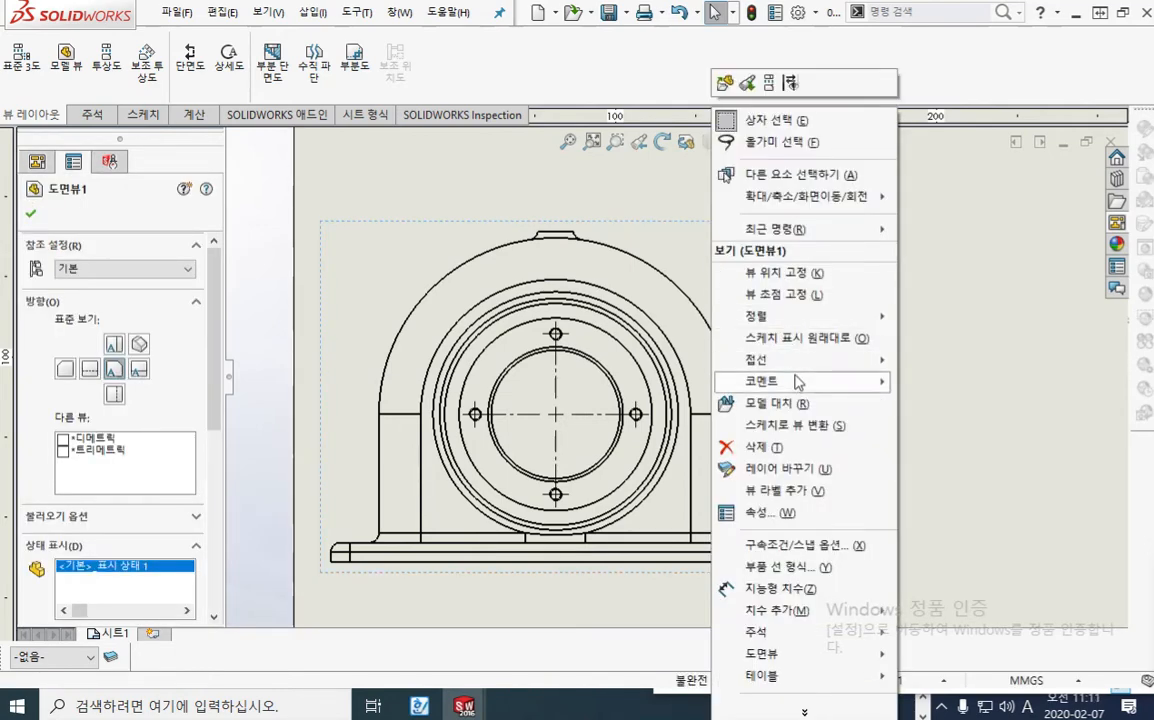
mouse_move(805, 366)
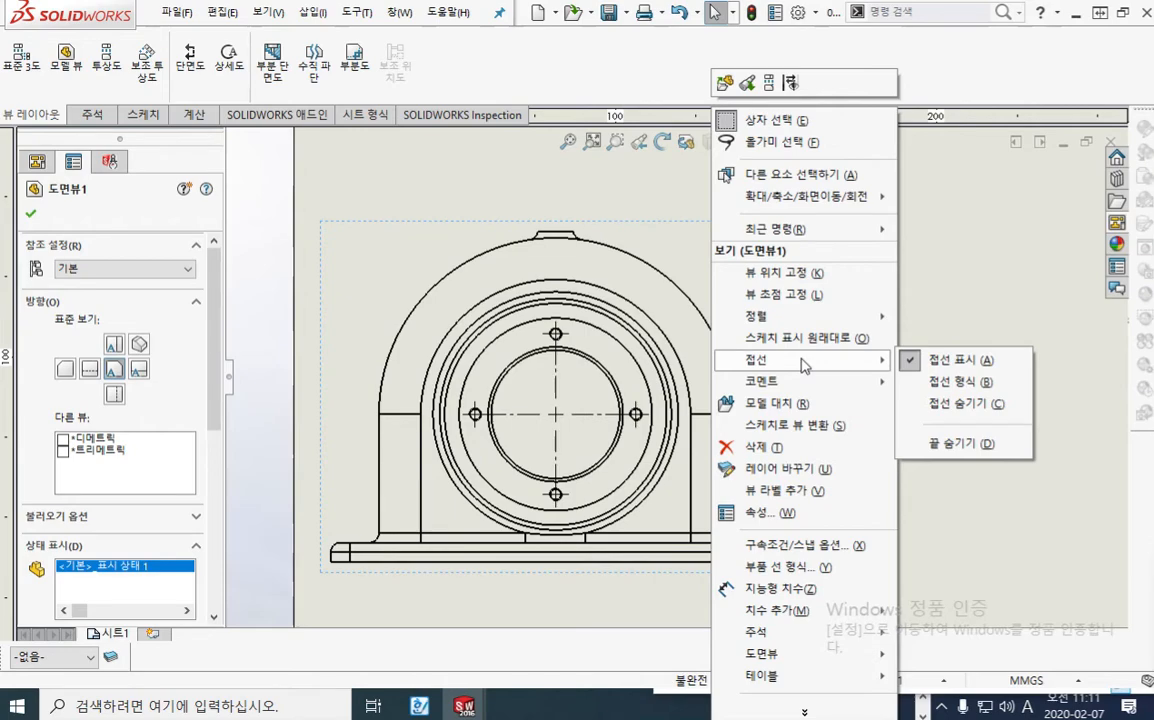
left_click(947, 405)
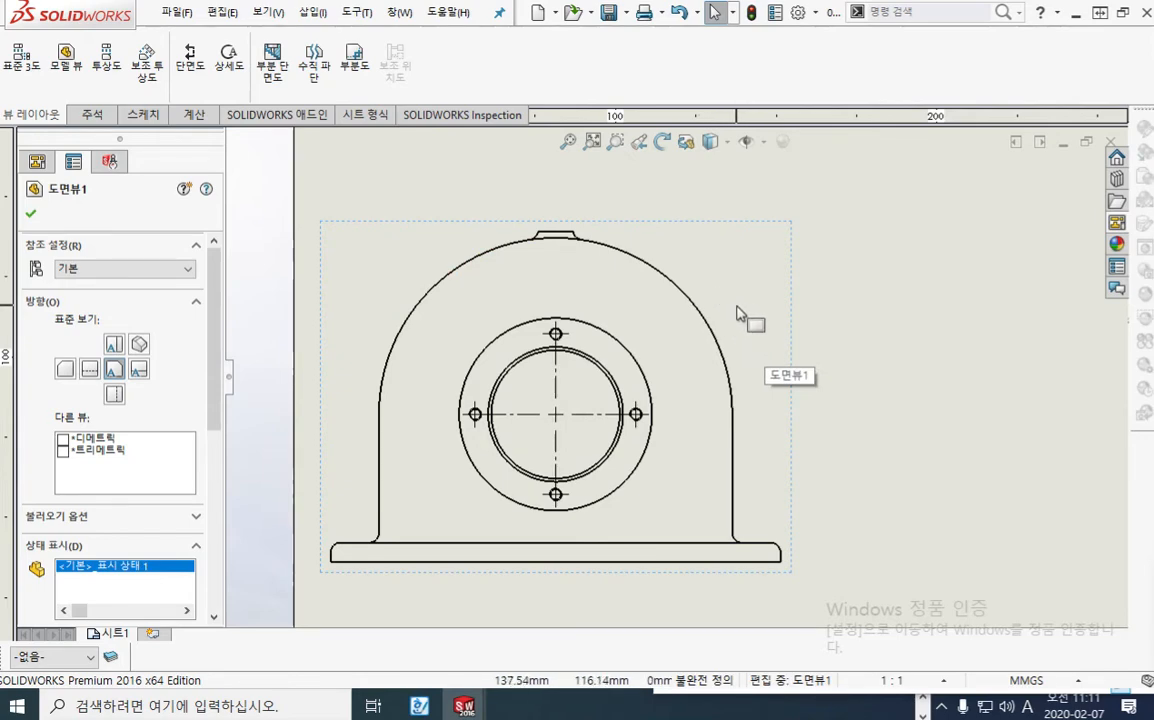
Step: Create section view A-A with a vertical cutting line through the front view's bore centre and place it to the right of that view
scroll(740, 318, "up", 2)
middle_click_drag(740, 318, 659, 290)
scroll(655, 310, "down", 1)
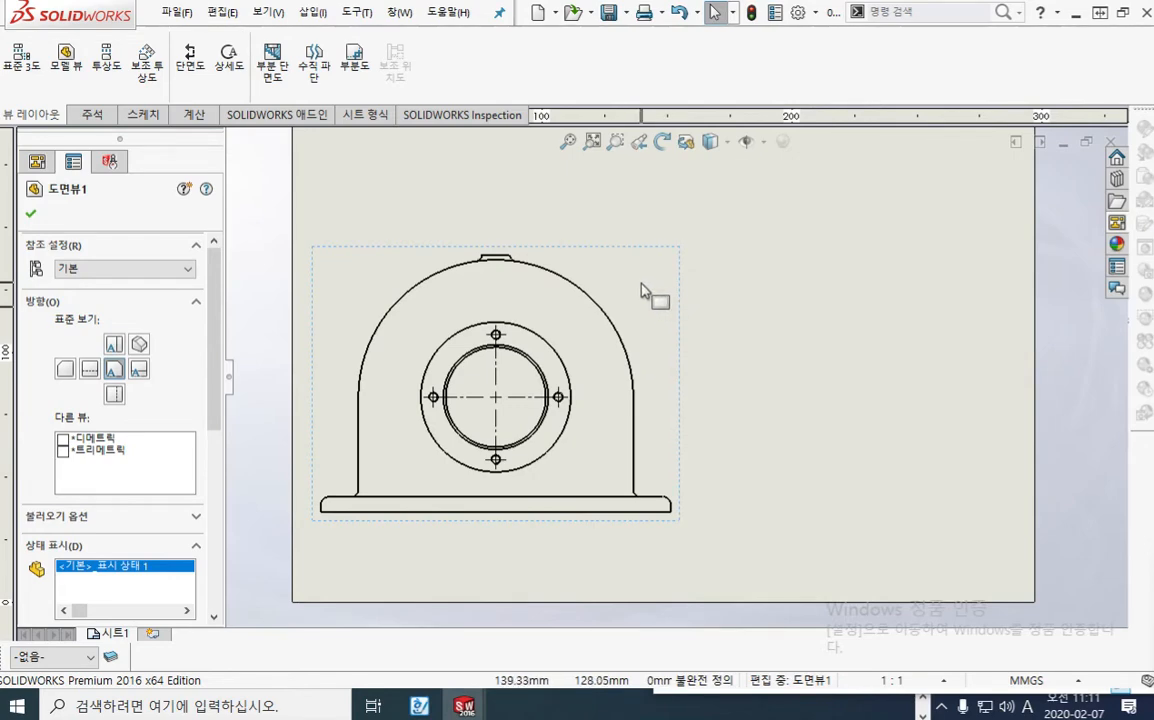
right_click(650, 292)
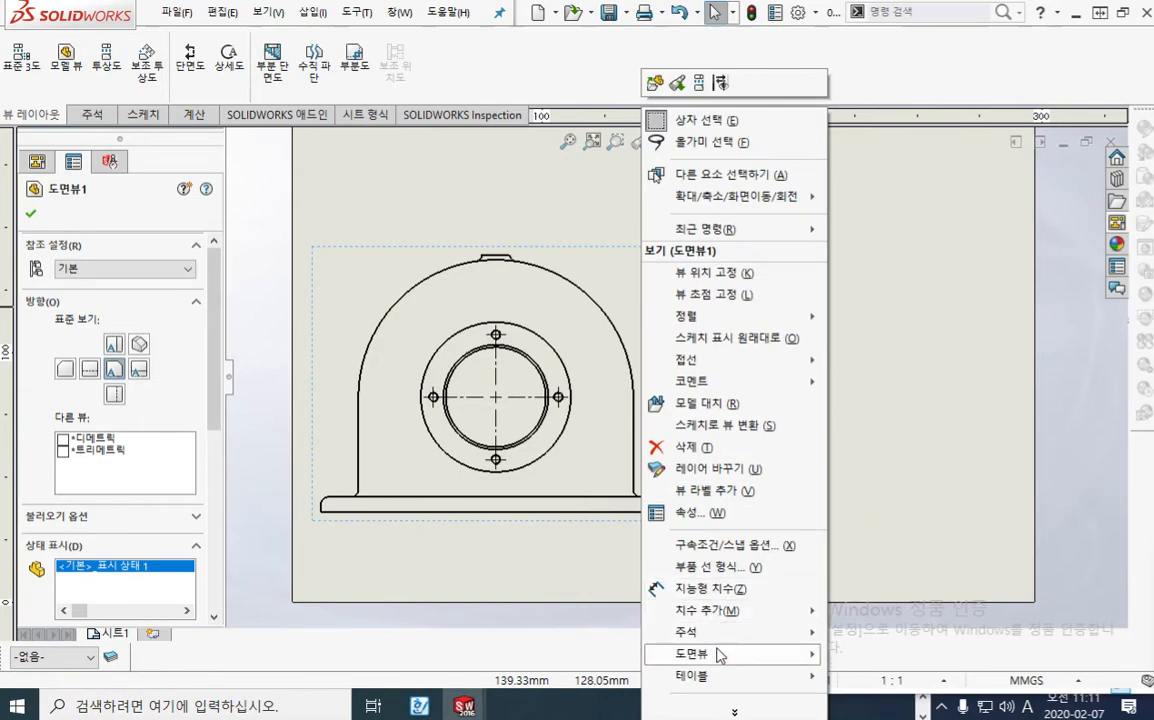
mouse_move(720, 655)
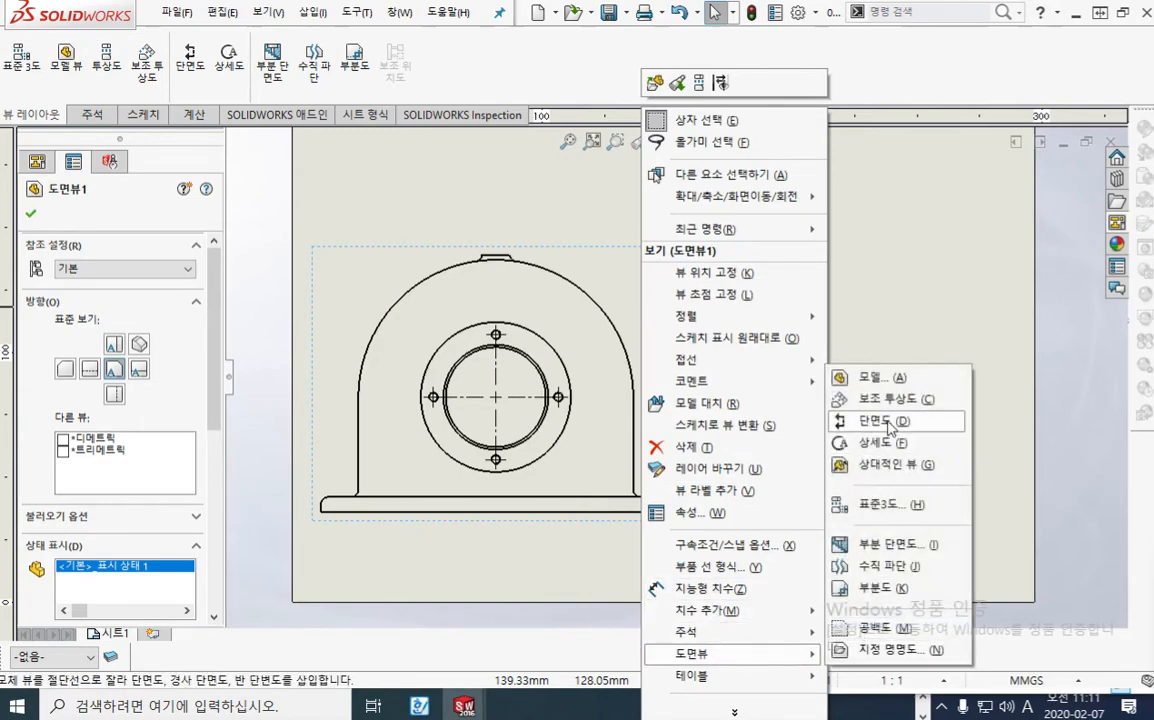
left_click(889, 428)
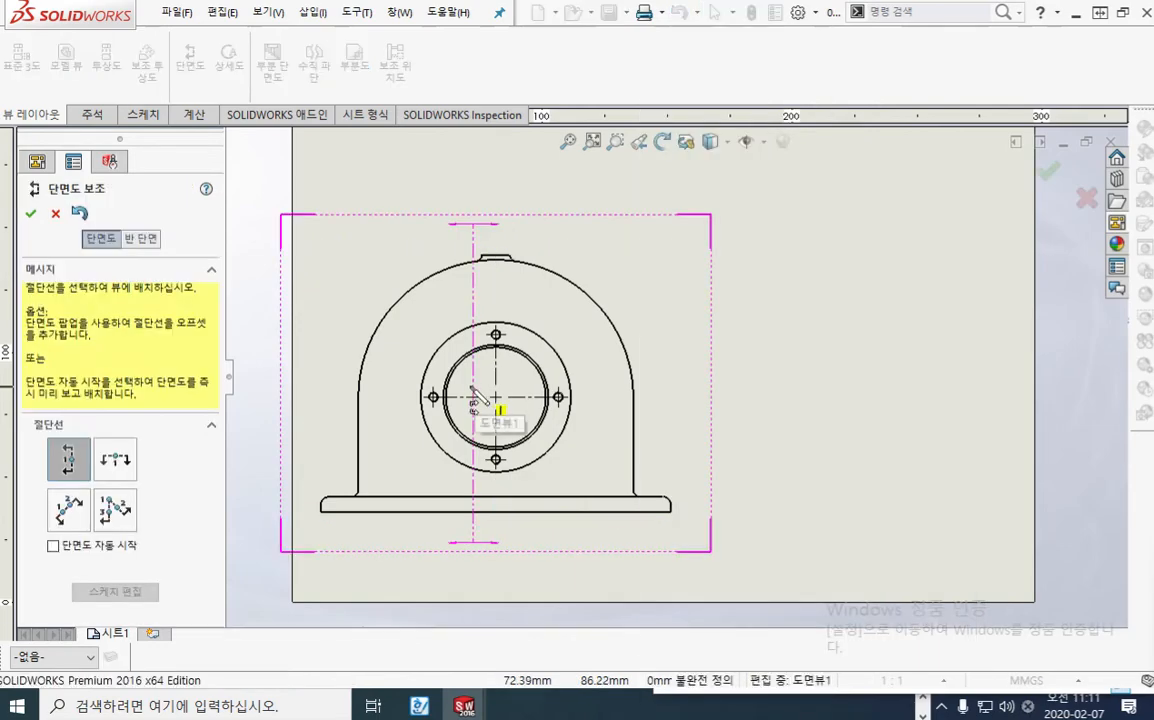
scroll(488, 400, "down", 3)
mouse_move(523, 381)
middle_mouse_down()
mouse_move(527, 332)
mouse_move(522, 340)
middle_mouse_up()
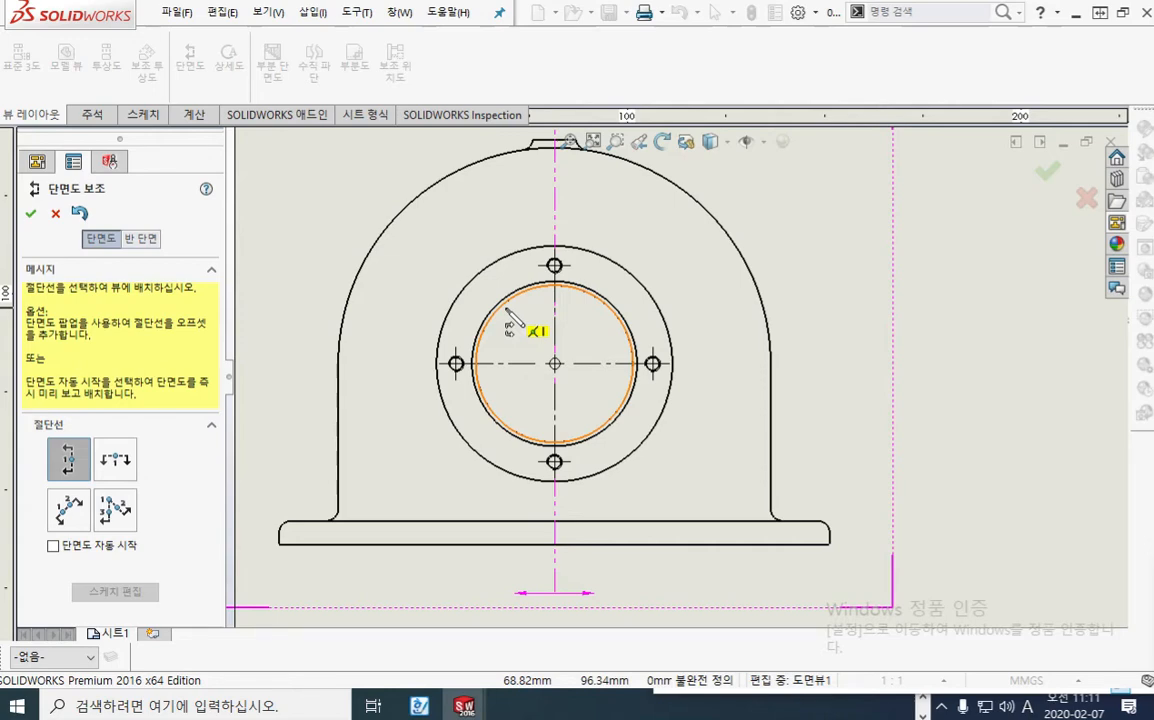
left_click(555, 364)
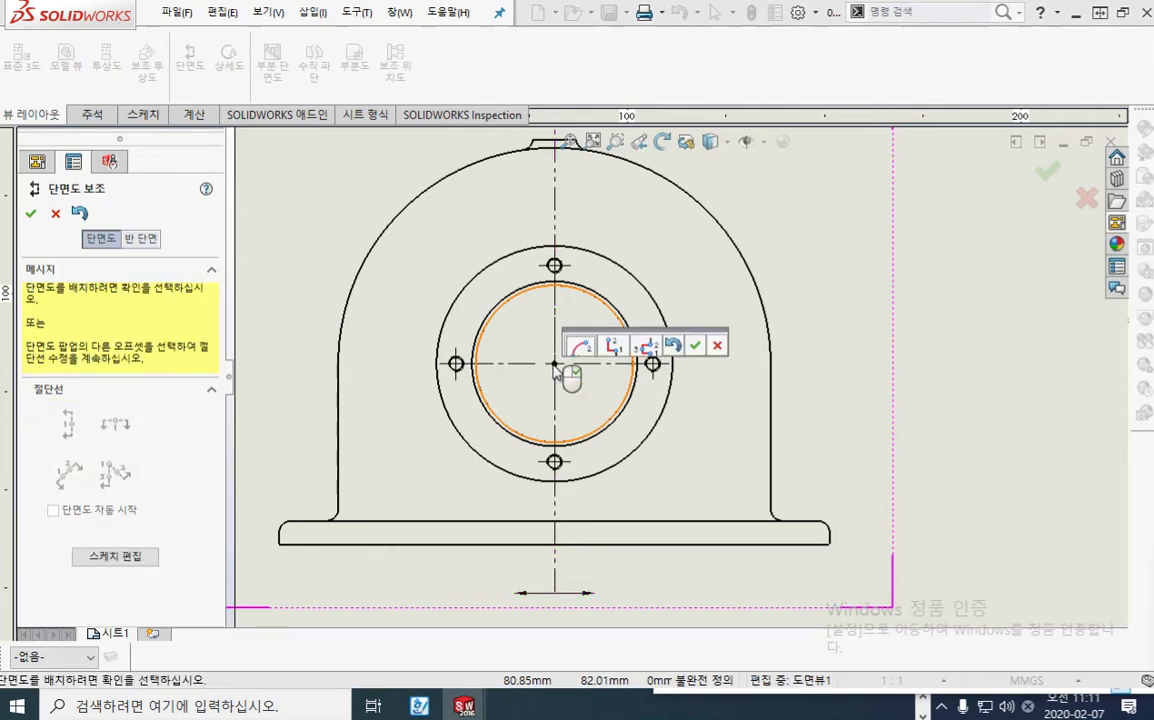
left_click(695, 346)
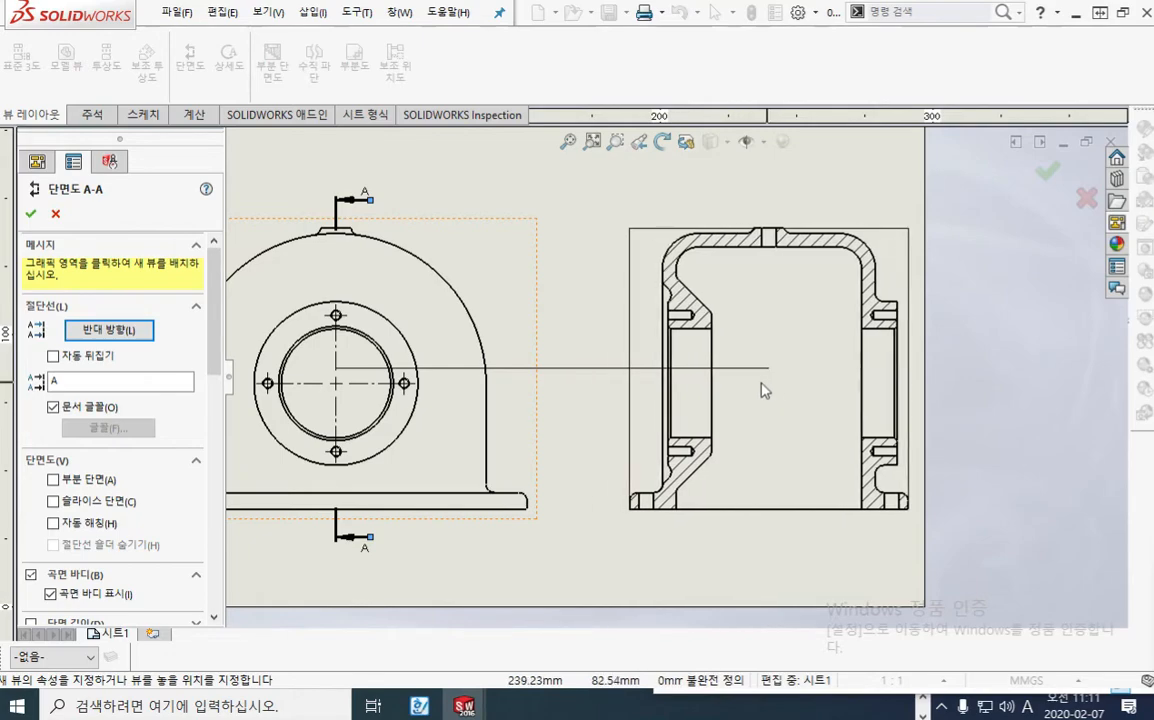
left_click(763, 386)
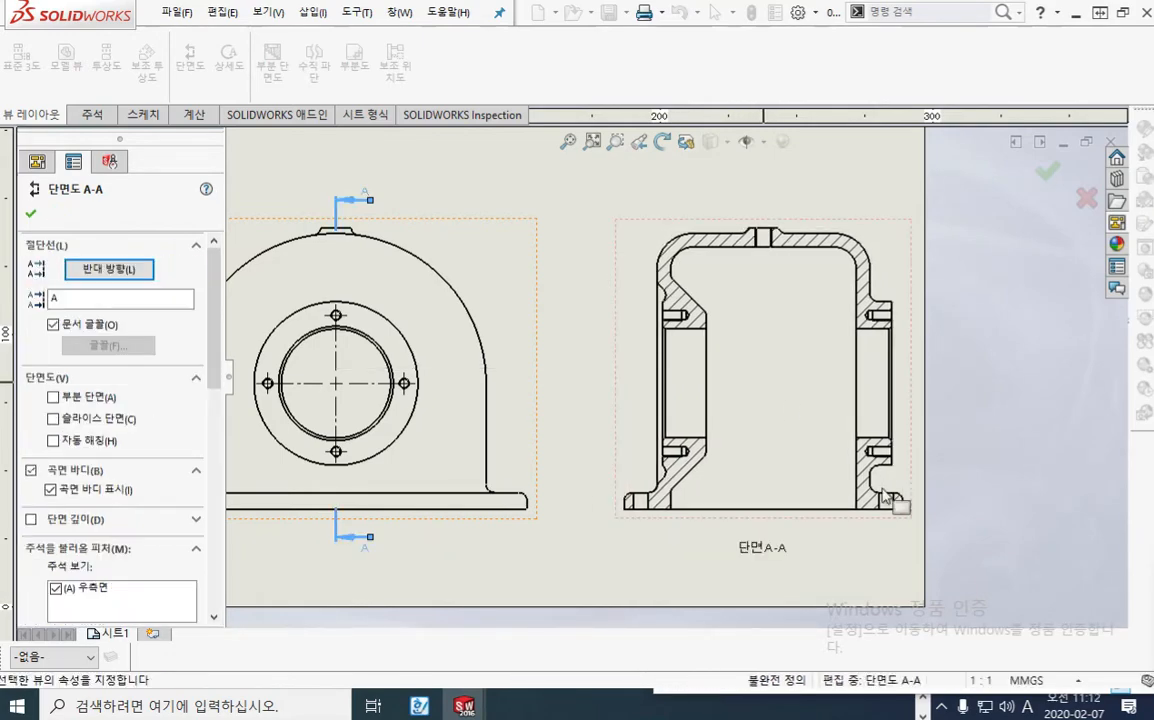
Step: Move the front view down on the sheet and bring section A-A closer to it, clear of the sheet's right edge
key("f")
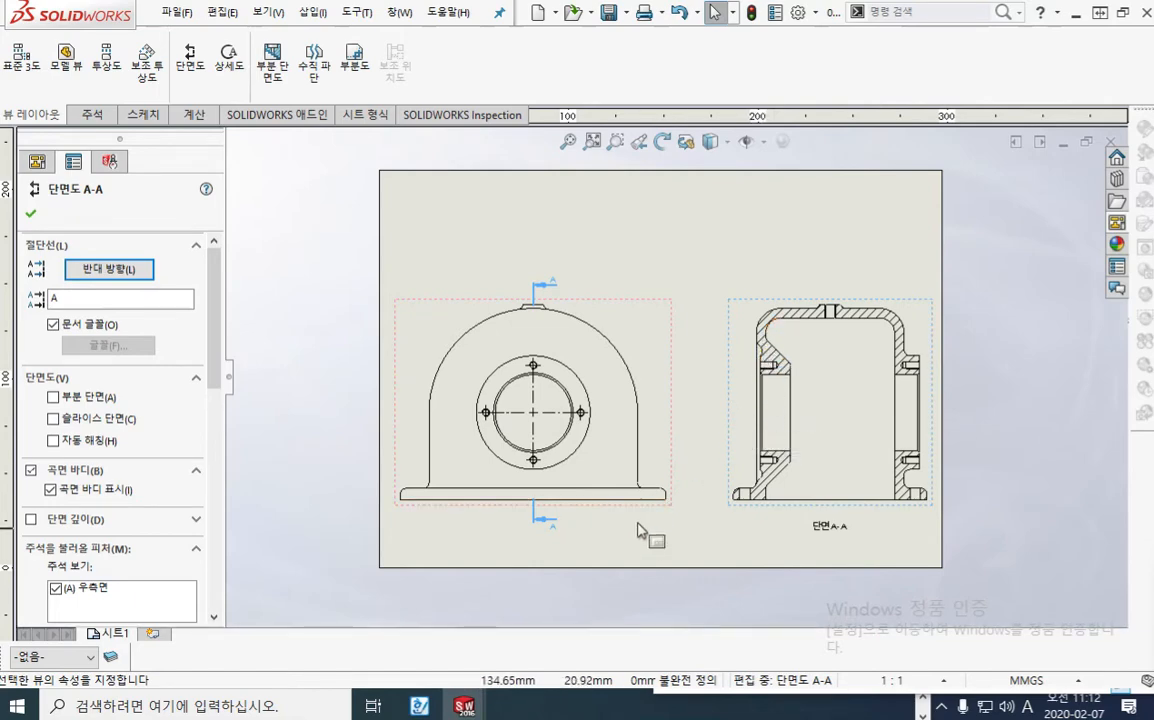
mouse_move(644, 516)
left_mouse_down()
mouse_move(621, 537)
mouse_move(646, 537)
left_mouse_up()
left_click_drag(945, 546, 898, 538)
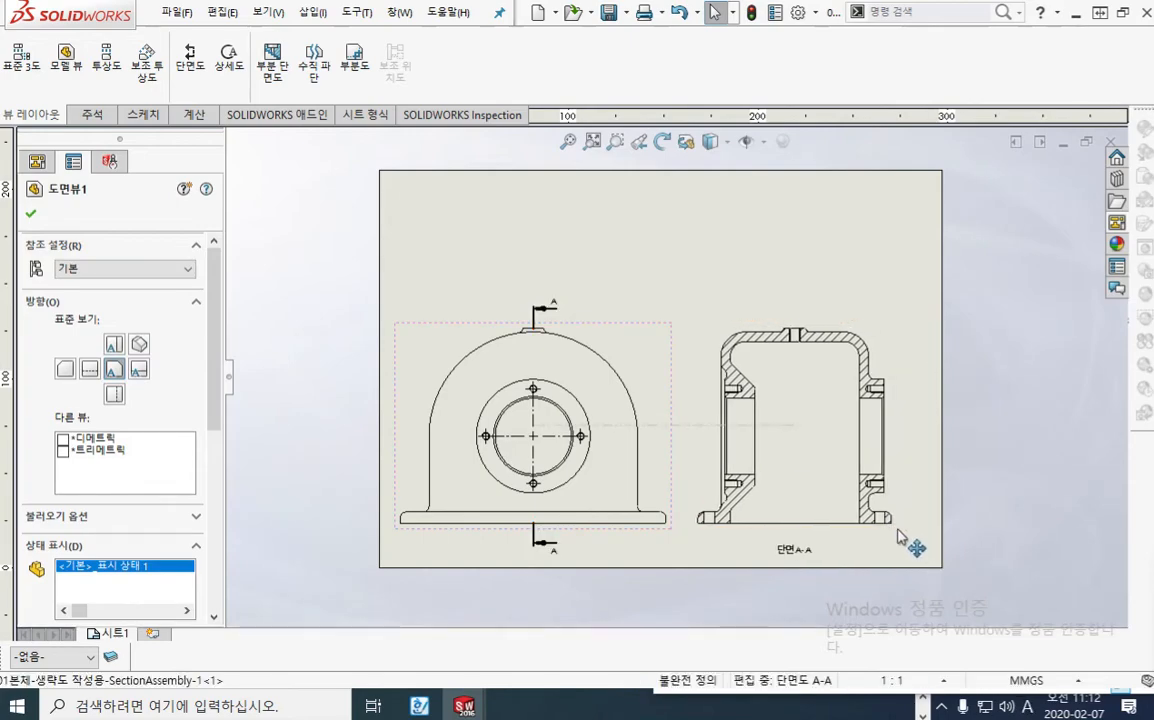
left_click(793, 242)
Step: Shrink the SOLIDWORKS window to sit beside the browser's gearbox assembly drawing, with the whole sheet in view
mouse_move(901, 278)
middle_mouse_down()
mouse_move(806, 268)
mouse_move(822, 257)
middle_mouse_up()
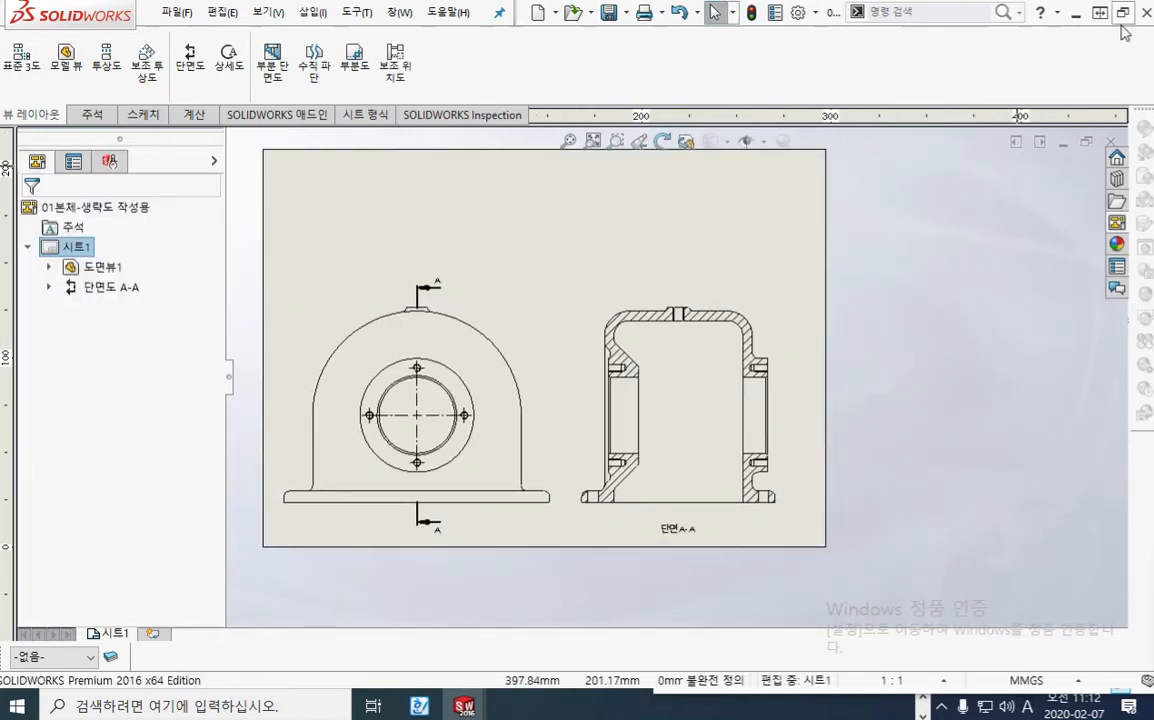
middle_click_drag(613, 234, 668, 245)
left_click(1100, 12)
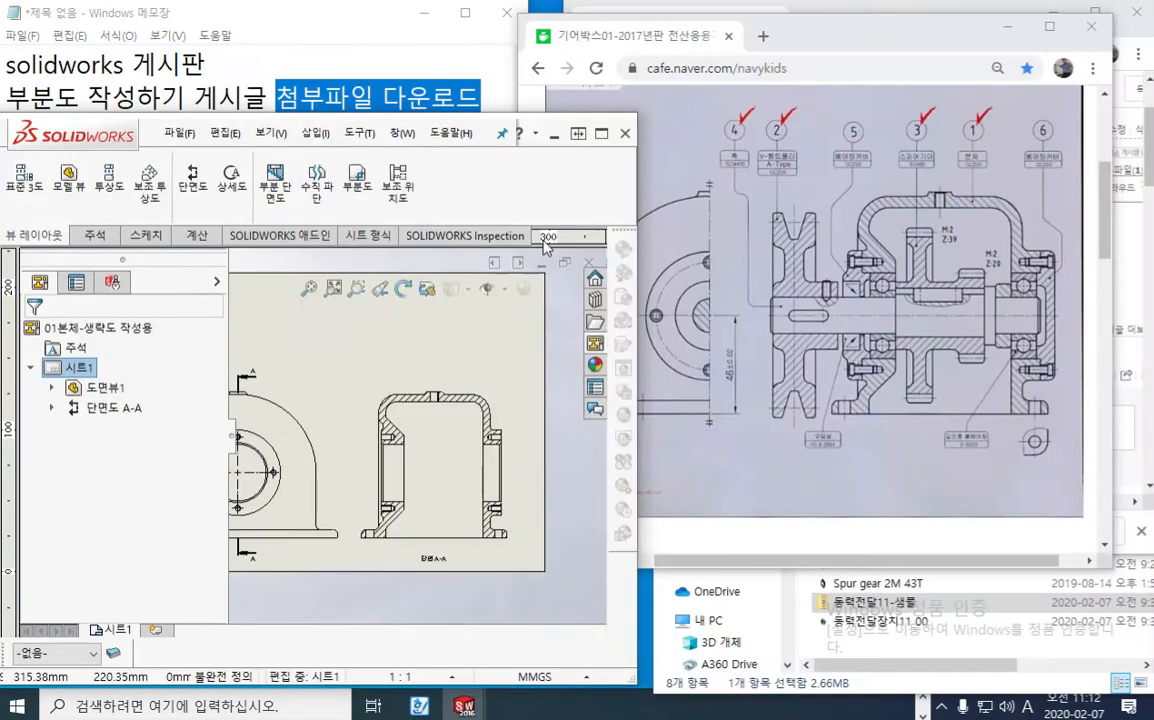
left_click_drag(64, 128, 64, 16)
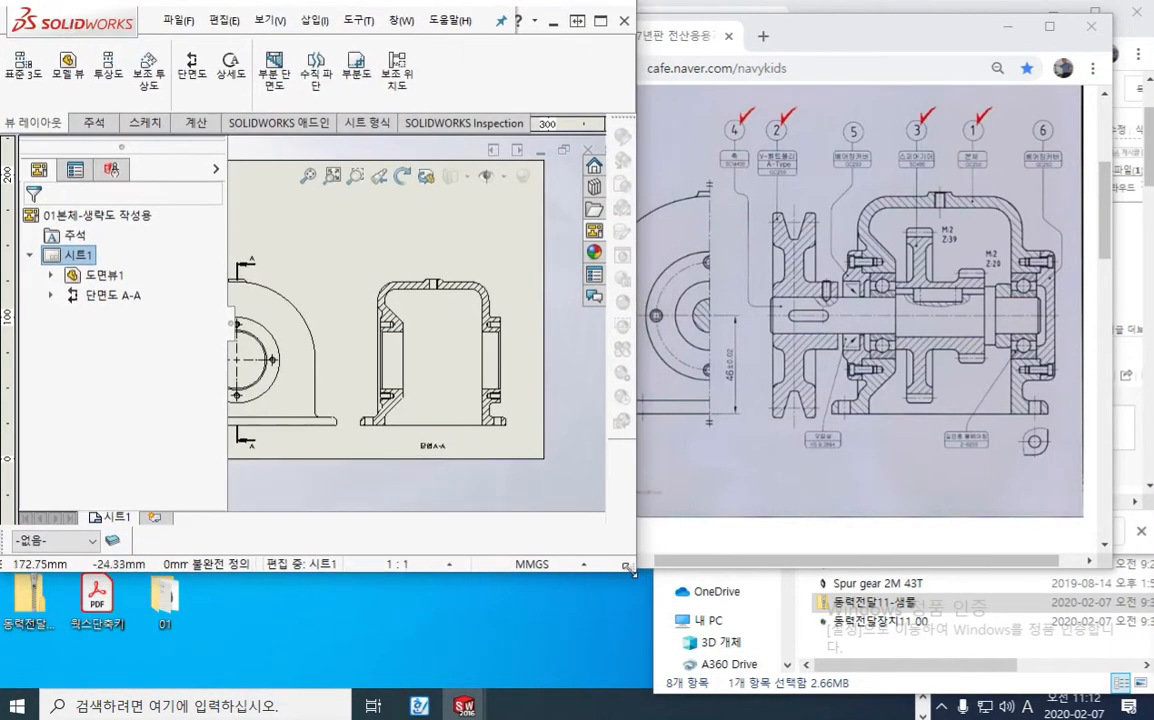
left_click_drag(632, 570, 632, 676)
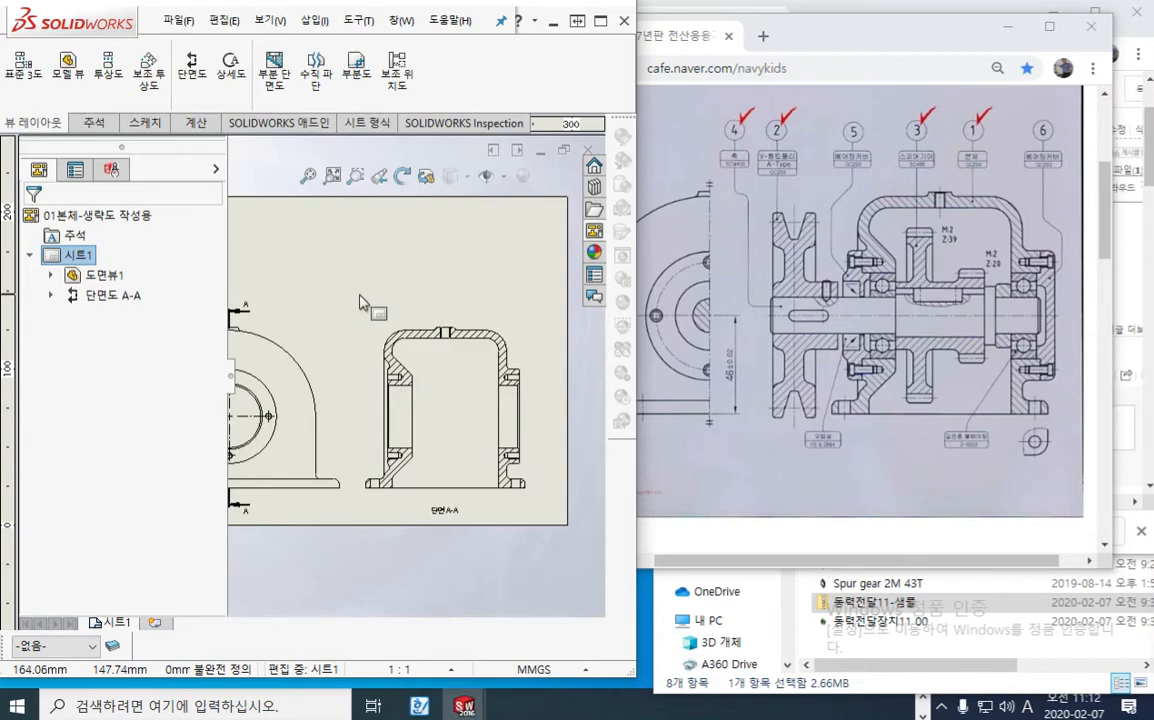
key("f")
Step: Outline the housing on the reference assembly drawing with the screen pen, and label both it and section A-A as 정
key("F2")
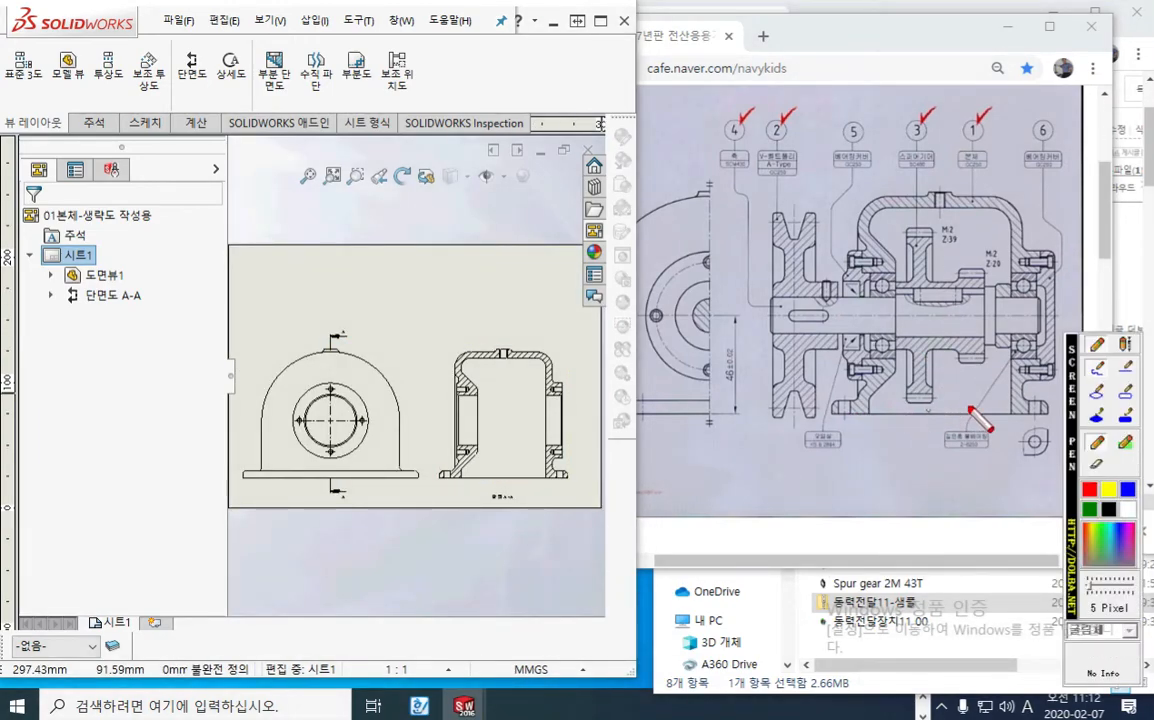
mouse_move(1050, 405)
left_mouse_down()
mouse_move(1038, 245)
mouse_move(885, 186)
mouse_move(855, 258)
mouse_move(850, 375)
mouse_move(835, 410)
mouse_move(1048, 425)
mouse_move(1050, 402)
left_mouse_up()
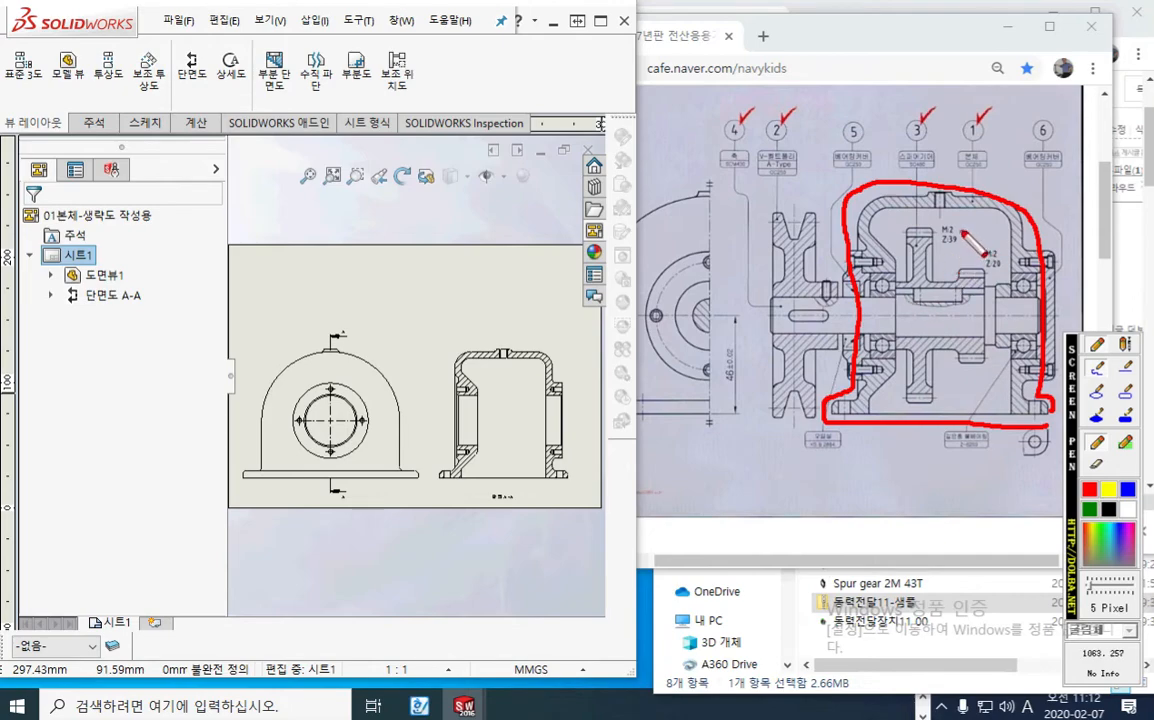
mouse_move(962, 232)
left_mouse_down()
mouse_move(978, 250)
mouse_move(1000, 232)
mouse_move(1020, 268)
left_mouse_up()
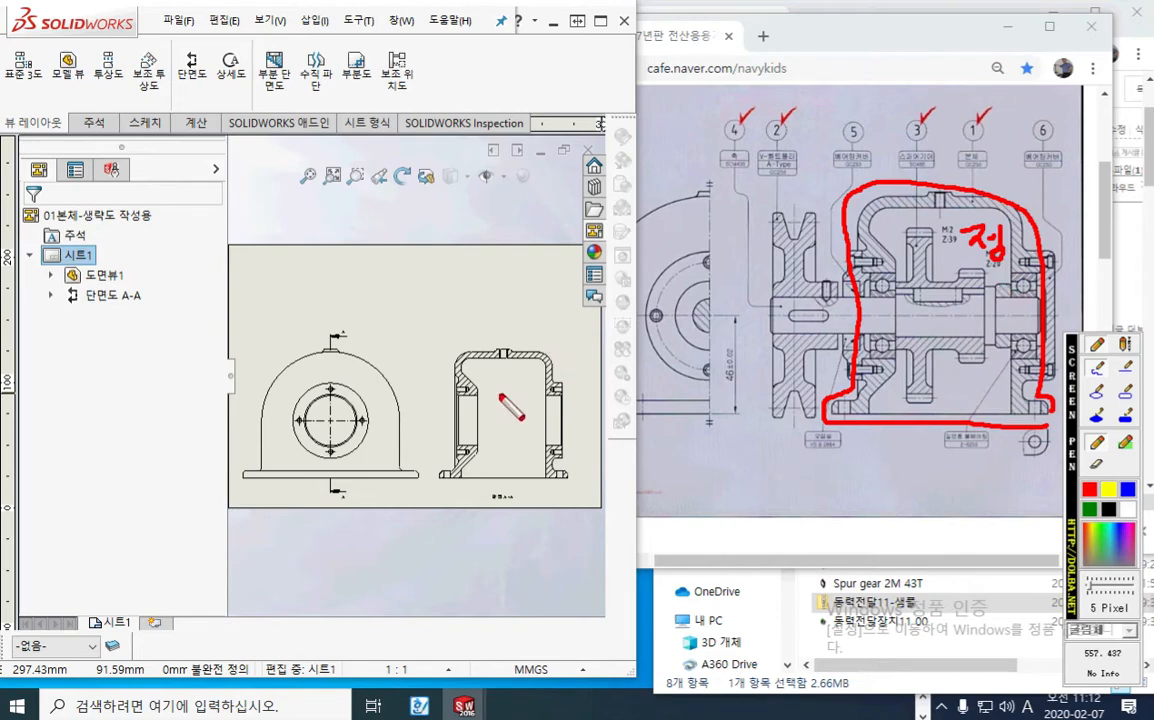
mouse_move(496, 396)
left_mouse_down()
mouse_move(502, 411)
mouse_move(534, 402)
left_mouse_up()
left_click_drag(537, 390, 528, 431)
left_click_drag(528, 415, 540, 433)
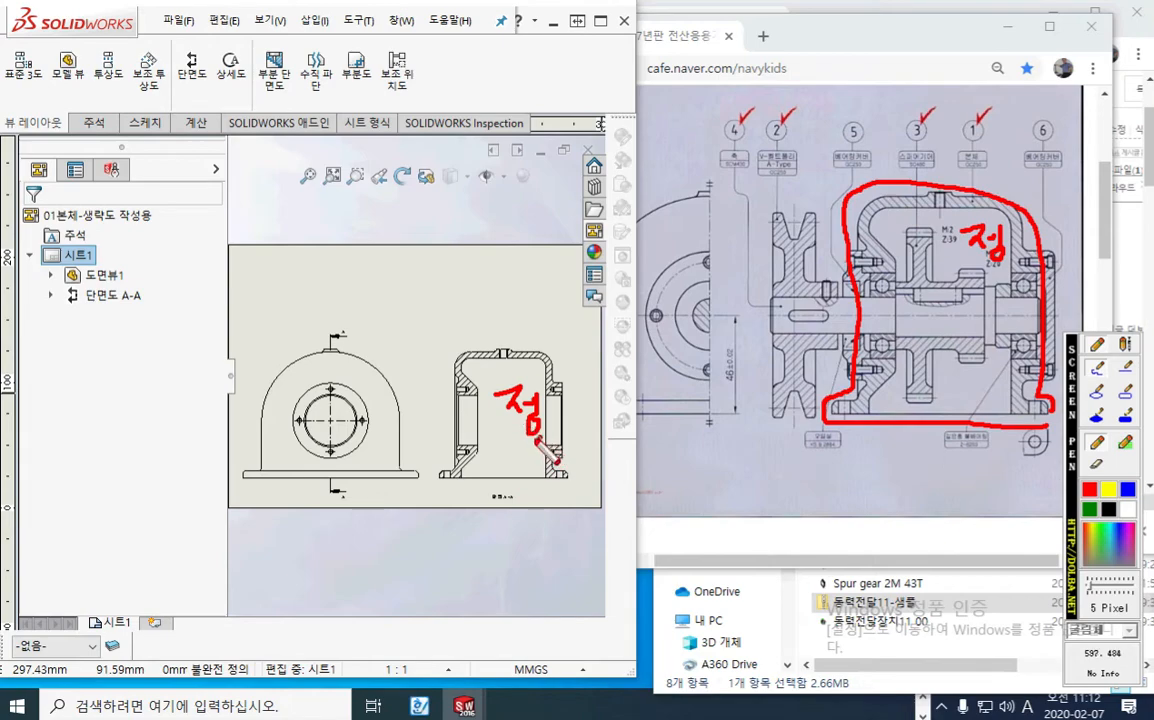
mouse_move(537, 438)
left_mouse_down()
mouse_move(489, 398)
mouse_move(540, 384)
mouse_move(549, 444)
mouse_move(539, 440)
left_mouse_up()
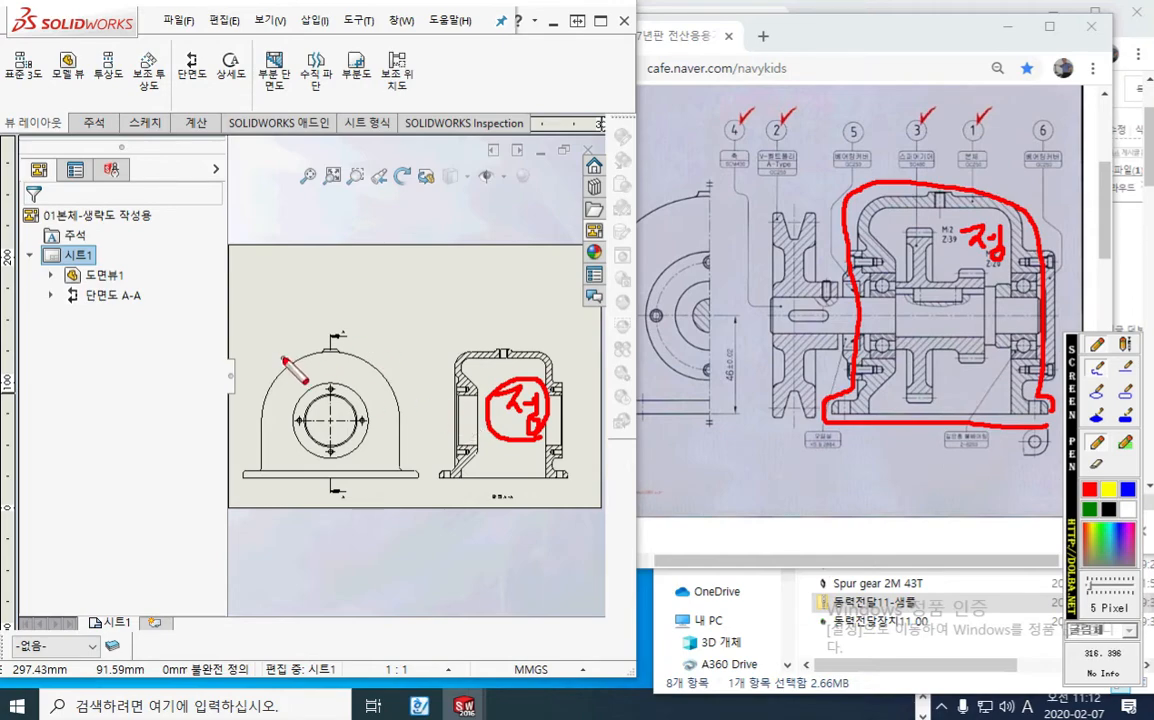
Step: Annotate the round housing view, its bore, the section's base foot and the plan view position above the section, and clear all pen marks
mouse_move(372, 348)
left_mouse_down()
mouse_move(400, 338)
mouse_move(394, 360)
mouse_move(410, 318)
mouse_move(425, 345)
left_mouse_up()
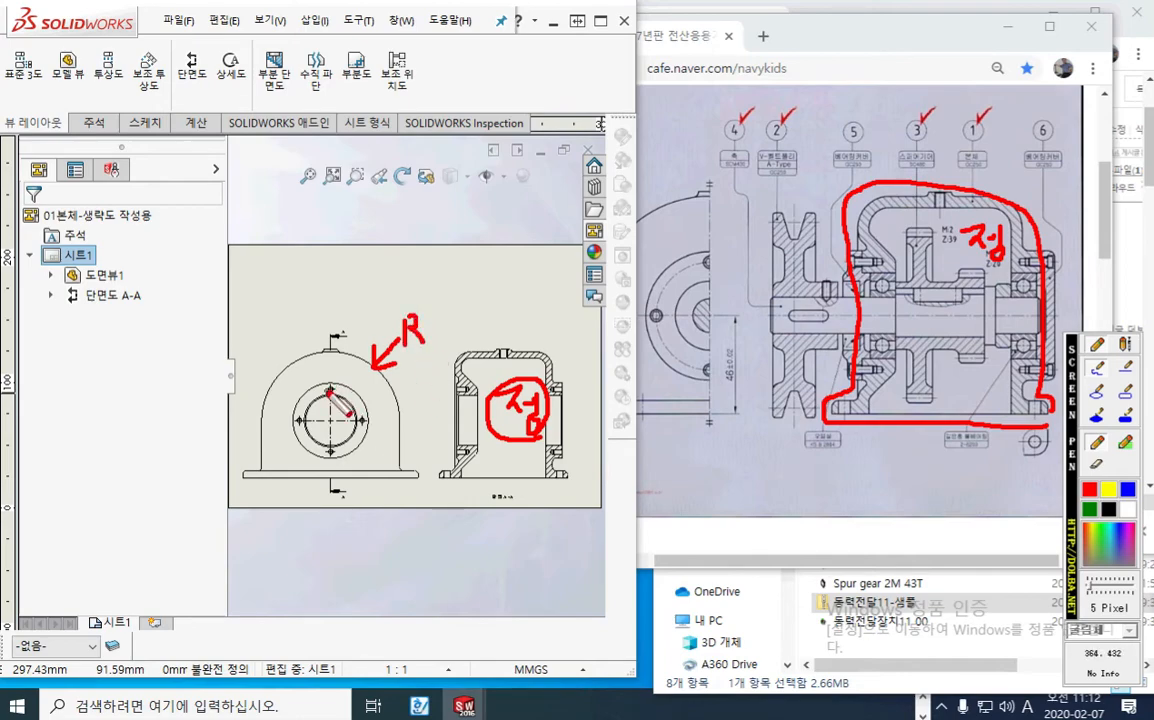
mouse_move(332, 386)
left_mouse_down()
mouse_move(302, 420)
mouse_move(331, 448)
mouse_move(365, 408)
mouse_move(332, 384)
mouse_move(285, 396)
left_mouse_up()
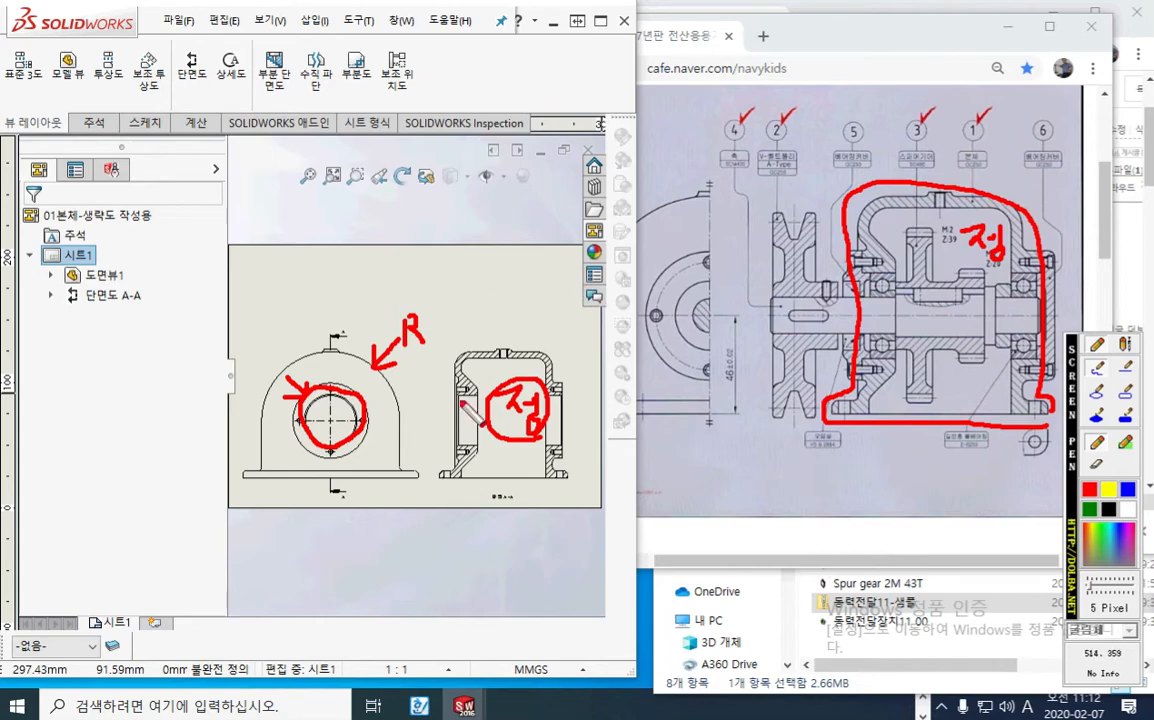
left_click_drag(433, 483, 451, 471)
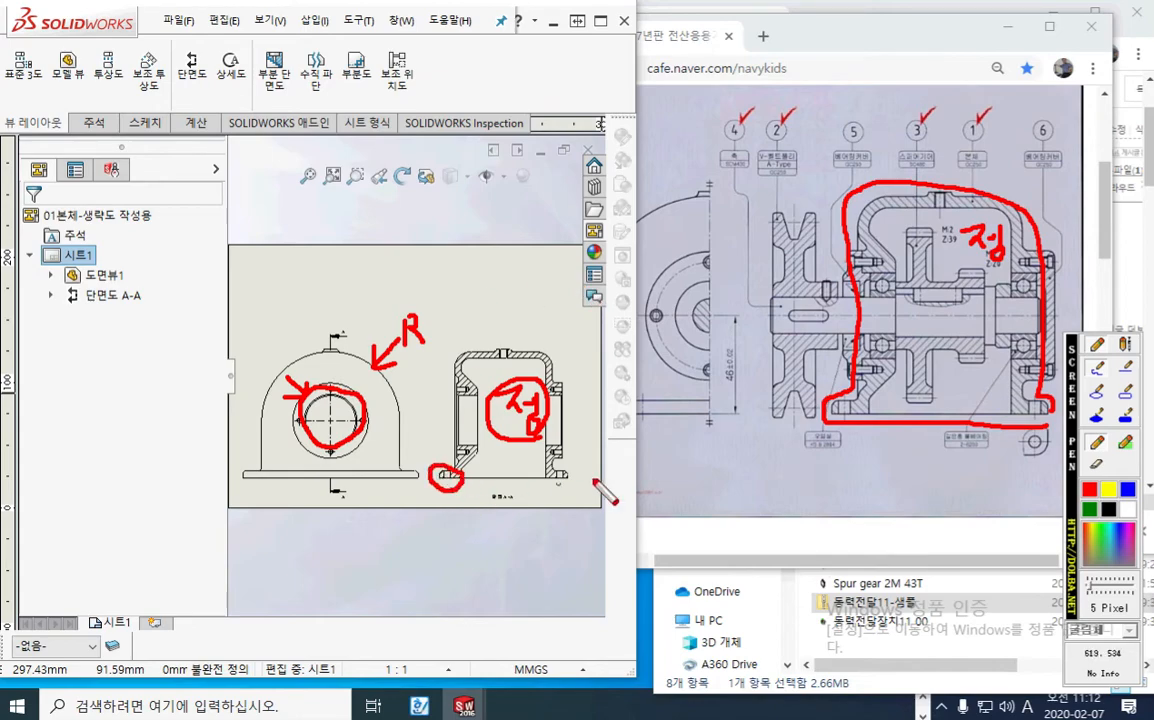
mouse_move(465, 197)
left_mouse_down()
mouse_move(457, 315)
mouse_move(553, 316)
mouse_move(557, 211)
mouse_move(466, 194)
left_mouse_up()
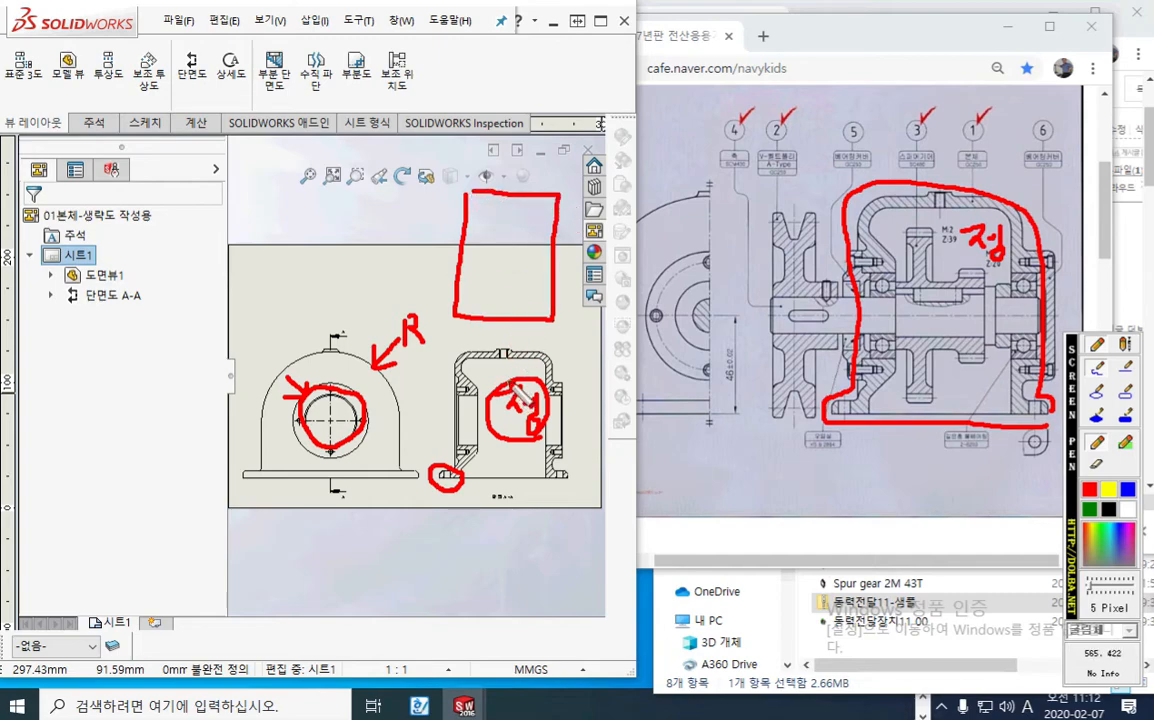
mouse_move(512, 382)
left_mouse_down()
mouse_move(513, 298)
mouse_move(528, 316)
left_mouse_up()
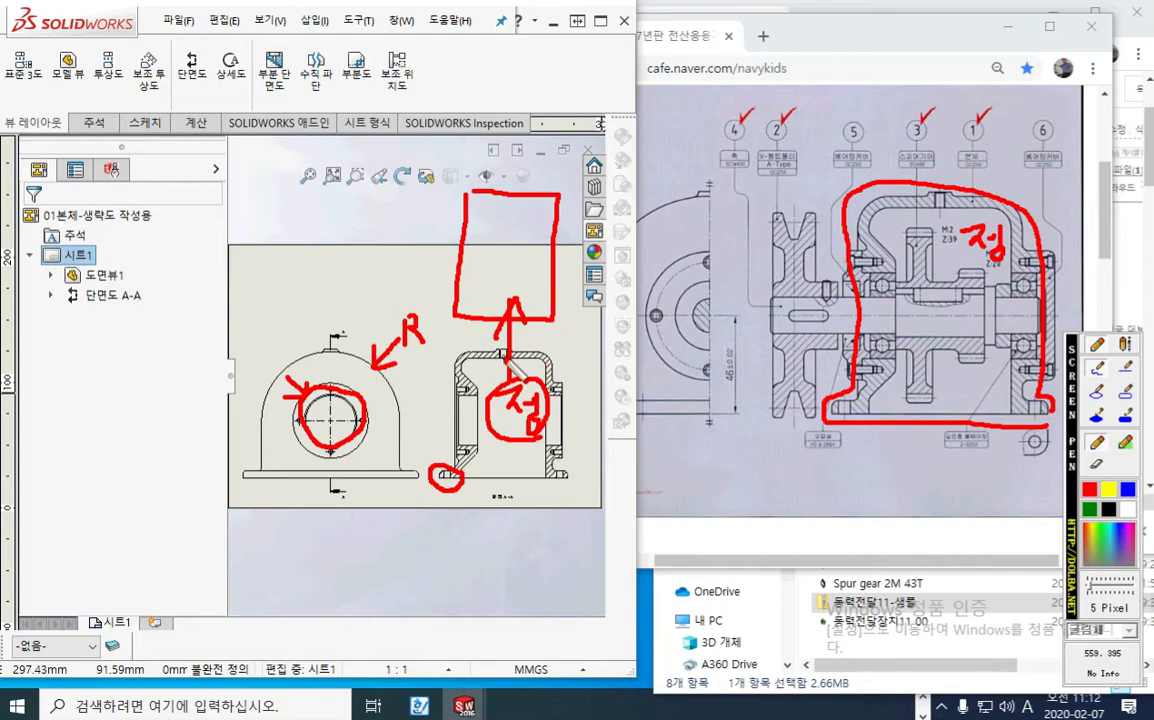
key("Escape")
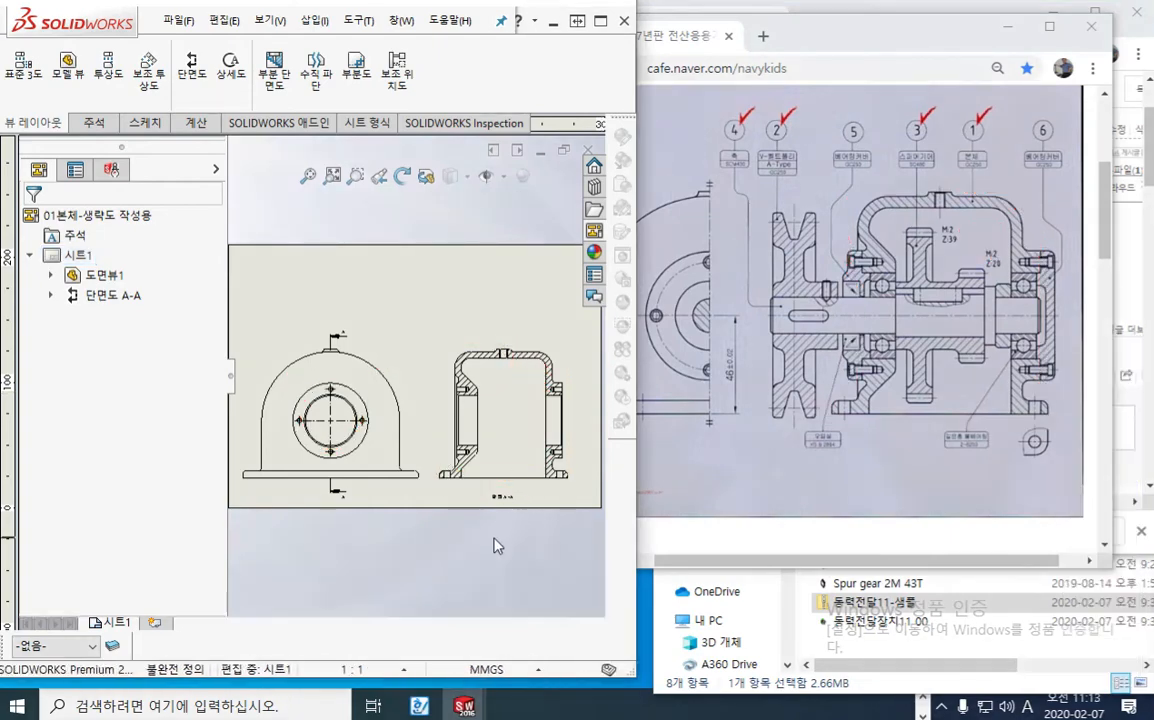
Step: Maximize the SOLIDWORKS window and bring section A-A into closer view
left_click(600, 21)
scroll(800, 440, "down", 5)
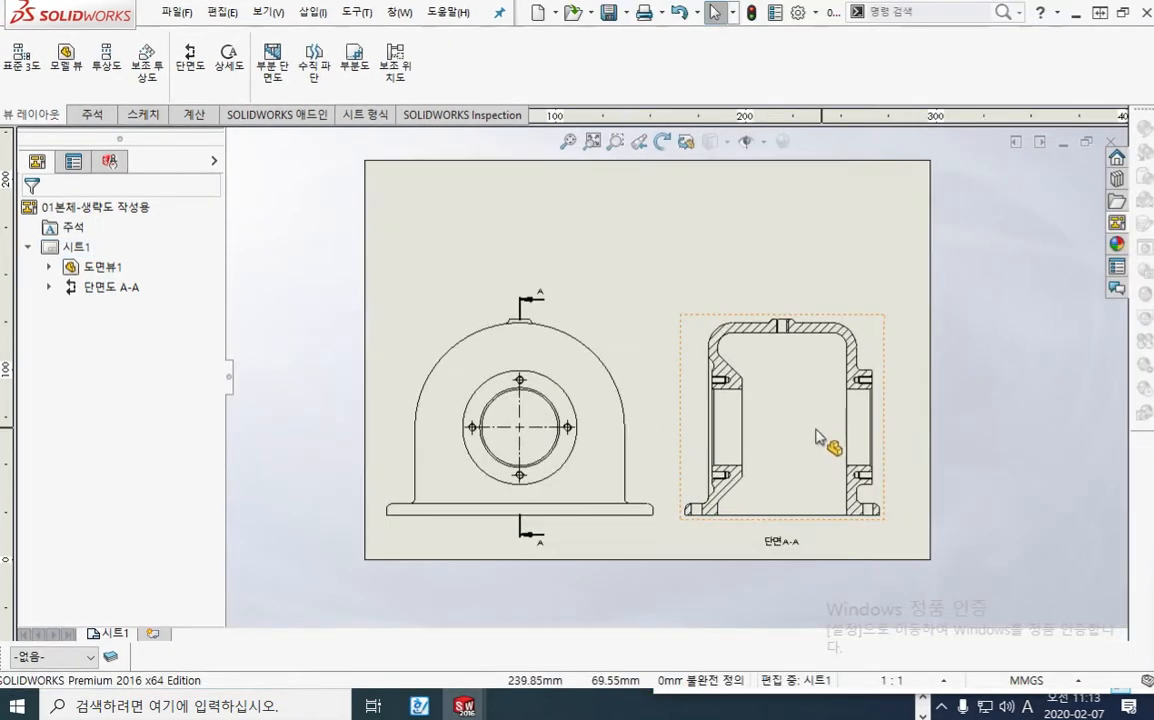
scroll(715, 450, "up", 3)
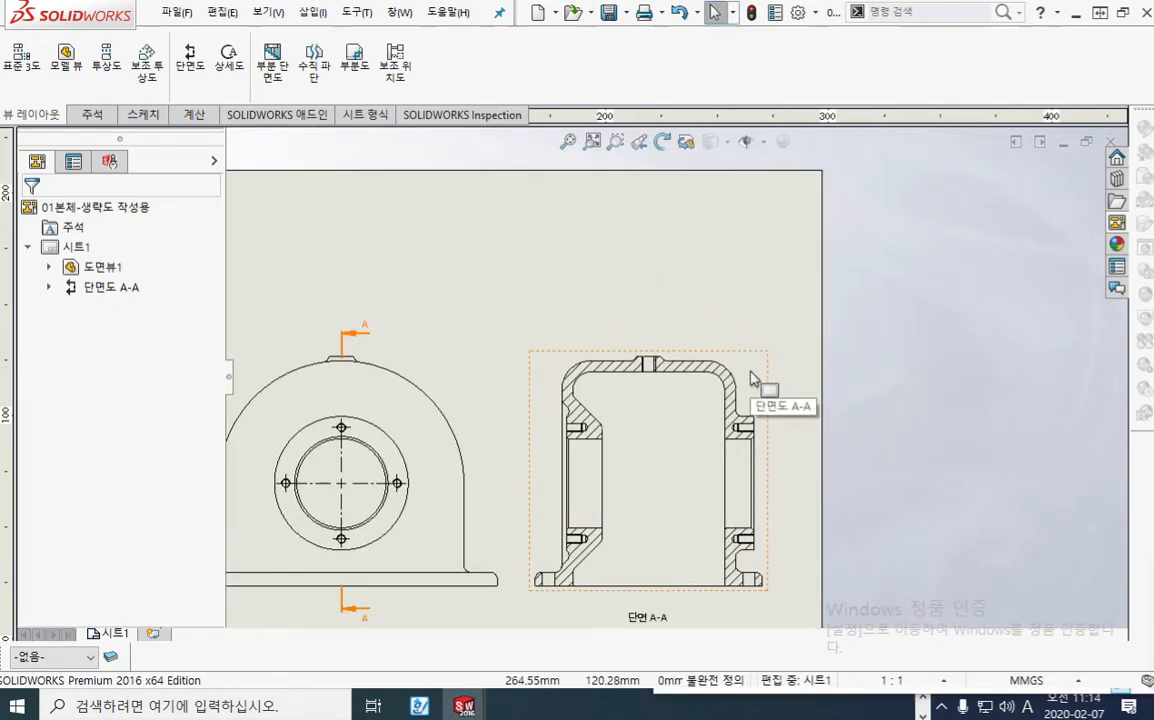
Step: Sketch the plan view's position above section A-A with the screen pen, point an arrow up to it, and clear the marks
key("F12")
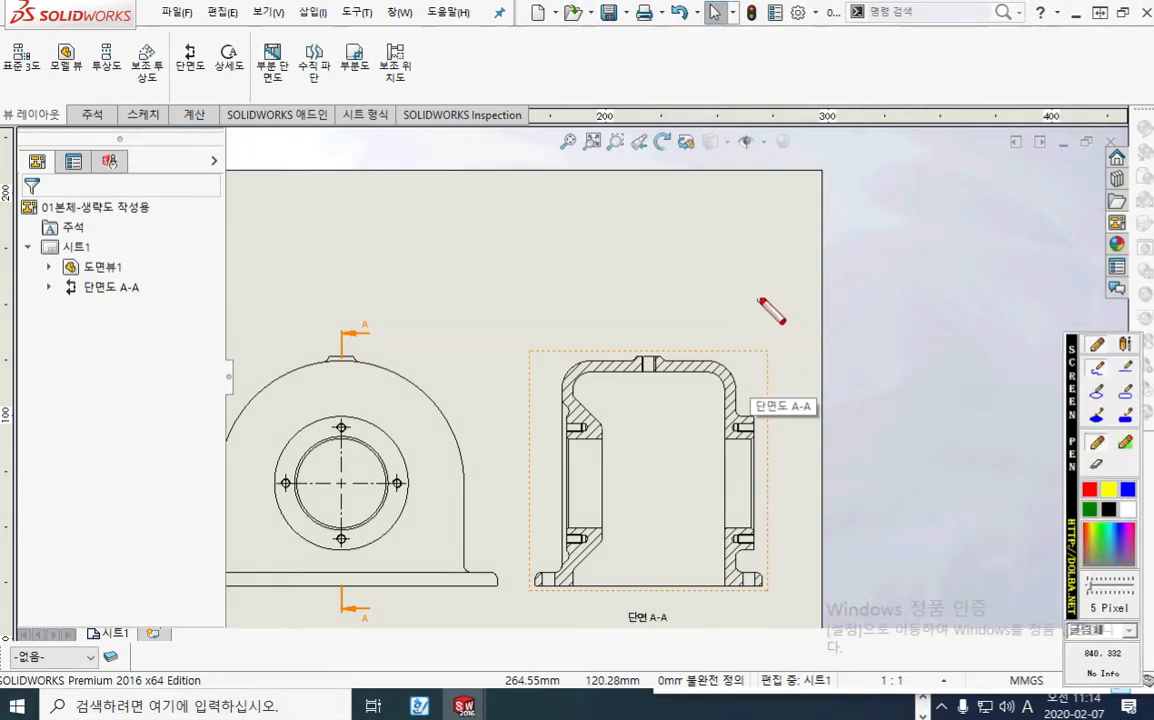
mouse_move(760, 320)
left_mouse_down()
mouse_move(760, 300)
mouse_move(813, 297)
mouse_move(817, 317)
mouse_move(764, 312)
mouse_move(799, 317)
mouse_move(796, 345)
mouse_move(816, 362)
mouse_move(817, 385)
mouse_move(768, 387)
mouse_move(761, 343)
mouse_move(799, 331)
mouse_move(820, 348)
left_mouse_up()
mouse_move(570, 42)
left_mouse_down()
mouse_move(564, 206)
mouse_move(750, 270)
mouse_move(760, 90)
mouse_move(586, 35)
left_mouse_up()
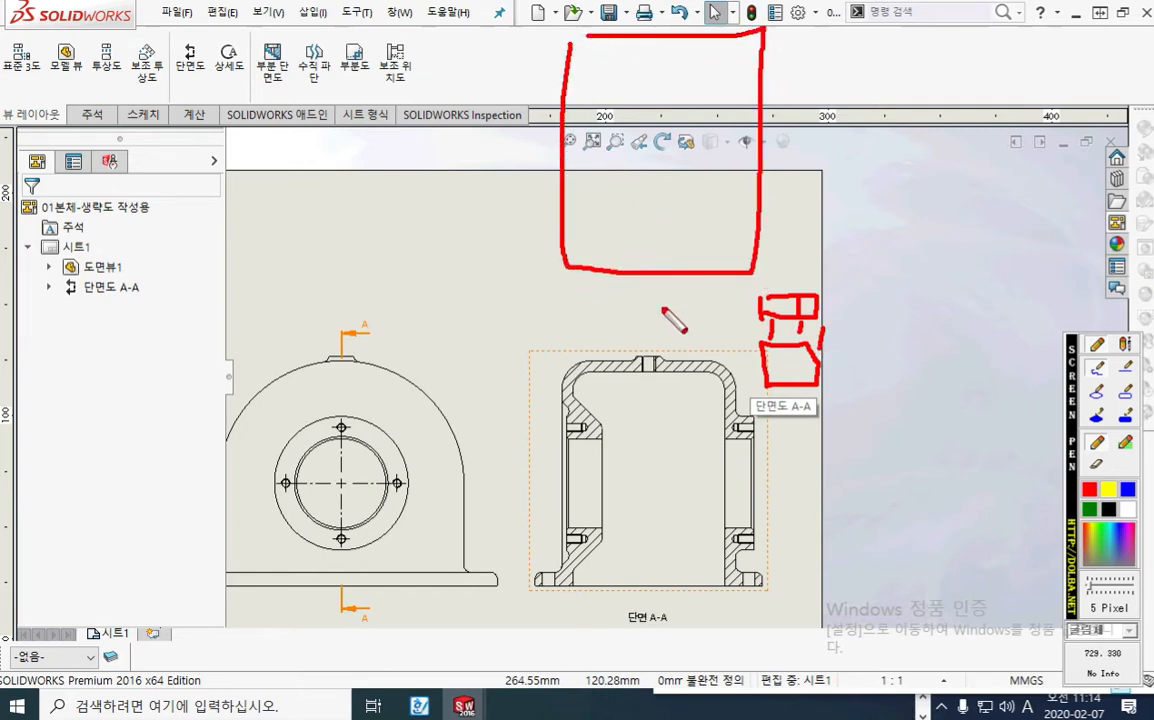
left_click_drag(647, 340, 646, 284)
left_click_drag(624, 312, 658, 300)
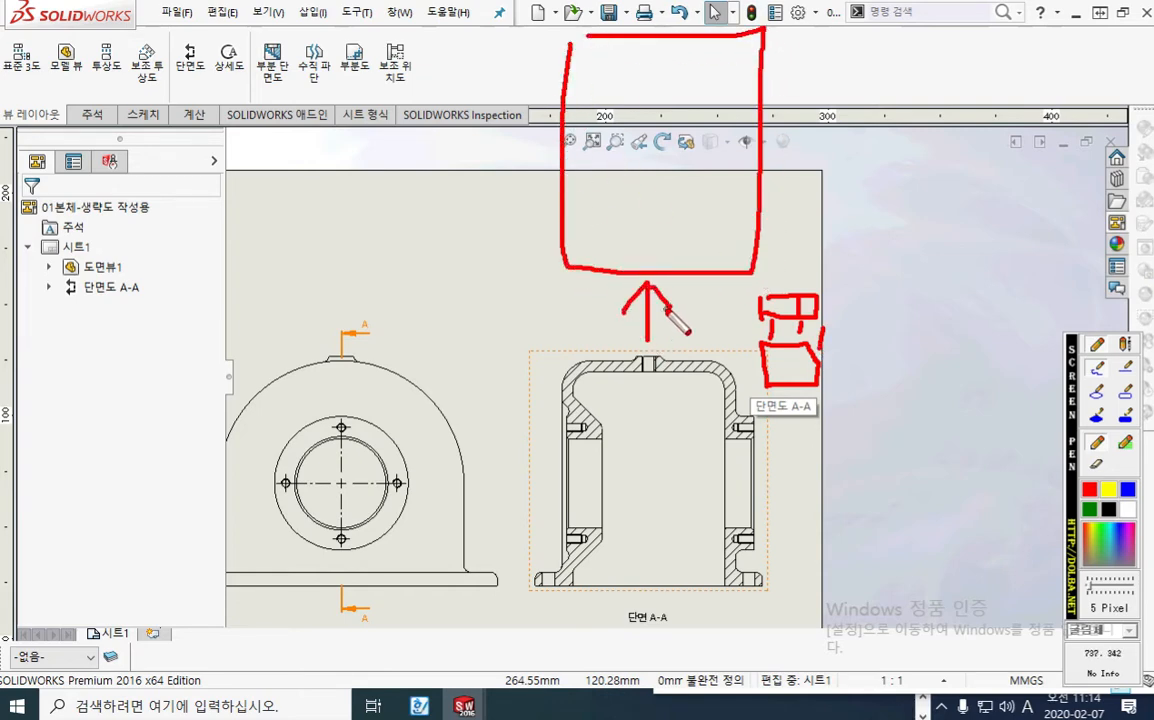
key("Escape")
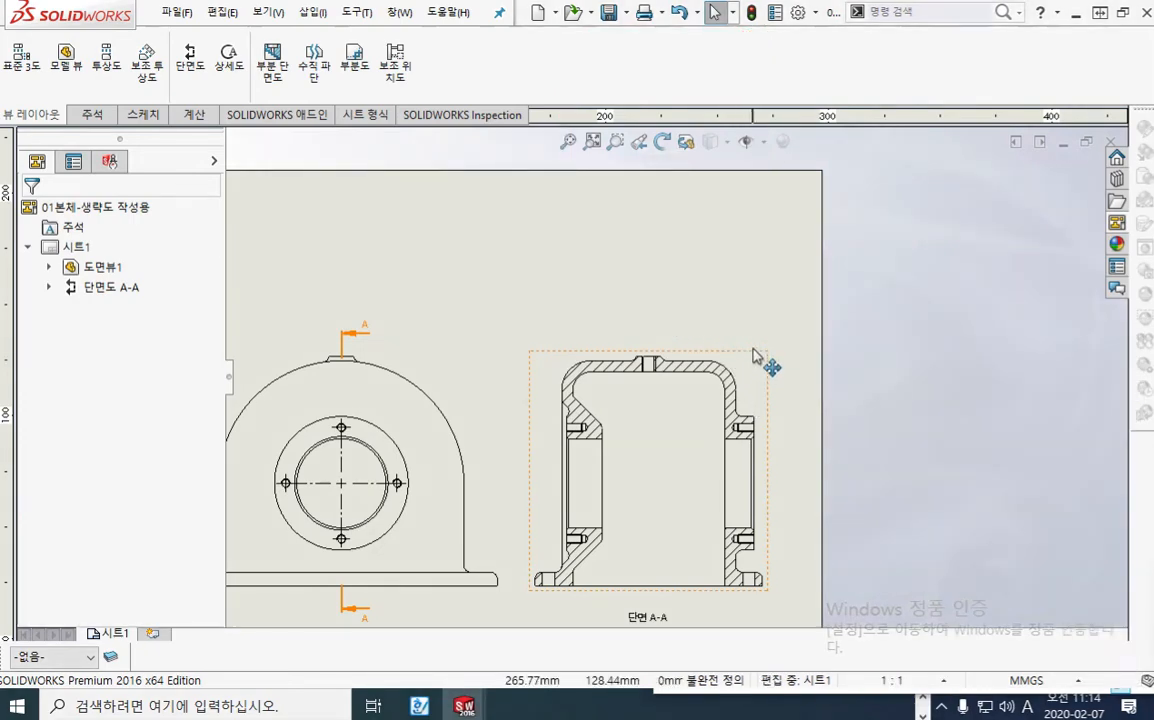
Step: Insert a projected view from section A-A and place it directly above the section as the plan view
left_click(746, 366)
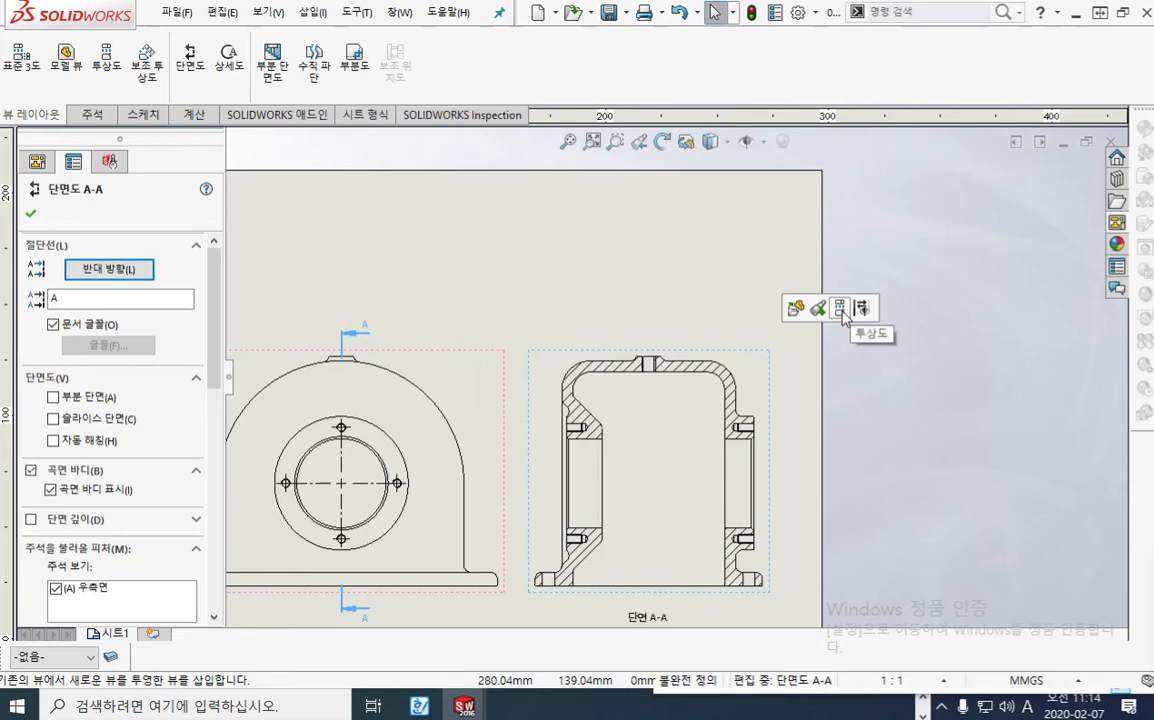
left_click(840, 308)
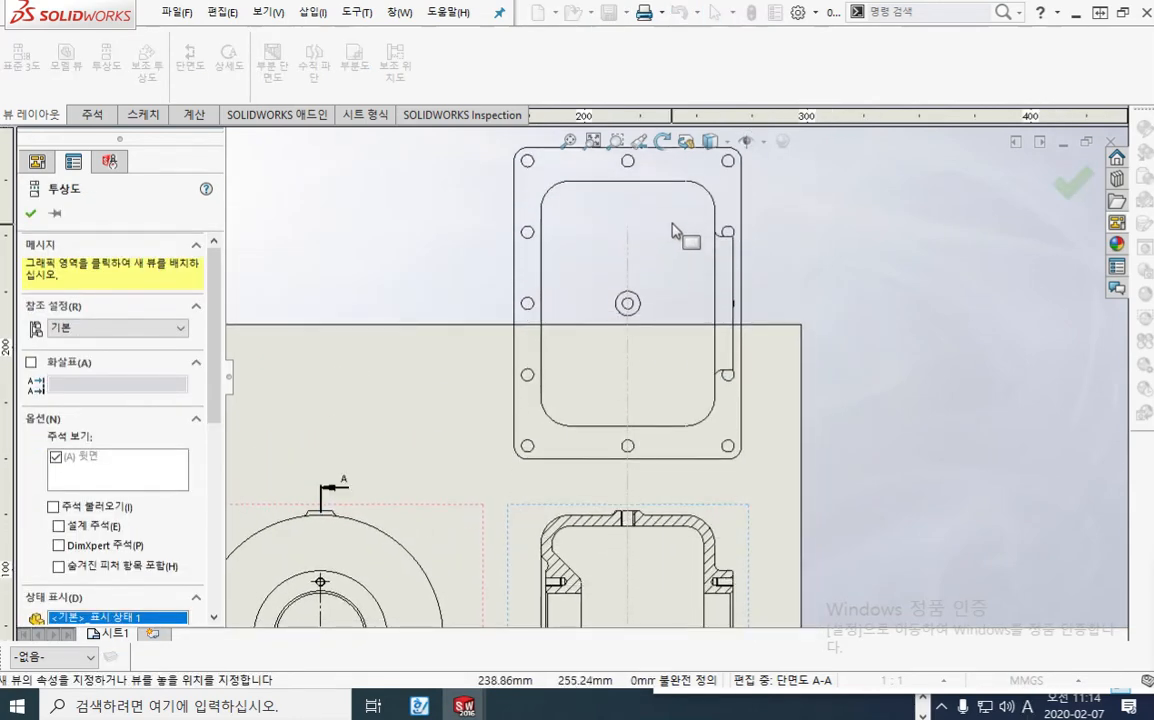
left_click(678, 226)
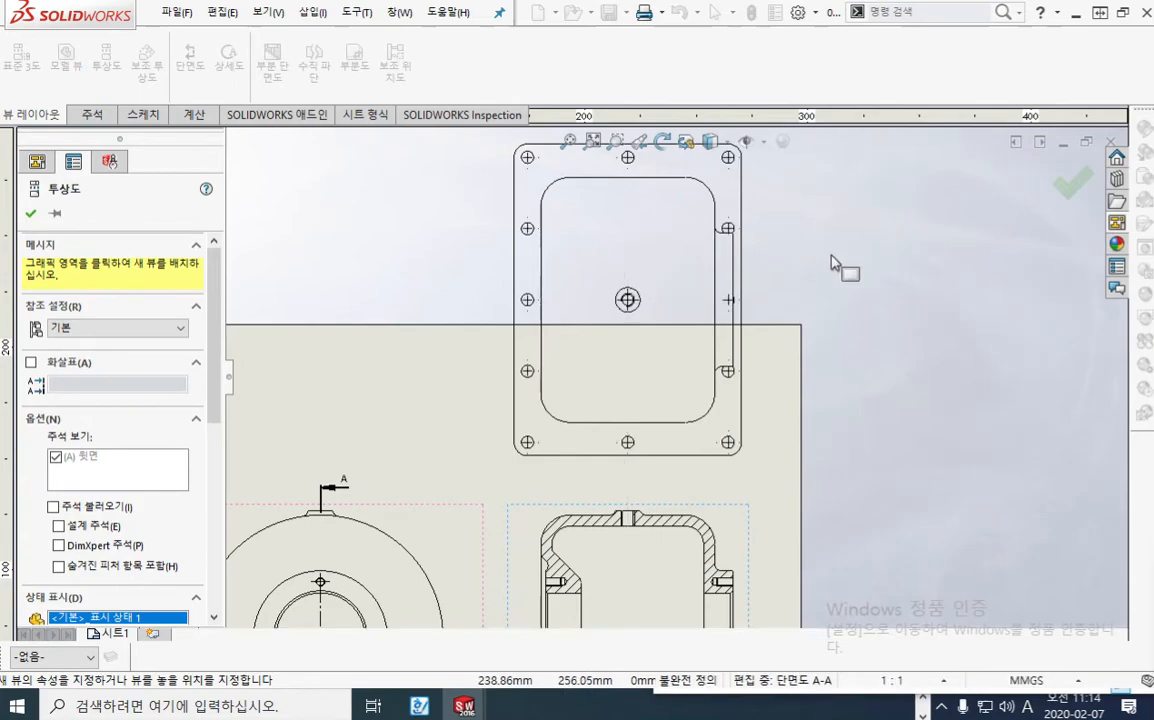
left_click(1072, 183)
Step: Rearrange the views: shift section A-A toward the front view, lower the front view, and bring the plan view down closer to the section
scroll(815, 440, "up", 5)
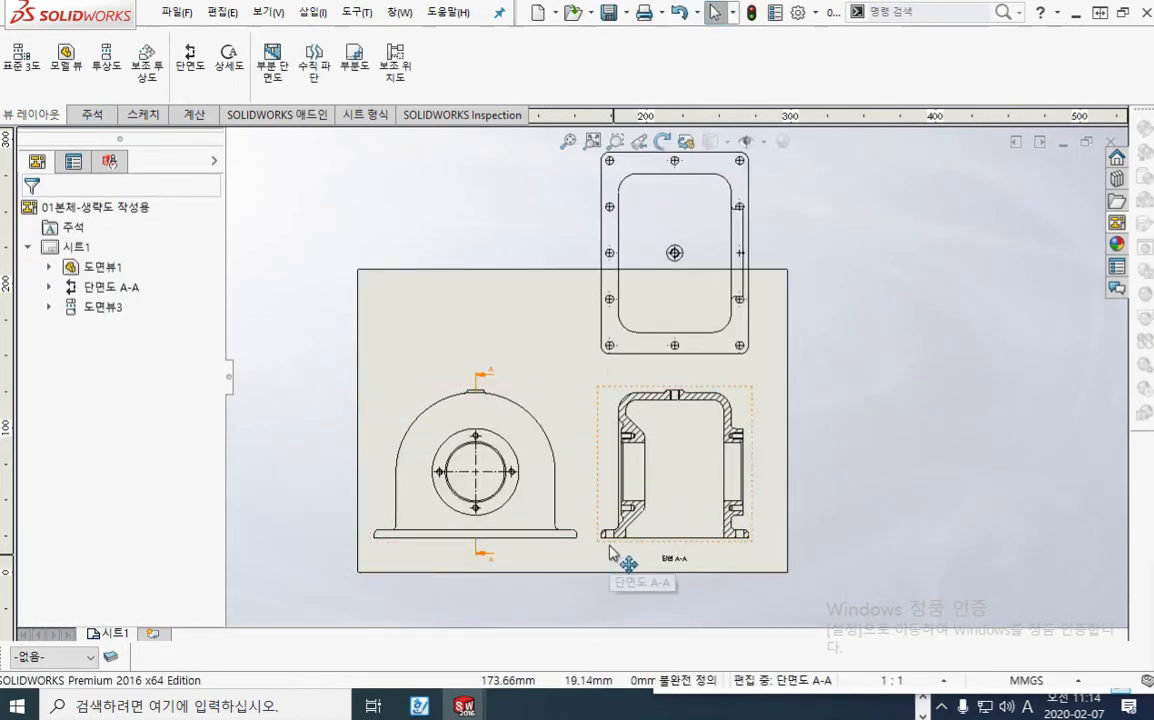
left_click_drag(613, 548, 600, 568)
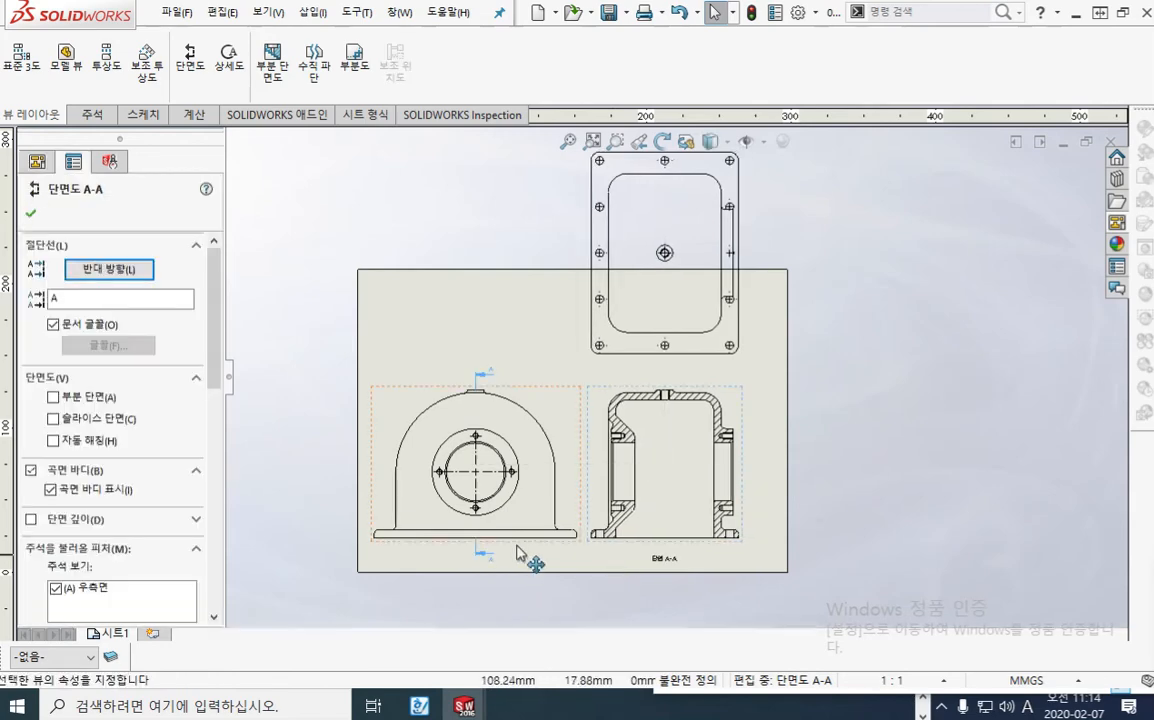
left_click_drag(516, 546, 518, 570)
left_click_drag(748, 356, 746, 382)
left_click(884, 399)
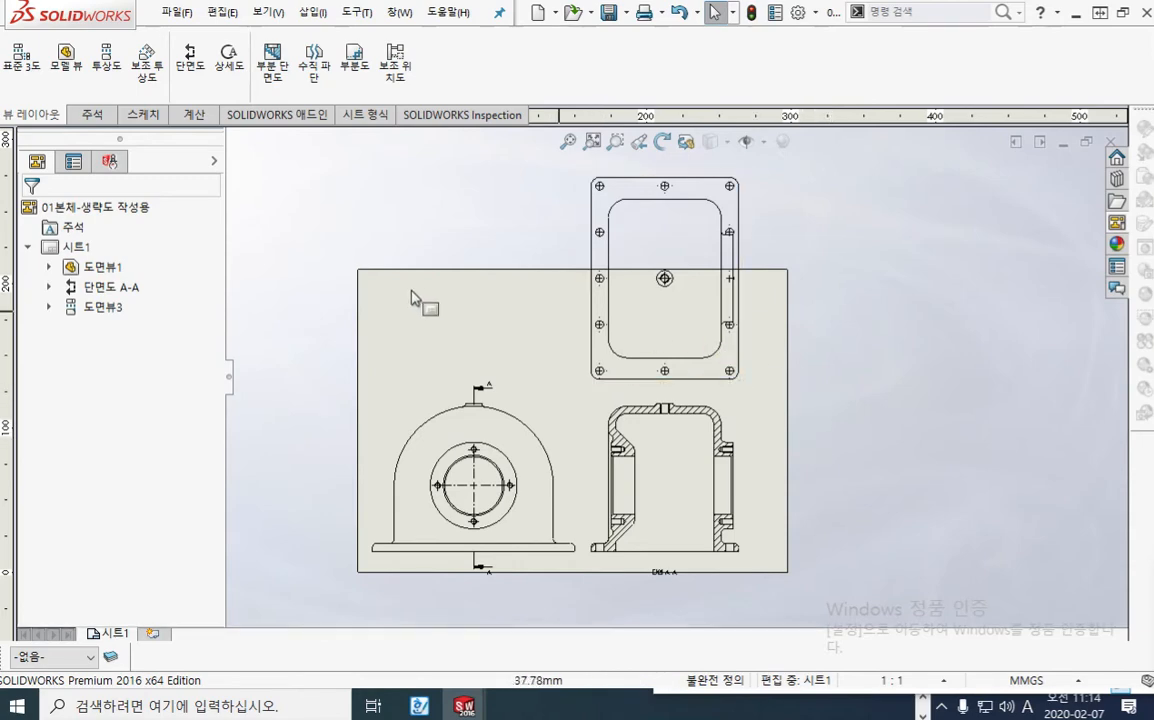
Step: Outline the sheet border with the screen pen and mark the part of the plan view that extends beyond it
key("F12")
mouse_move(351, 271)
left_mouse_down()
mouse_move(718, 270)
mouse_move(788, 370)
mouse_move(775, 565)
mouse_move(360, 578)
mouse_move(360, 280)
left_mouse_up()
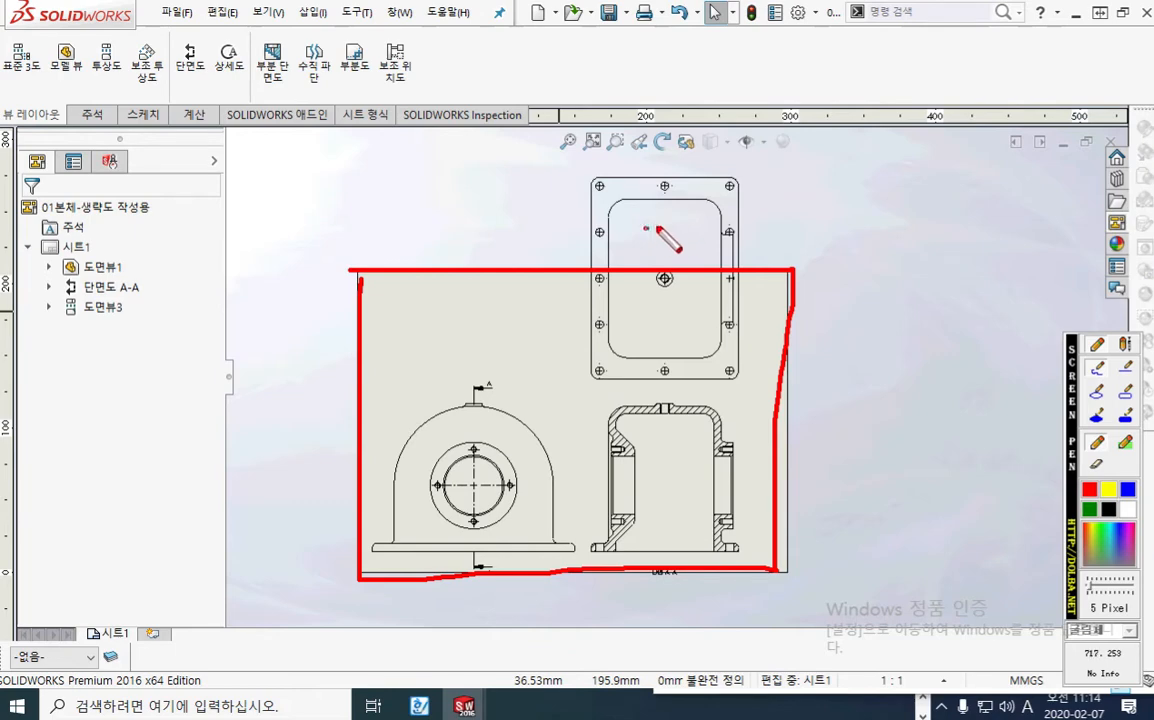
mouse_move(647, 228)
left_mouse_down()
mouse_move(665, 242)
mouse_move(654, 247)
mouse_move(690, 232)
mouse_move(692, 255)
mouse_move(713, 258)
left_mouse_up()
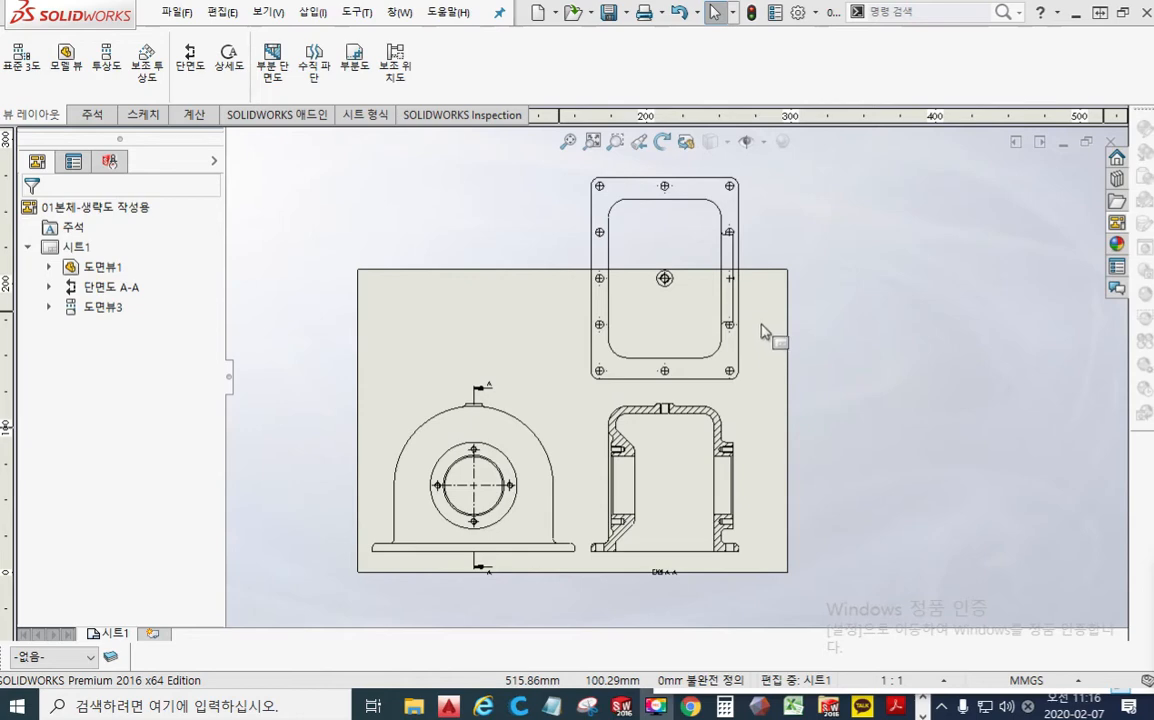
Step: Mark a horizontal symmetry line with double ticks through the plan view's centre using the screen pen, and scribble over the lower half
scroll(762, 331, "down", 5)
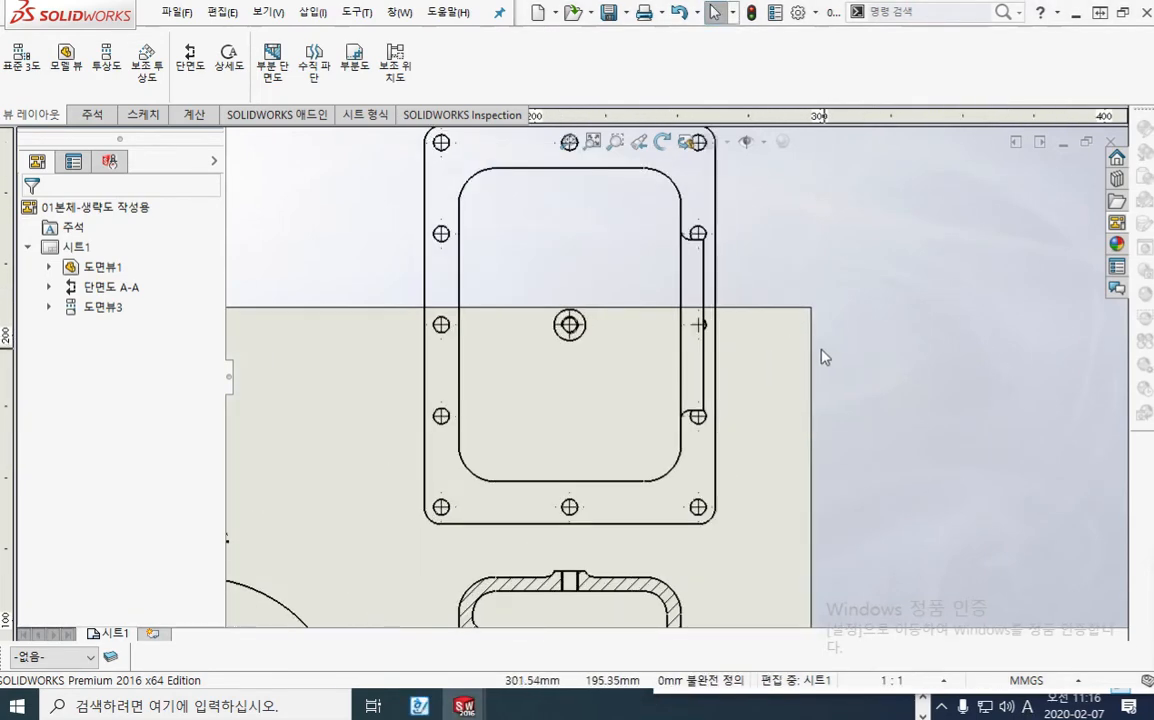
mouse_move(829, 349)
middle_mouse_down()
mouse_move(796, 338)
mouse_move(810, 344)
middle_mouse_up()
key("F12")
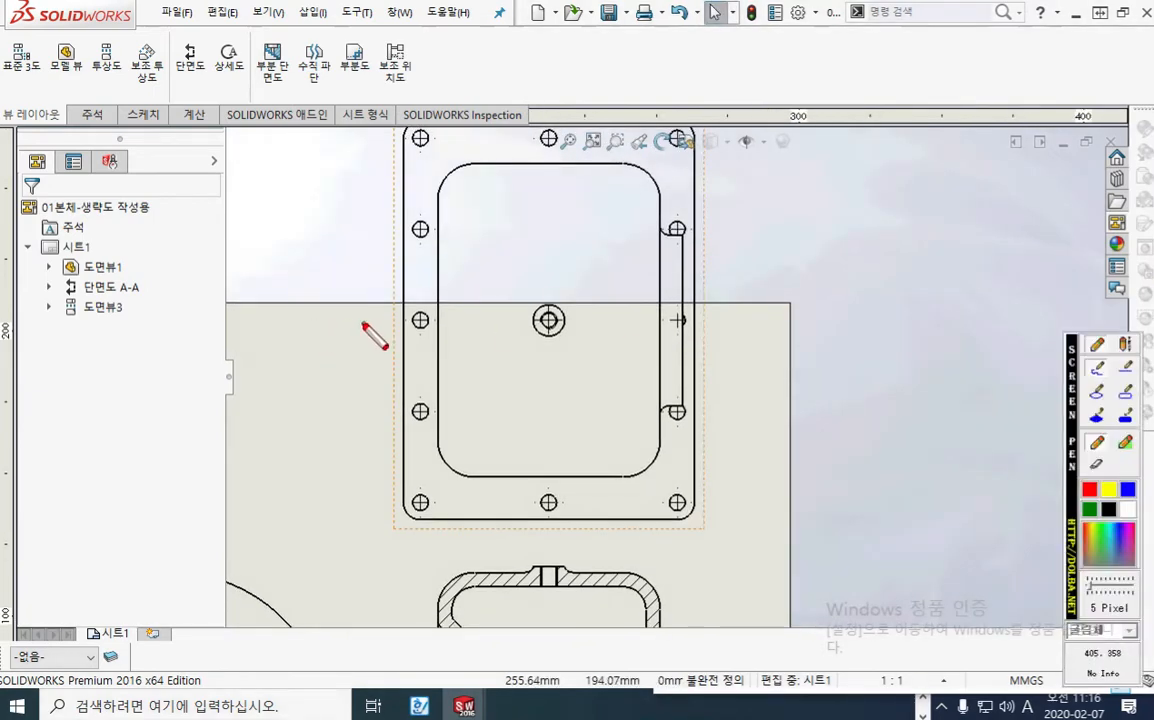
left_click_drag(350, 323, 783, 318)
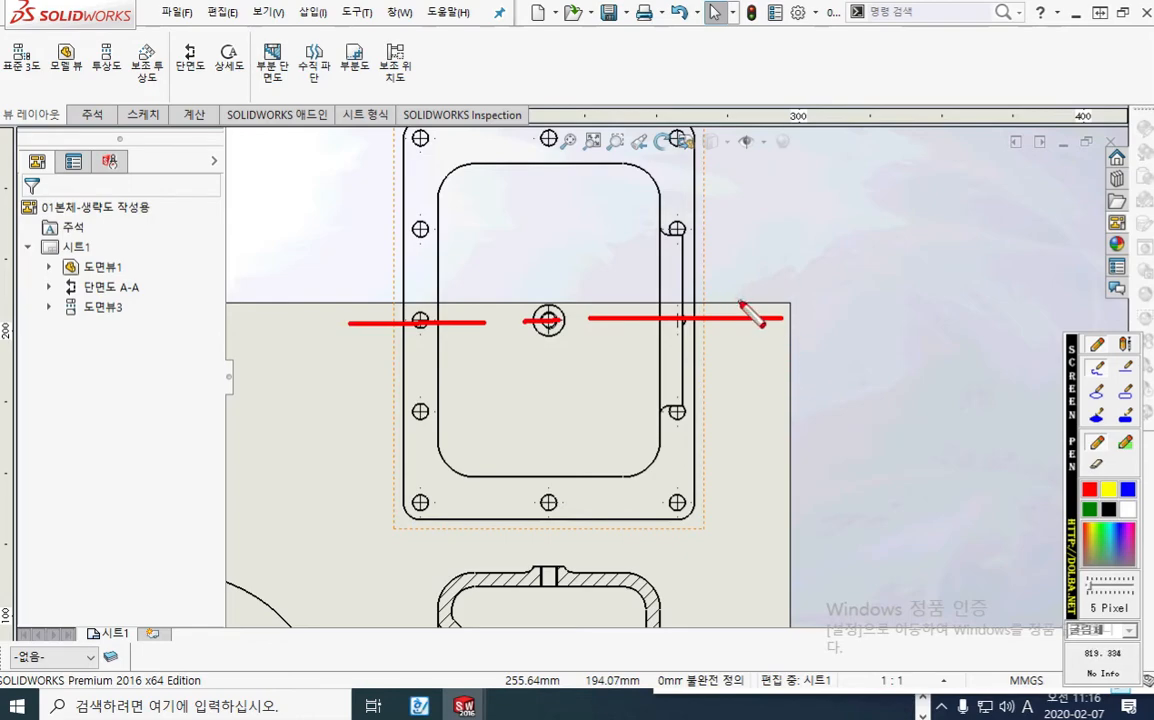
mouse_move(740, 301)
left_mouse_down()
mouse_move(741, 338)
mouse_move(752, 333)
left_mouse_up()
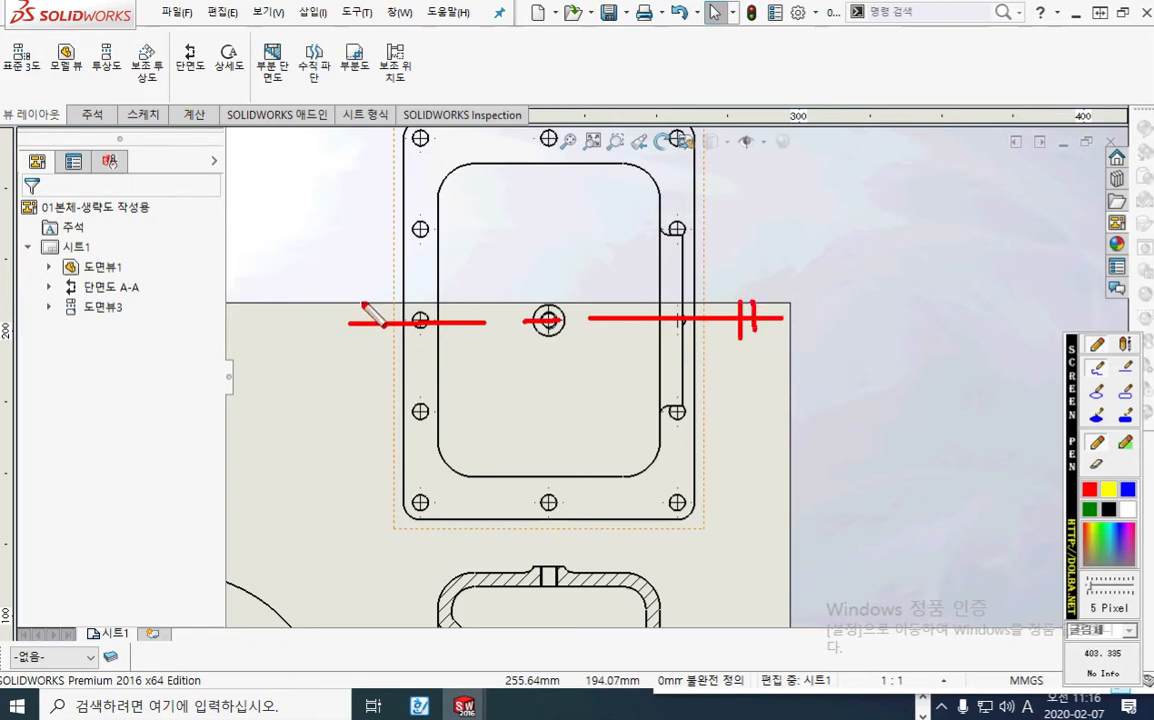
left_click_drag(364, 306, 365, 348)
mouse_move(380, 301)
left_mouse_down()
mouse_move(379, 346)
mouse_move(440, 470)
mouse_move(657, 404)
mouse_move(725, 500)
mouse_move(727, 484)
left_mouse_up()
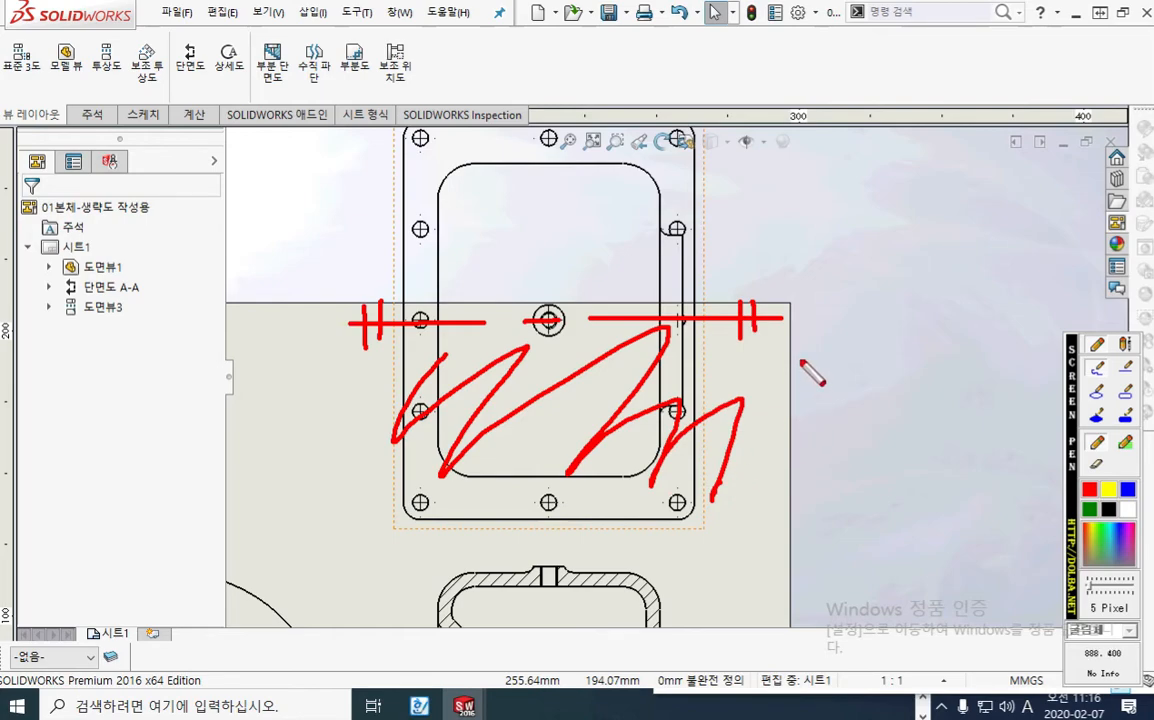
Step: Handwrite the note 대칭의 생략 beside the marked plan view with the screen pen
mouse_move(812, 367)
left_mouse_down()
mouse_move(810, 395)
mouse_move(851, 400)
mouse_move(880, 378)
mouse_move(884, 404)
left_mouse_up()
mouse_move(880, 360)
left_mouse_down()
mouse_move(907, 394)
mouse_move(940, 404)
mouse_move(926, 408)
left_mouse_up()
left_click_drag(976, 364, 958, 392)
left_click_drag(968, 378, 992, 392)
mouse_move(1000, 362)
left_mouse_down()
mouse_move(995, 404)
mouse_move(1032, 387)
left_mouse_up()
mouse_move(1036, 358)
left_mouse_down()
mouse_move(1037, 386)
mouse_move(1049, 372)
left_mouse_up()
left_click_drag(1041, 379, 1039, 403)
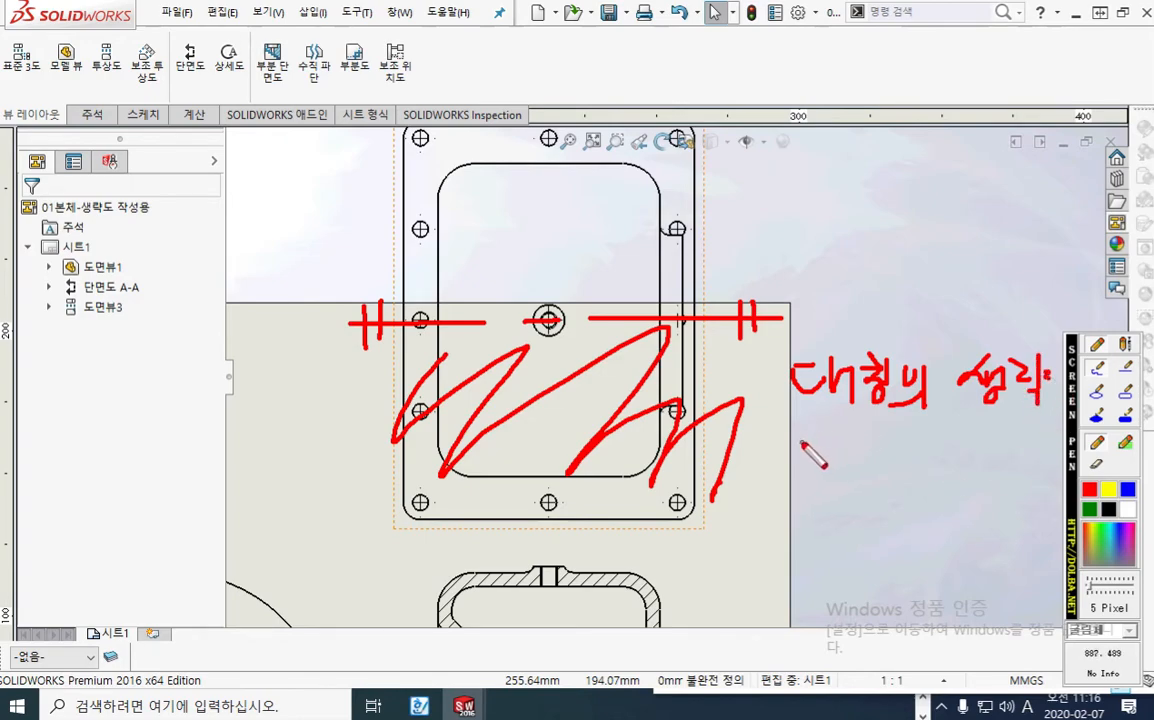
Step: Handwrite 생략도 below the 대칭의 생략 note and (제도) above it
left_click_drag(815, 442, 799, 470)
left_click_drag(810, 456, 849, 478)
mouse_move(850, 460)
left_mouse_down()
mouse_move(864, 458)
mouse_move(853, 490)
mouse_move(850, 477)
left_mouse_up()
left_click_drag(877, 444, 917, 474)
left_click_drag(919, 453, 975, 447)
mouse_move(951, 449)
left_mouse_down()
mouse_move(976, 466)
mouse_move(963, 478)
left_mouse_up()
left_click_drag(940, 481, 985, 480)
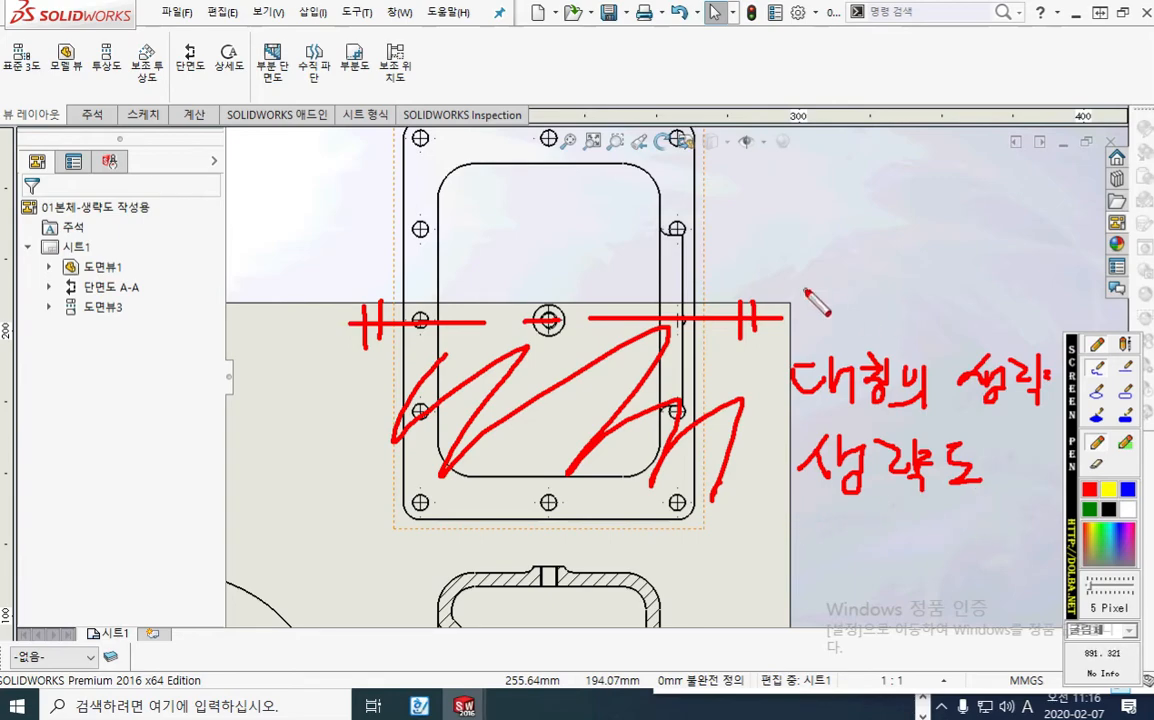
mouse_move(813, 288)
left_mouse_down()
mouse_move(809, 328)
mouse_move(840, 293)
left_mouse_up()
left_click_drag(838, 294, 822, 324)
mouse_move(832, 307)
left_mouse_down()
mouse_move(846, 322)
mouse_move(862, 306)
left_mouse_up()
mouse_move(862, 289)
left_mouse_down()
mouse_move(863, 324)
mouse_move(914, 314)
mouse_move(941, 332)
left_mouse_up()
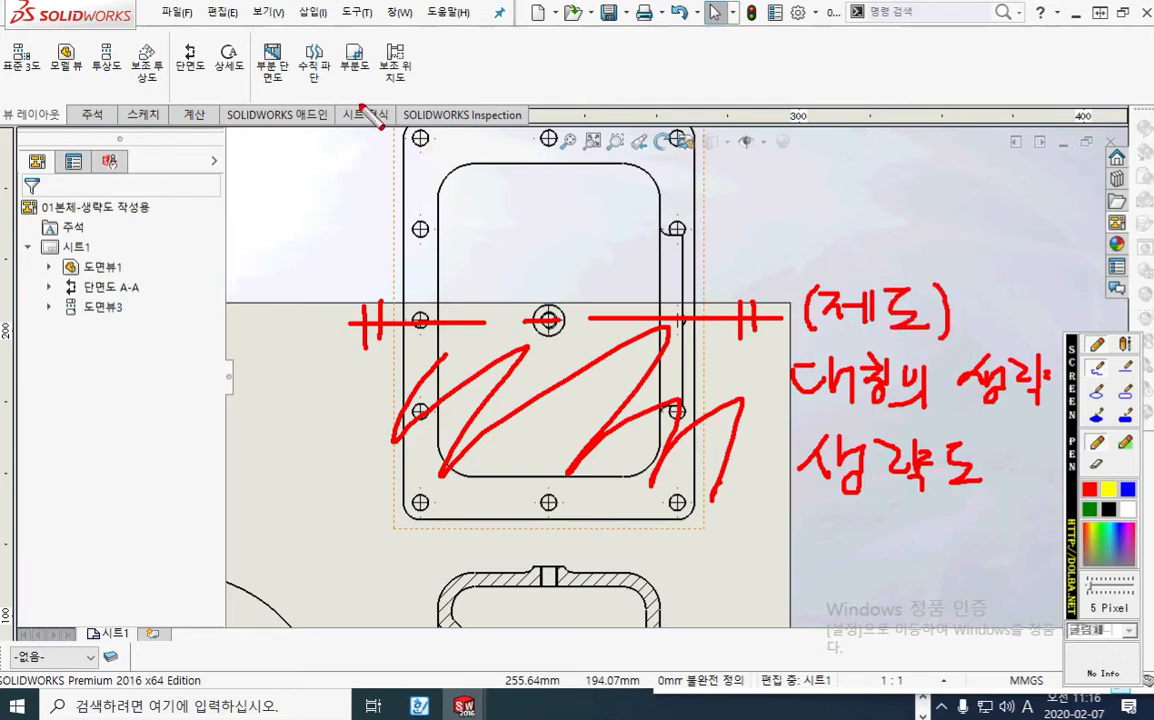
Step: Circle the 부분도 command with the screen pen, link it by an arrow to the underlined (제도) note, and label it 기능
mouse_move(378, 97)
left_mouse_down()
mouse_move(326, 80)
mouse_move(372, 52)
mouse_move(378, 98)
left_mouse_up()
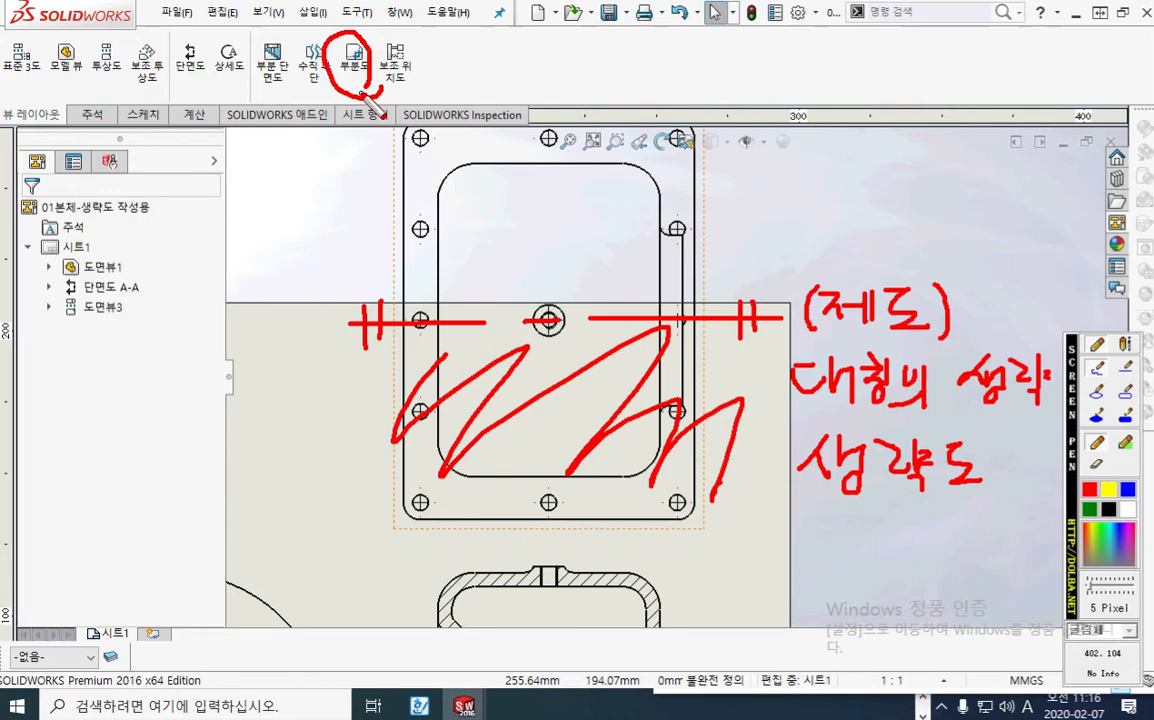
mouse_move(372, 92)
left_mouse_down()
mouse_move(820, 160)
mouse_move(855, 262)
mouse_move(889, 218)
left_mouse_up()
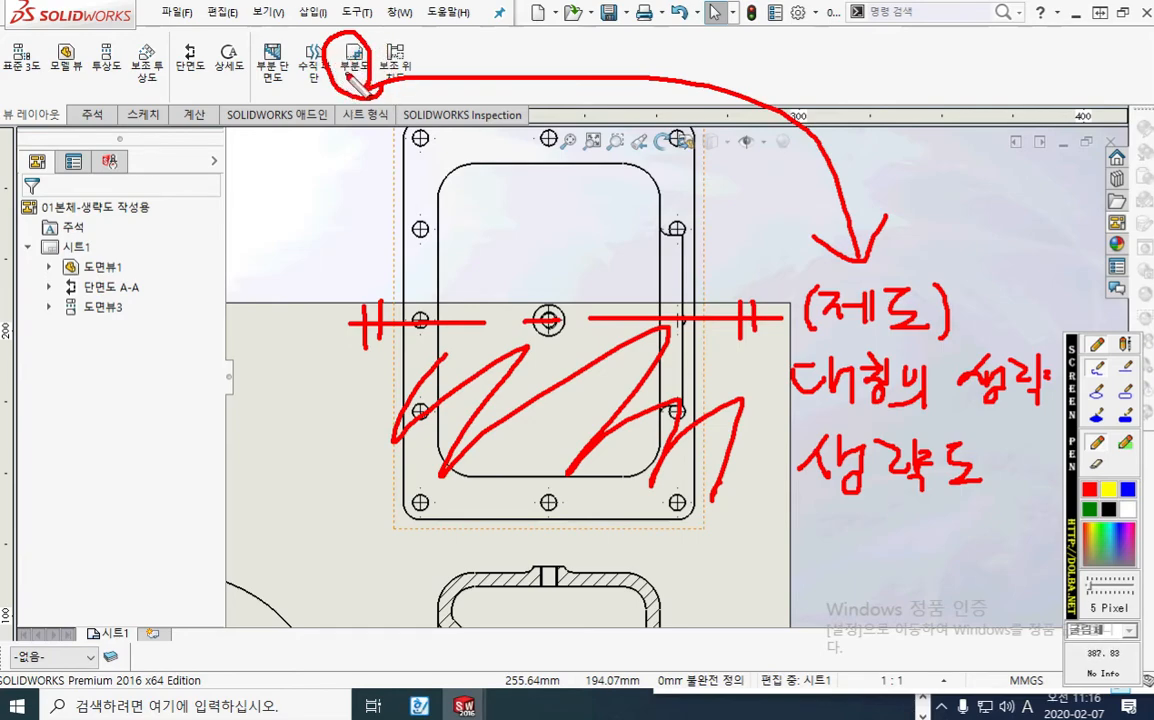
mouse_move(249, 96)
left_mouse_down()
mouse_move(258, 122)
mouse_move(280, 130)
left_mouse_up()
mouse_move(291, 91)
left_mouse_down()
mouse_move(325, 97)
mouse_move(316, 131)
left_mouse_up()
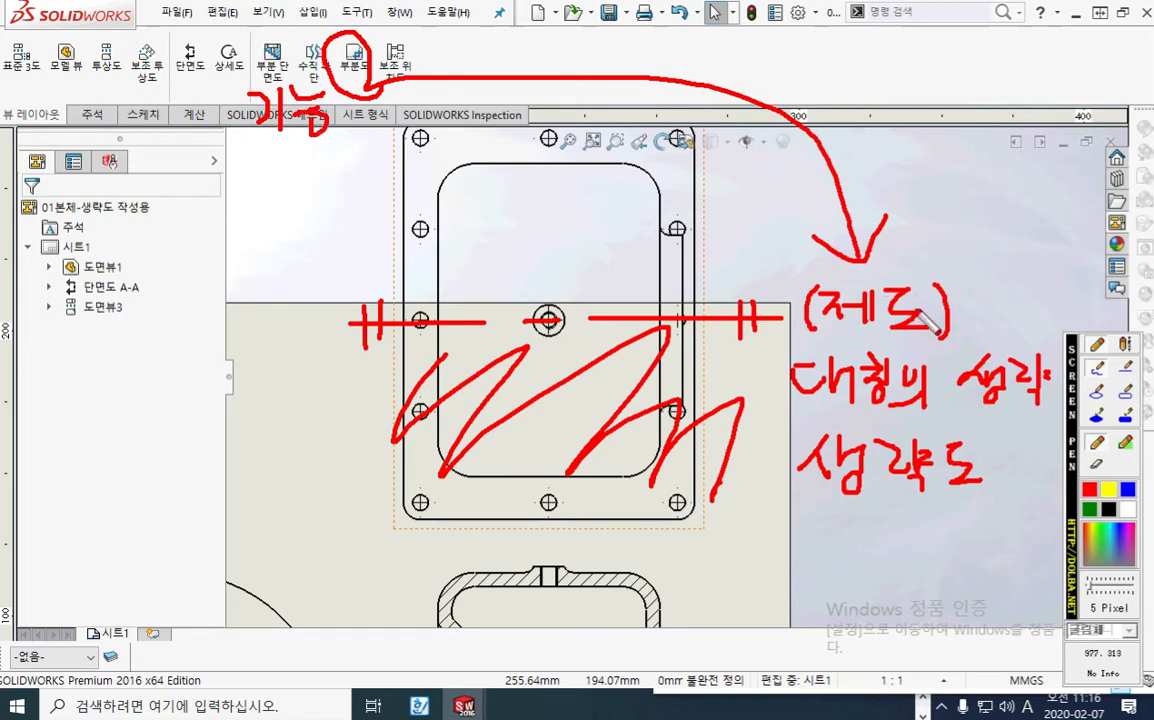
left_click_drag(806, 332, 942, 333)
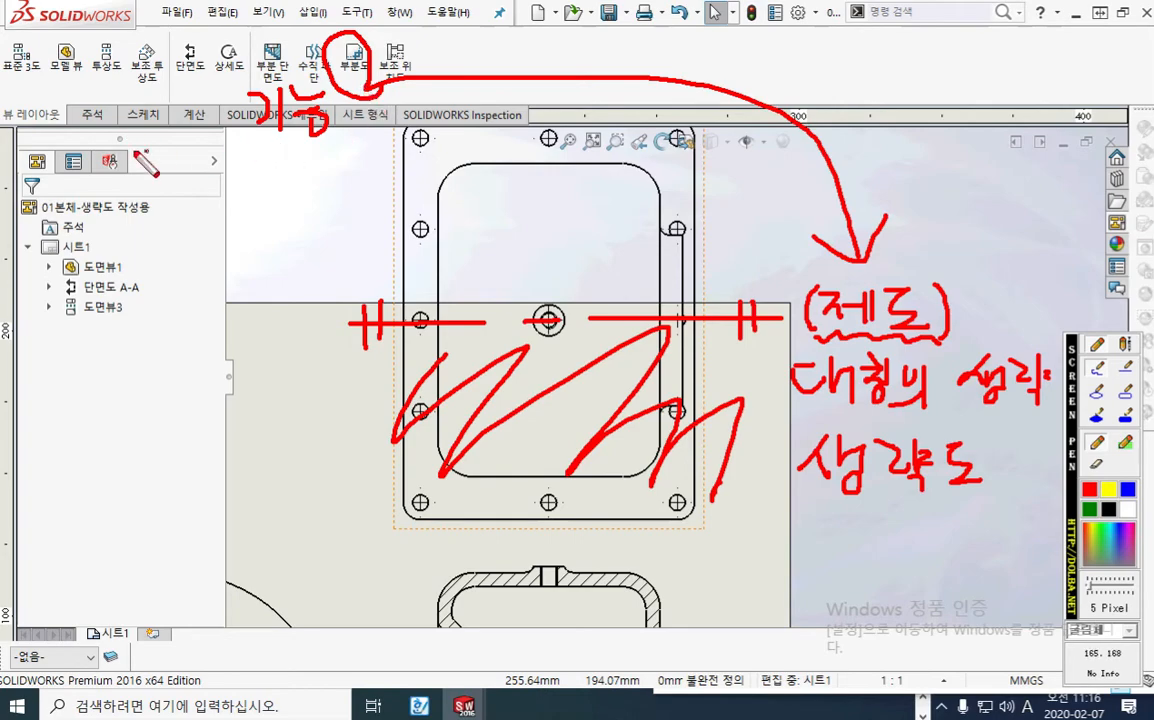
mouse_move(150, 102)
left_mouse_down()
mouse_move(160, 136)
mouse_move(156, 104)
left_mouse_up()
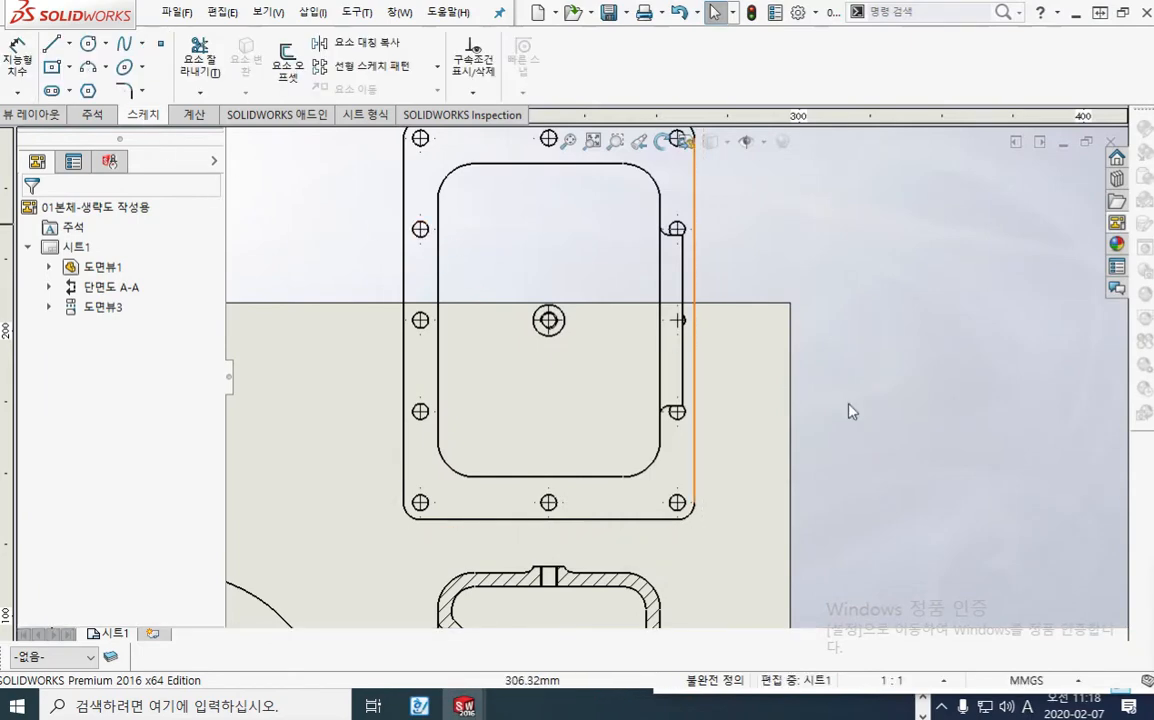
Step: Circle 스케치 with the screen pen, draw a line labelled 선택 across the plan view's centre, cross out the lower half, and add an upward arrow
mouse_move(765, 363)
middle_mouse_down()
mouse_move(806, 381)
mouse_move(820, 410)
middle_mouse_up()
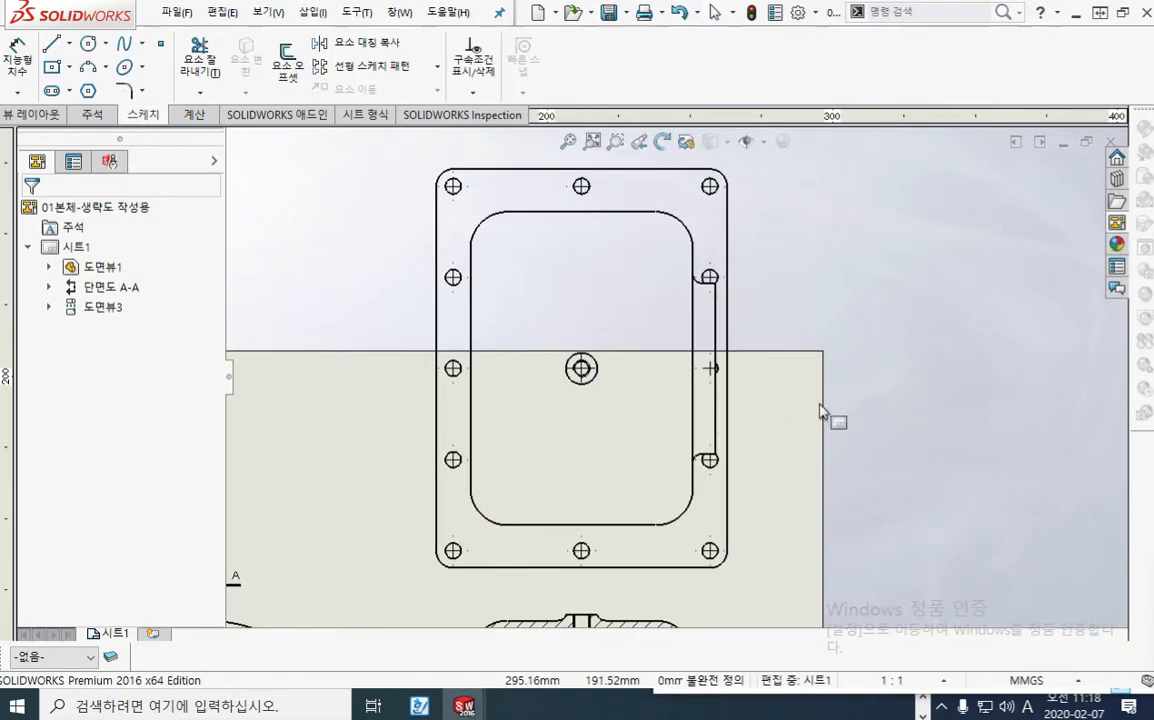
key("F9")
key("Escape")
scroll(813, 372, "down", 1)
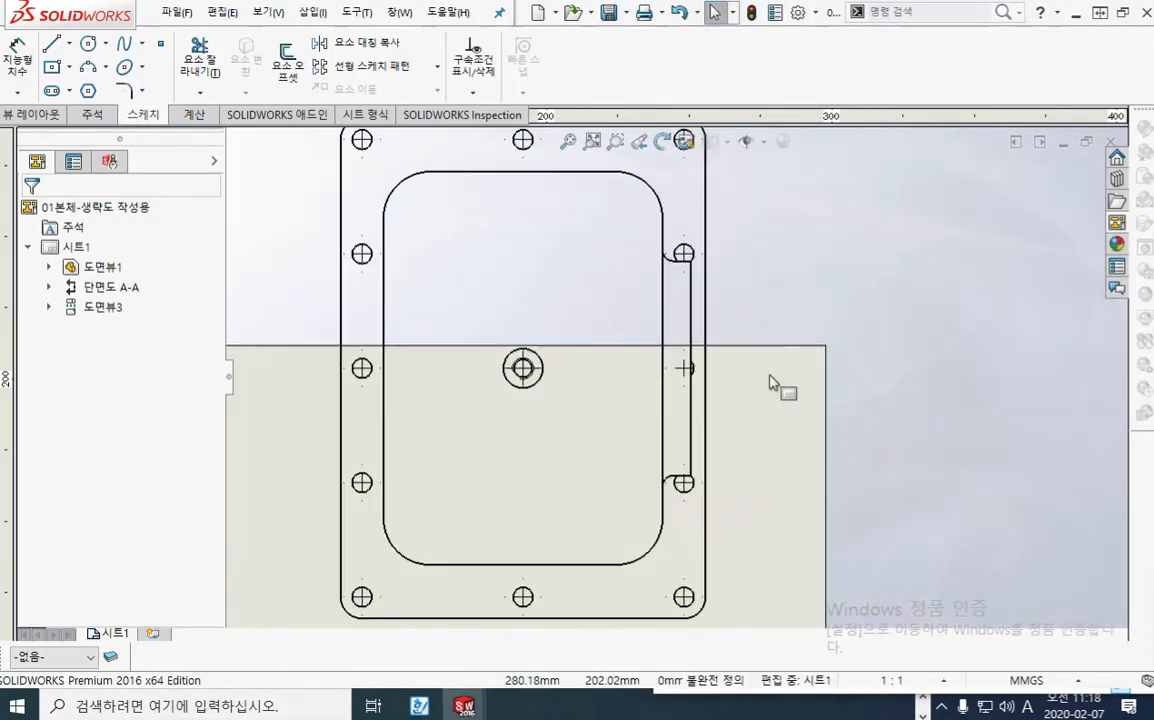
scroll(717, 440, "up", 4)
mouse_move(727, 462)
middle_mouse_down()
mouse_move(709, 355)
mouse_move(704, 366)
mouse_move(719, 350)
middle_mouse_up()
key("F9")
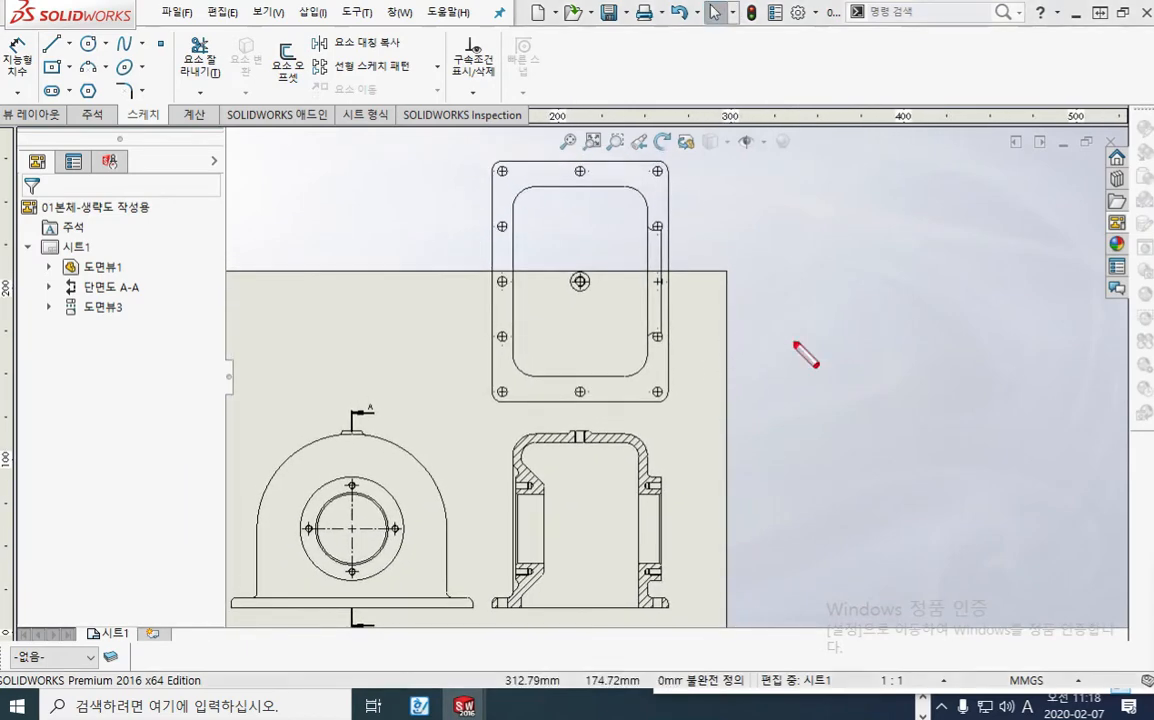
left_click_drag(111, 128, 170, 130)
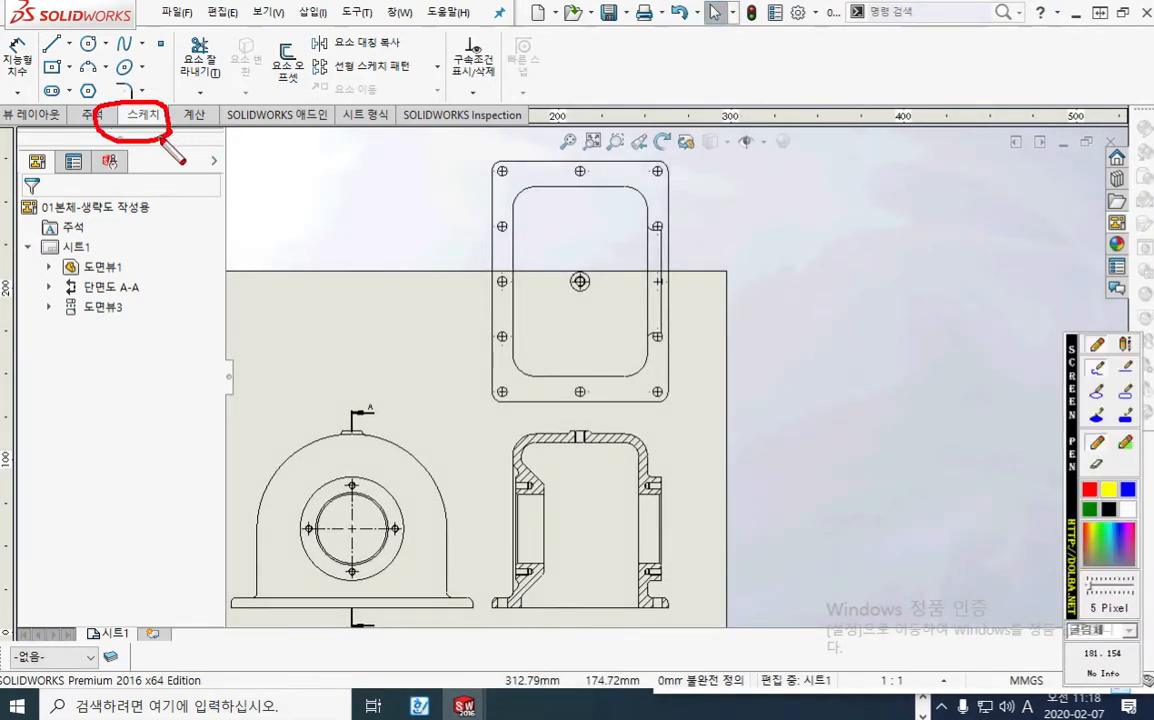
mouse_move(469, 259)
left_mouse_down()
mouse_move(430, 252)
mouse_move(480, 262)
mouse_move(465, 284)
mouse_move(782, 277)
left_mouse_up()
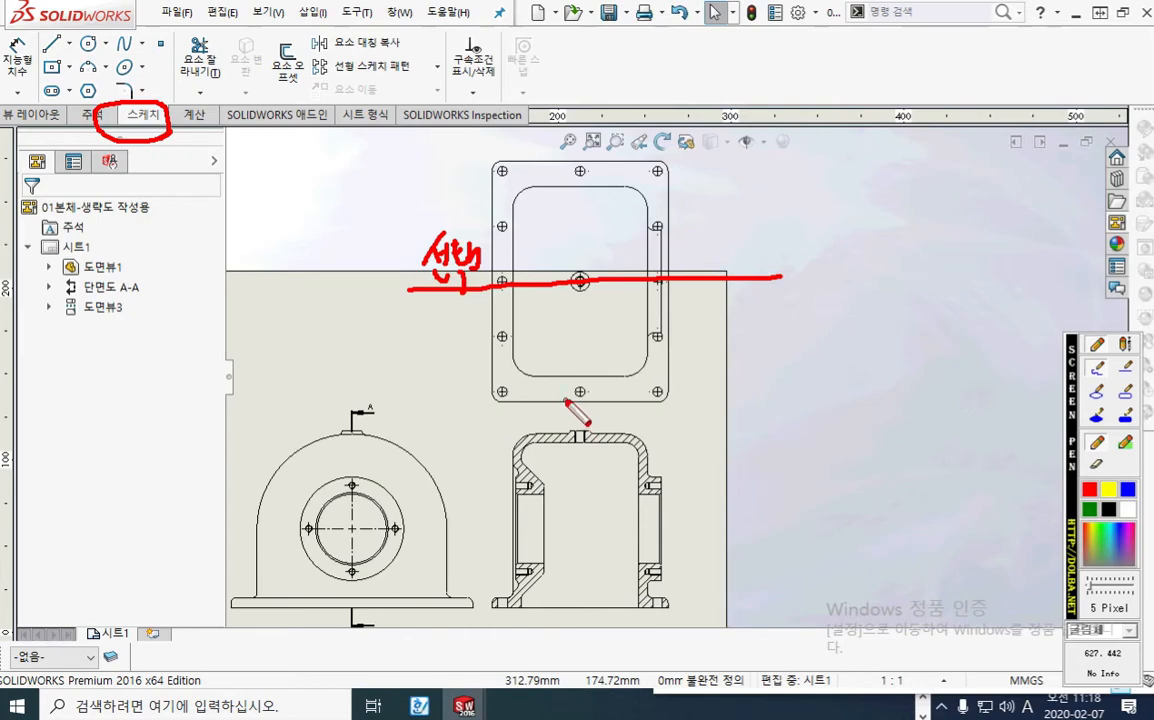
left_click_drag(614, 309, 548, 370)
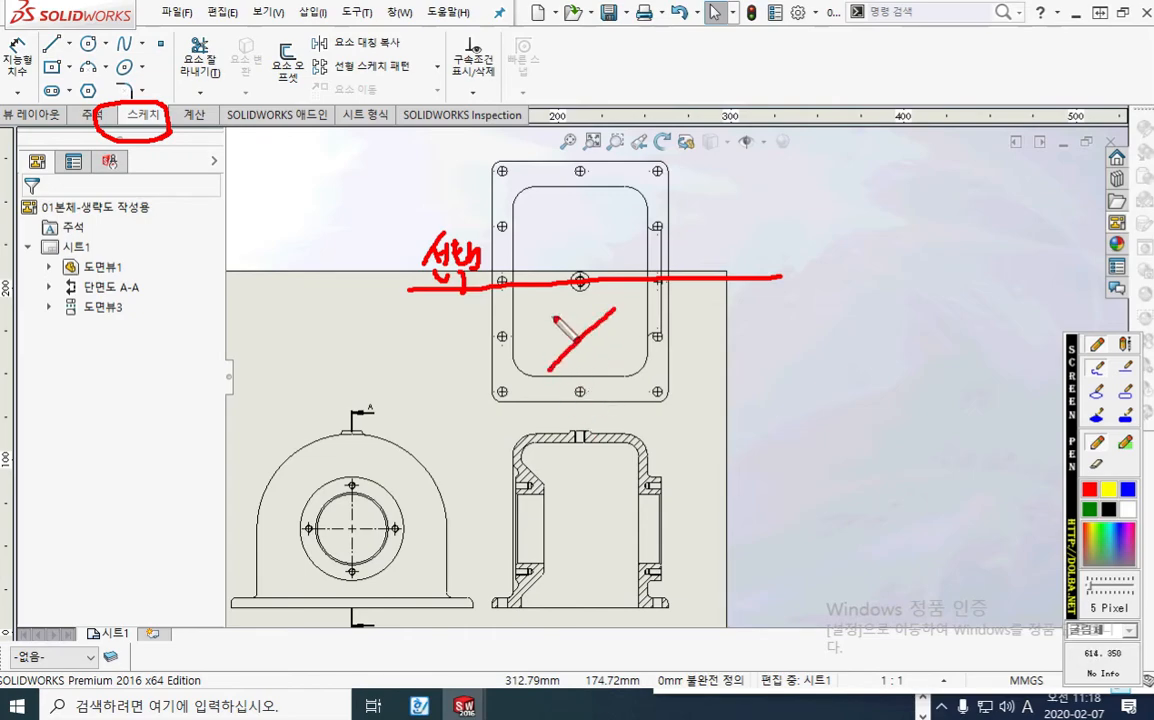
left_click_drag(554, 316, 608, 375)
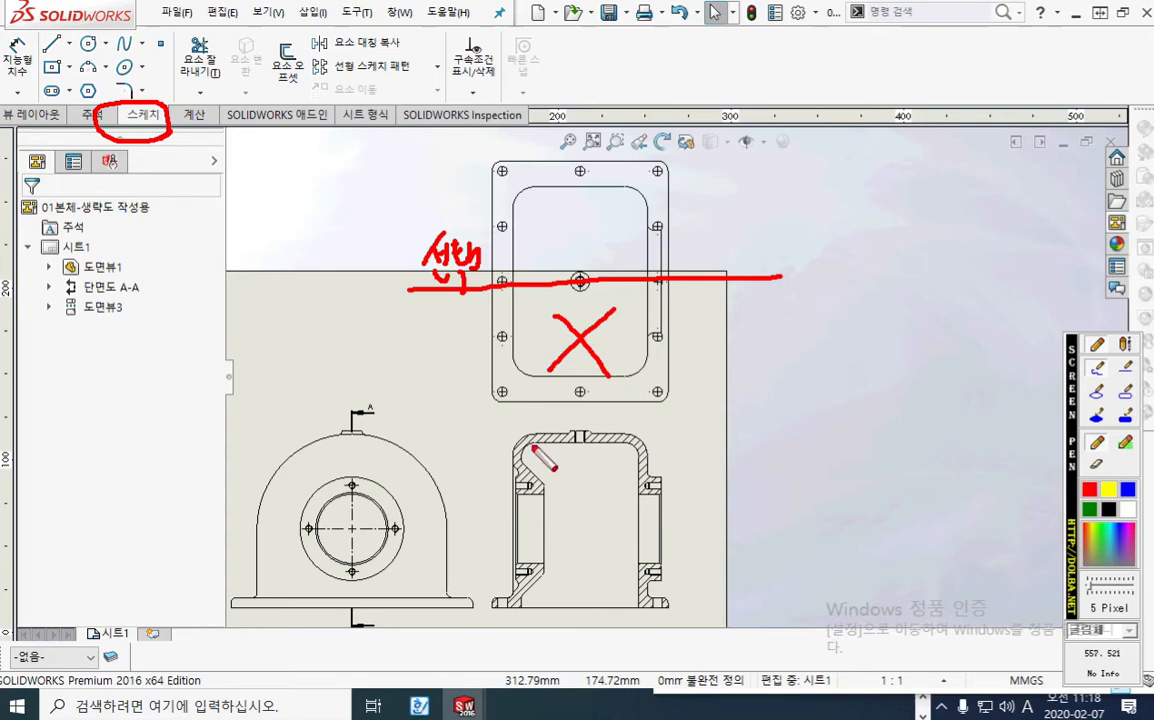
mouse_move(741, 333)
left_mouse_down()
mouse_move(741, 291)
mouse_move(758, 312)
left_mouse_up()
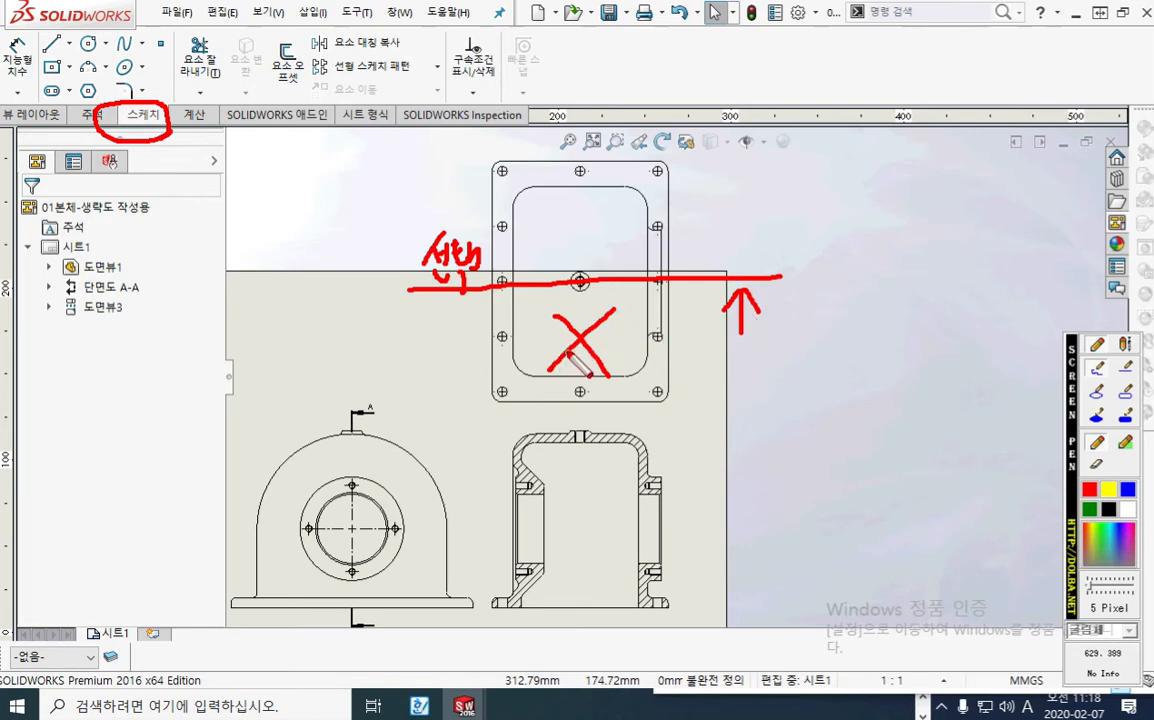
Step: Mark the plan view's upper half with an O, clear the pen marks and restart the screen pen
mouse_move(595, 197)
left_mouse_down()
mouse_move(586, 238)
mouse_move(603, 233)
left_mouse_up()
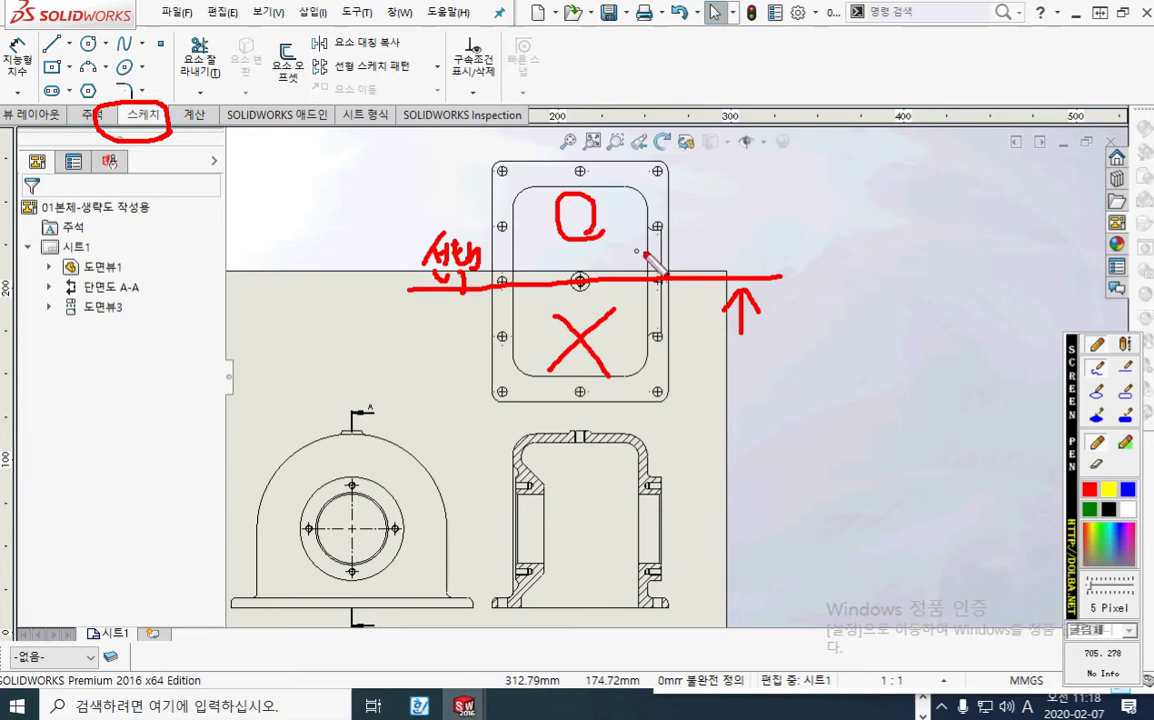
key("Escape")
key("F12")
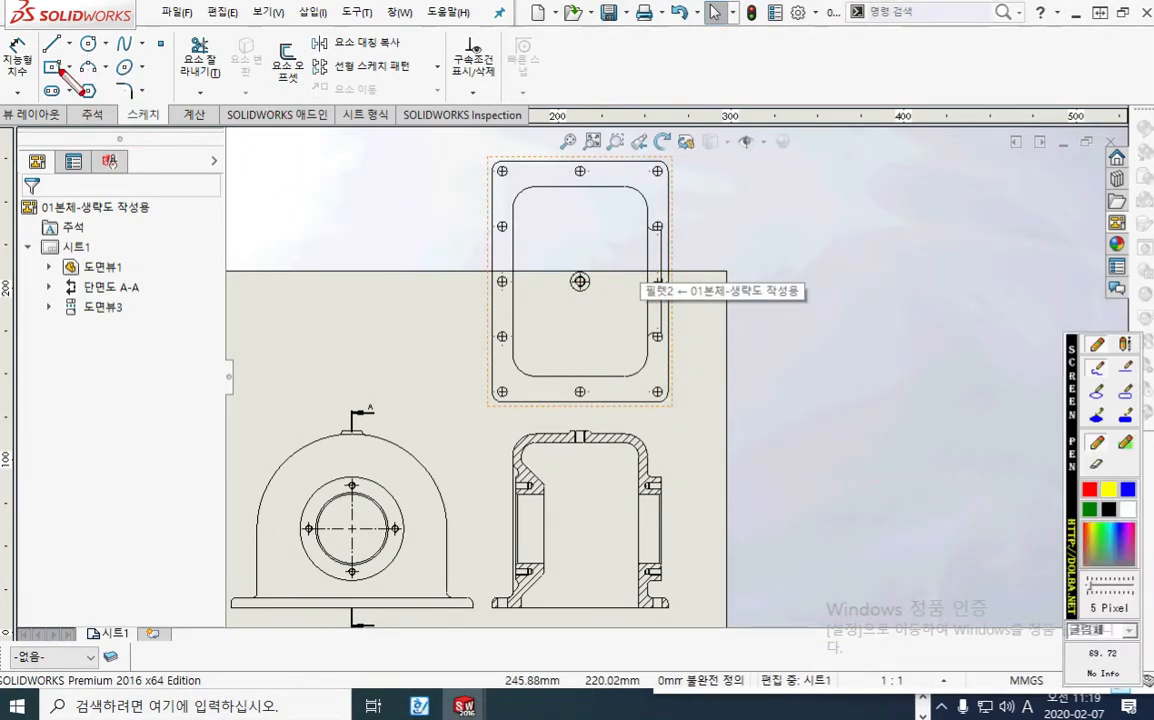
Step: Circle the rectangle tool with the screen pen, mark corners ① and ②, and outline a rectangle around the plan view's upper half
mouse_move(66, 74)
left_mouse_down()
mouse_move(40, 60)
mouse_move(72, 103)
left_mouse_up()
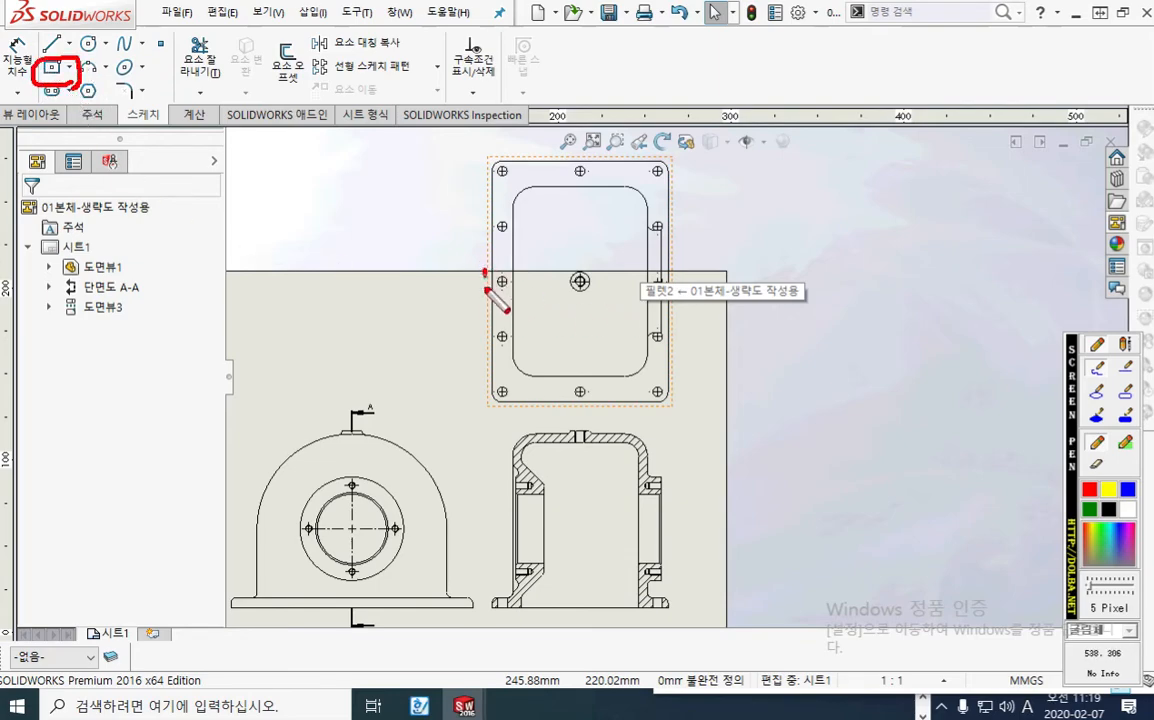
mouse_move(486, 272)
left_mouse_down()
mouse_move(490, 290)
mouse_move(506, 272)
mouse_move(488, 268)
mouse_move(511, 288)
left_mouse_up()
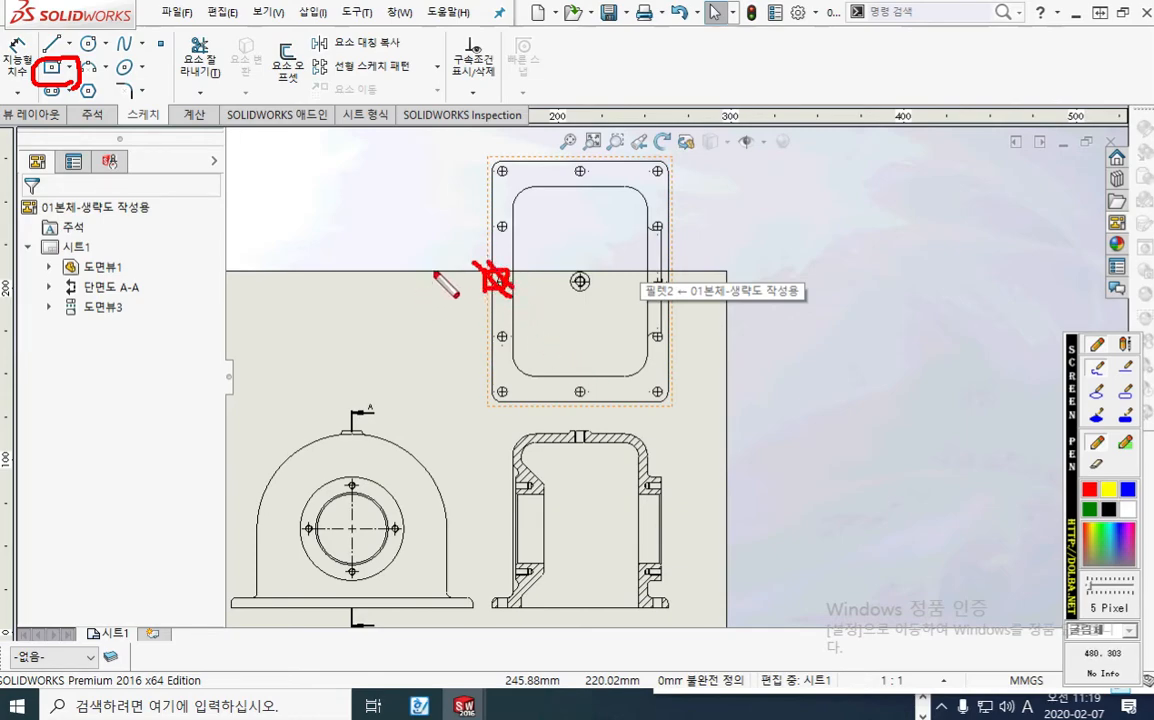
mouse_move(438, 266)
left_mouse_down()
mouse_move(438, 295)
mouse_move(444, 268)
left_mouse_up()
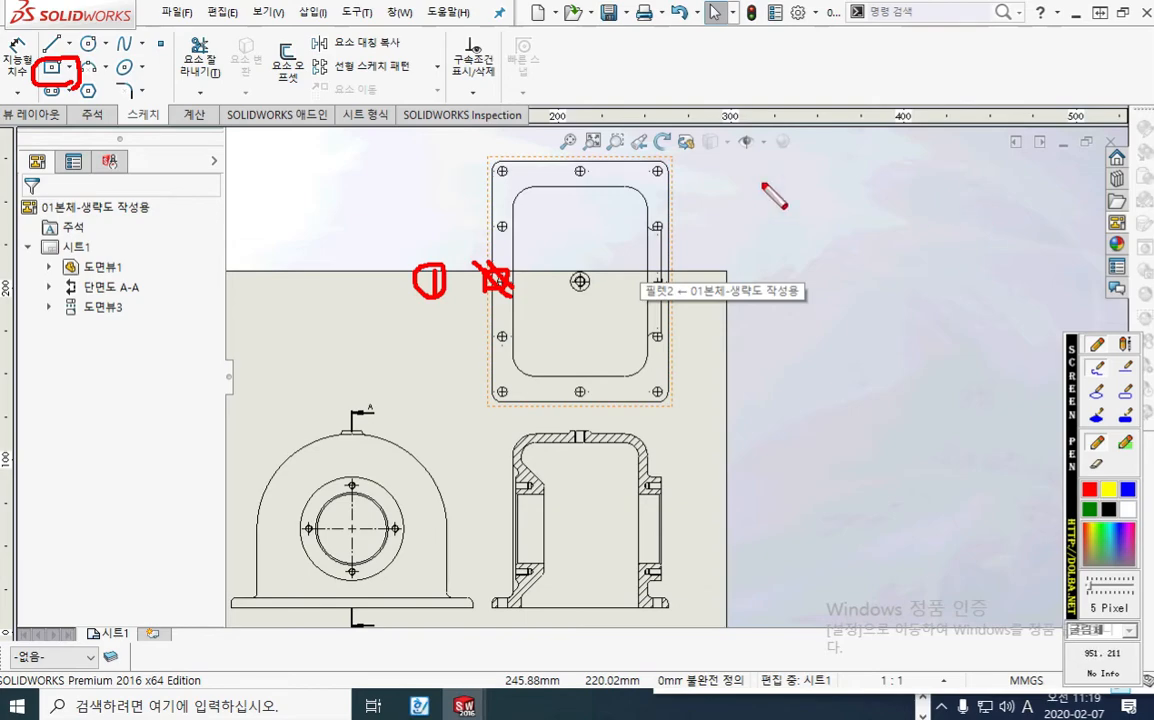
mouse_move(718, 118)
left_mouse_down()
mouse_move(736, 128)
mouse_move(729, 141)
mouse_move(762, 141)
mouse_move(733, 100)
mouse_move(726, 158)
mouse_move(716, 152)
left_mouse_up()
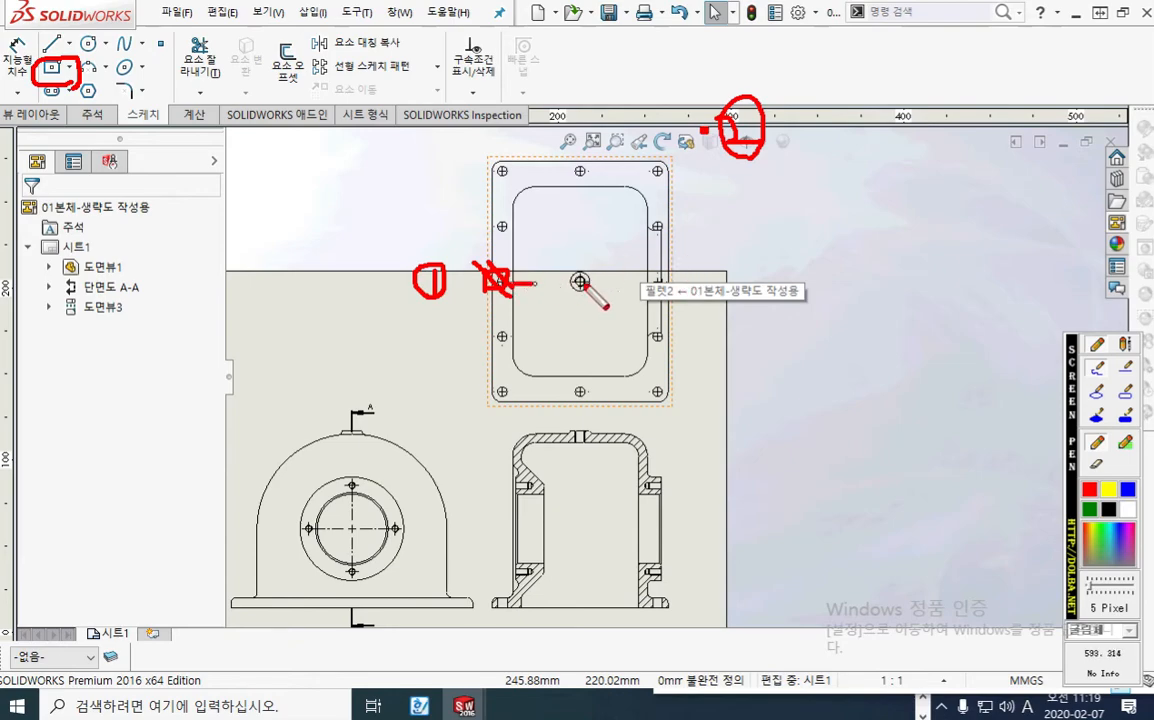
mouse_move(482, 284)
left_mouse_down()
mouse_move(722, 272)
mouse_move(660, 140)
mouse_move(472, 143)
mouse_move(487, 263)
left_mouse_up()
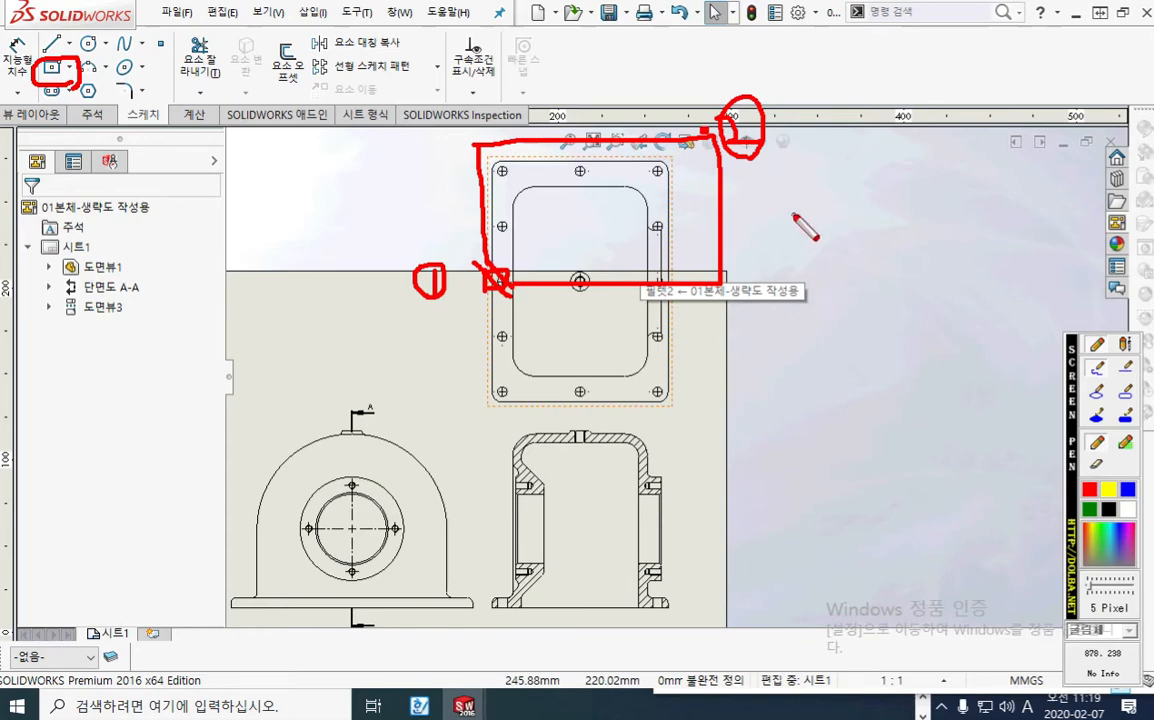
Step: Handwrite 부분도 beside the plan view, cross out its lower half, and close the screen pen
mouse_move(799, 208)
left_mouse_down()
mouse_move(800, 236)
mouse_move(829, 227)
mouse_move(802, 235)
mouse_move(829, 245)
mouse_move(871, 219)
mouse_move(875, 270)
mouse_move(910, 229)
left_mouse_up()
left_click_drag(890, 231, 911, 247)
mouse_move(899, 249)
left_mouse_down()
mouse_move(897, 266)
mouse_move(914, 268)
left_mouse_up()
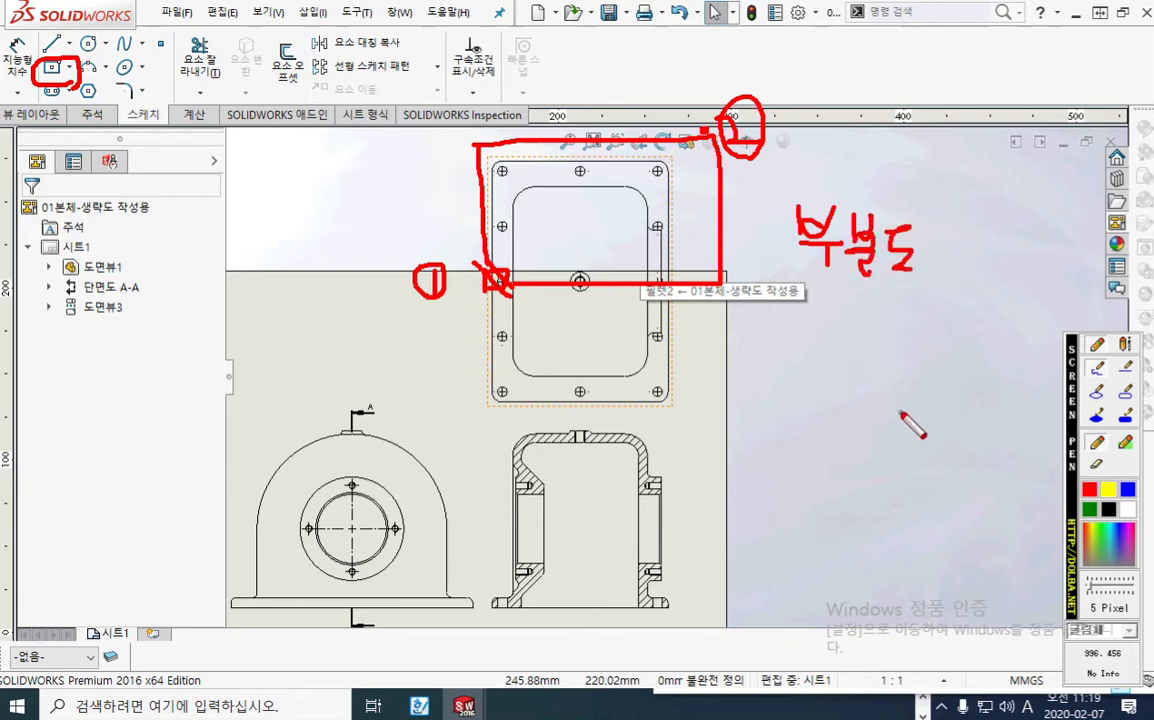
left_click_drag(617, 305, 548, 384)
left_click_drag(555, 318, 614, 392)
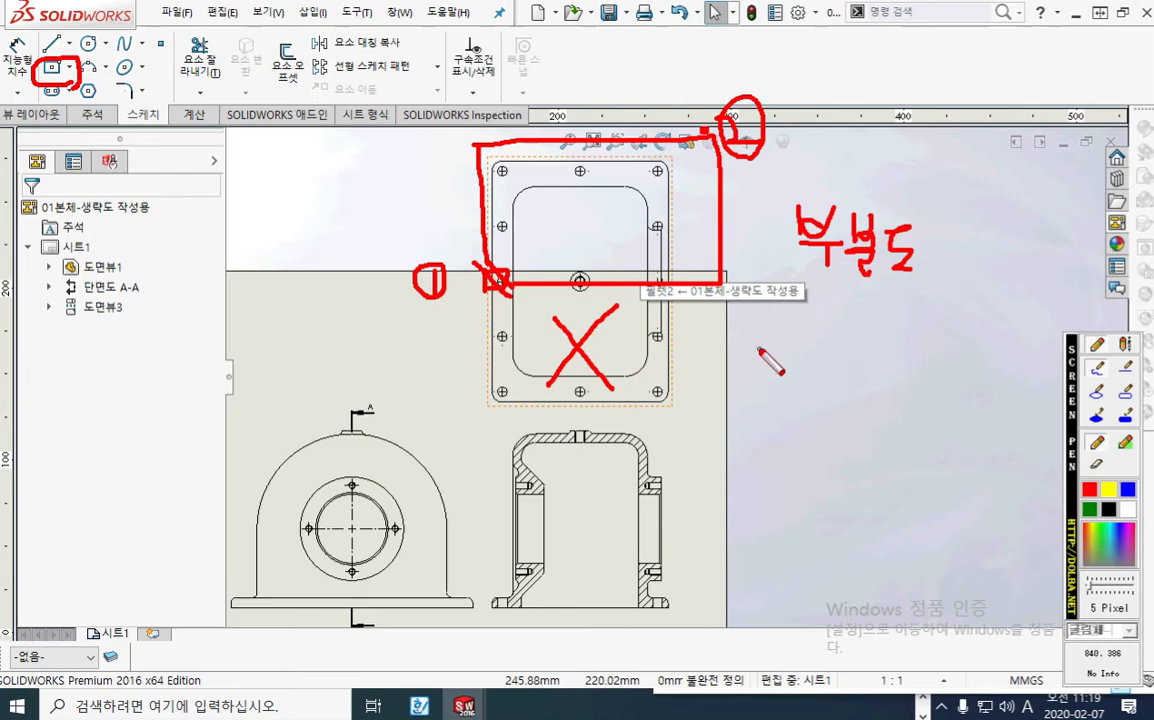
key("Escape")
right_click_drag(418, 287, 417, 396)
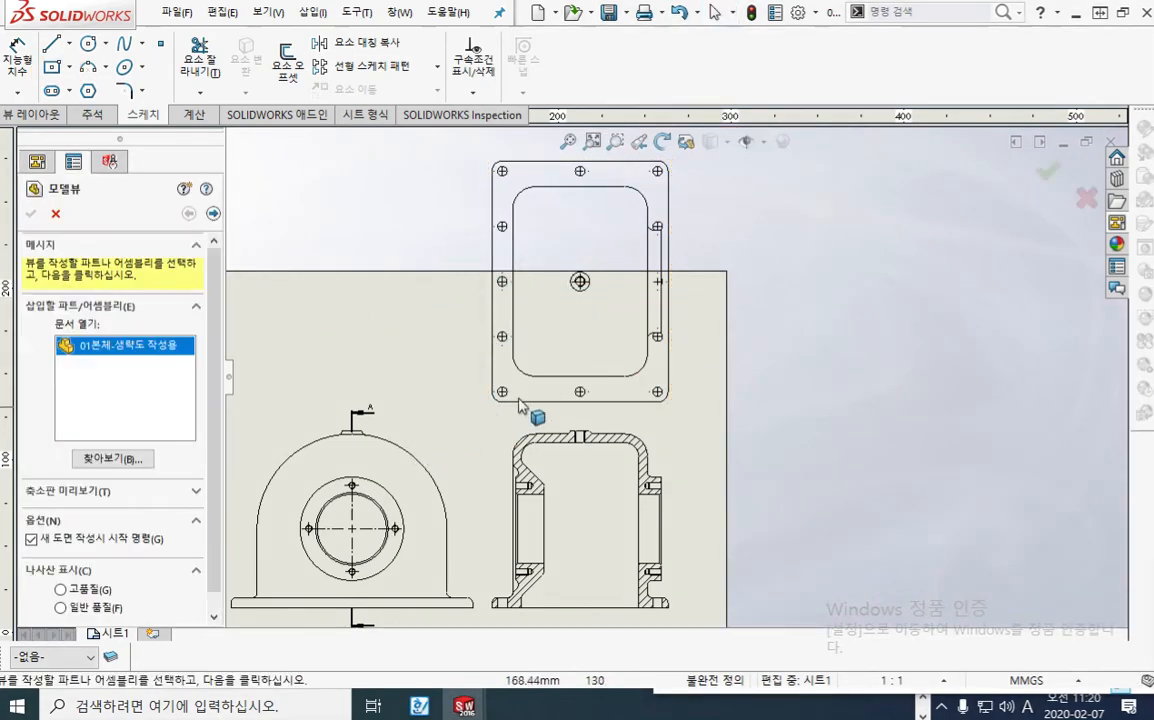
key("Escape")
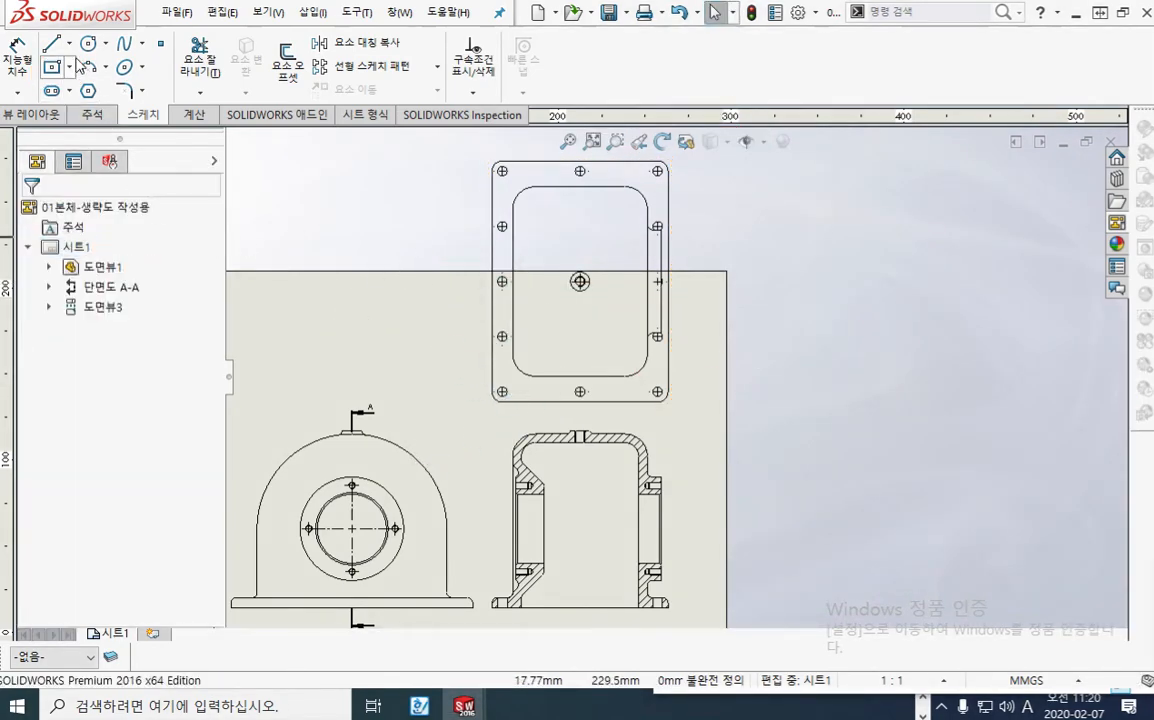
Step: Sketch a corner rectangle about 90 mm high around the plan view's upper half, starting at the midpoint of its left edge
left_click(70, 67)
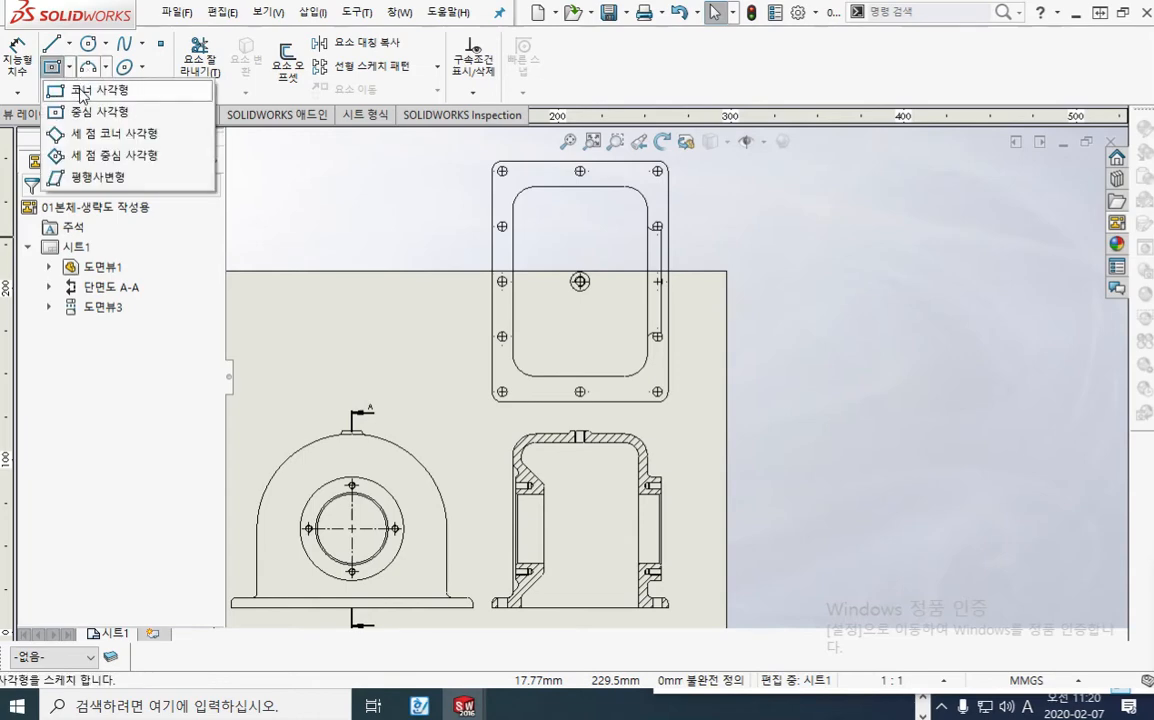
left_click(82, 92)
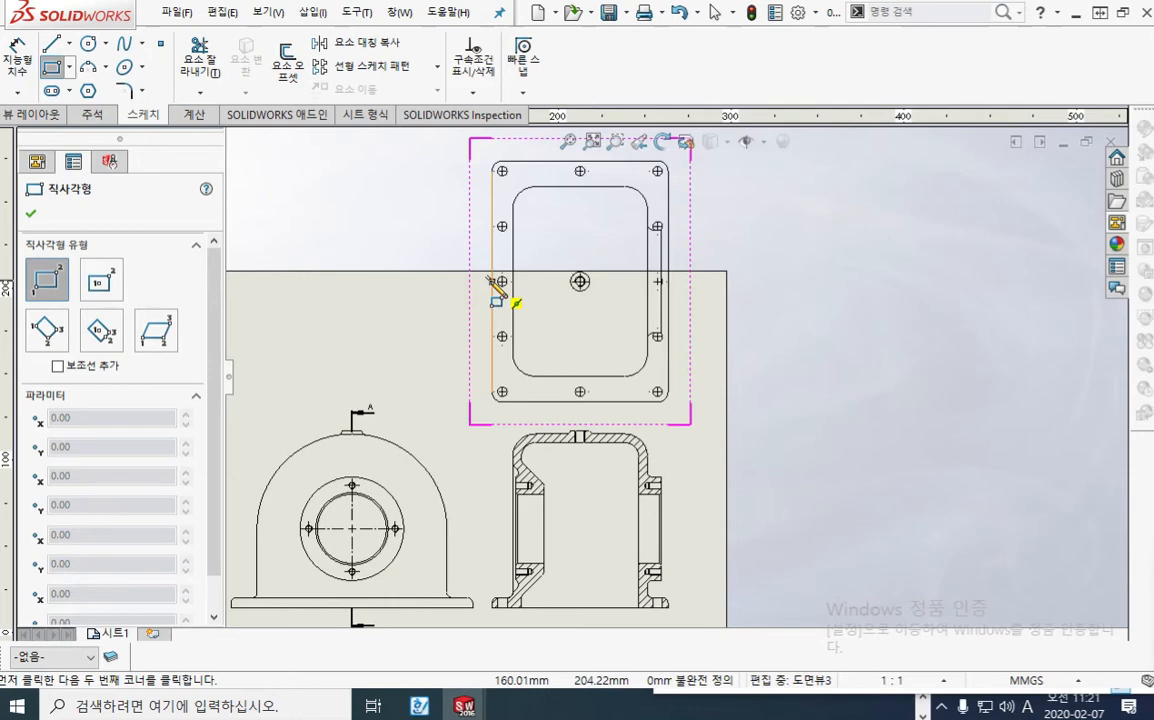
left_click(492, 281)
middle_click_drag(760, 175, 734, 250)
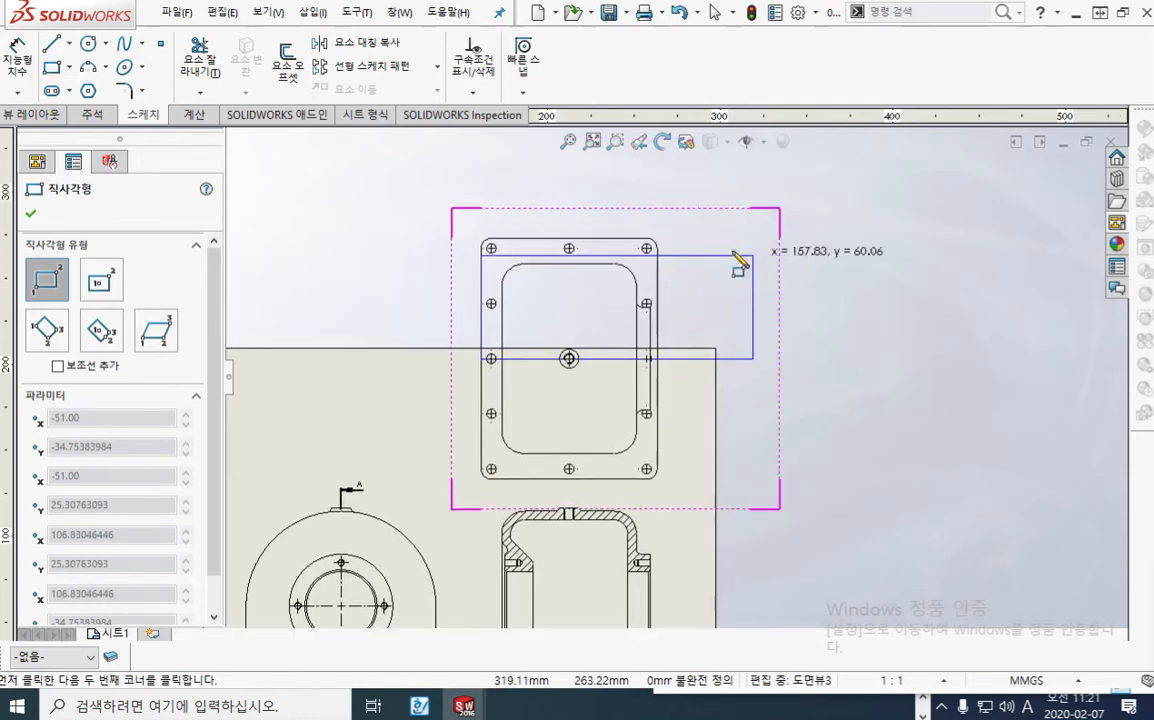
left_click(701, 204)
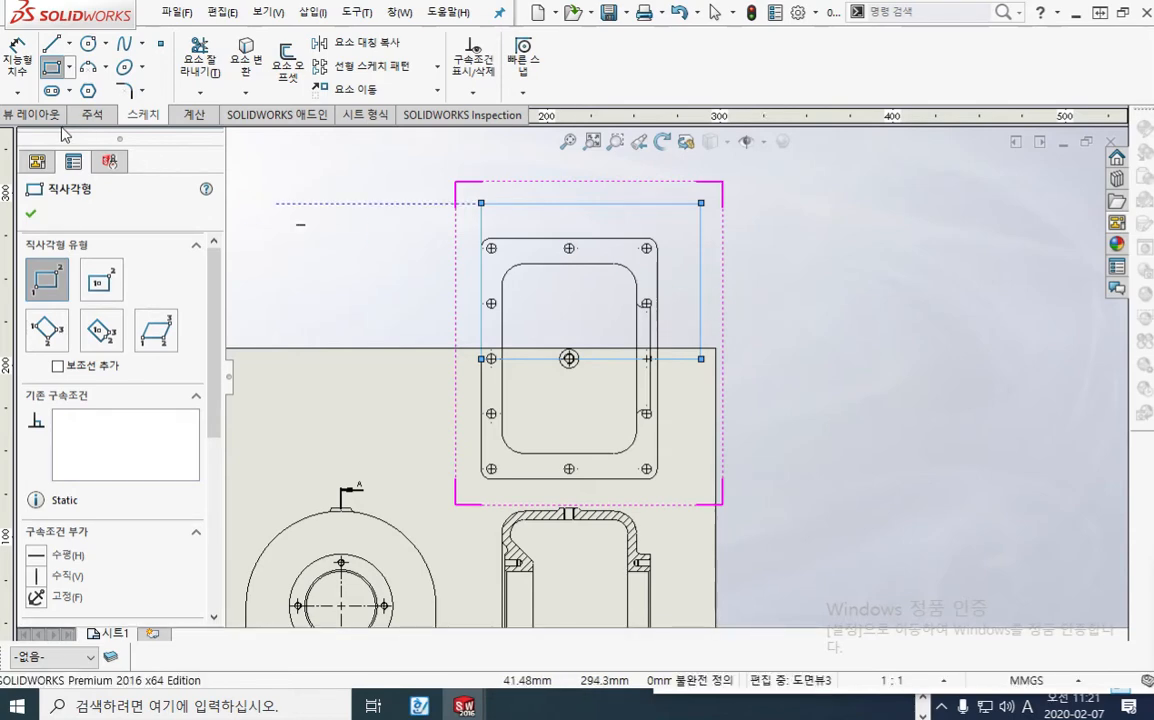
Step: Crop the plan view to the sketched rectangle with 부분도 and deselect the view
left_click(27, 118)
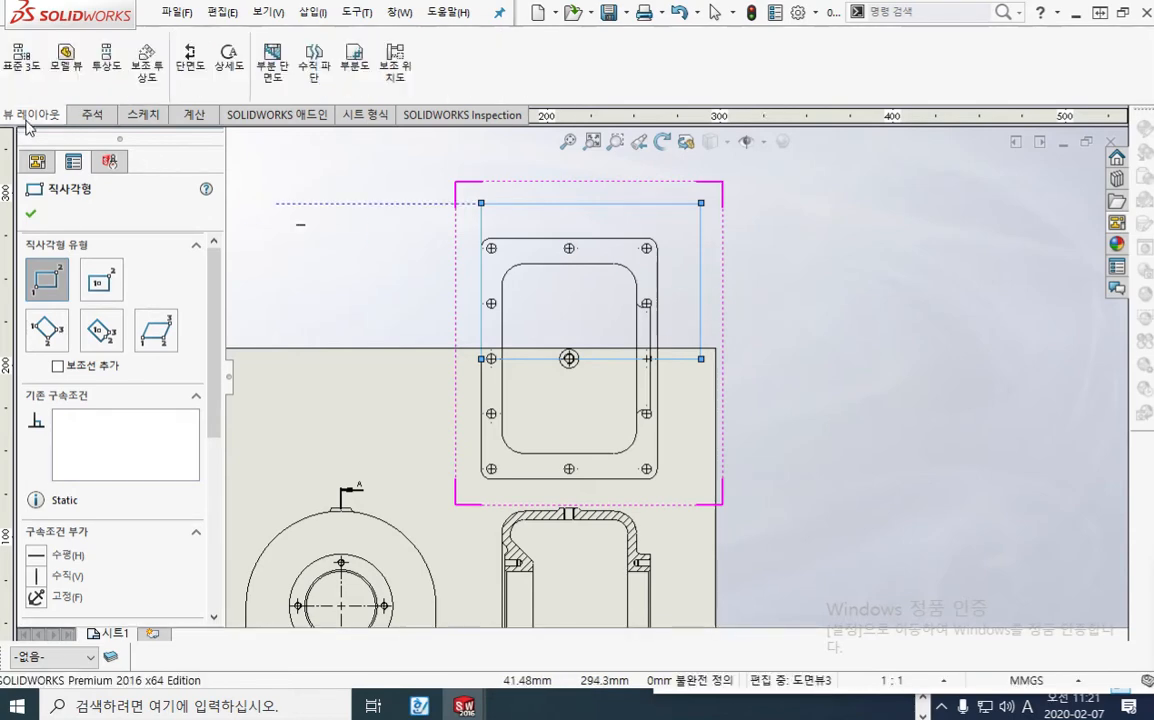
left_click(359, 67)
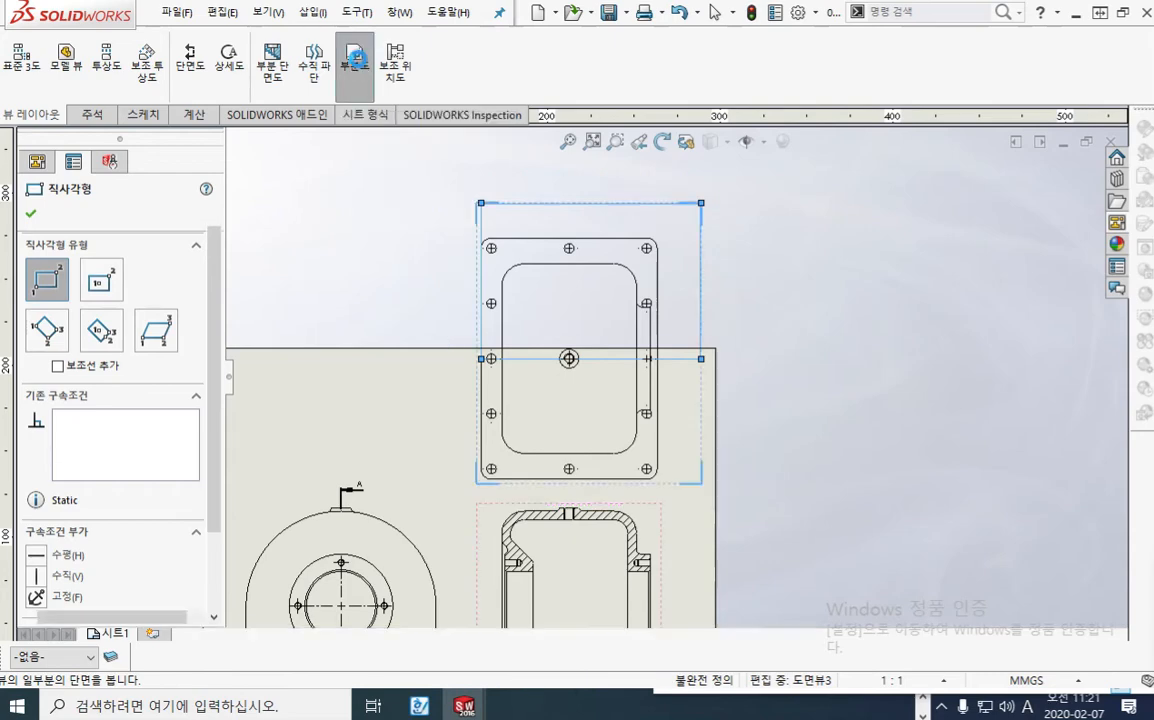
left_click(765, 266)
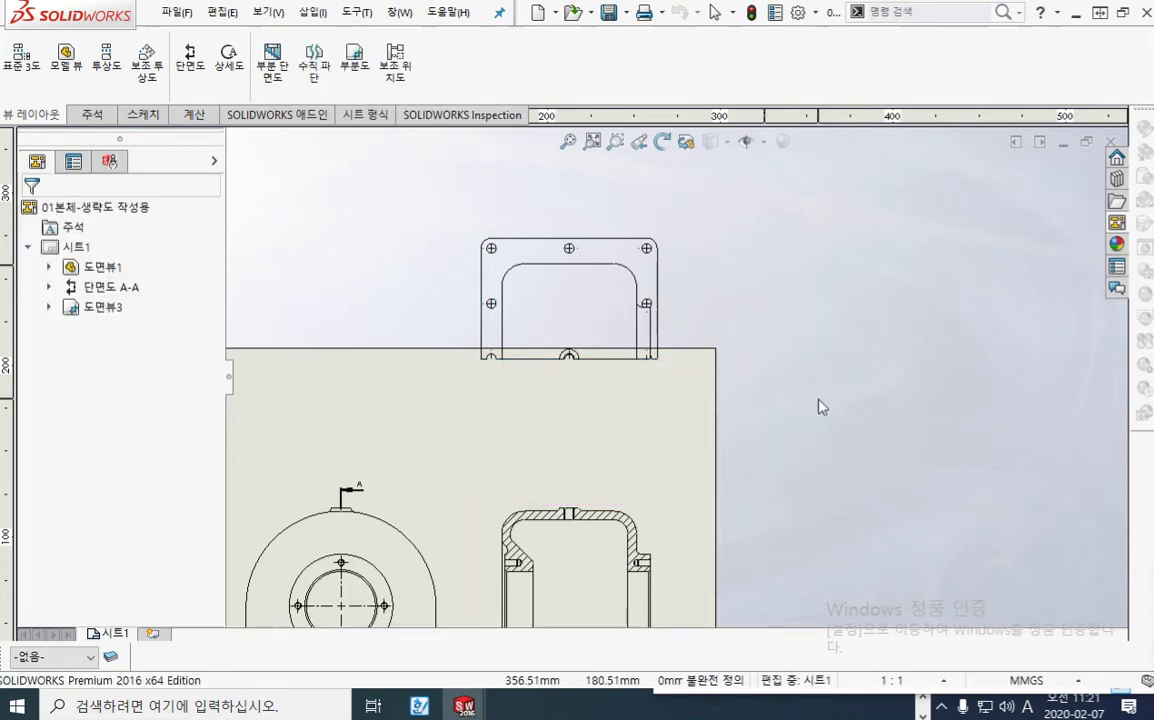
Step: Move the cropped plan view down onto the sheet above section A-A, and undo the move
left_click_drag(675, 386, 666, 500)
middle_click_drag(727, 469, 871, 315)
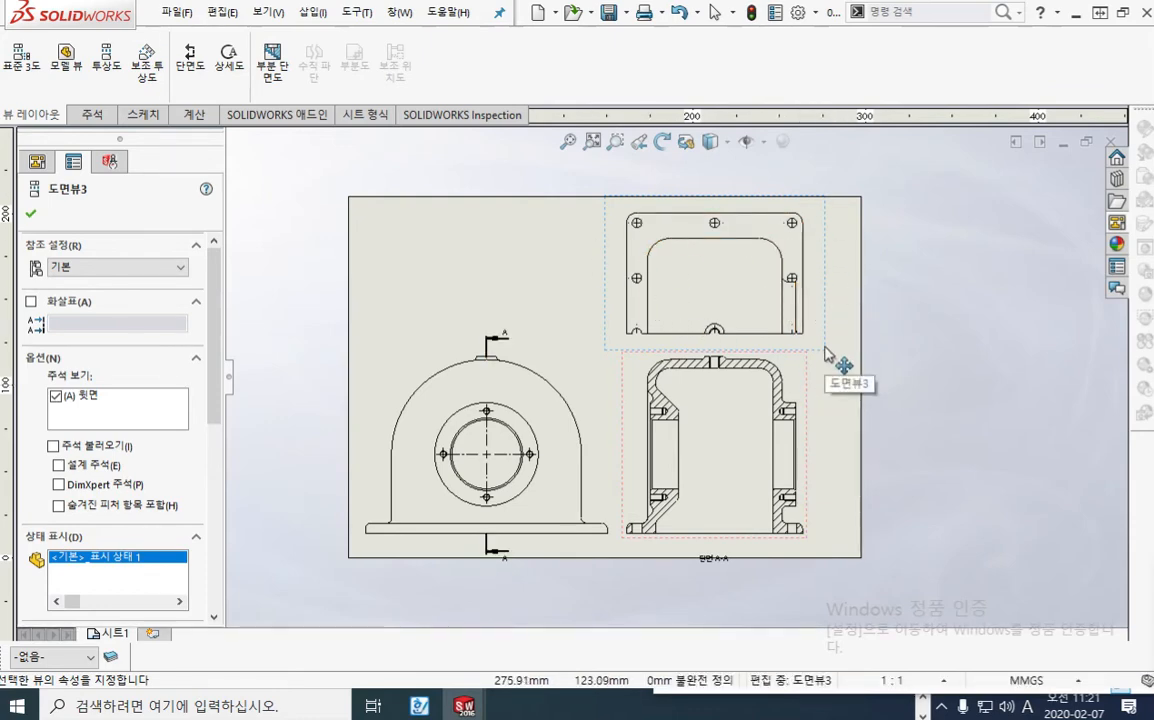
left_click(918, 370)
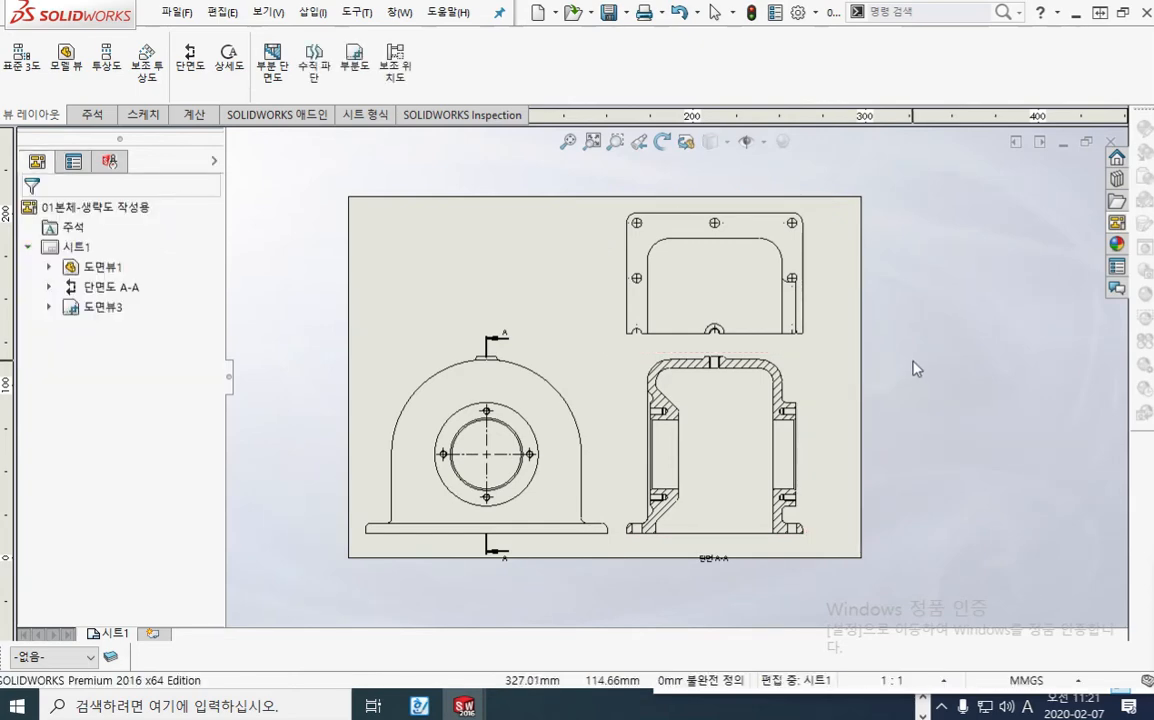
key("ctrl+z")
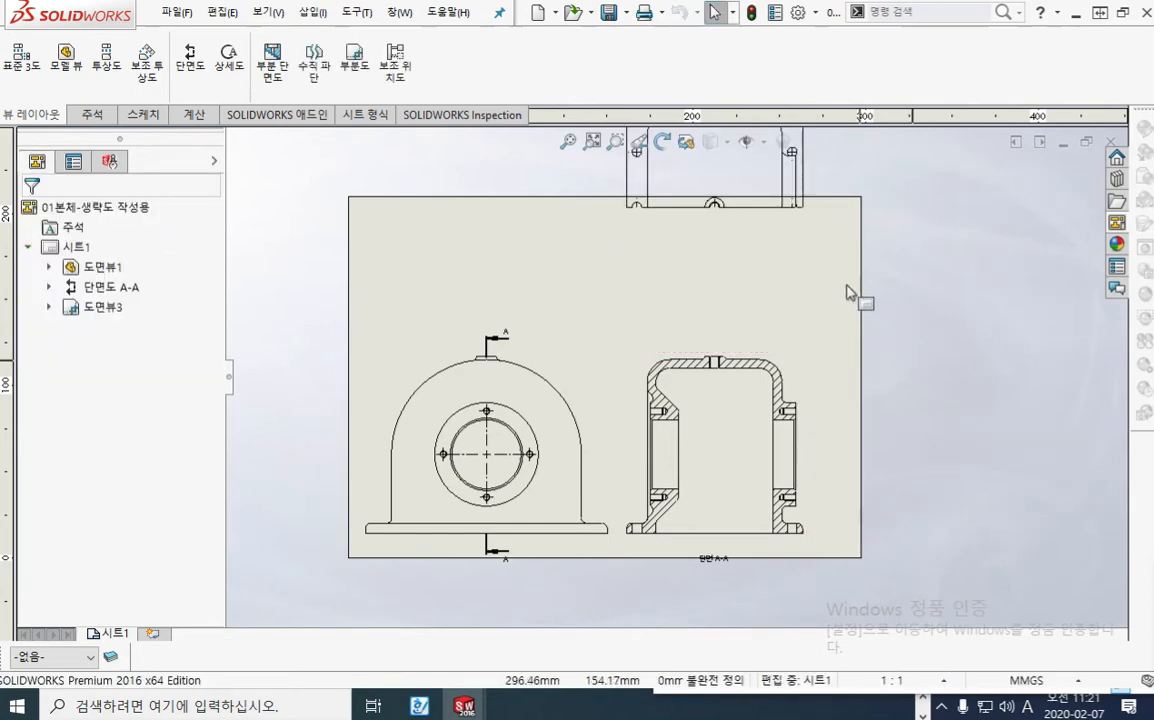
Step: Remove the crop from 도면뷰3 with 부분도 제거
left_click(100, 307)
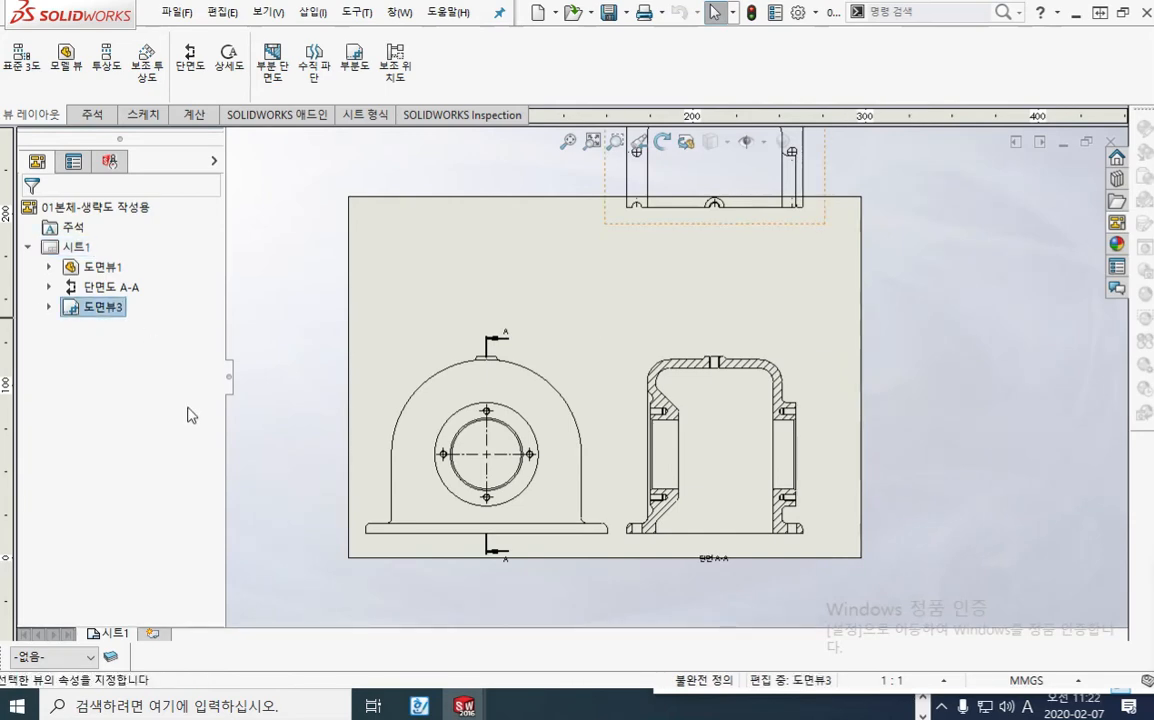
right_click(95, 307)
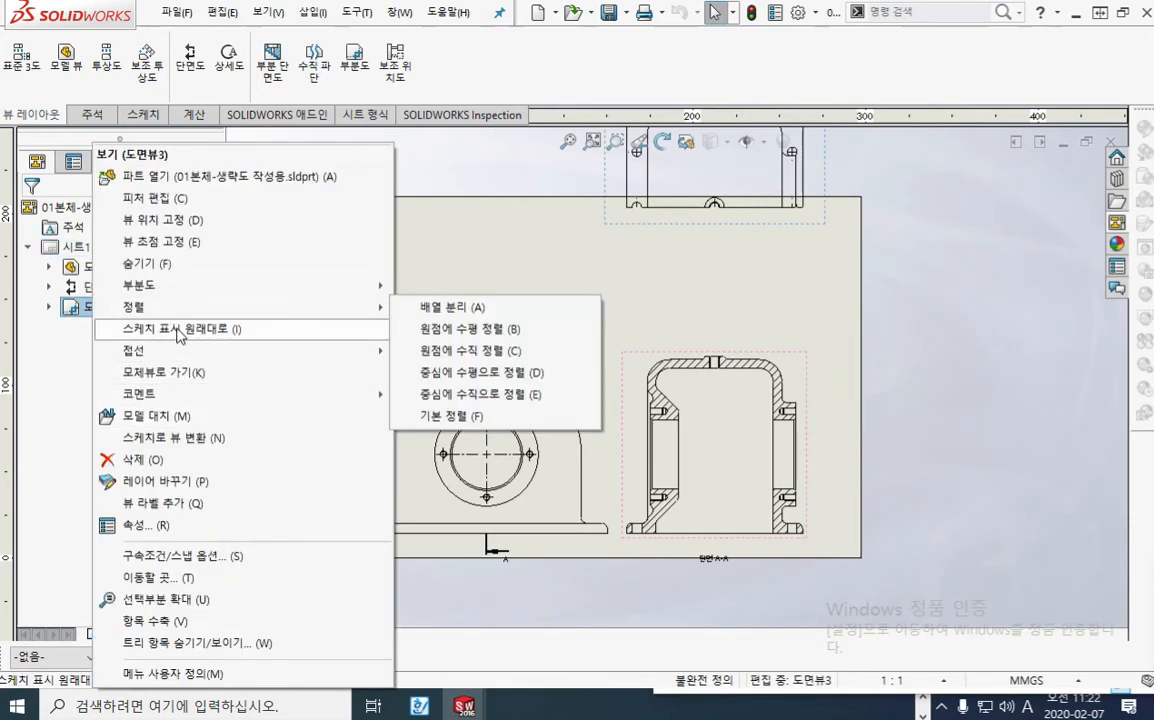
mouse_move(168, 296)
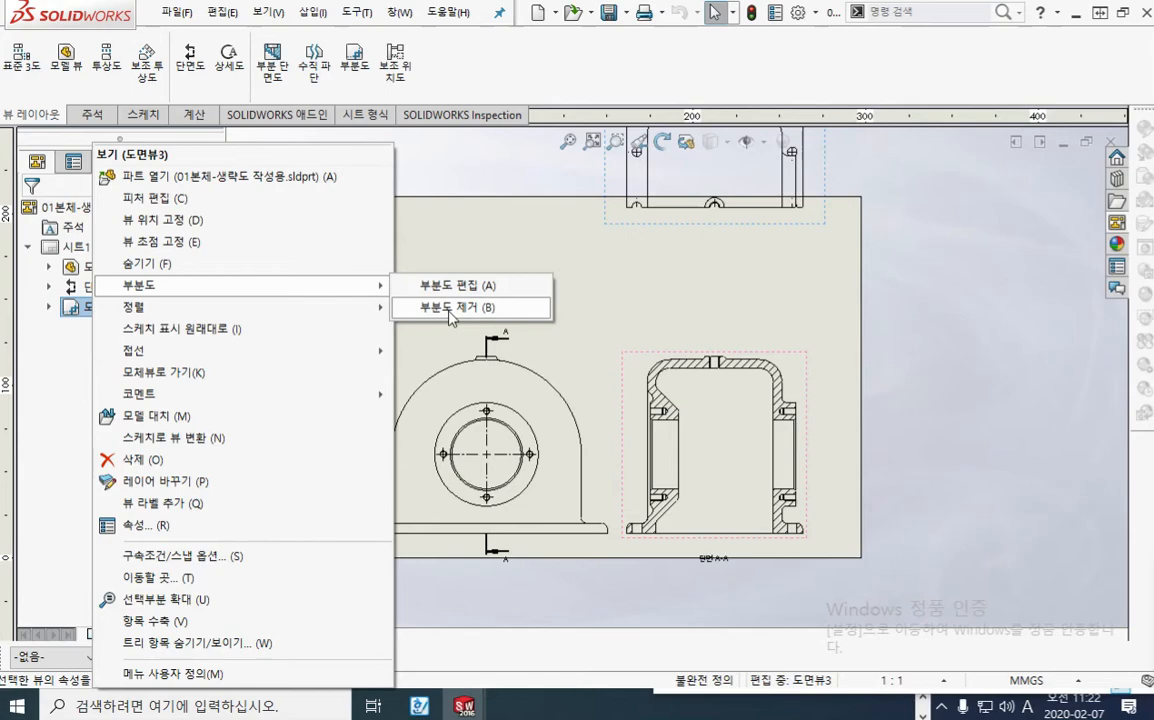
left_click(450, 314)
Step: Chain-select the four lines of the sketched crop rectangle and delete them
middle_click_drag(927, 307, 873, 438)
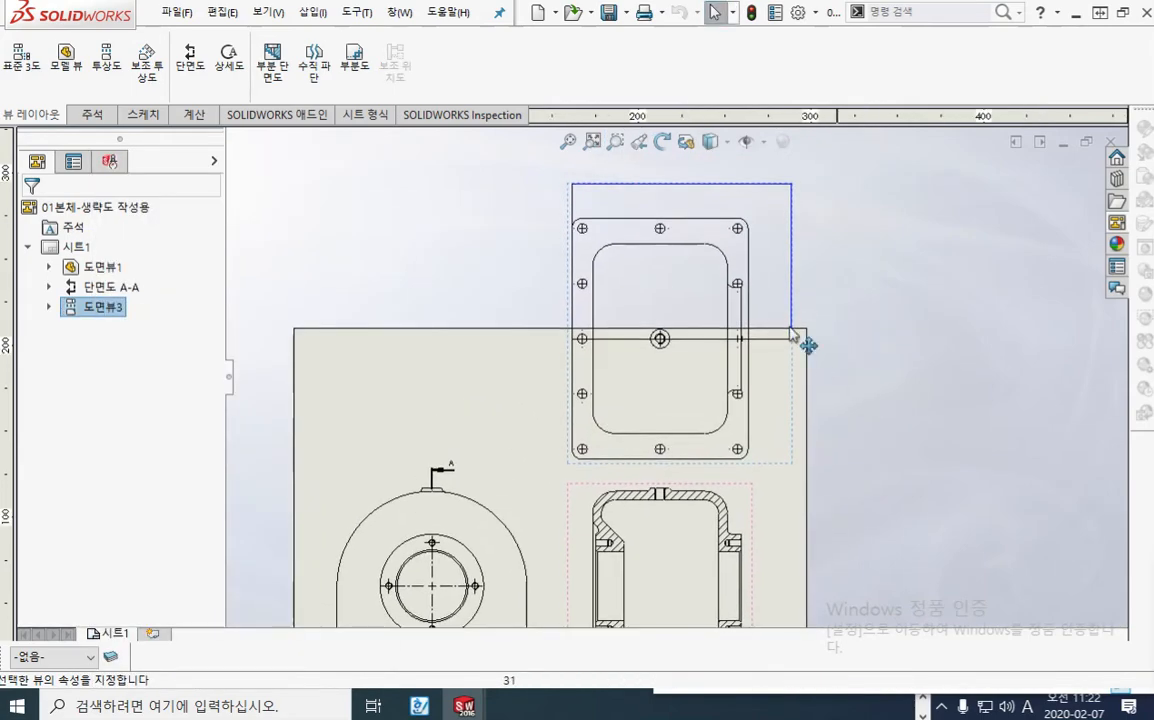
right_click(793, 272)
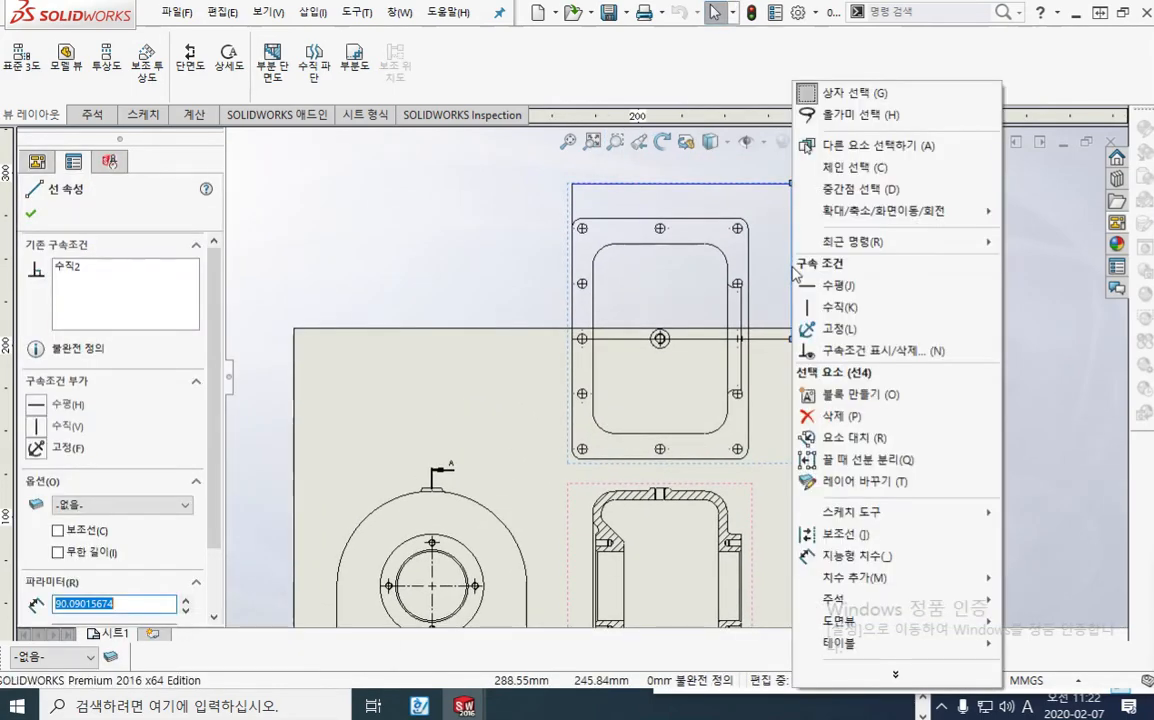
left_click(852, 167)
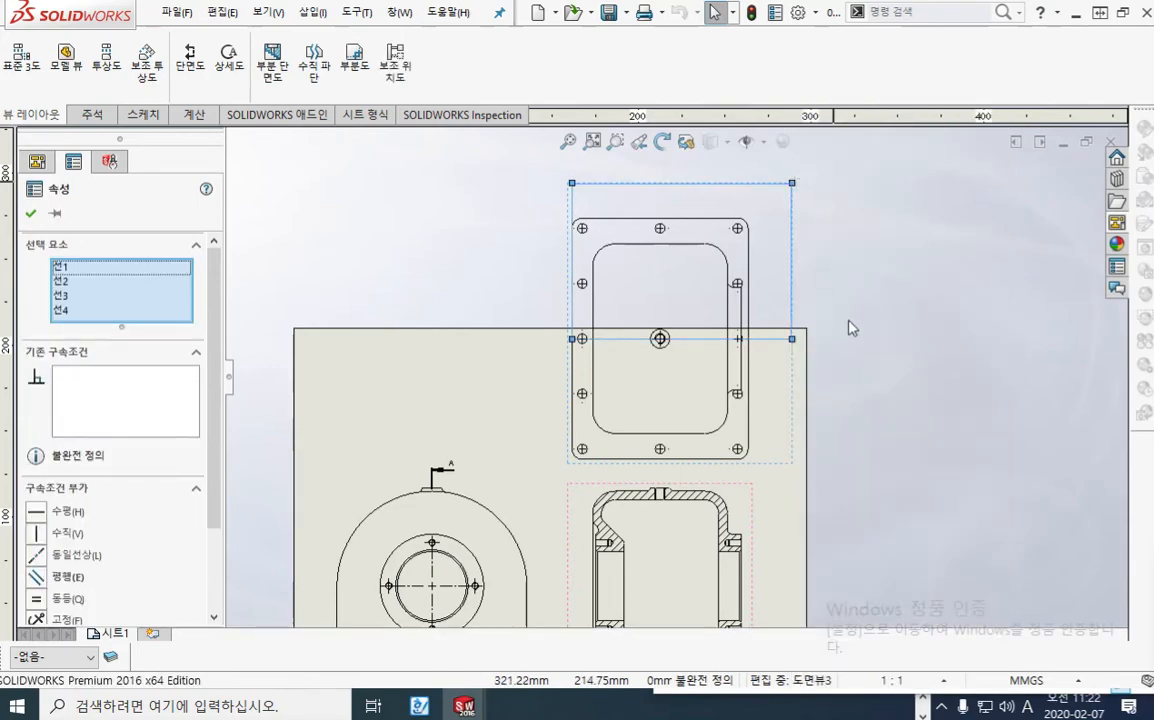
key("Delete")
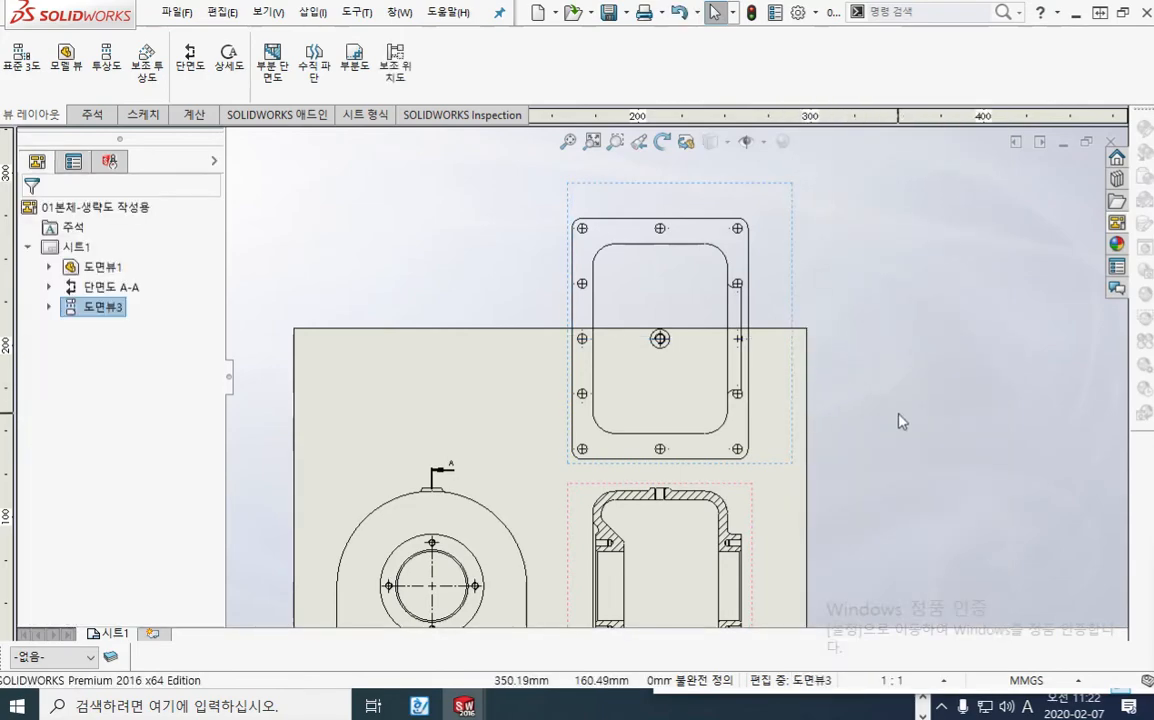
Step: Sketch a corner rectangle from the plan view's left-edge midpoint to beyond its upper-right corner, and crop the view to it with 부분도
left_click(766, 410)
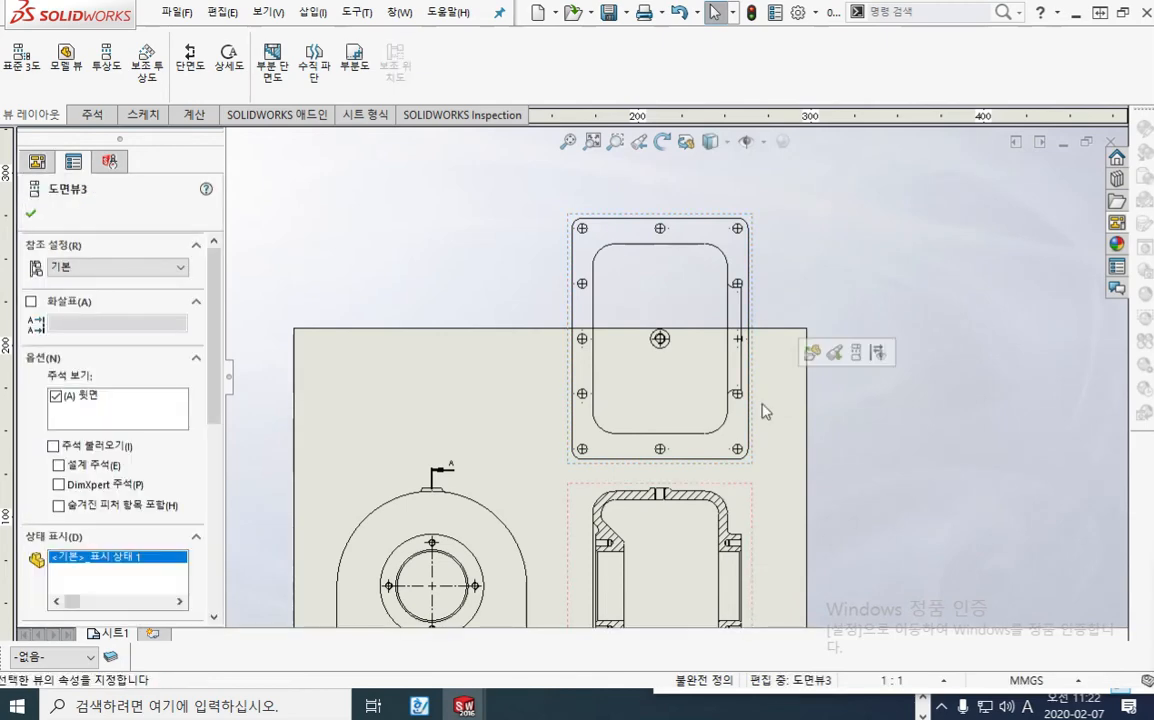
left_click(142, 116)
left_click(51, 68)
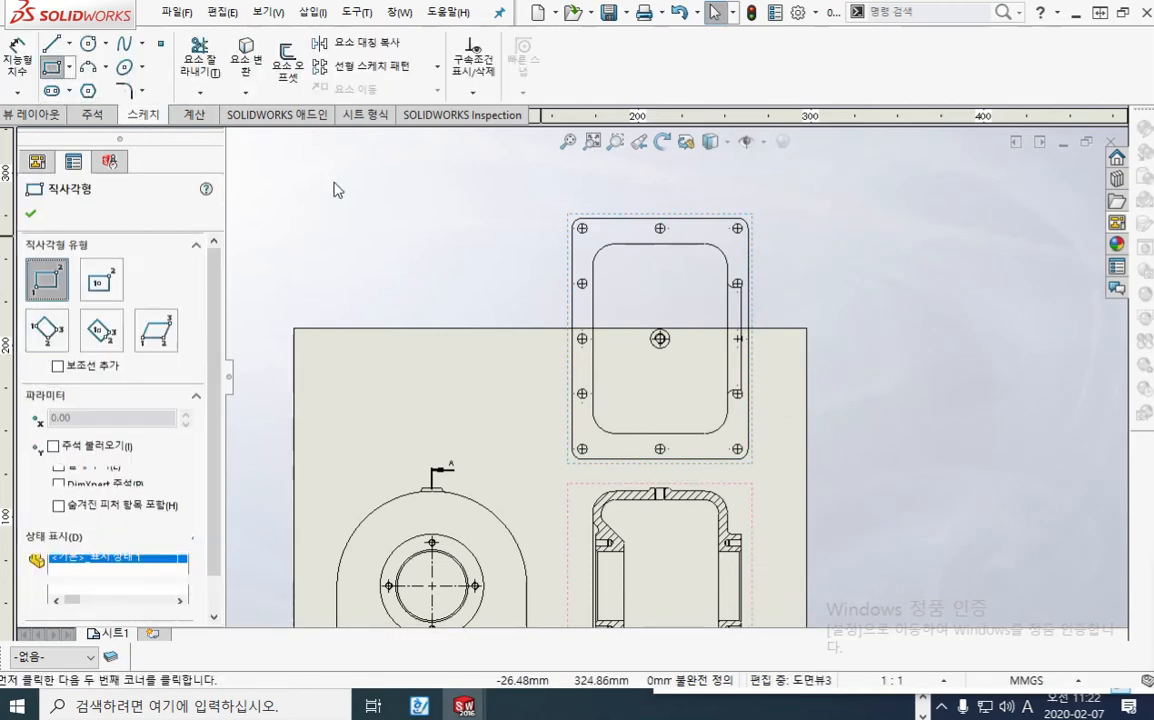
scroll(578, 318, "down", 1)
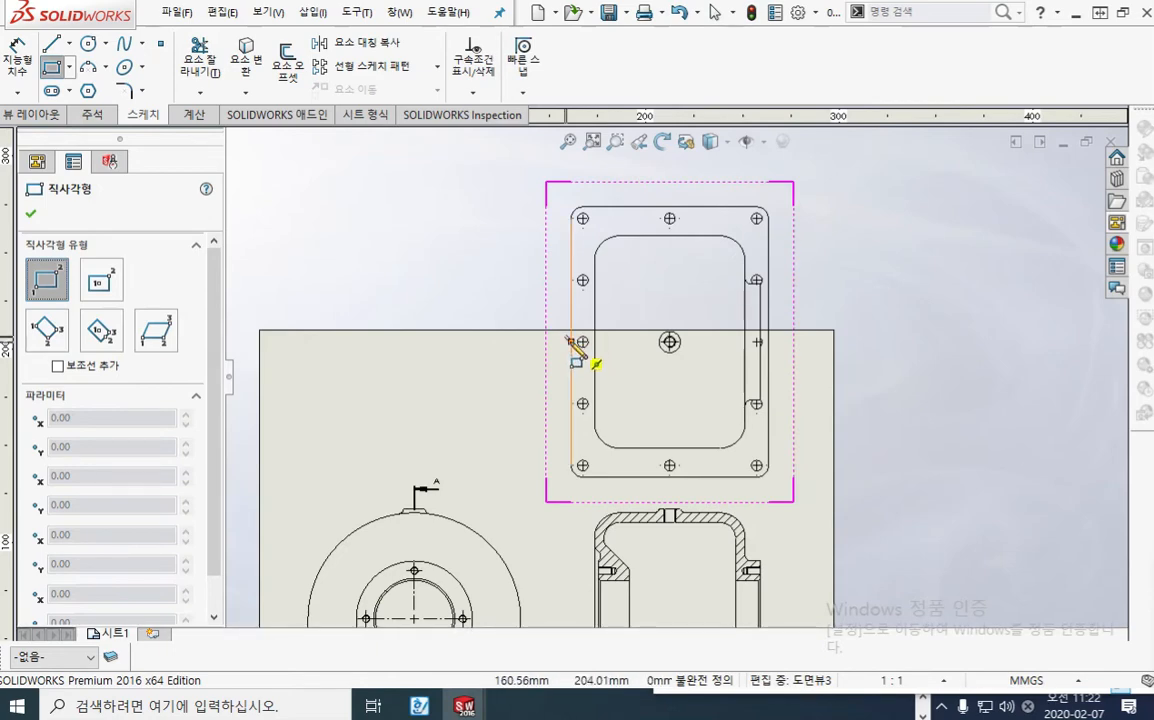
left_click(571, 341)
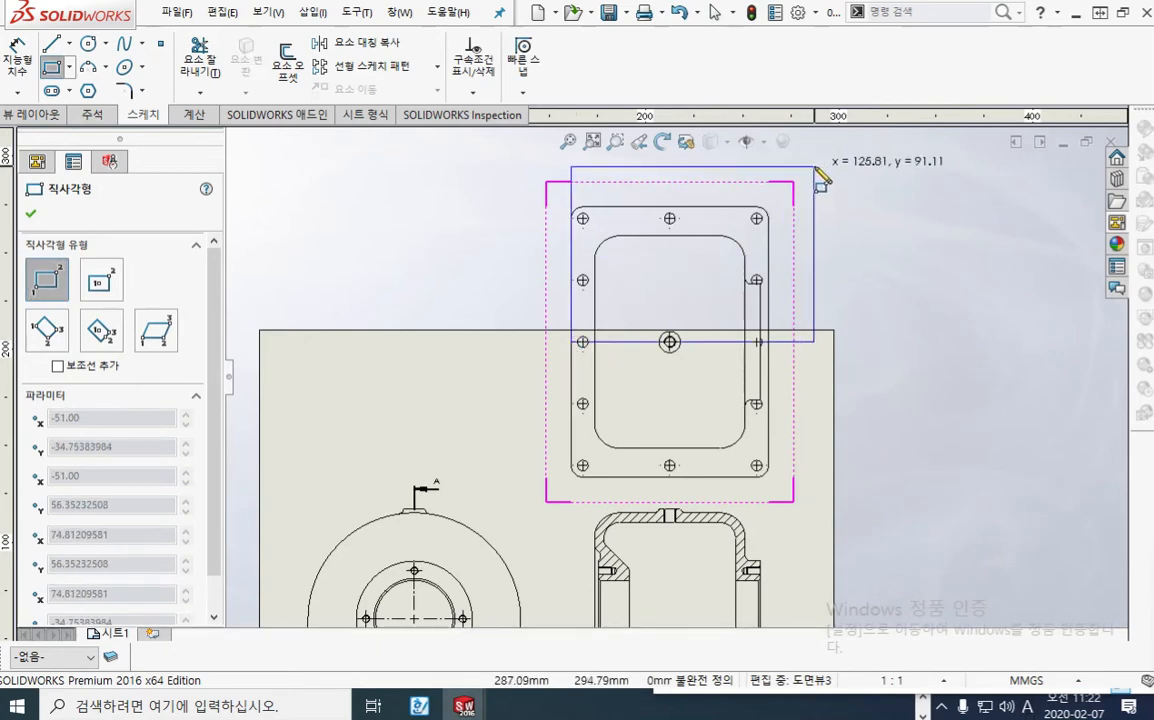
left_click(802, 171)
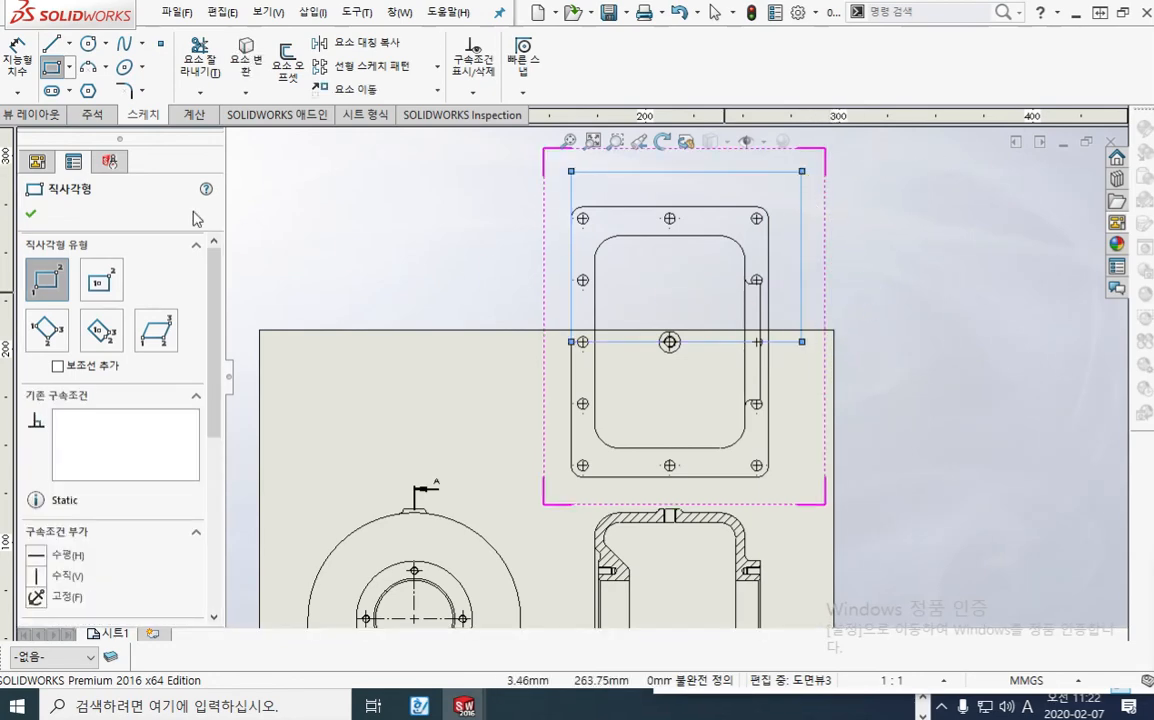
left_click(32, 118)
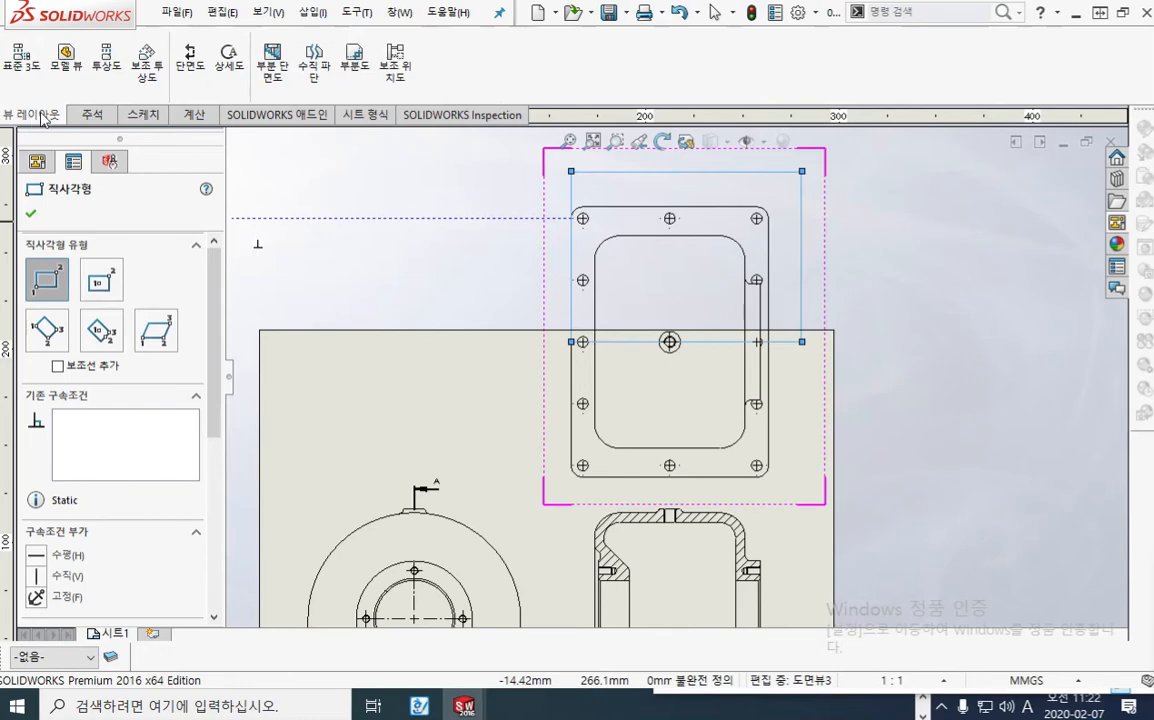
left_click(365, 66)
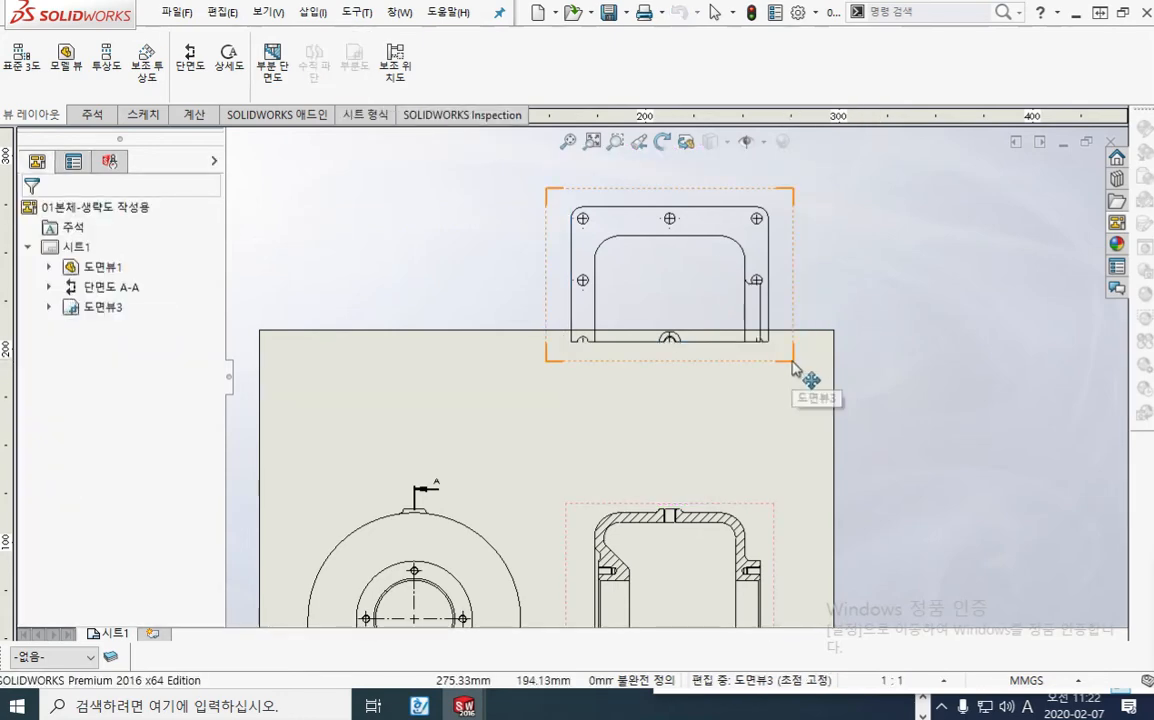
Step: Move the cropped plan view down onto the sheet, directly above section A-A
left_click_drag(793, 368, 793, 515)
left_click(862, 452)
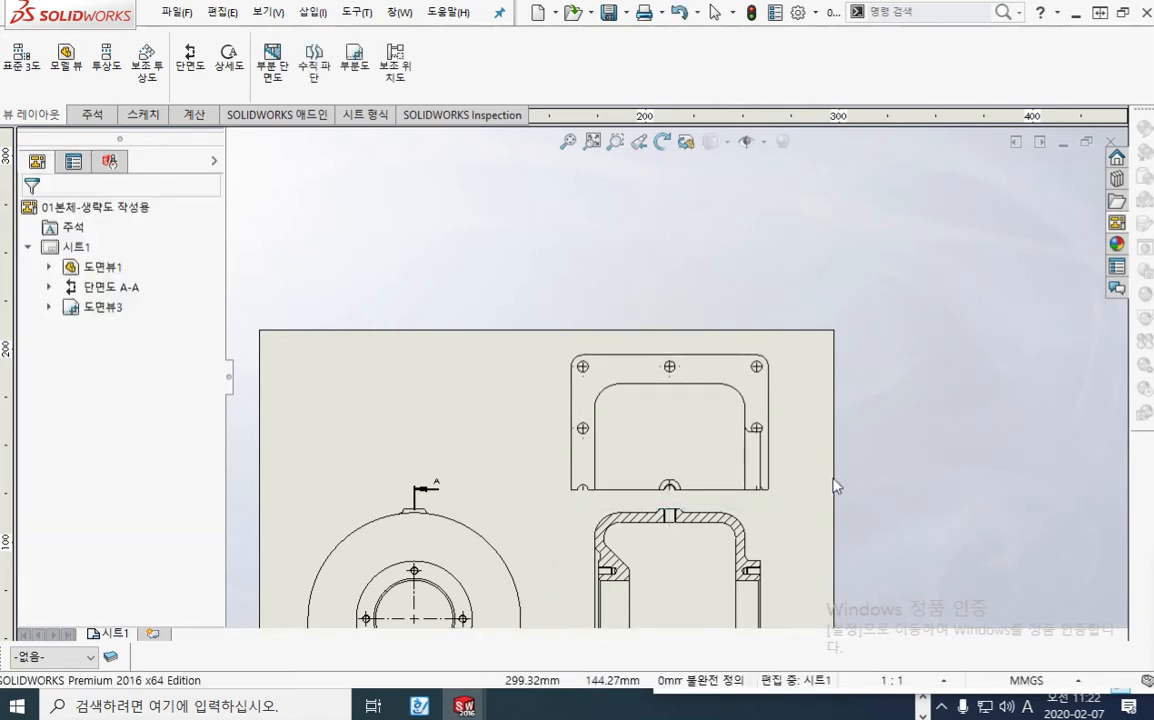
middle_click_drag(822, 507, 847, 343)
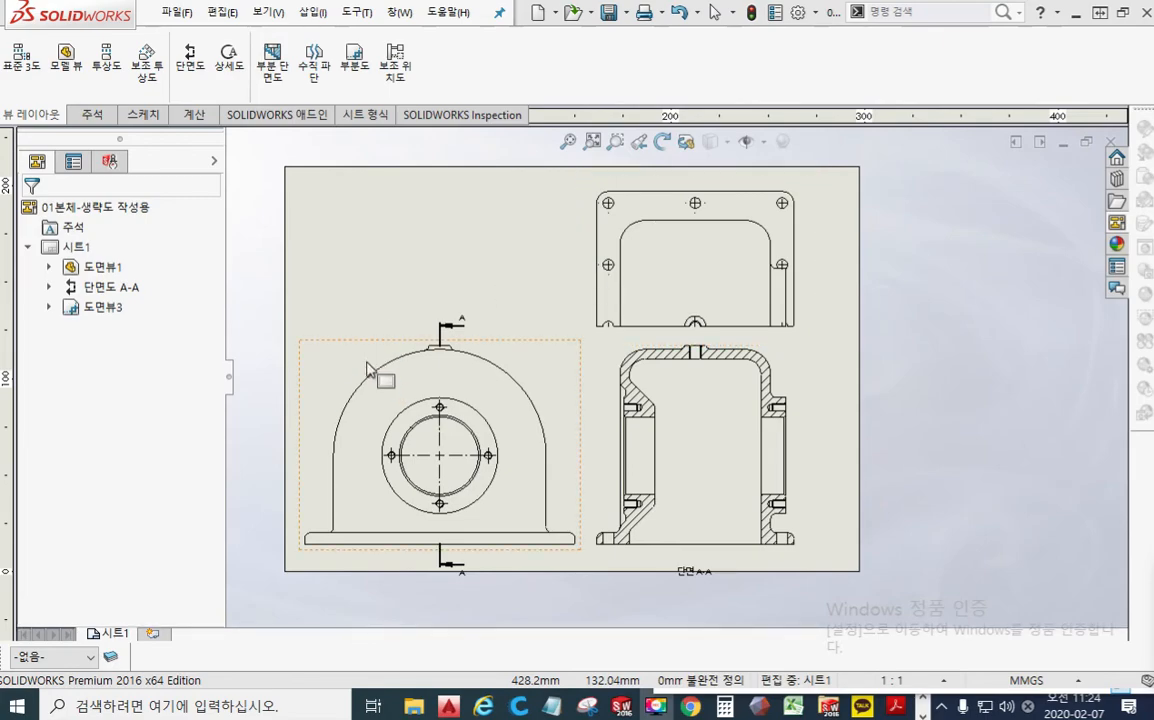
scroll(420, 350, "down", 3)
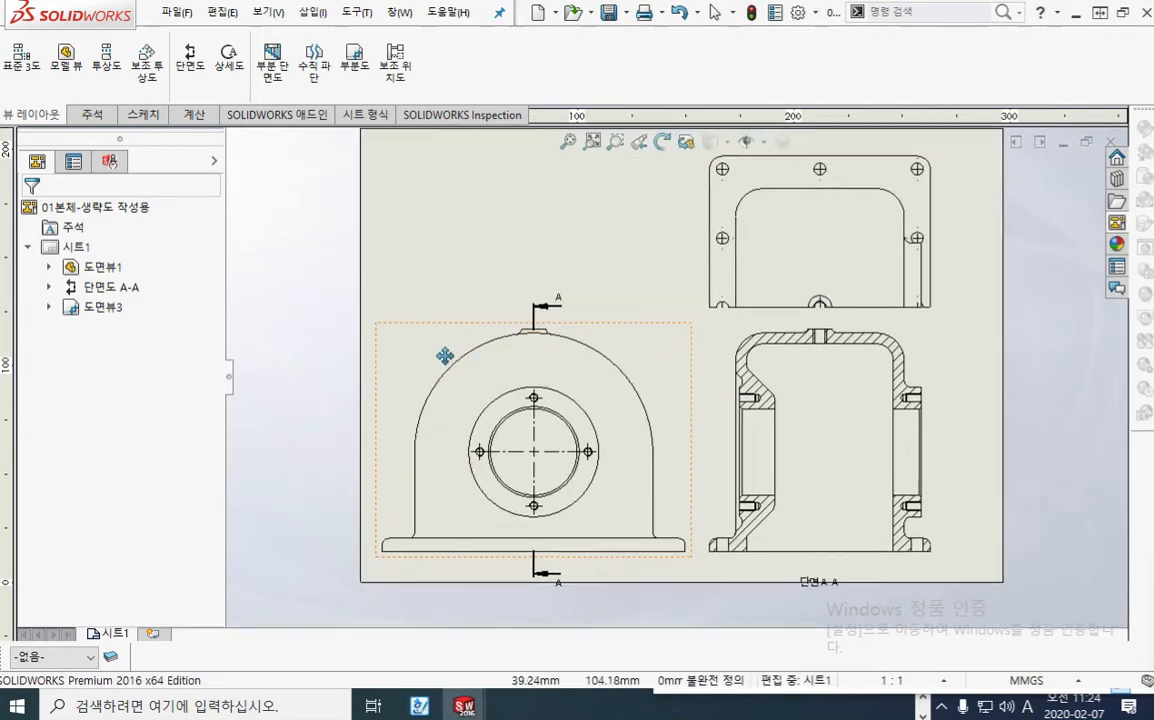
middle_click_drag(445, 356, 441, 357)
key("F9")
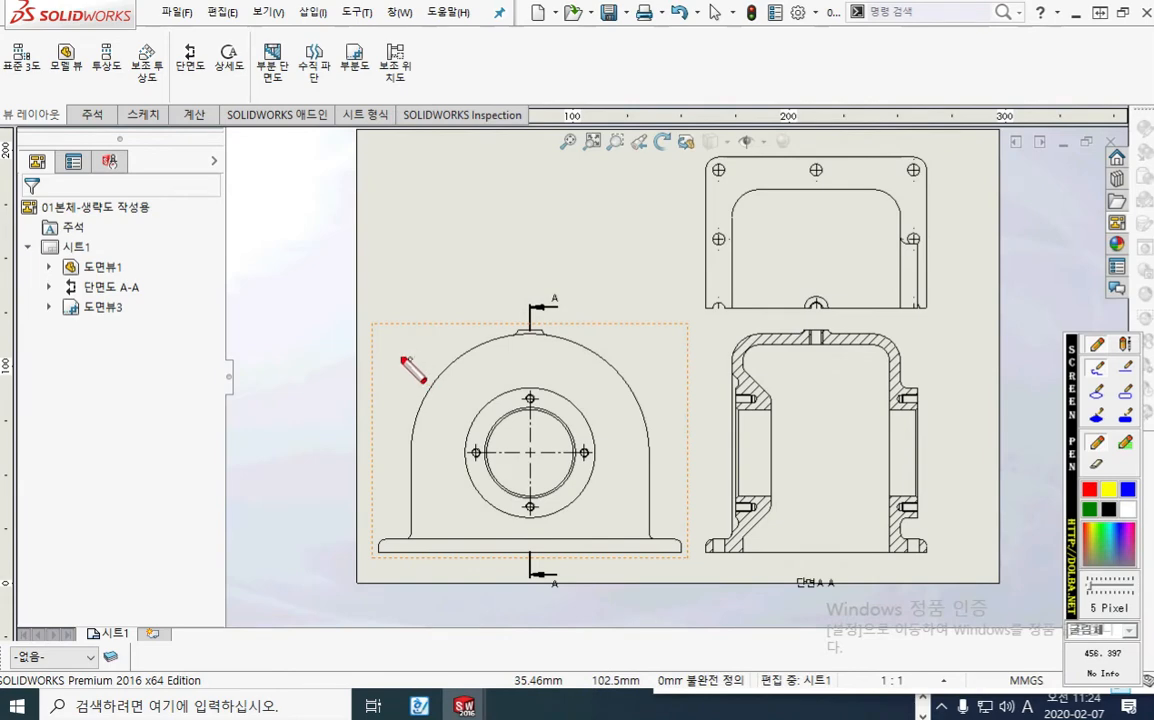
left_click_drag(390, 342, 389, 361)
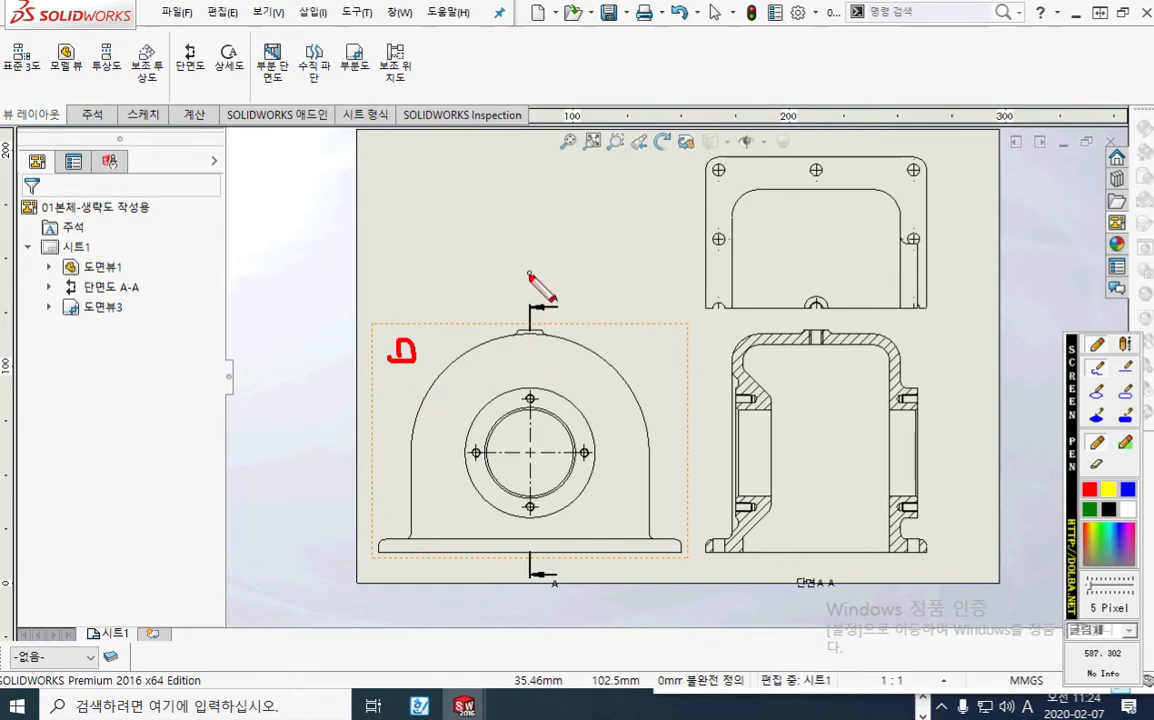
left_click_drag(529, 273, 531, 594)
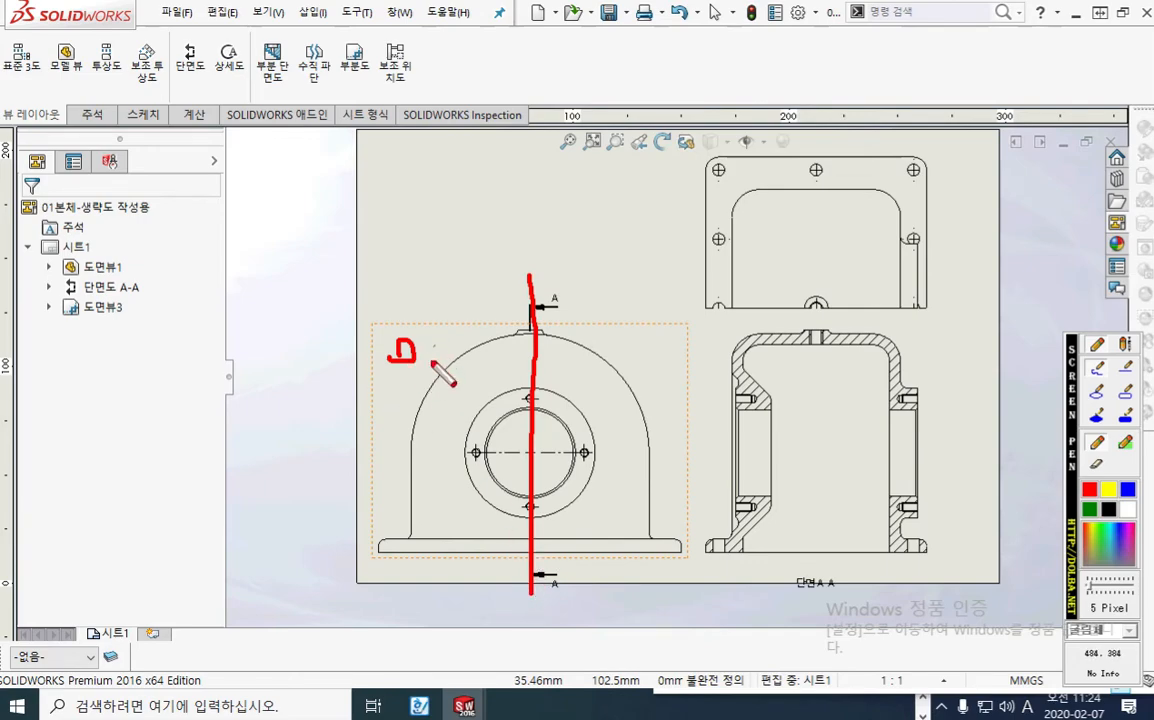
mouse_move(652, 352)
left_mouse_down()
mouse_move(607, 410)
mouse_move(655, 405)
left_mouse_up()
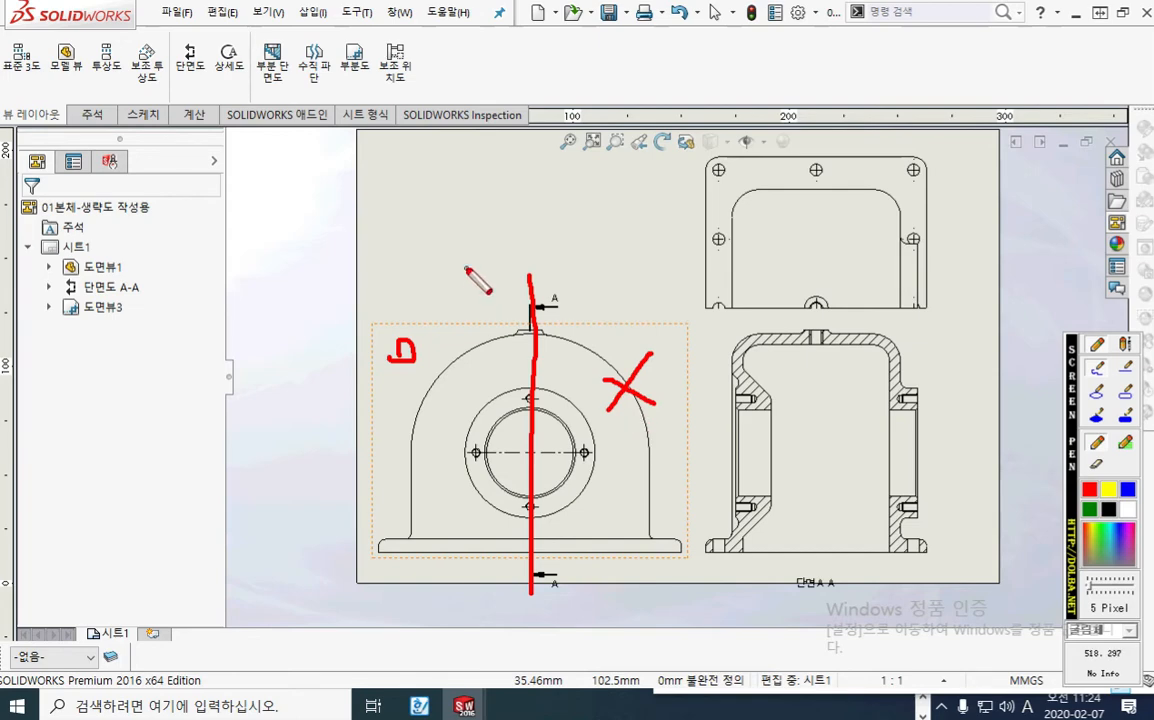
key("Escape")
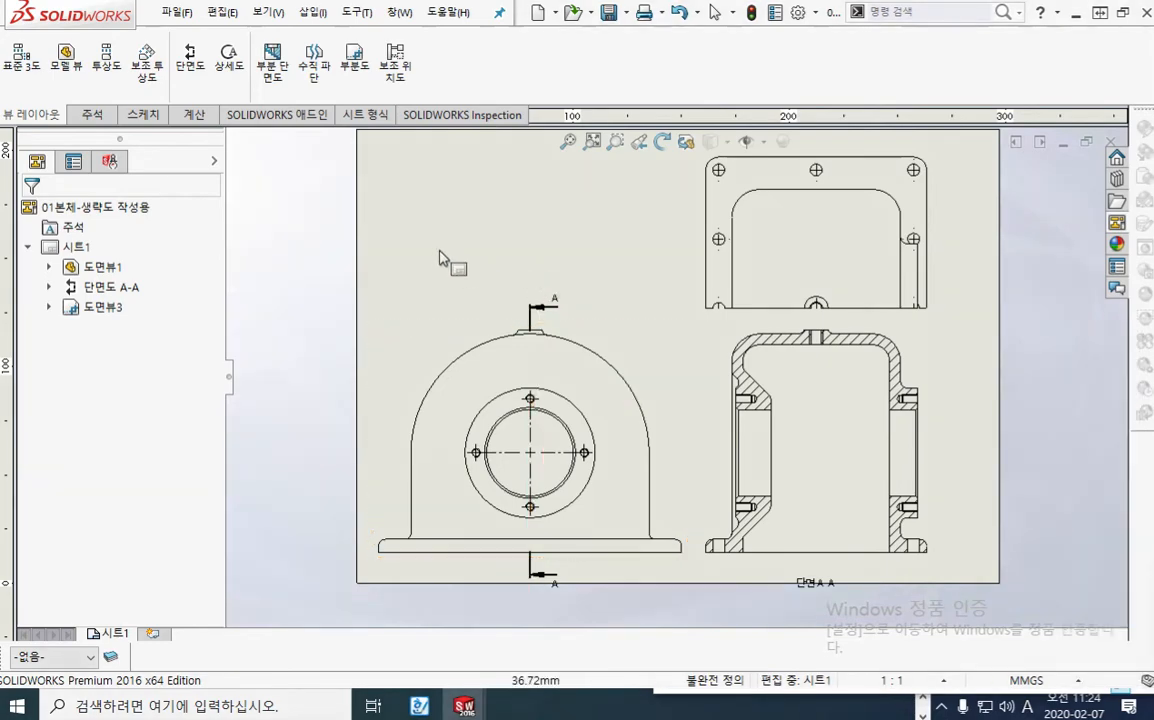
key("F12")
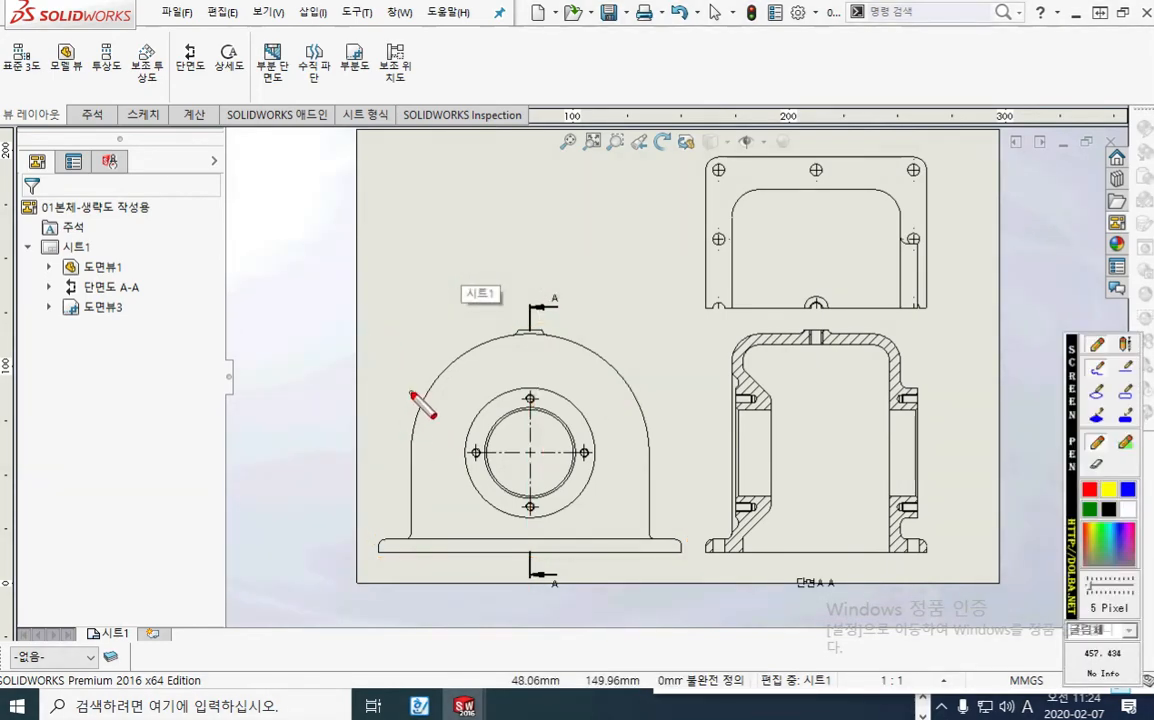
mouse_move(618, 337)
left_mouse_down()
mouse_move(626, 326)
mouse_move(624, 362)
mouse_move(642, 344)
mouse_move(660, 353)
mouse_move(664, 389)
left_mouse_up()
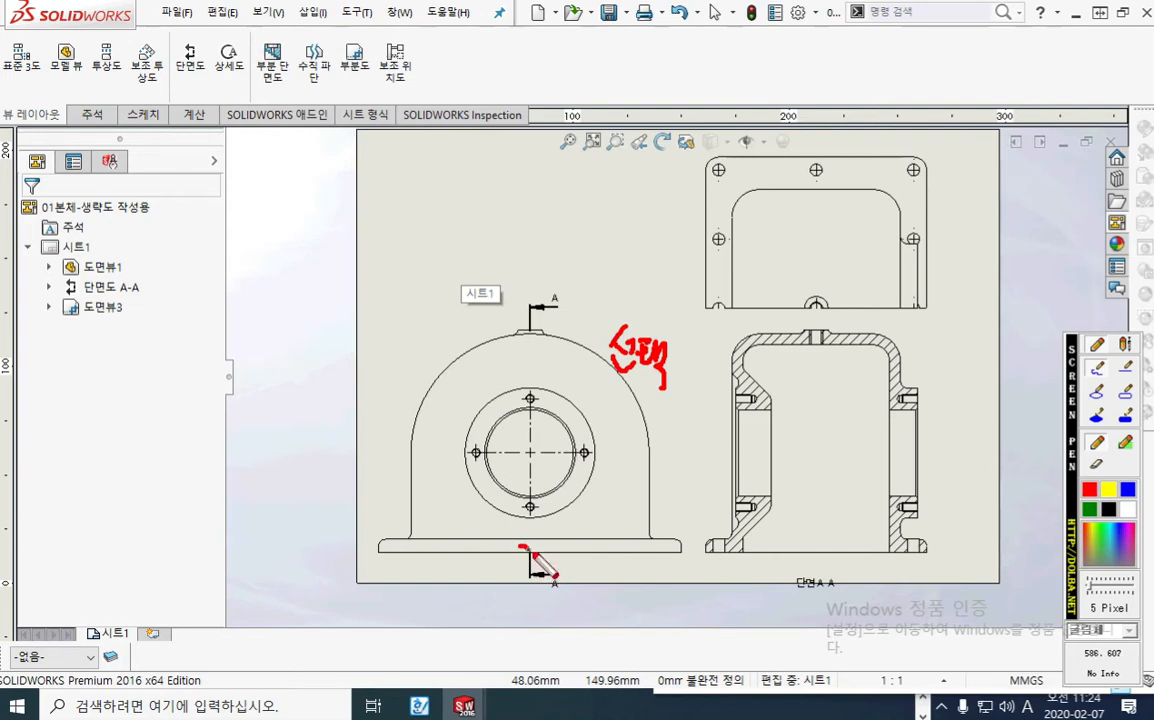
mouse_move(530, 552)
left_mouse_down()
mouse_move(516, 560)
mouse_move(530, 546)
mouse_move(650, 557)
mouse_move(646, 530)
left_mouse_up()
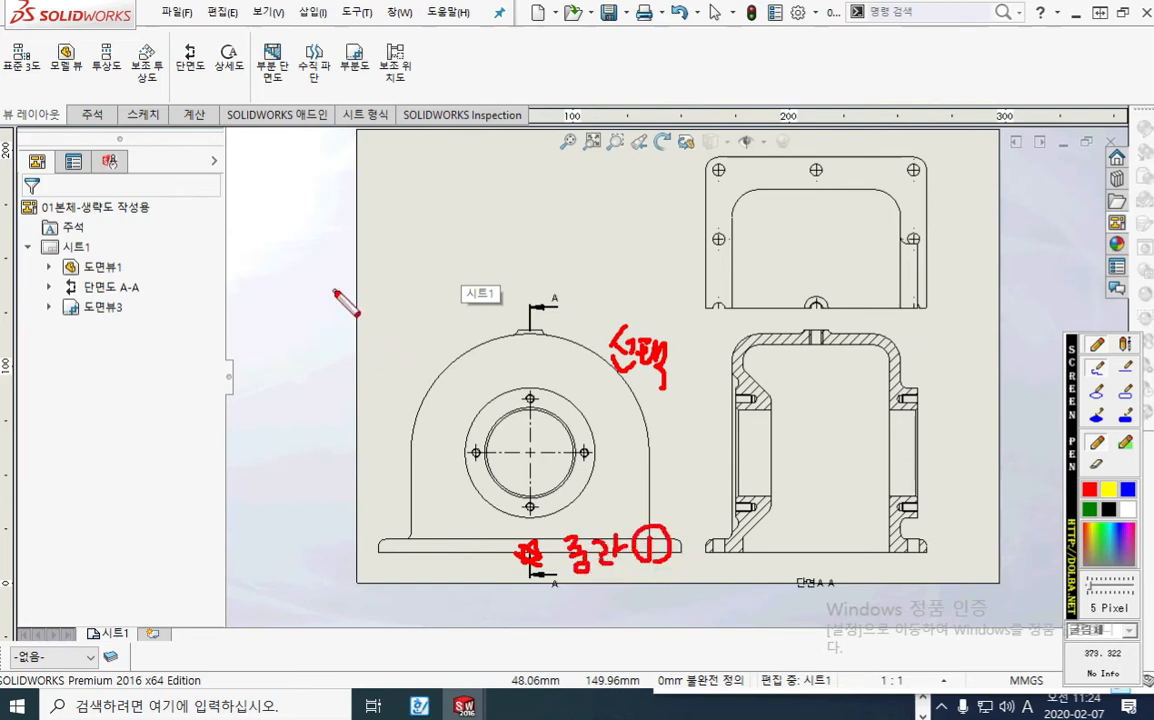
left_click_drag(306, 273, 330, 292)
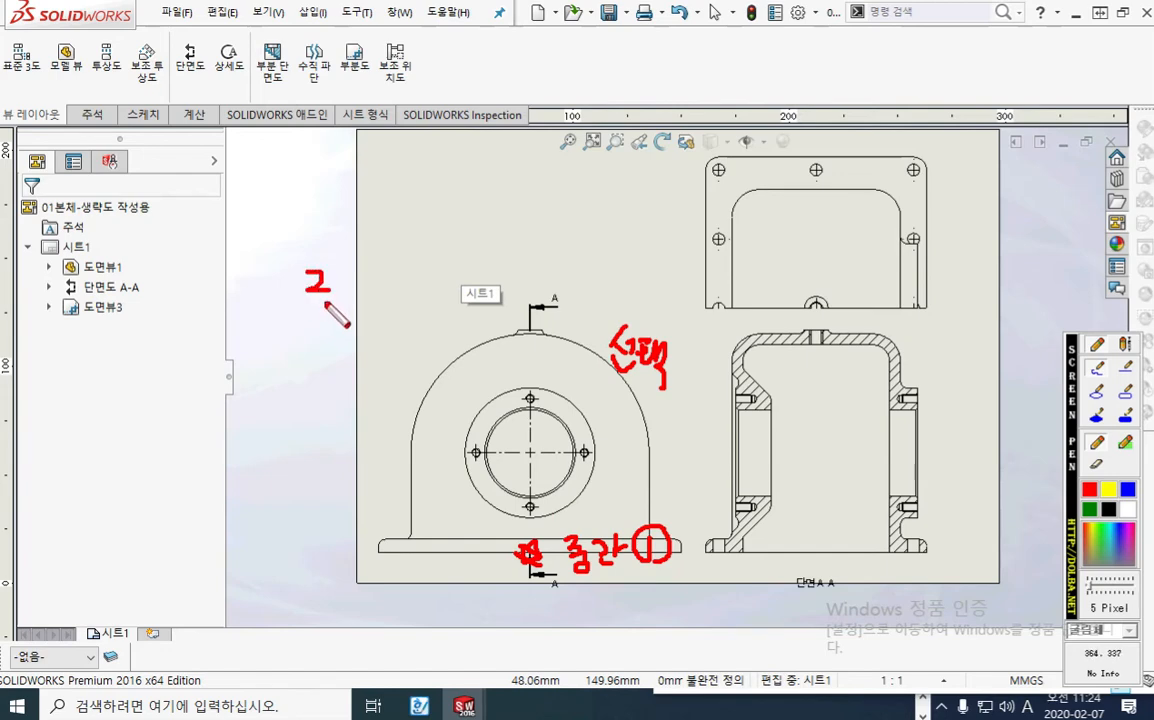
left_click(324, 300)
mouse_move(520, 552)
left_mouse_down()
mouse_move(358, 544)
mouse_move(335, 365)
mouse_move(400, 294)
mouse_move(533, 290)
mouse_move(533, 505)
left_mouse_up()
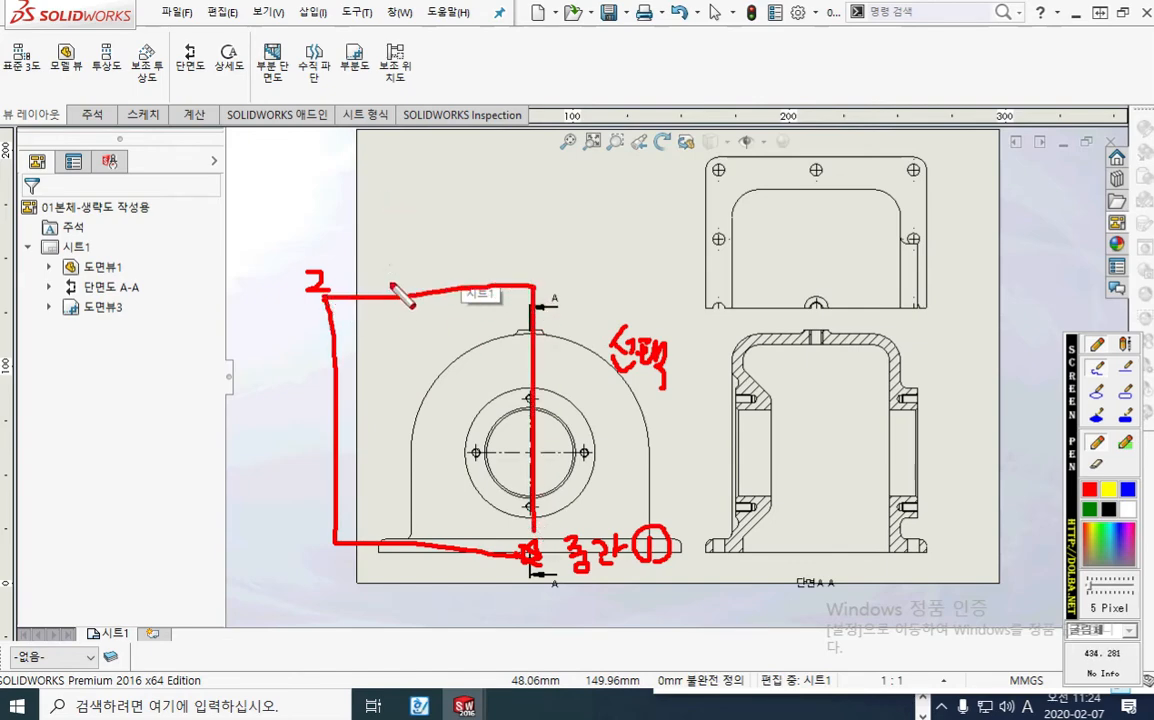
mouse_move(400, 294)
left_mouse_down()
mouse_move(345, 145)
mouse_move(360, 88)
mouse_move(329, 100)
mouse_move(378, 103)
left_mouse_up()
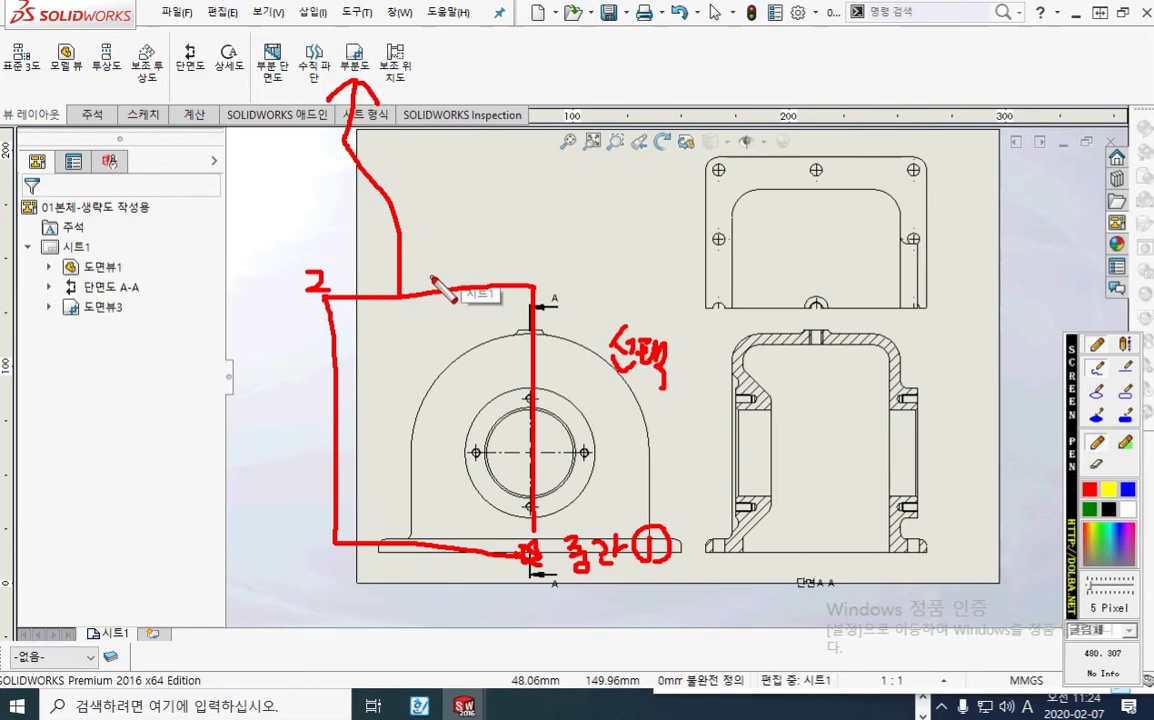
key("Escape")
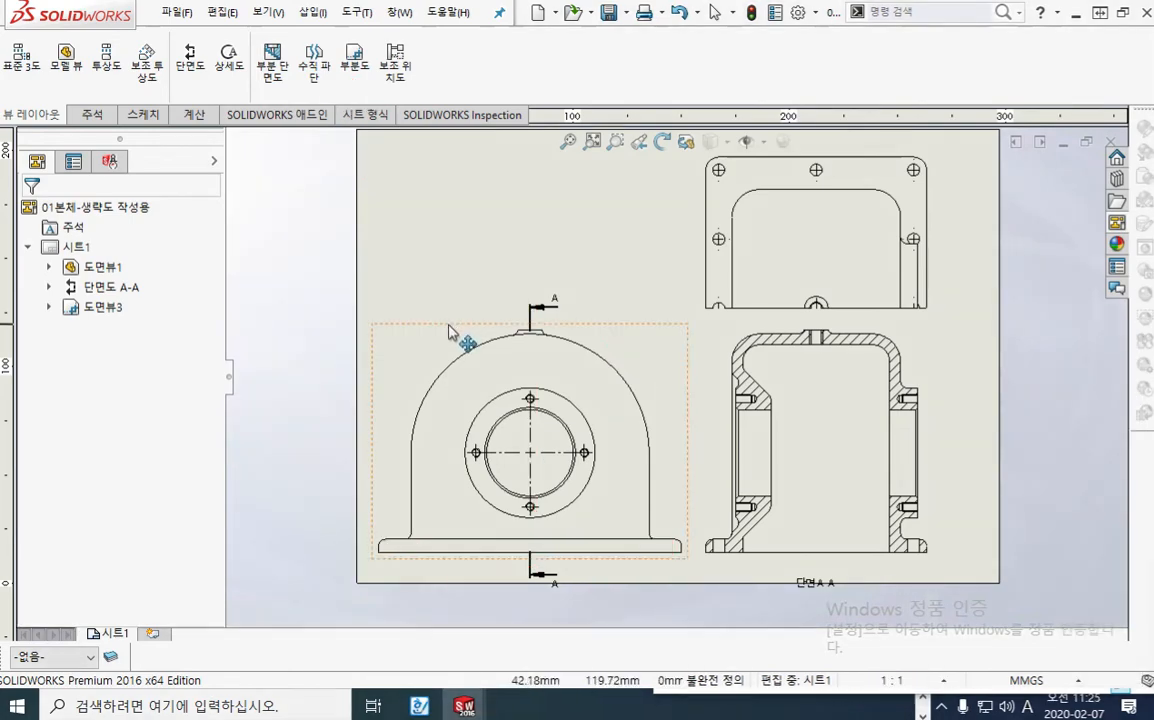
Step: Sketch a corner rectangle, about 82 by 122 mm, from the front view's bottom-edge midpoint to beyond its upper-left corner, and crop the view with 부분도
left_click(445, 343)
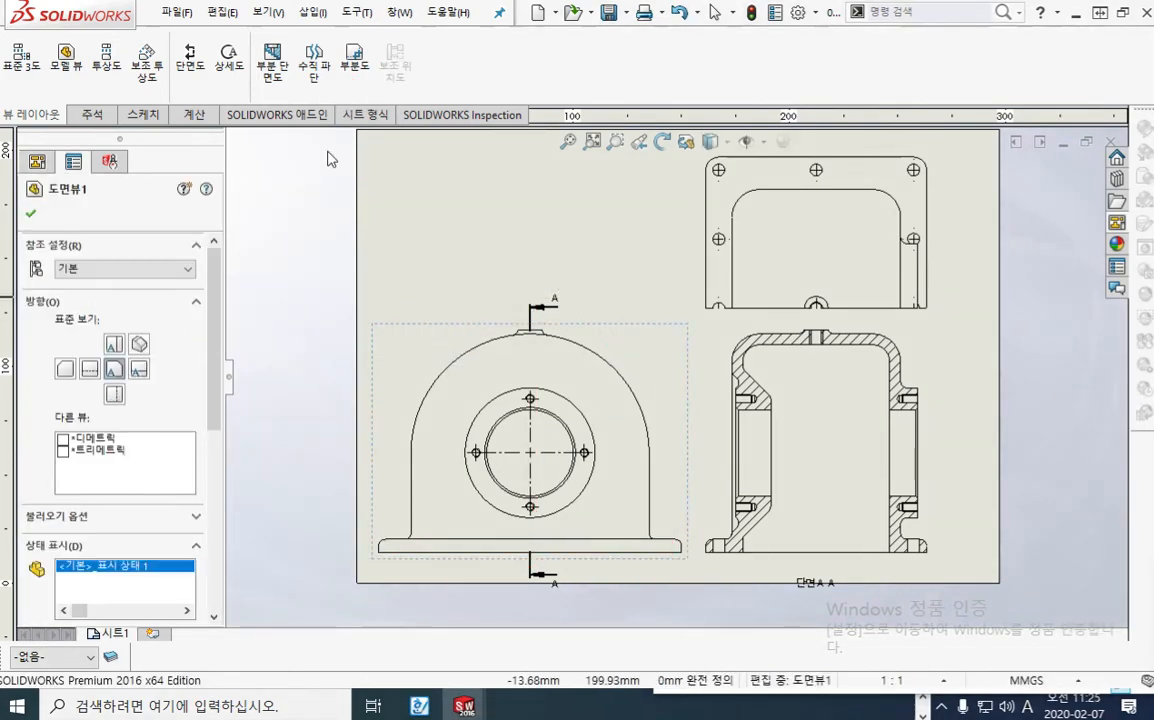
left_click(140, 114)
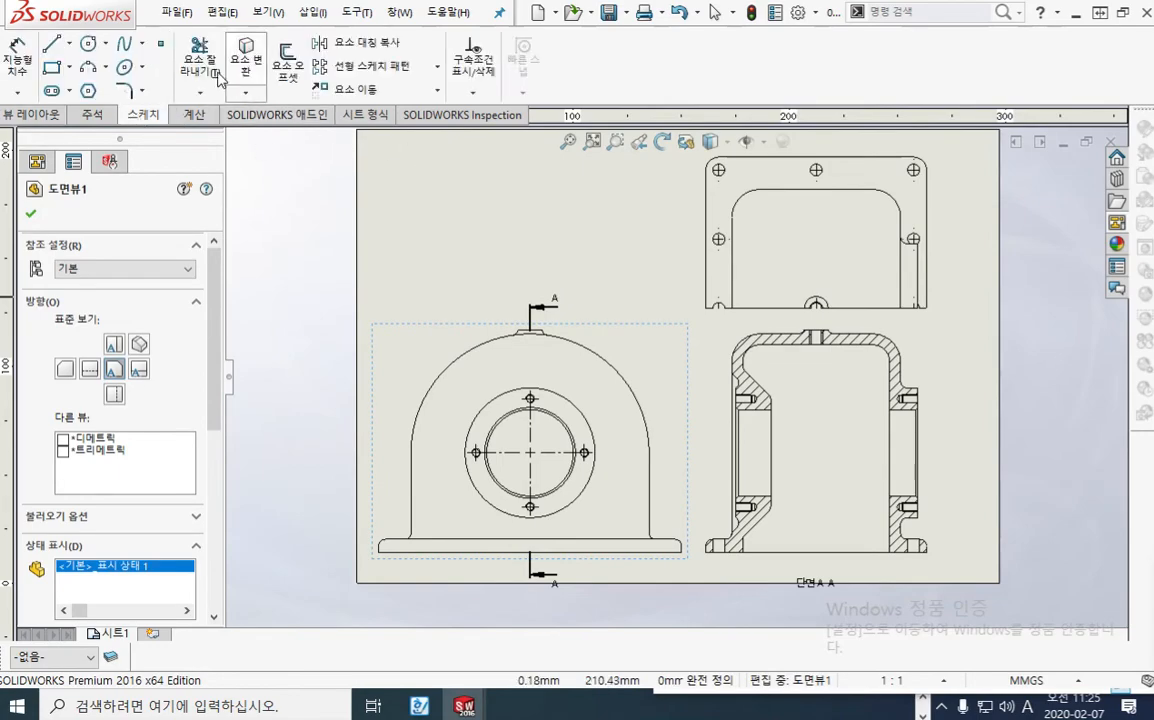
left_click(55, 70)
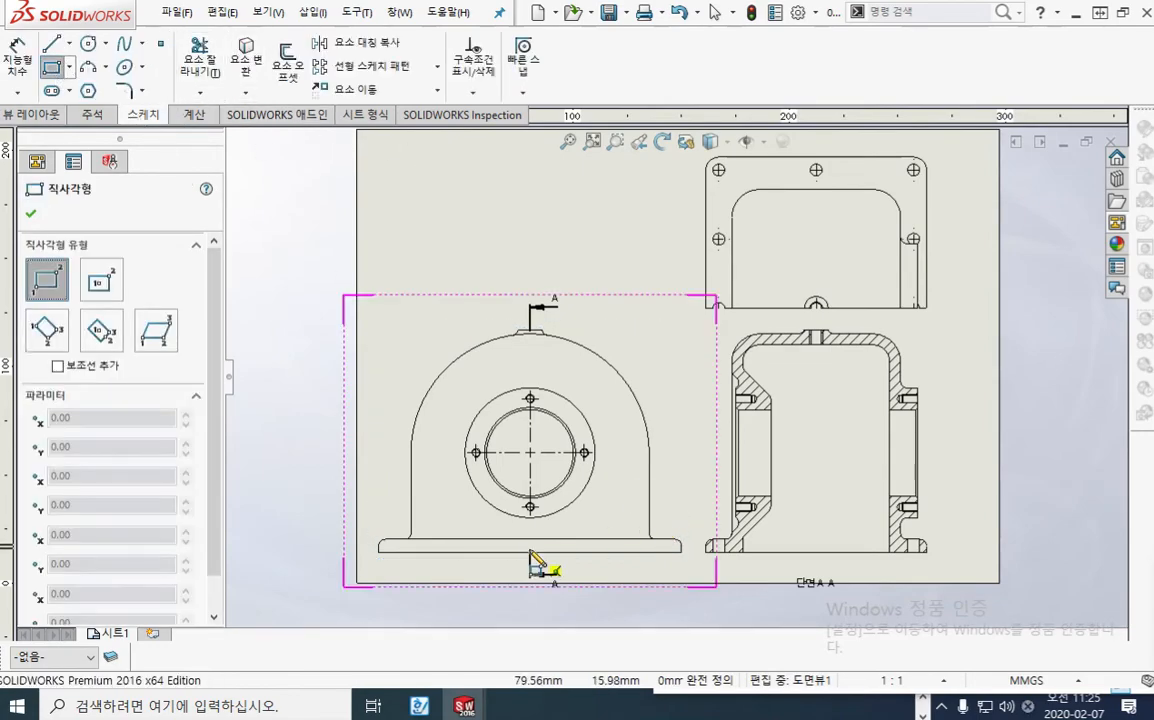
scroll(533, 505, "up", 2)
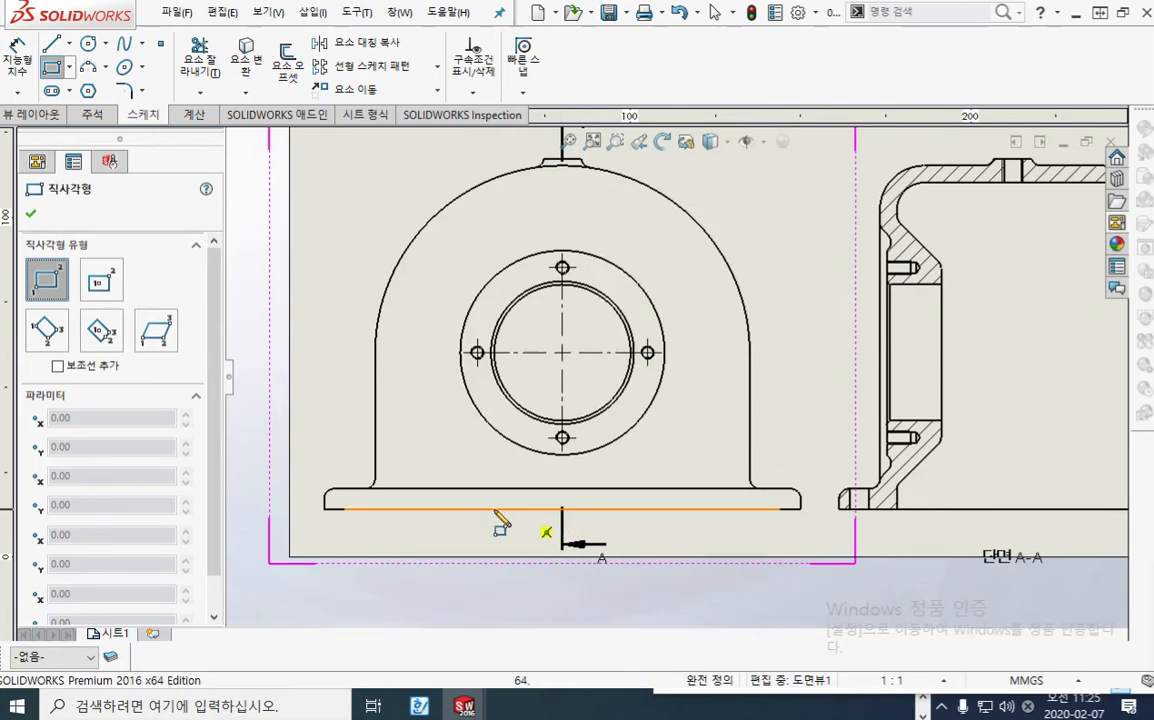
left_click(561, 508)
scroll(399, 280, "up", 2)
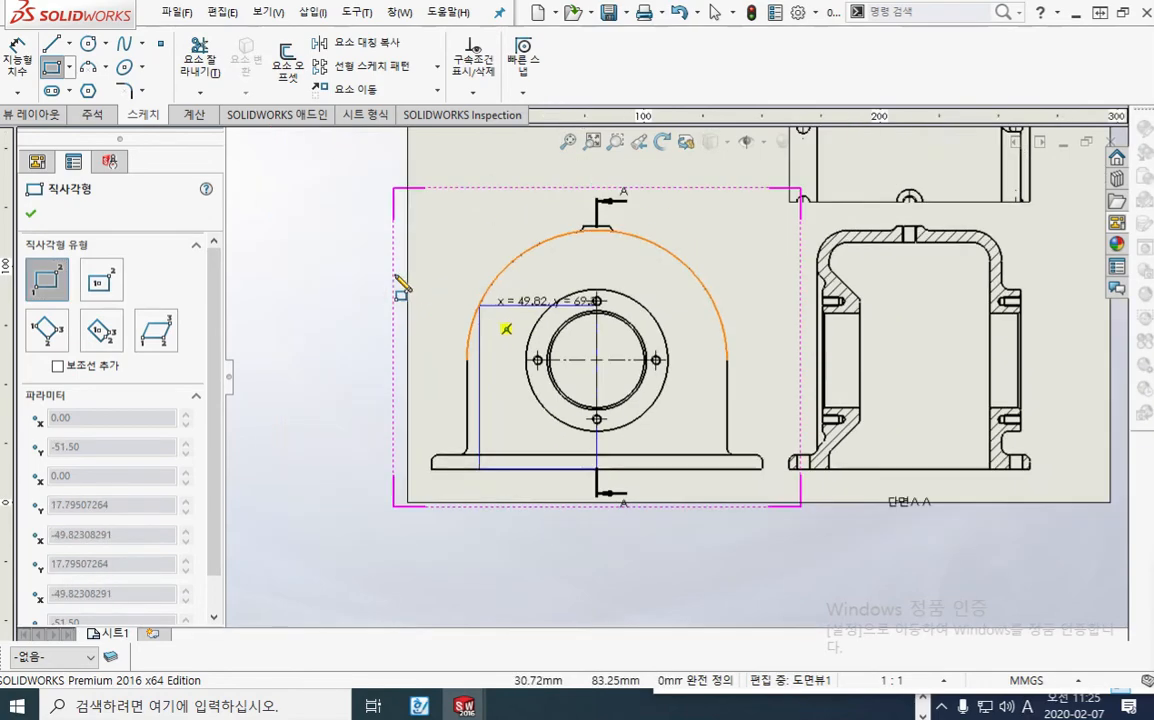
middle_click_drag(420, 190, 433, 258)
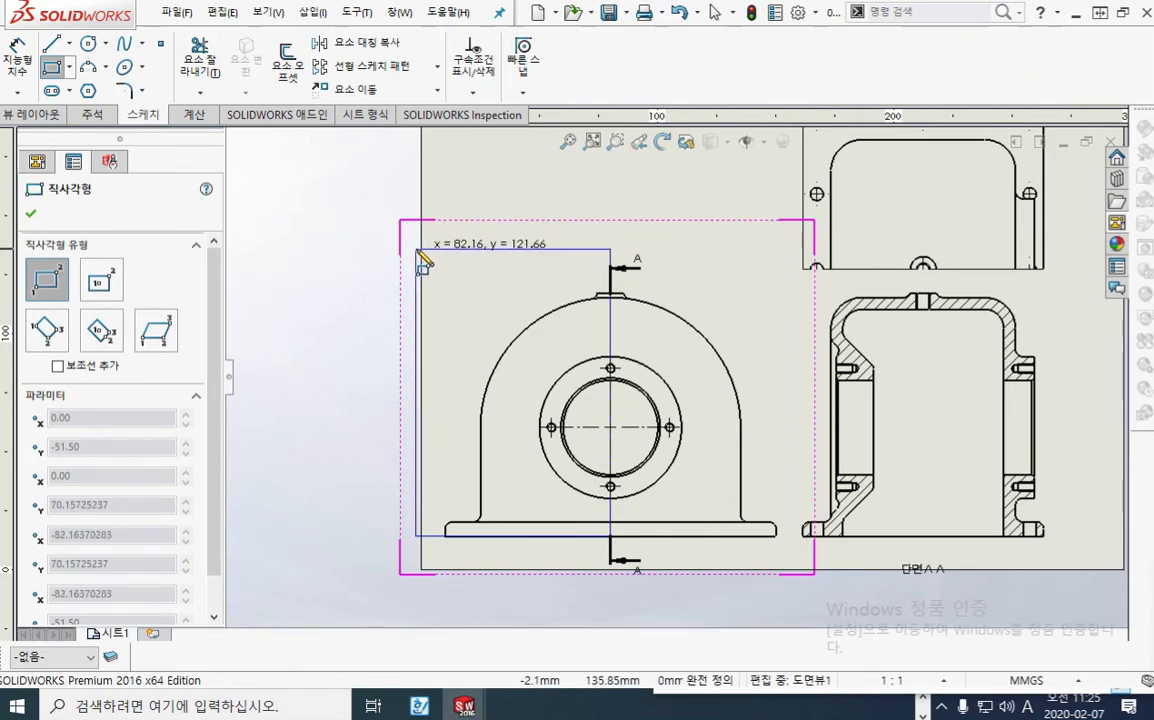
left_click(417, 249)
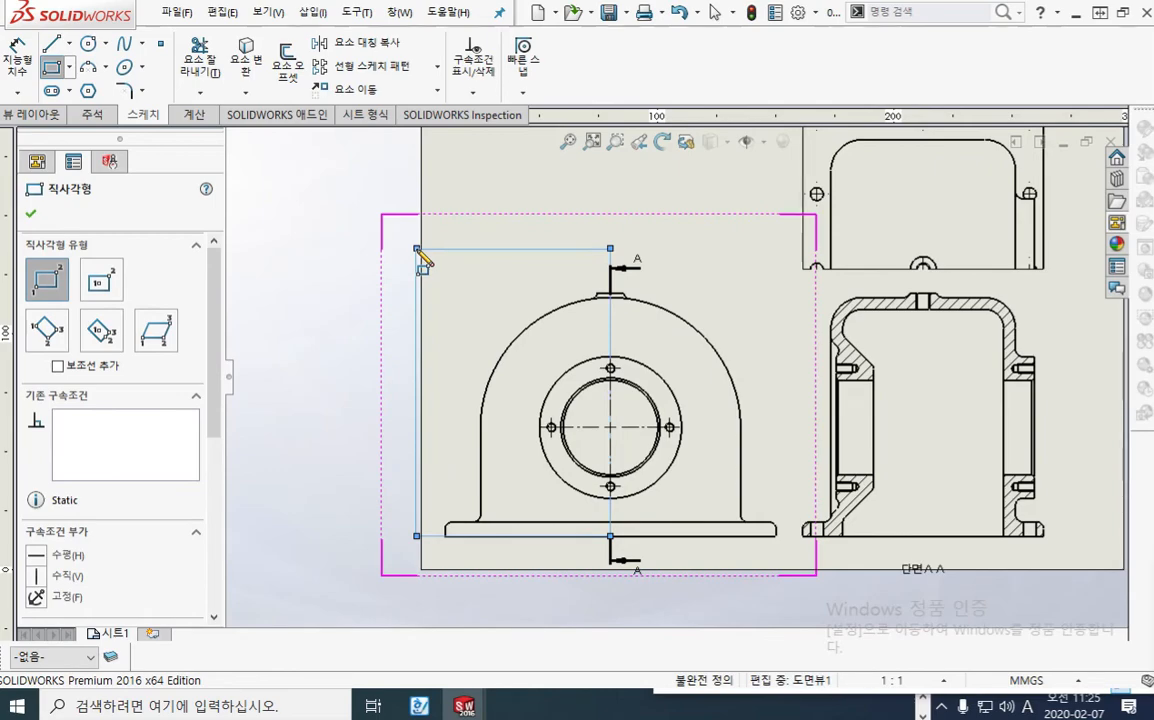
left_click(38, 116)
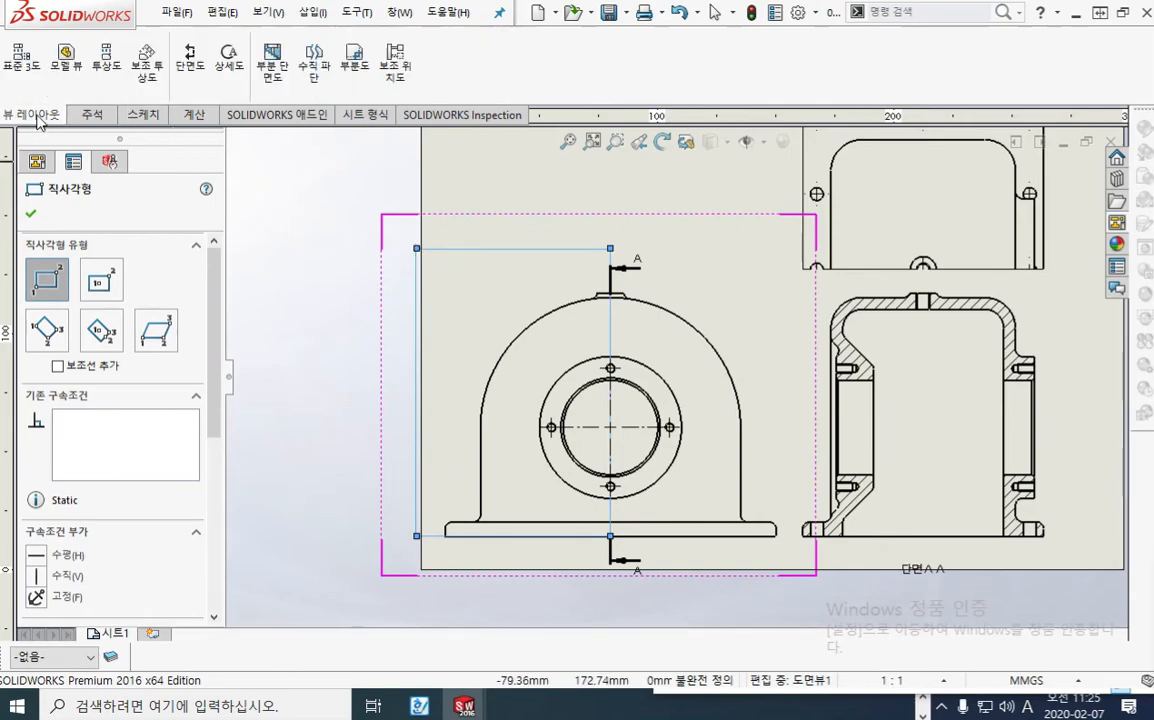
left_click(353, 60)
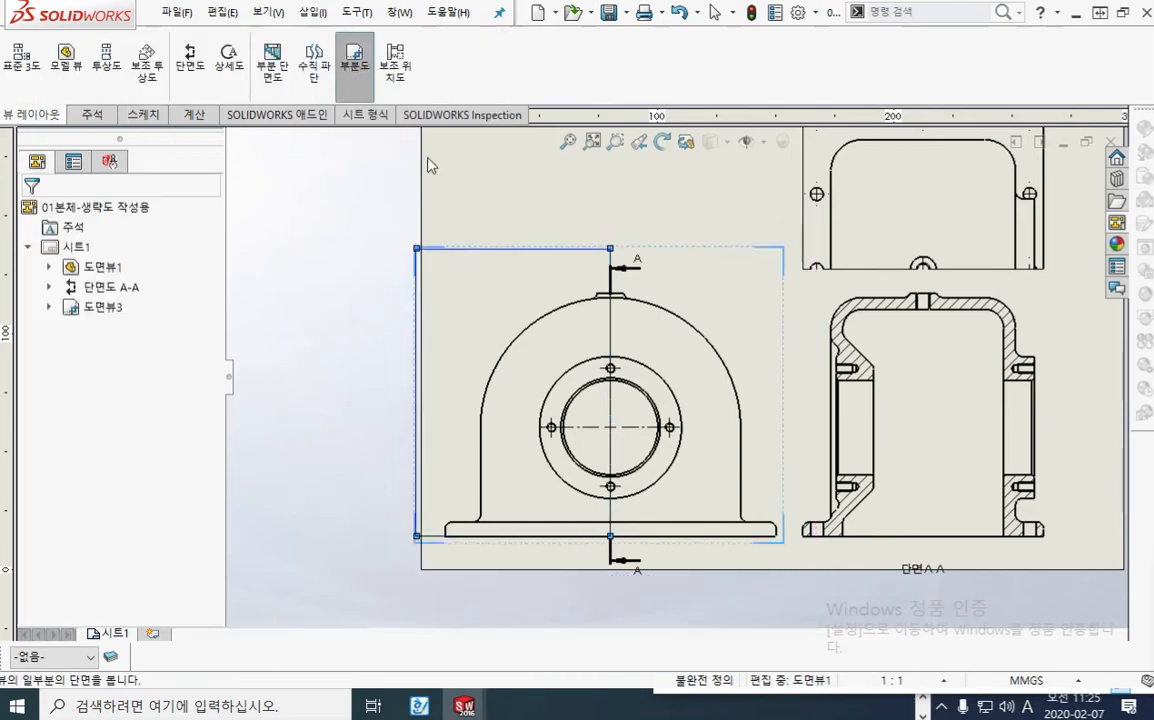
Step: Move the cropped front view closer to section A-A and deselect it
middle_click_drag(739, 410, 525, 400)
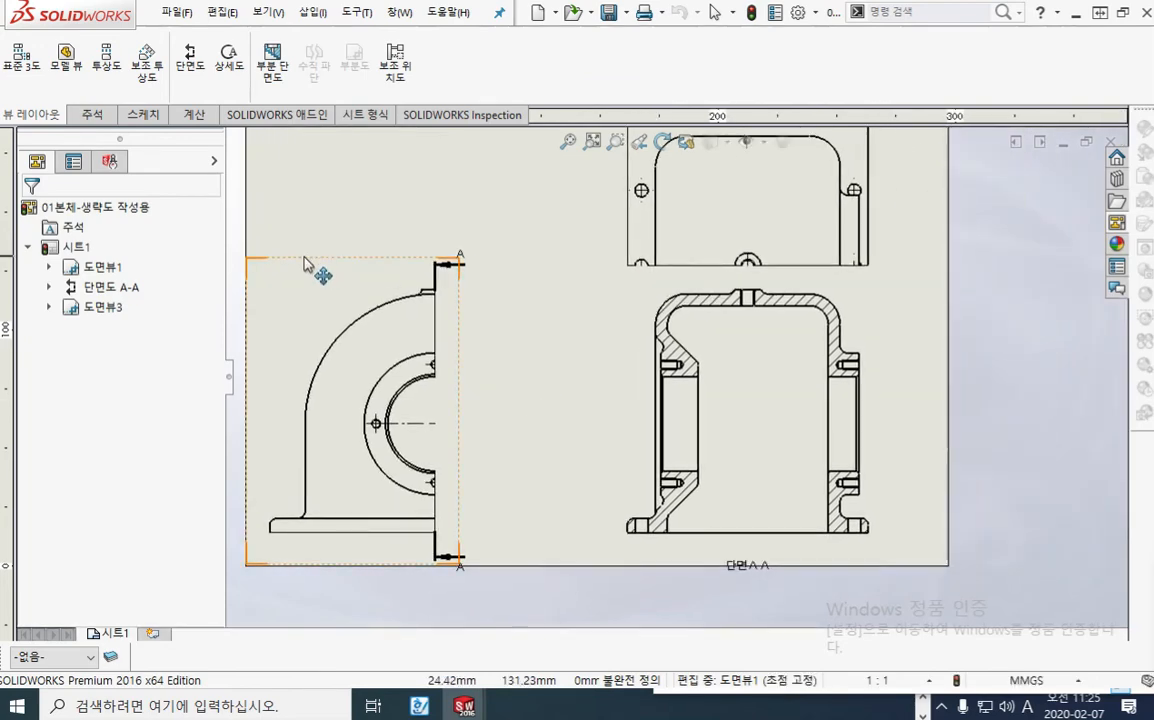
mouse_move(304, 258)
left_mouse_down()
mouse_move(402, 258)
mouse_move(348, 240)
mouse_move(393, 242)
mouse_move(409, 269)
left_mouse_up()
middle_click_drag(892, 353, 900, 400)
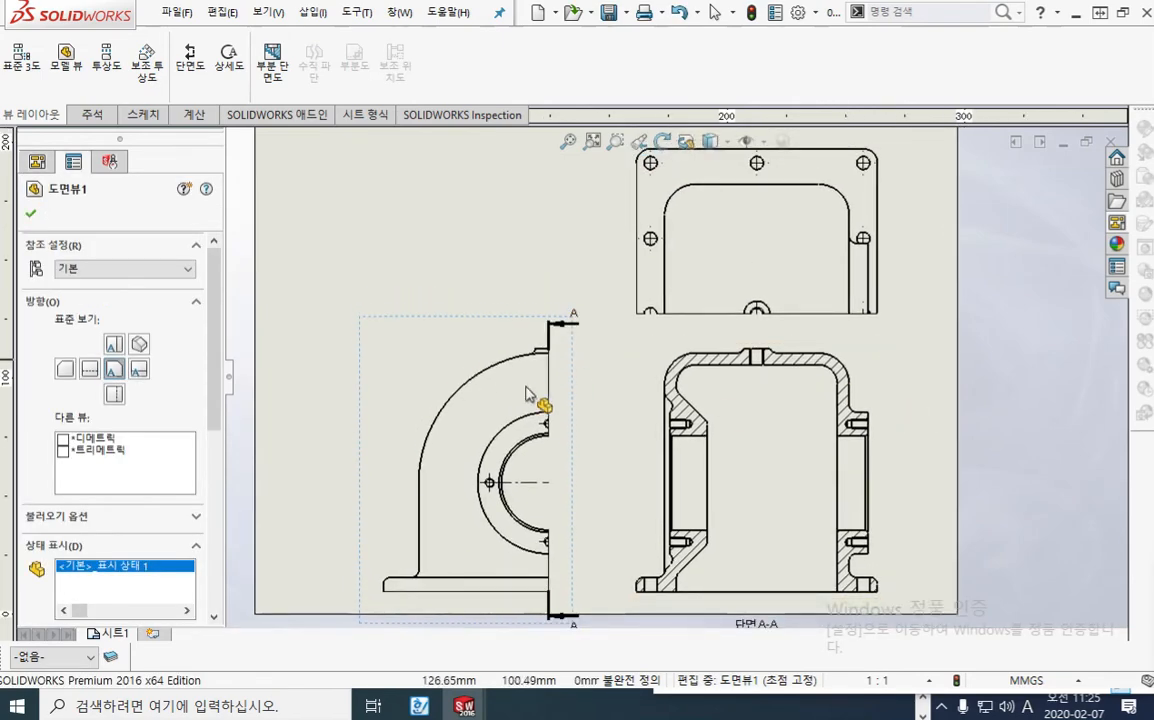
left_click(948, 366)
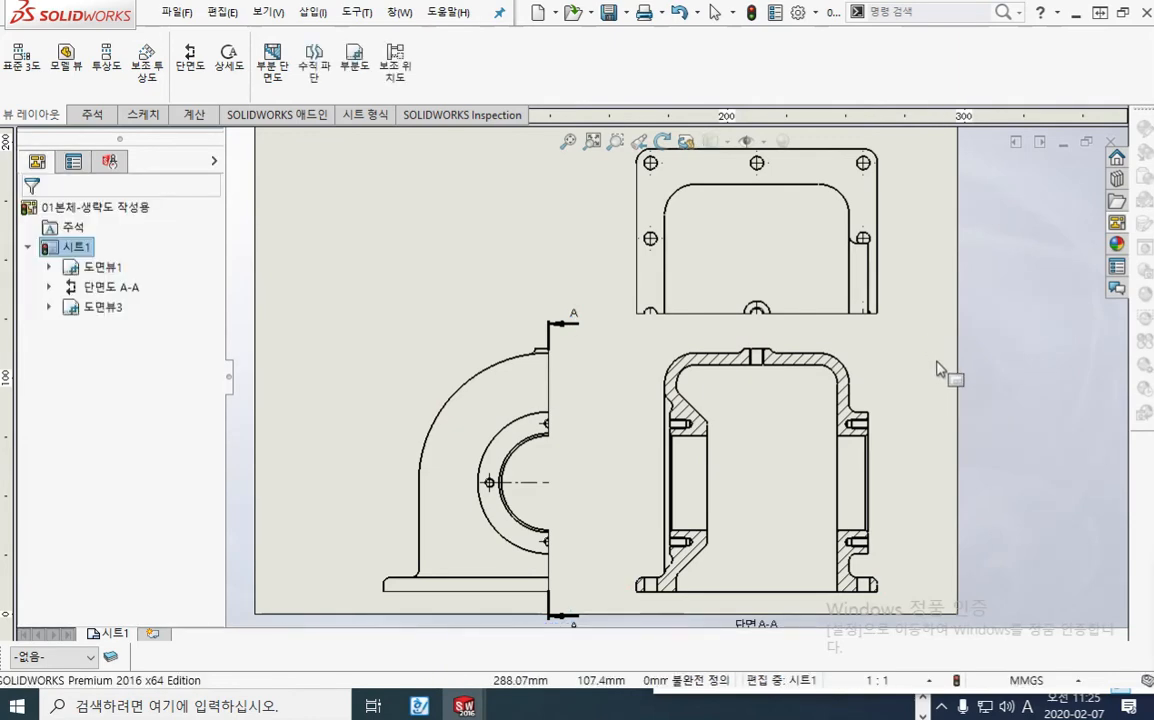
key("F12")
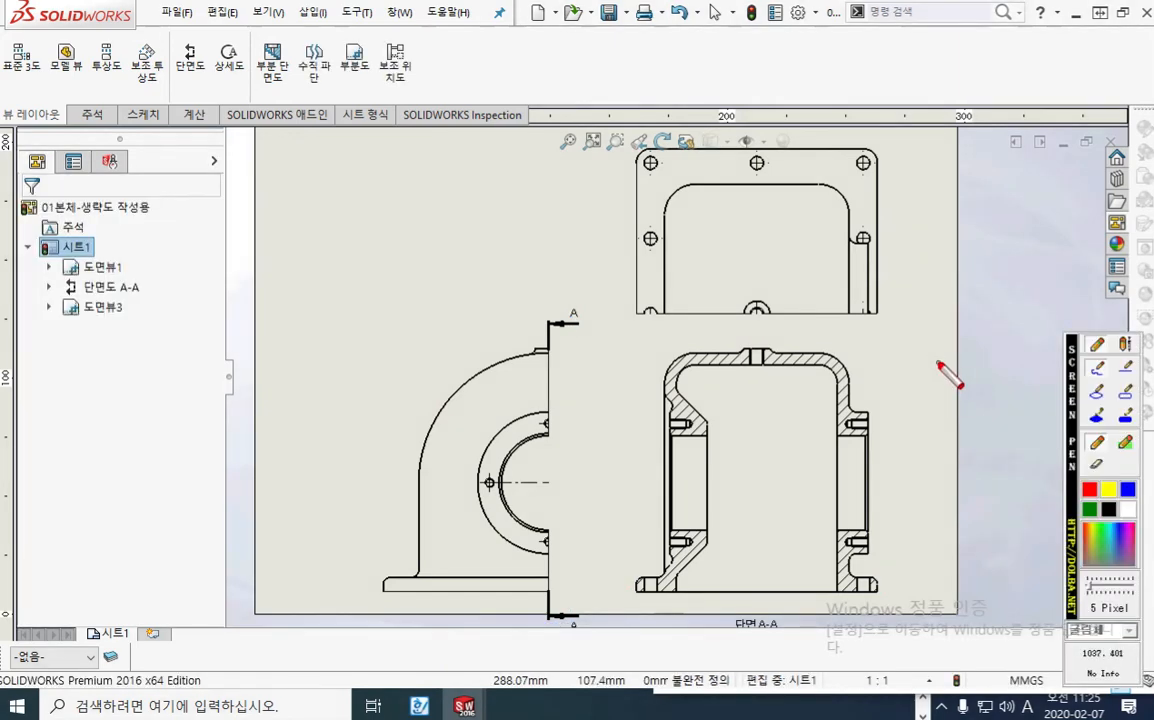
key("F12")
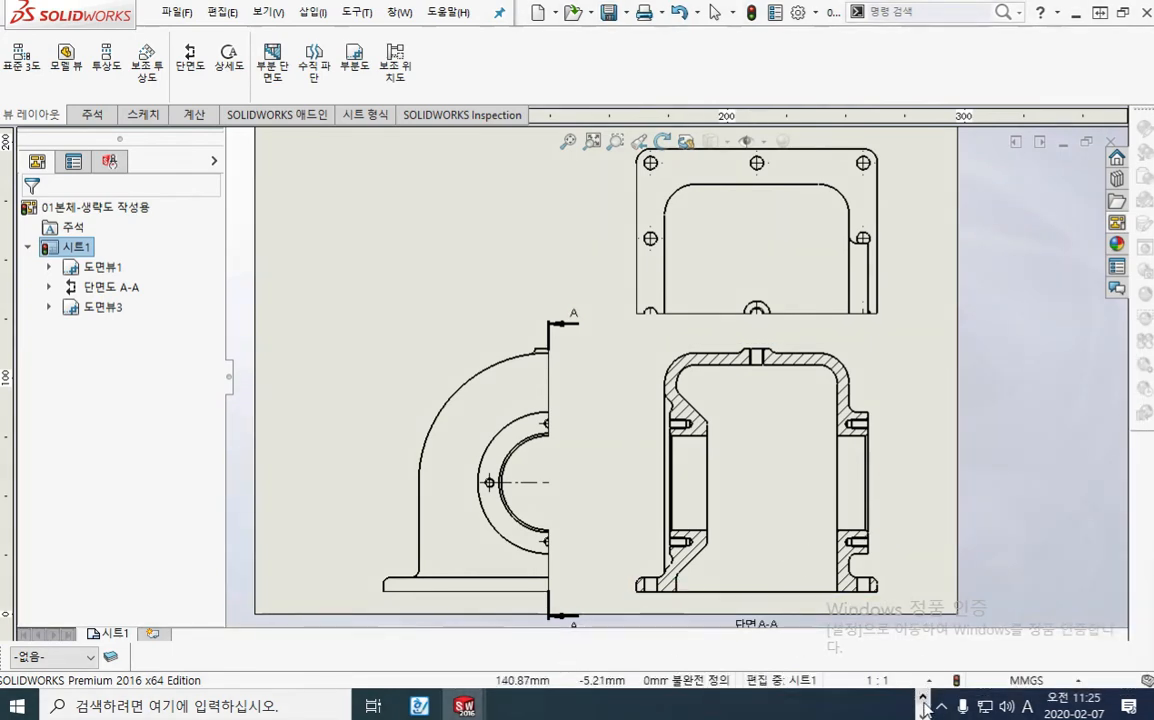
Step: Switch to the Notepad note, place the cursor after the existing text, and enlarge the window for more lines
left_click(553, 708)
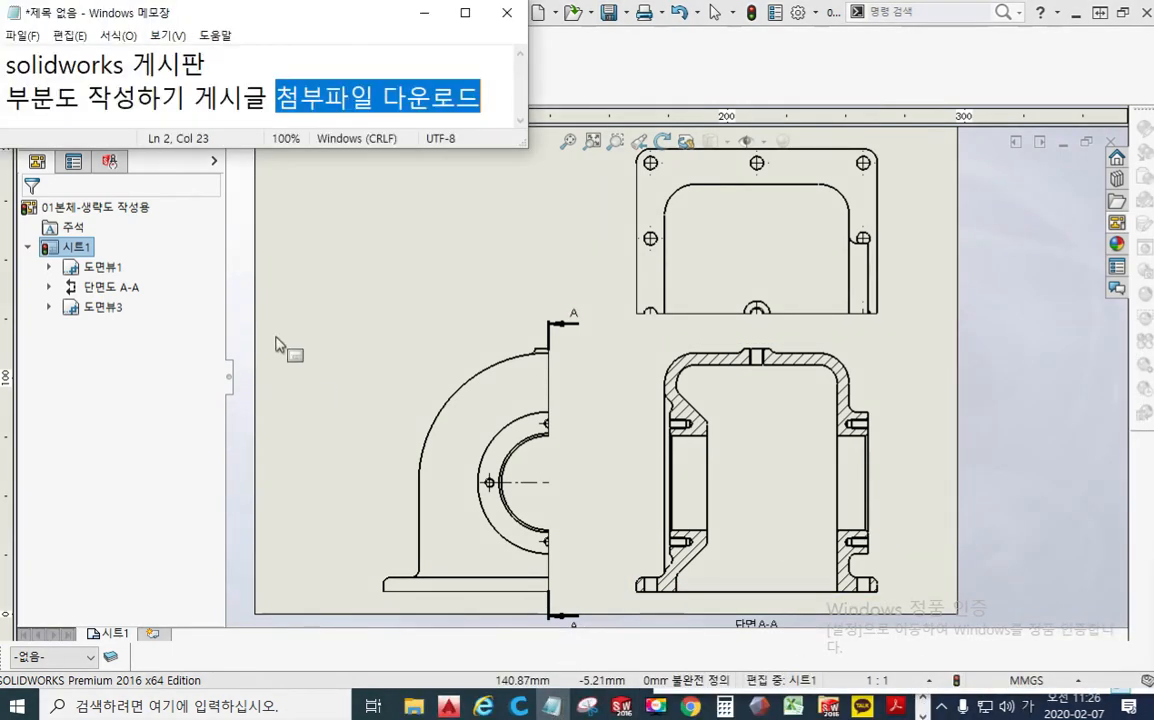
left_click(498, 104)
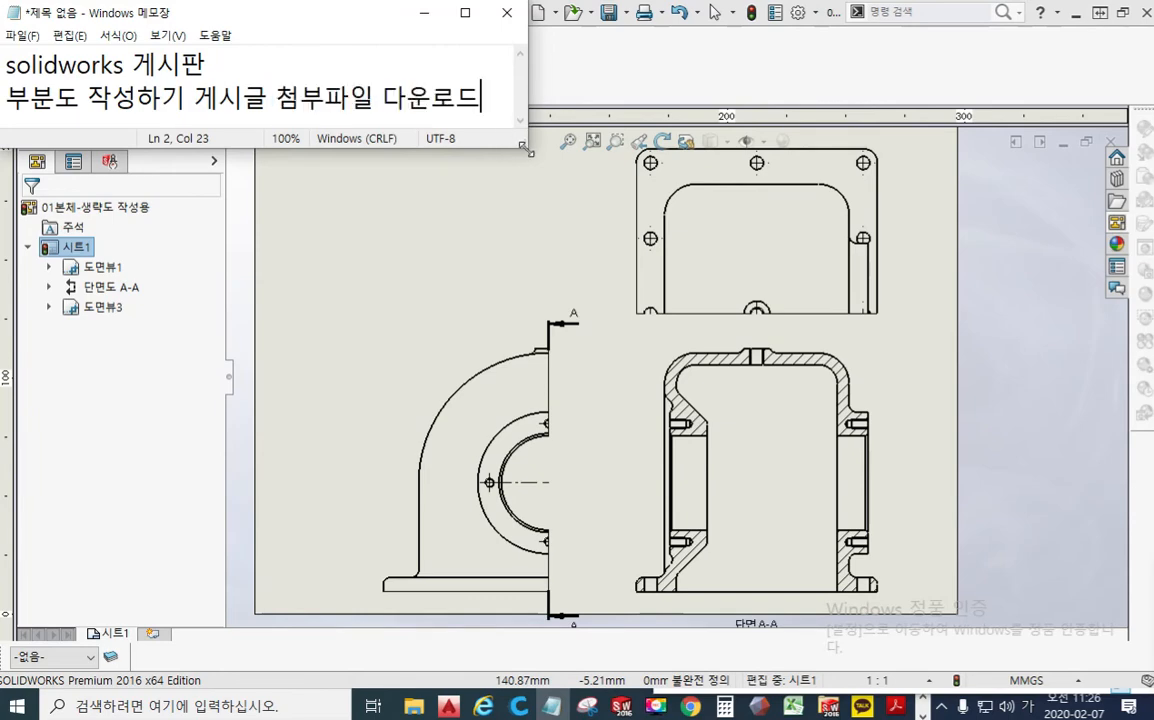
mouse_move(524, 146)
left_mouse_down()
mouse_move(440, 376)
mouse_move(615, 390)
left_mouse_up()
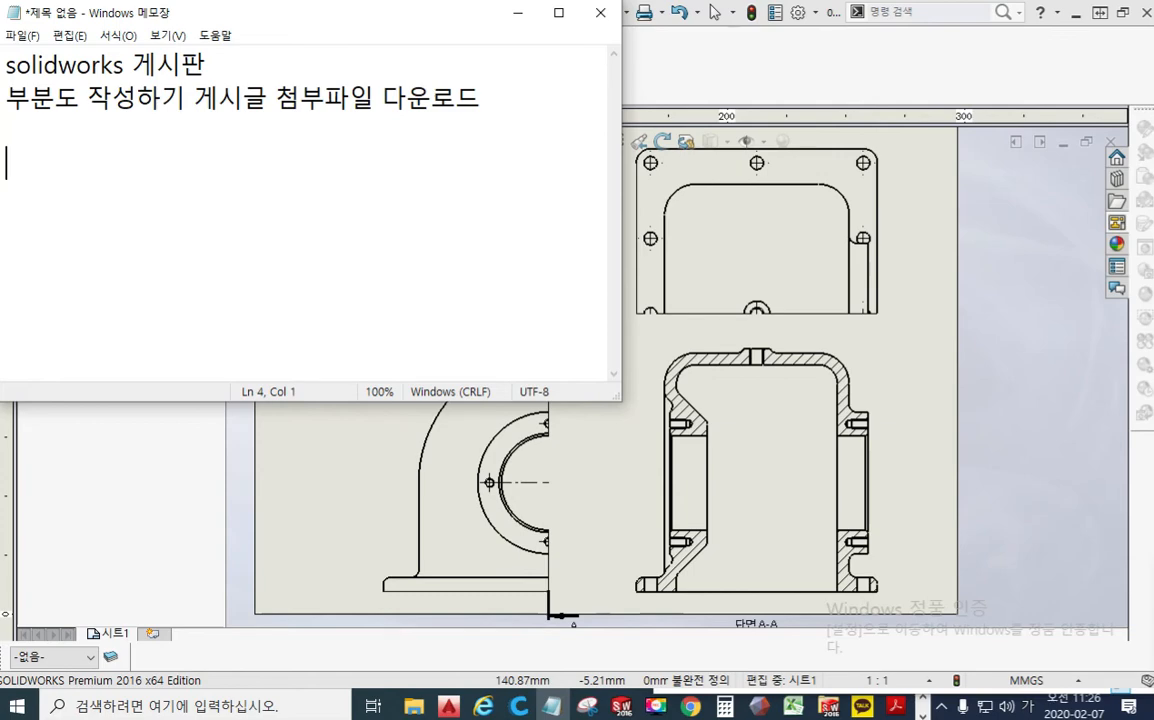
Step: Write the workflow line "좌측면(모체)>단면도>좌측면 부분도기능(생략도)" below the existing note text, leaving one blank line between
type("좌ㅓㅊ")
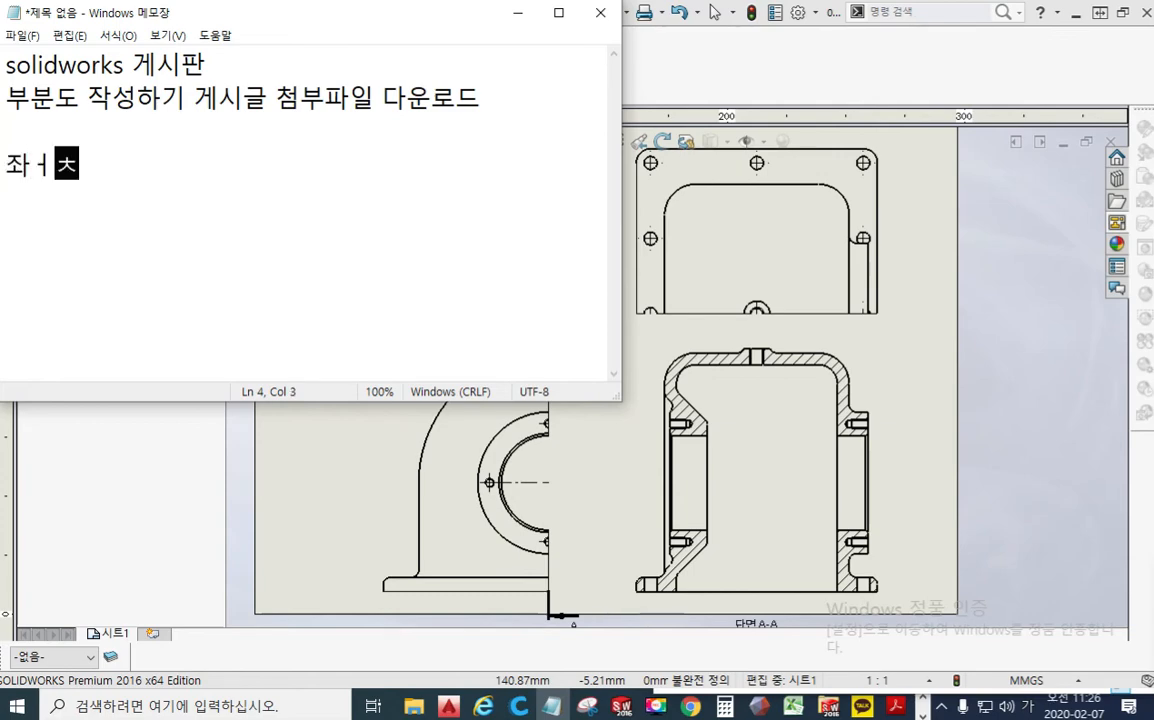
key("BackSpace")
key("BackSpace")
type("ㅊ")
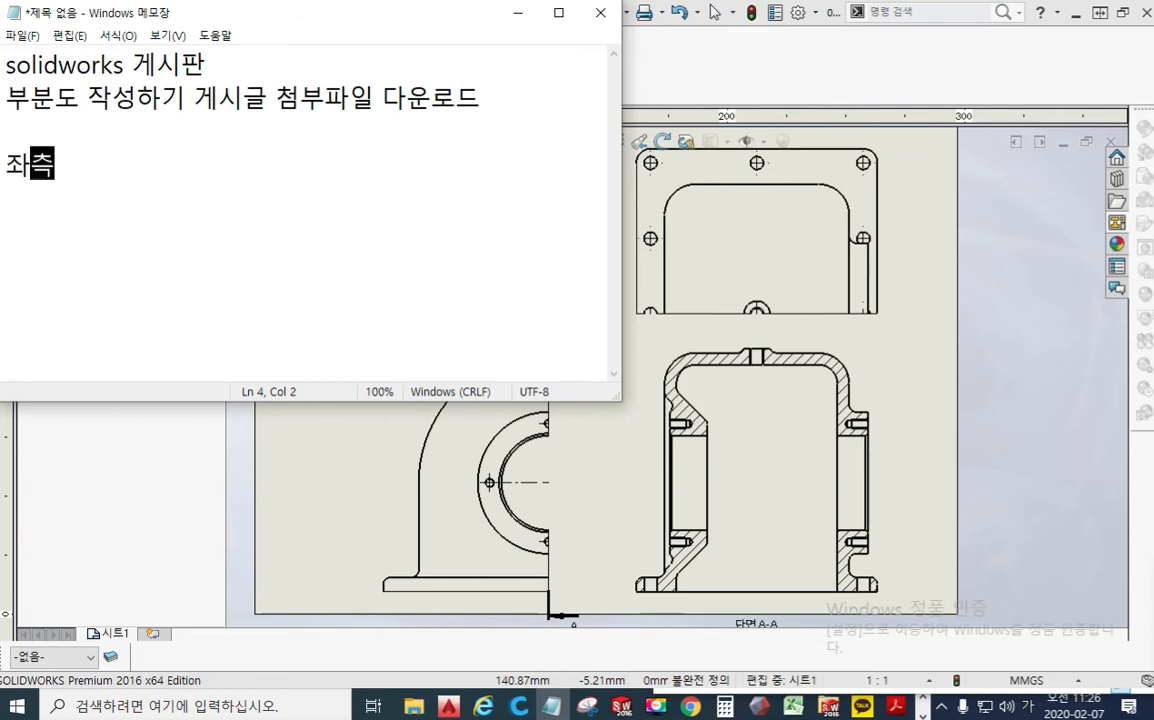
type("며")
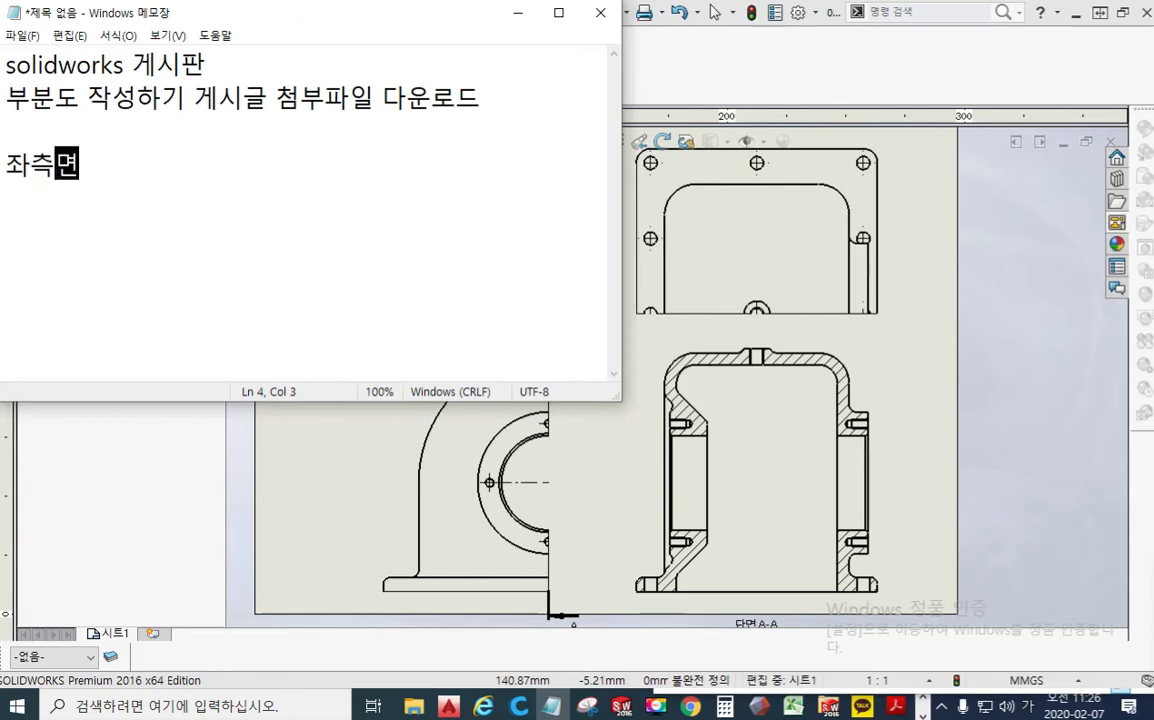
type("(모체")
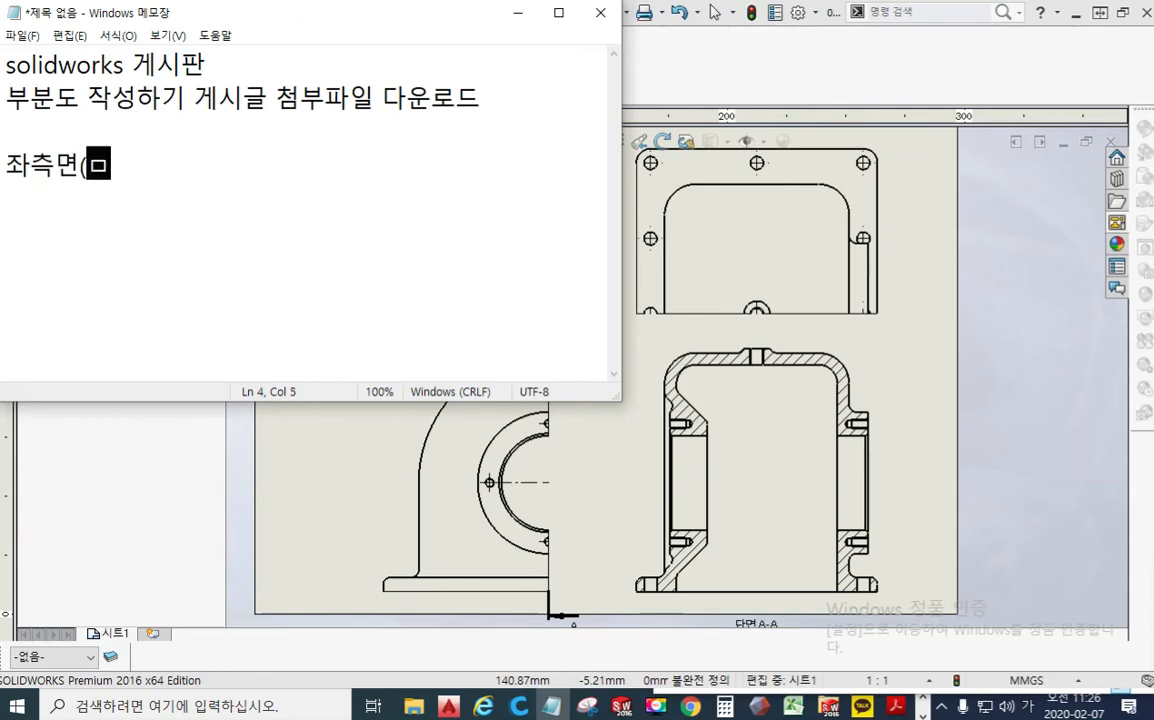
type(")")
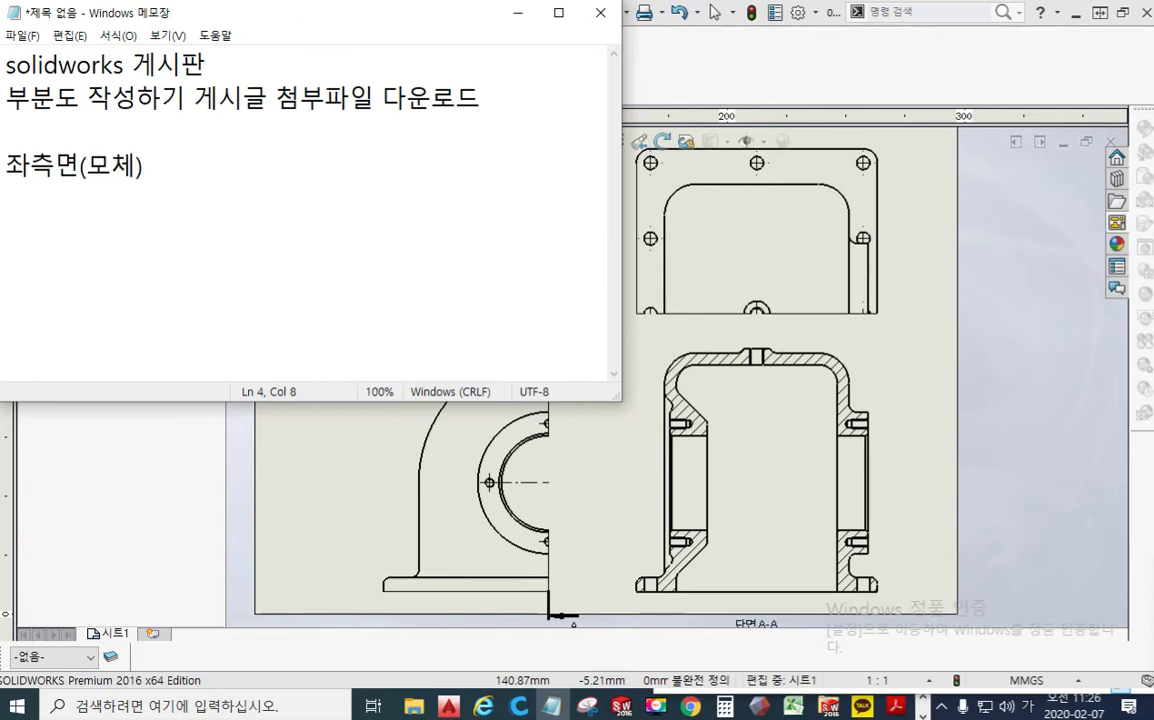
type(">단면도")
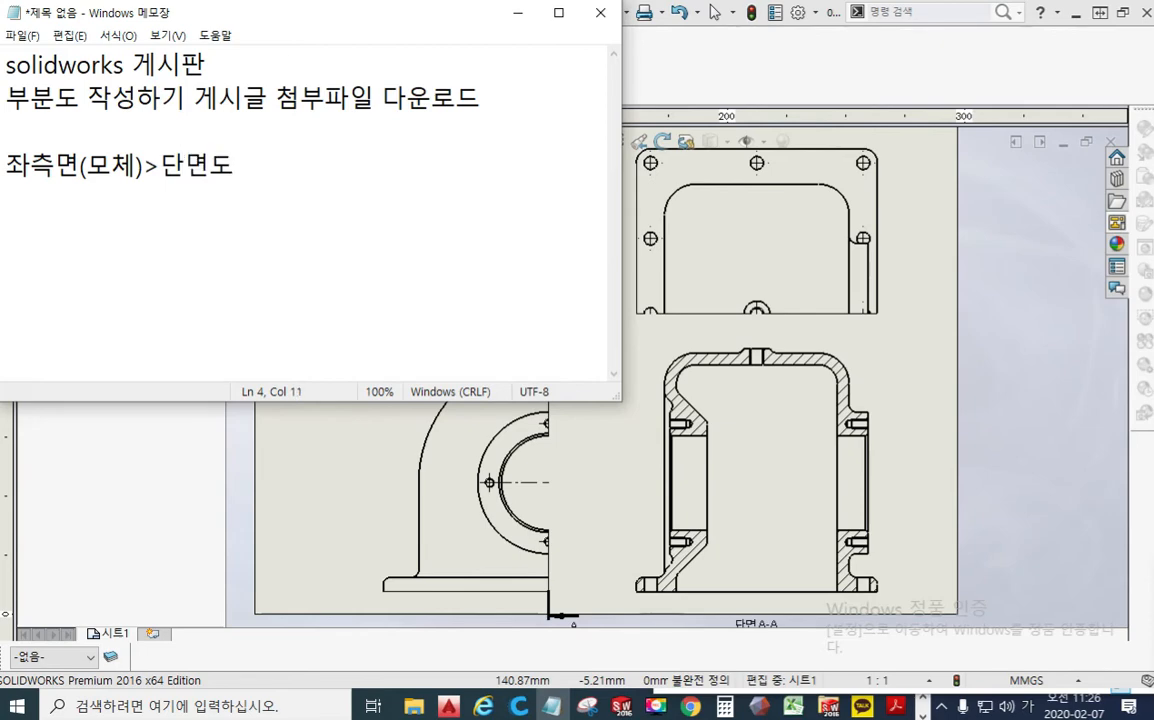
type(">")
type("좌측며")
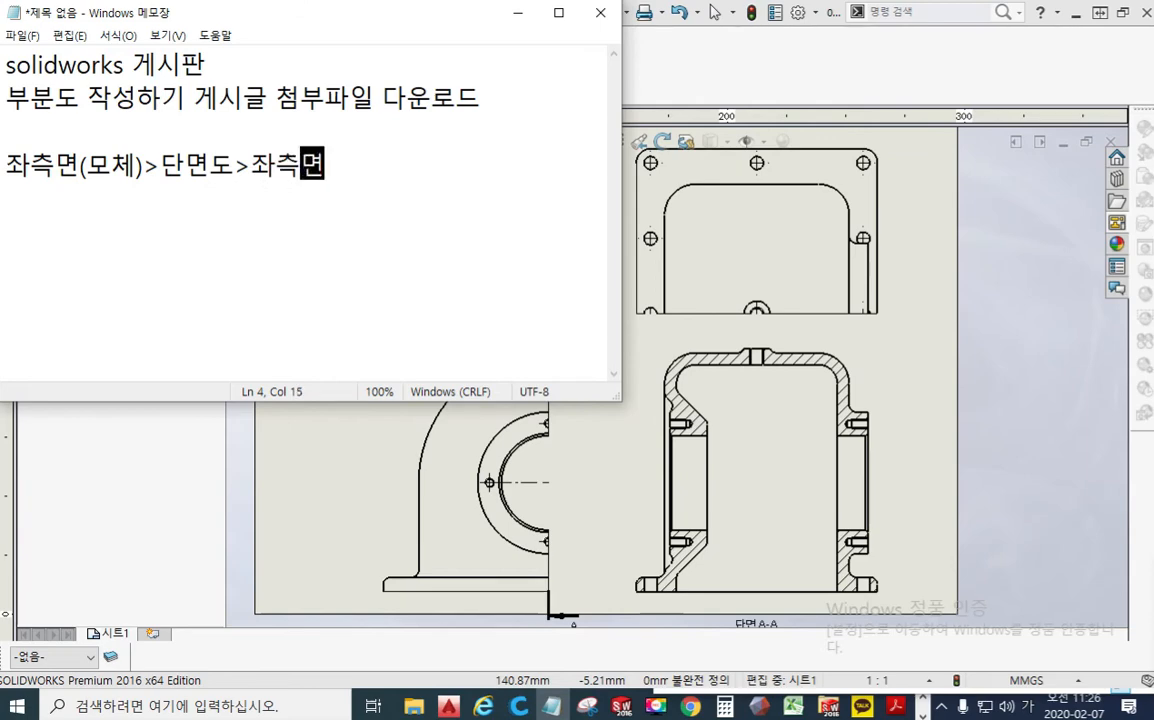
type(" 부분도")
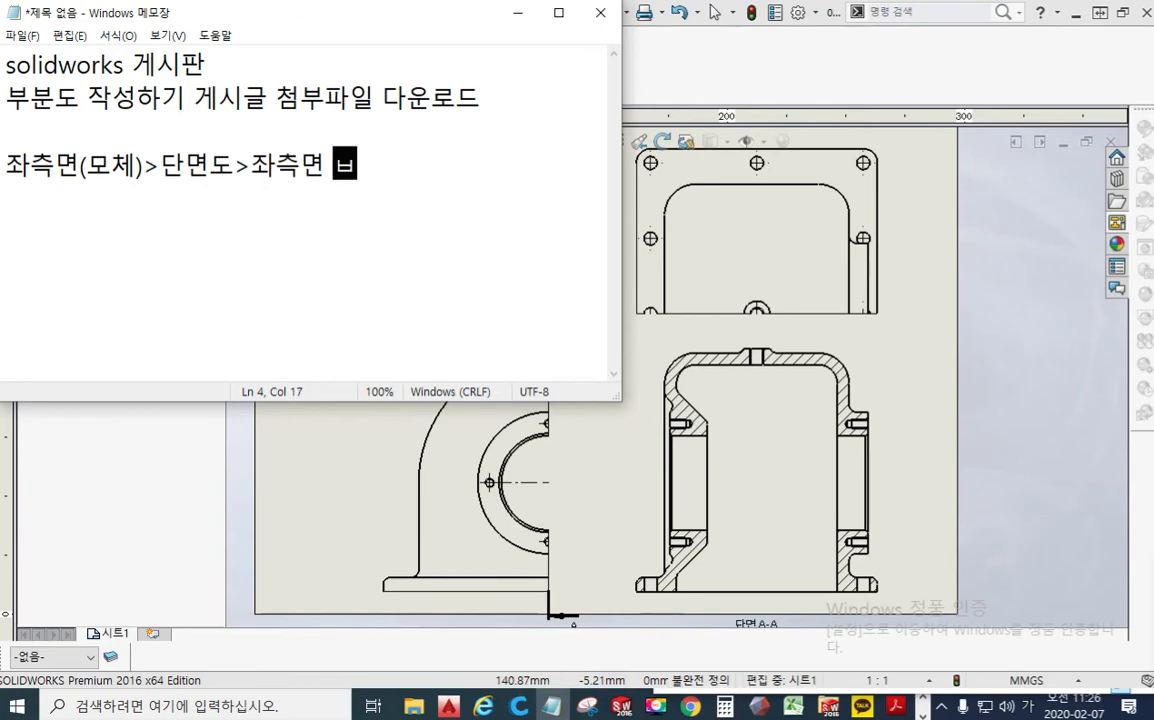
type("기느")
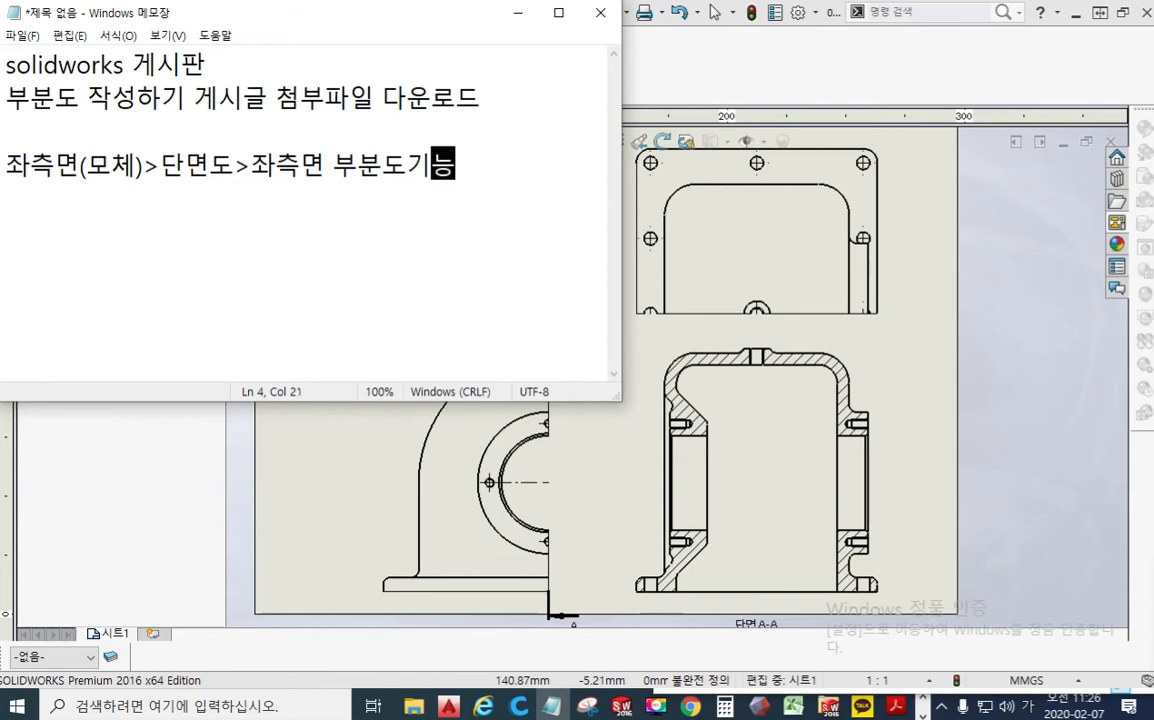
type("(ㅅ생략")
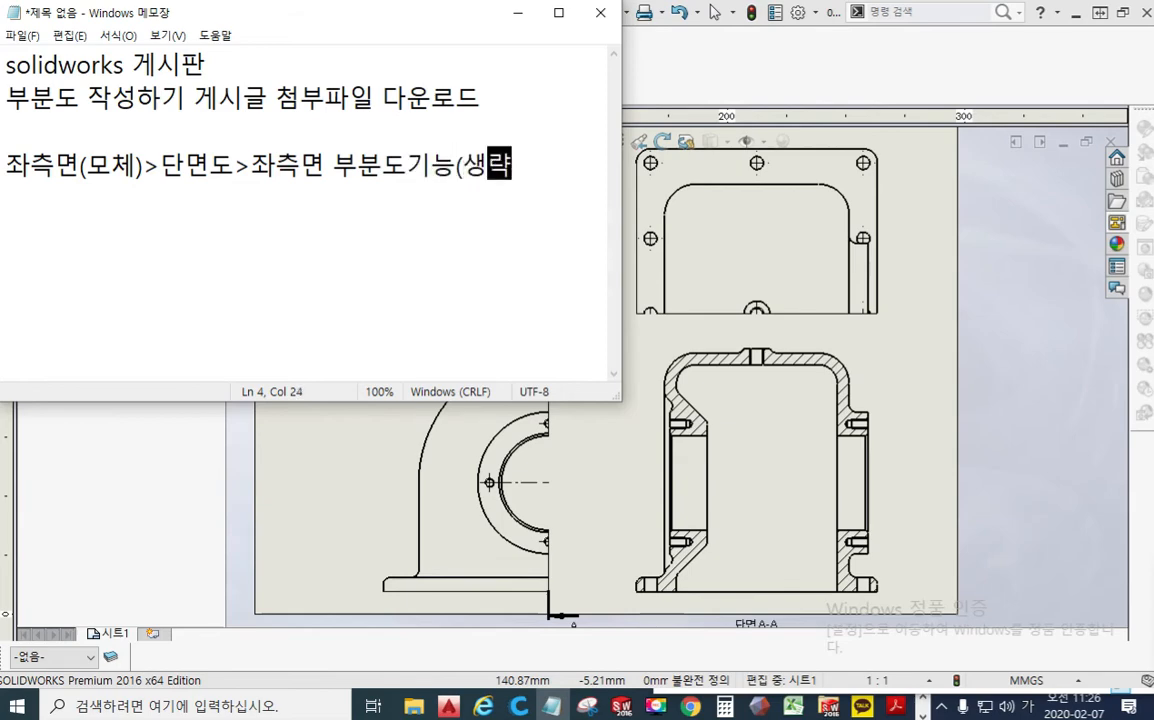
type("도)")
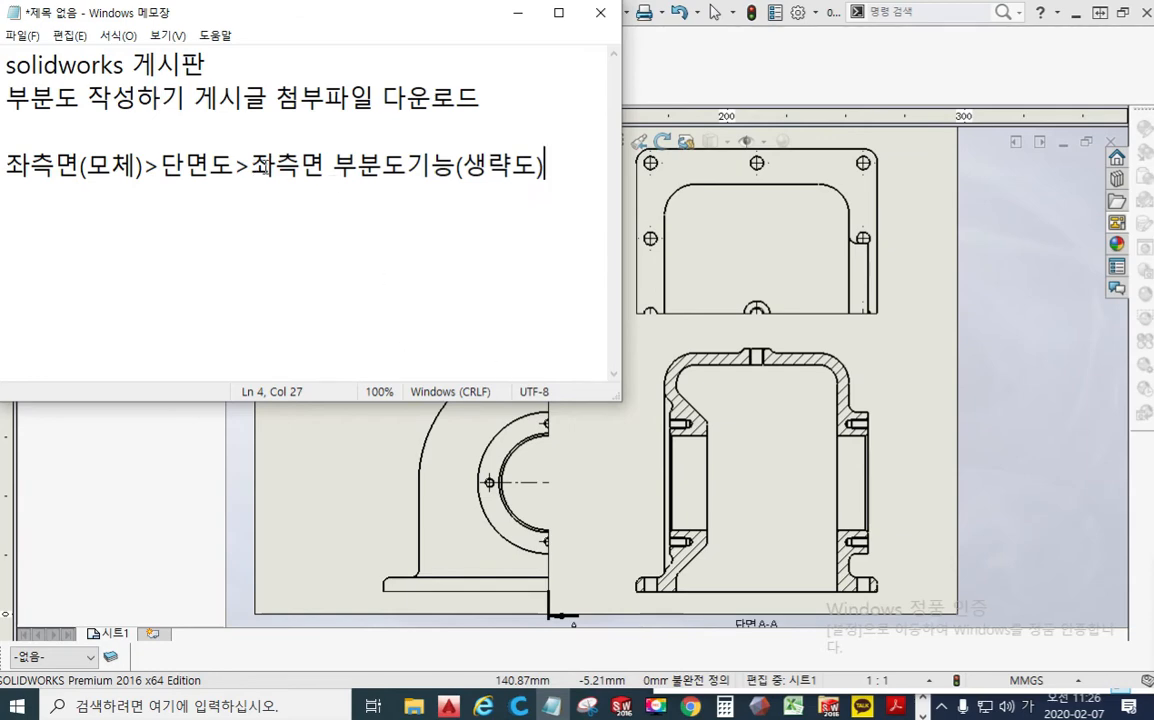
Step: Highlight the parts of the note's workflow line one after another: the 좌측면 부분도기능 part, 단면도, the opening sequence, and 생략도
left_click_drag(251, 166, 539, 168)
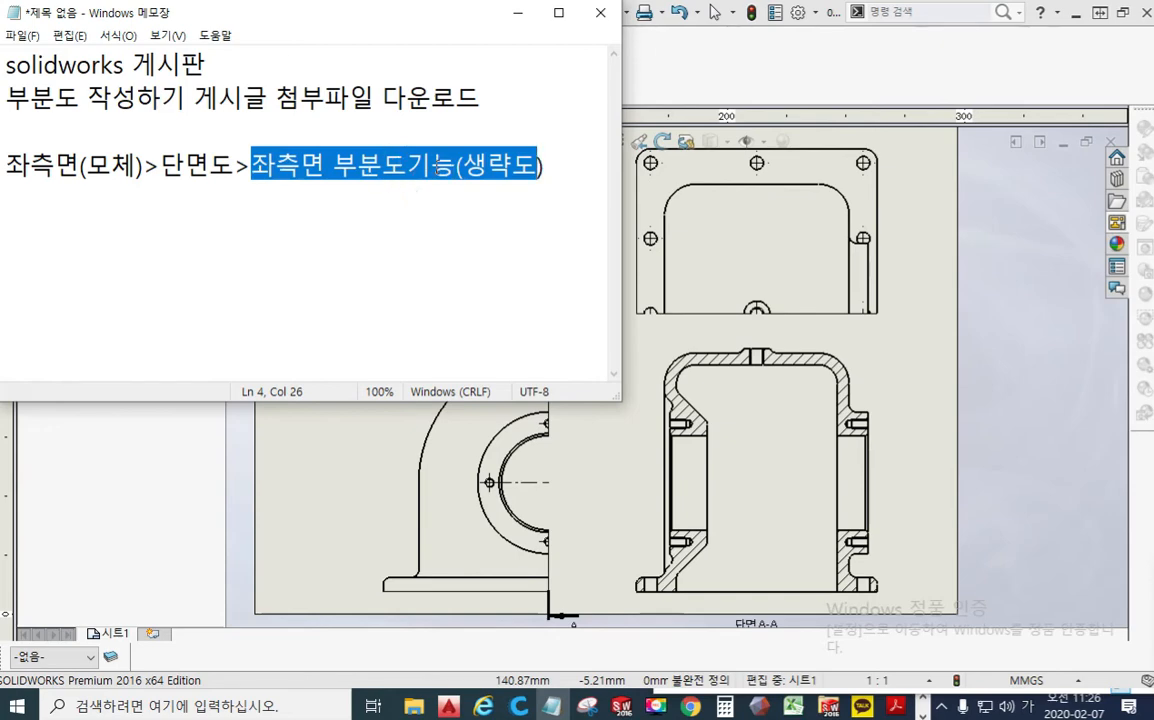
left_click_drag(166, 166, 234, 166)
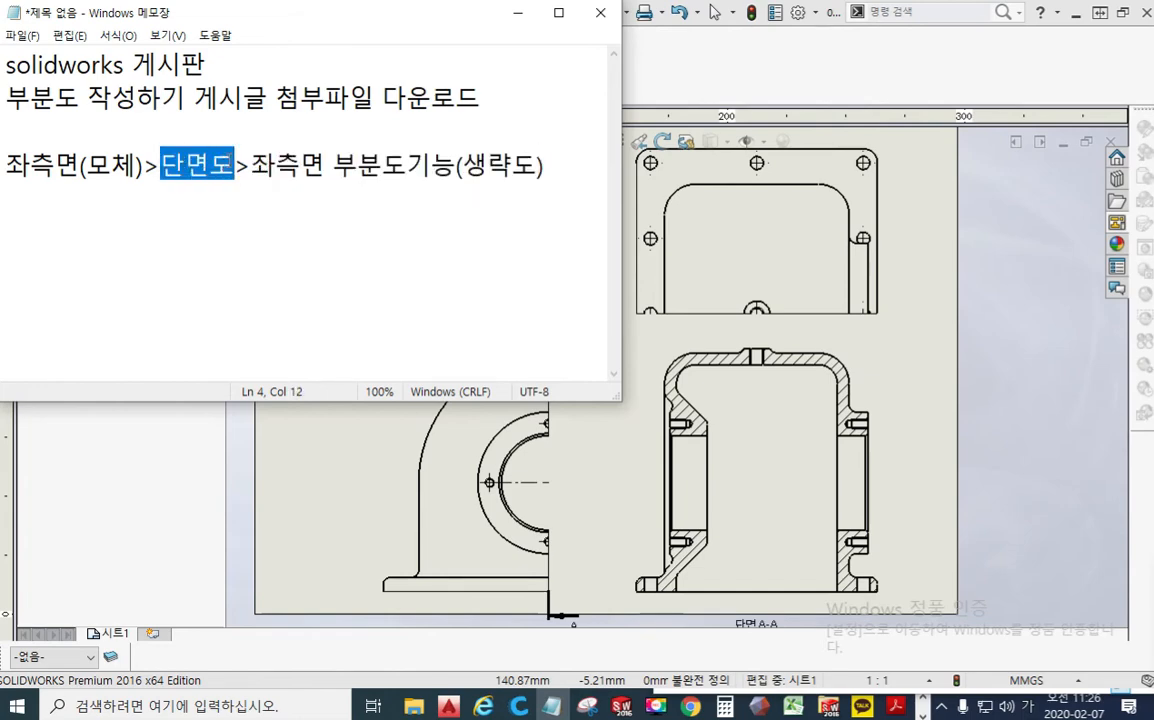
left_click_drag(14, 166, 234, 166)
left_click_drag(456, 168, 540, 167)
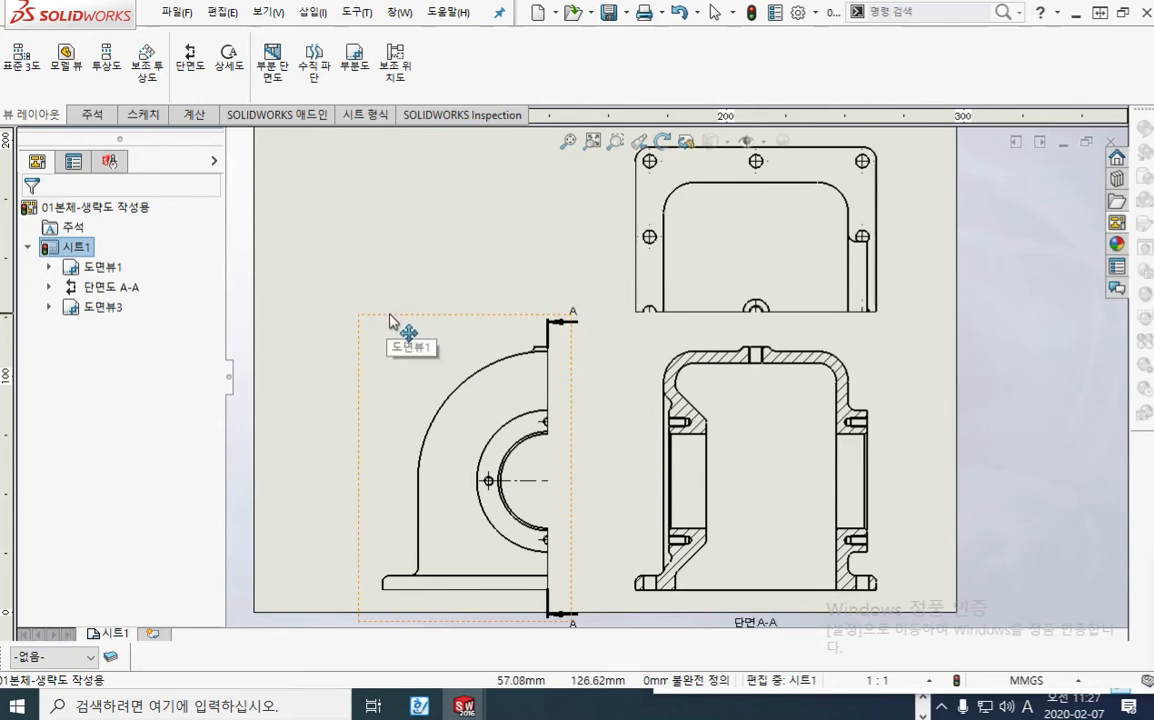
Step: Switch back to SOLIDWORKS, shift the cropped front view slightly outward, move section A-A closer to it, and deselect it
left_click_drag(394, 324, 368, 330)
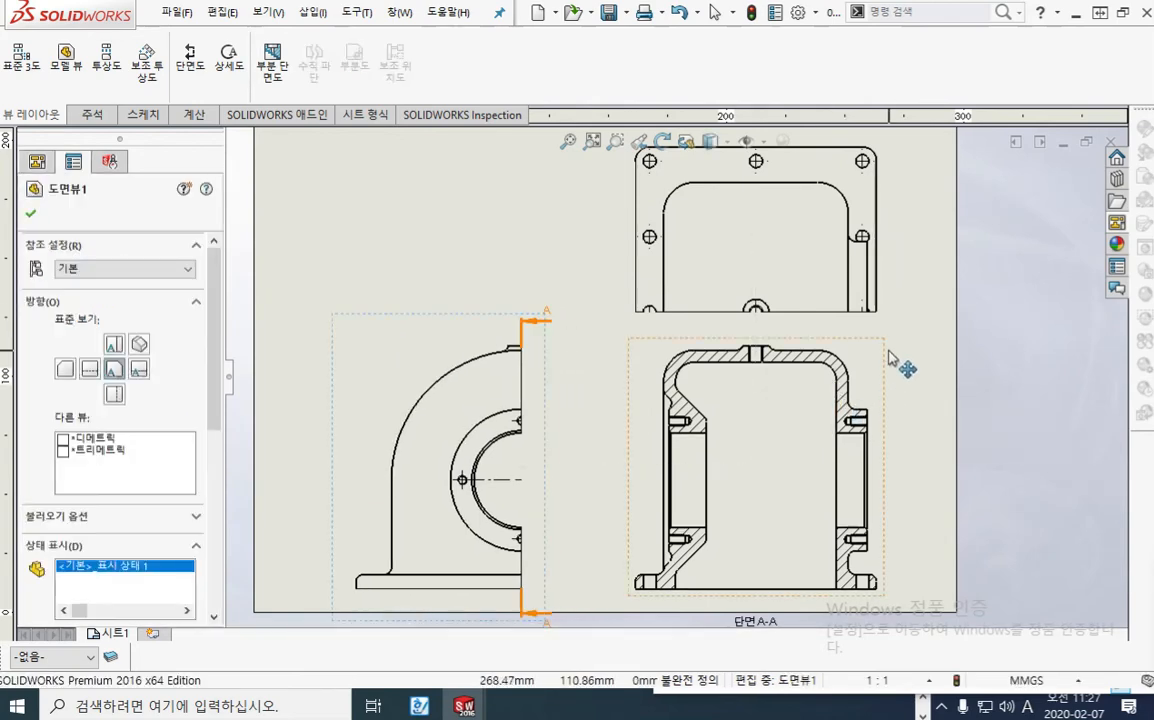
left_click_drag(883, 367, 826, 372)
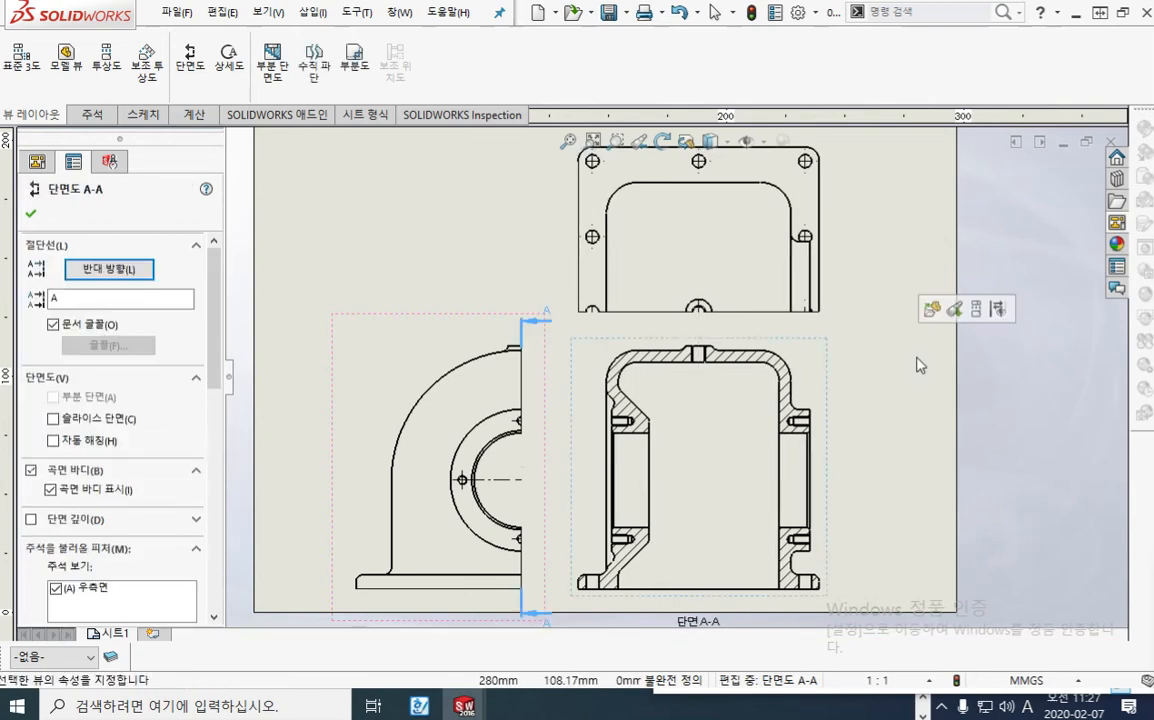
left_click(858, 398)
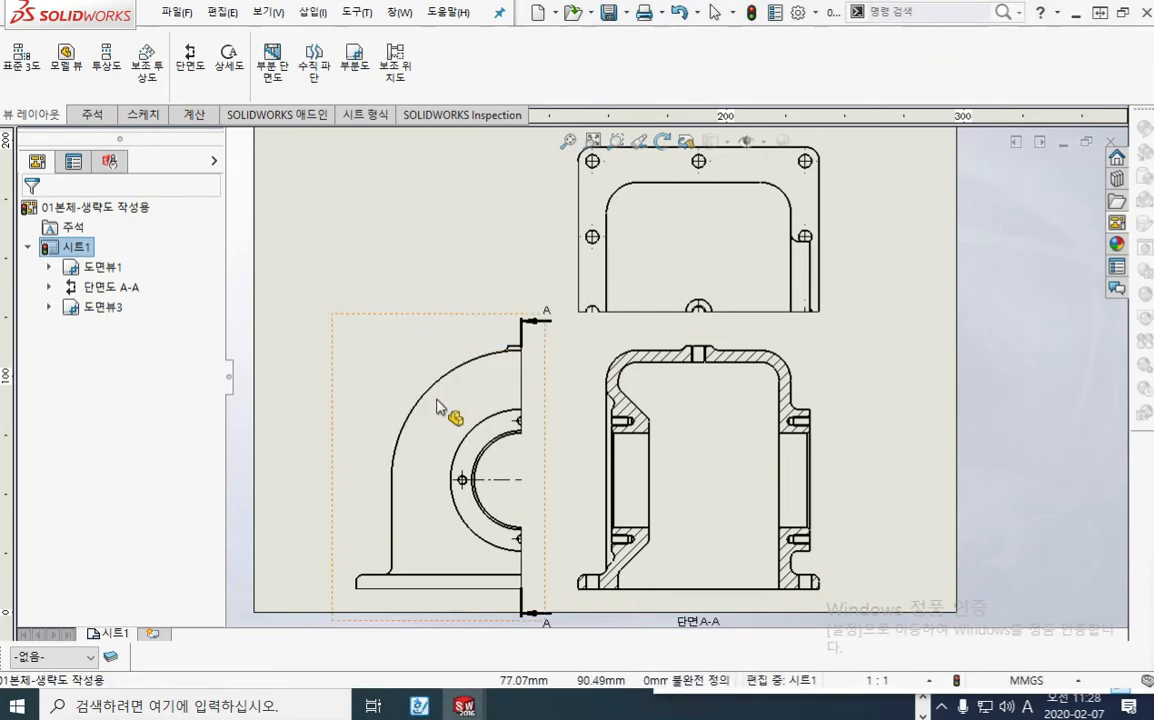
Step: Delete the centre marks from the cropped front view and the cropped plan view, including the one on the cut corner hole
left_click_drag(386, 383, 580, 585)
key("Delete")
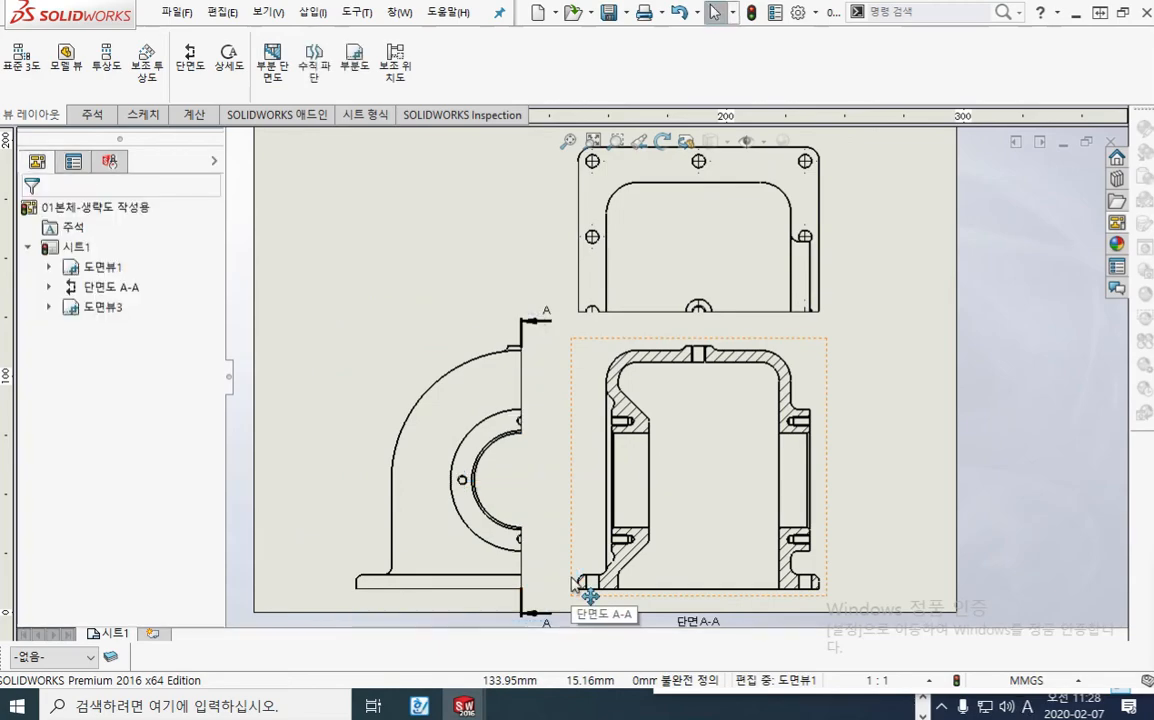
middle_click_drag(657, 206, 592, 278)
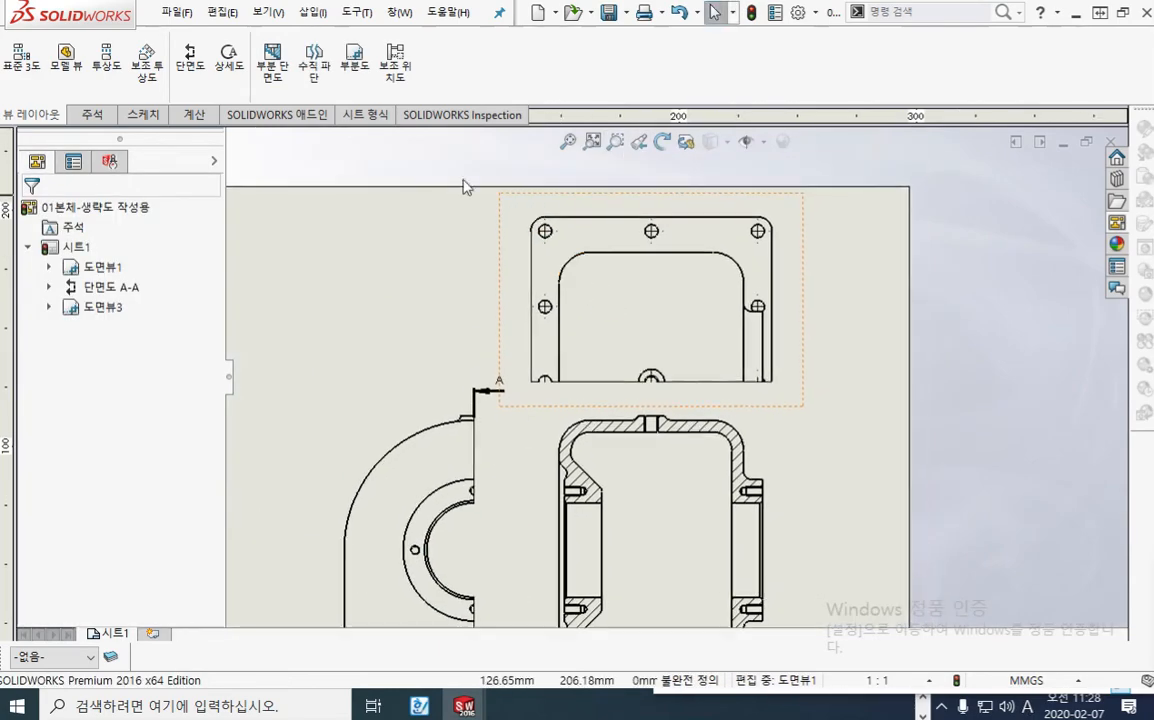
left_click_drag(477, 162, 817, 369)
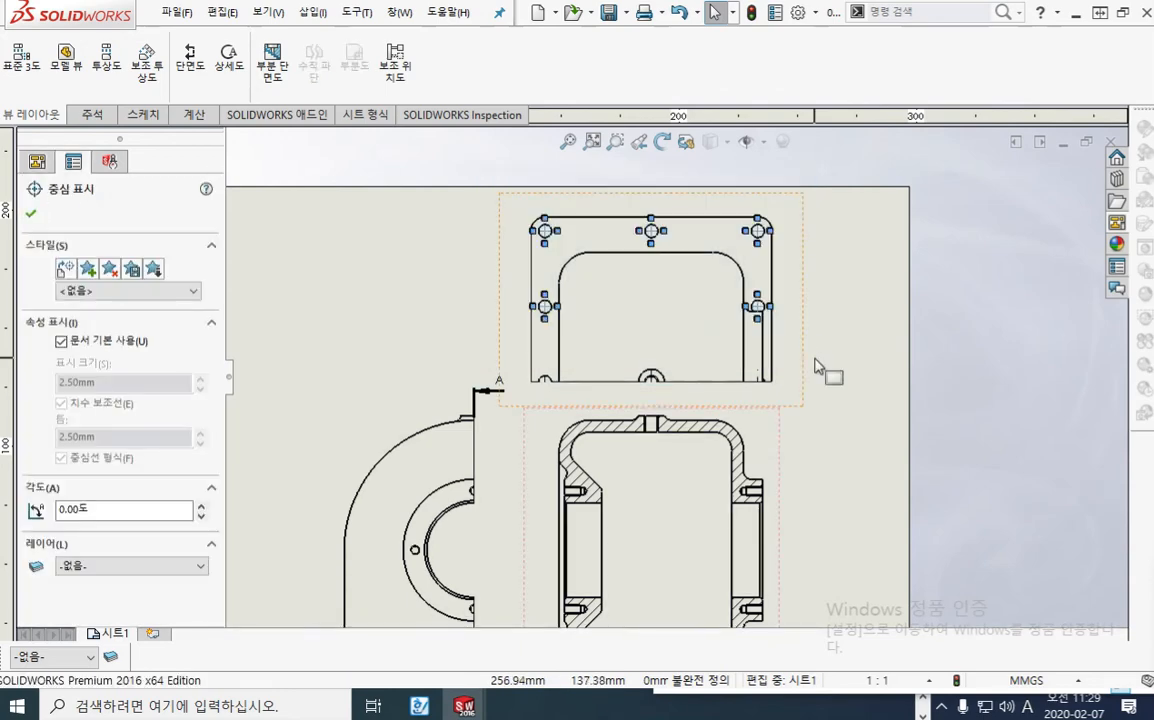
key("Delete")
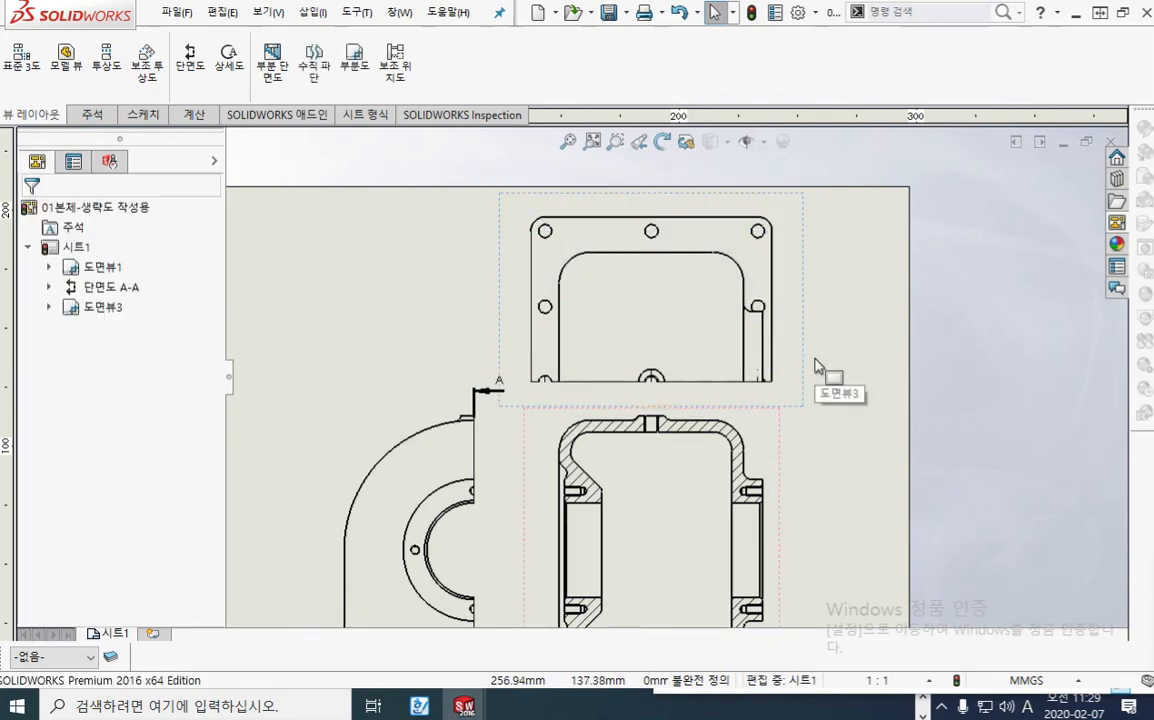
left_click(545, 382)
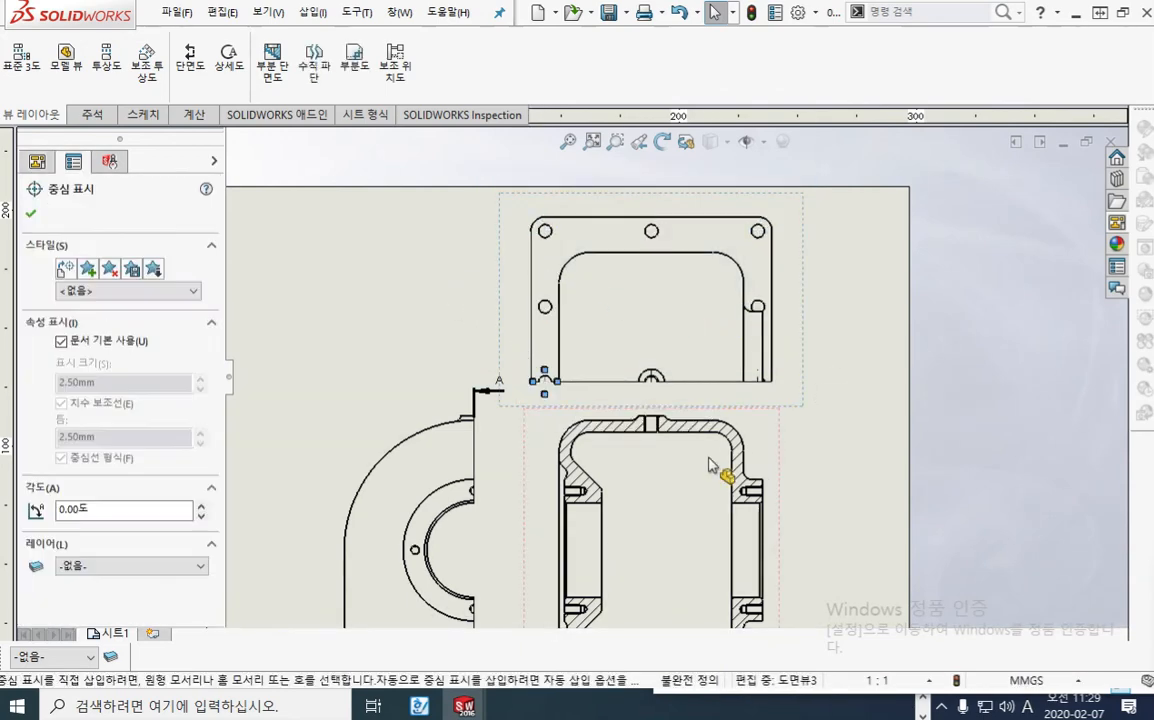
key("Delete")
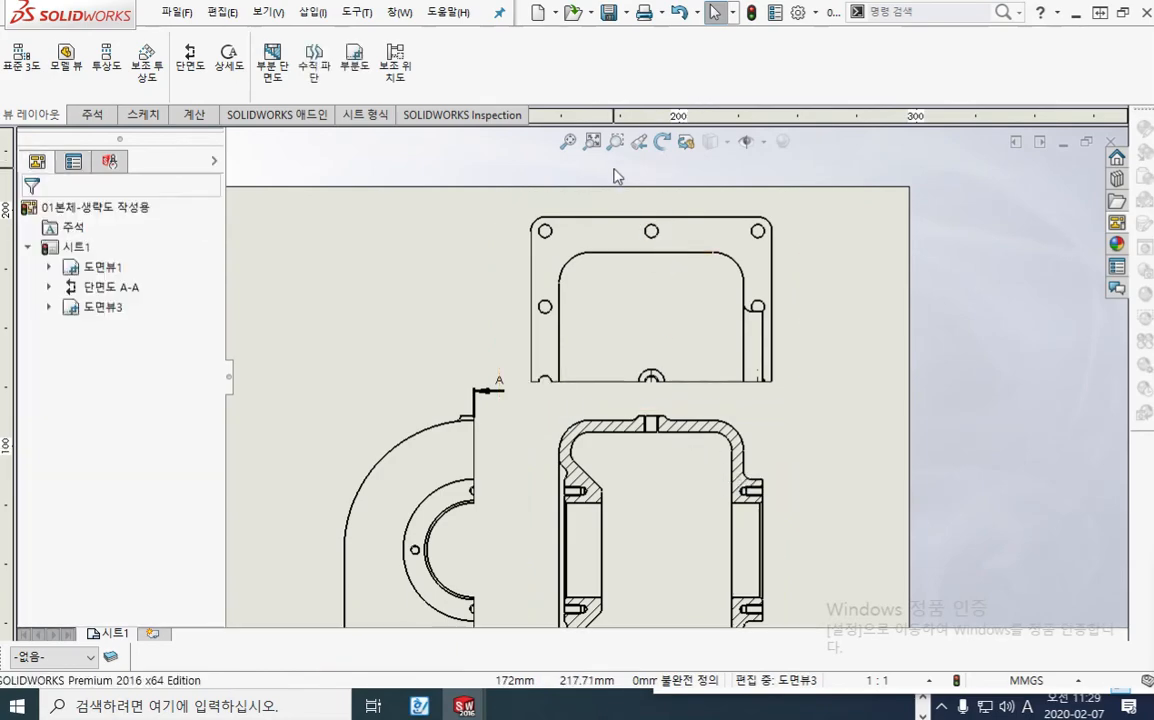
mouse_move(614, 176)
left_mouse_down()
mouse_move(847, 366)
mouse_move(858, 405)
left_mouse_up()
Step: Add centrelines in section A-A along the large horizontal bore and through the tapped holes around it
mouse_move(847, 438)
middle_mouse_down()
mouse_move(887, 373)
mouse_move(883, 411)
middle_mouse_up()
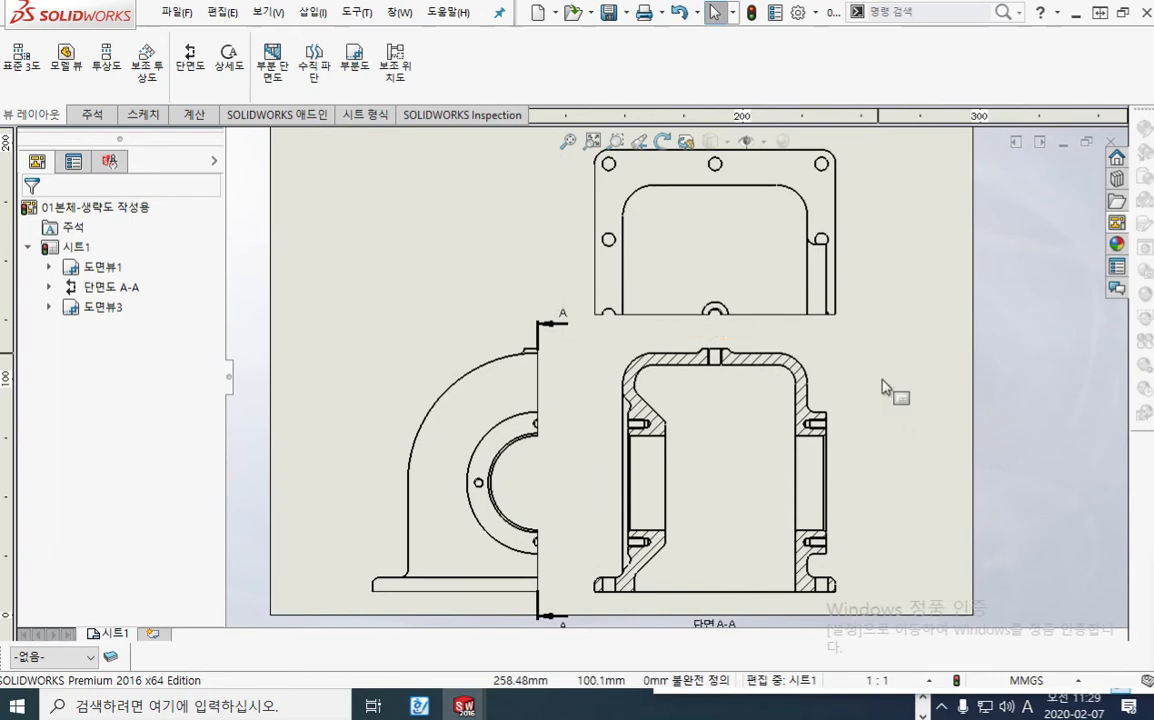
mouse_move(882, 385)
middle_mouse_down()
mouse_move(799, 376)
mouse_move(799, 386)
middle_mouse_up()
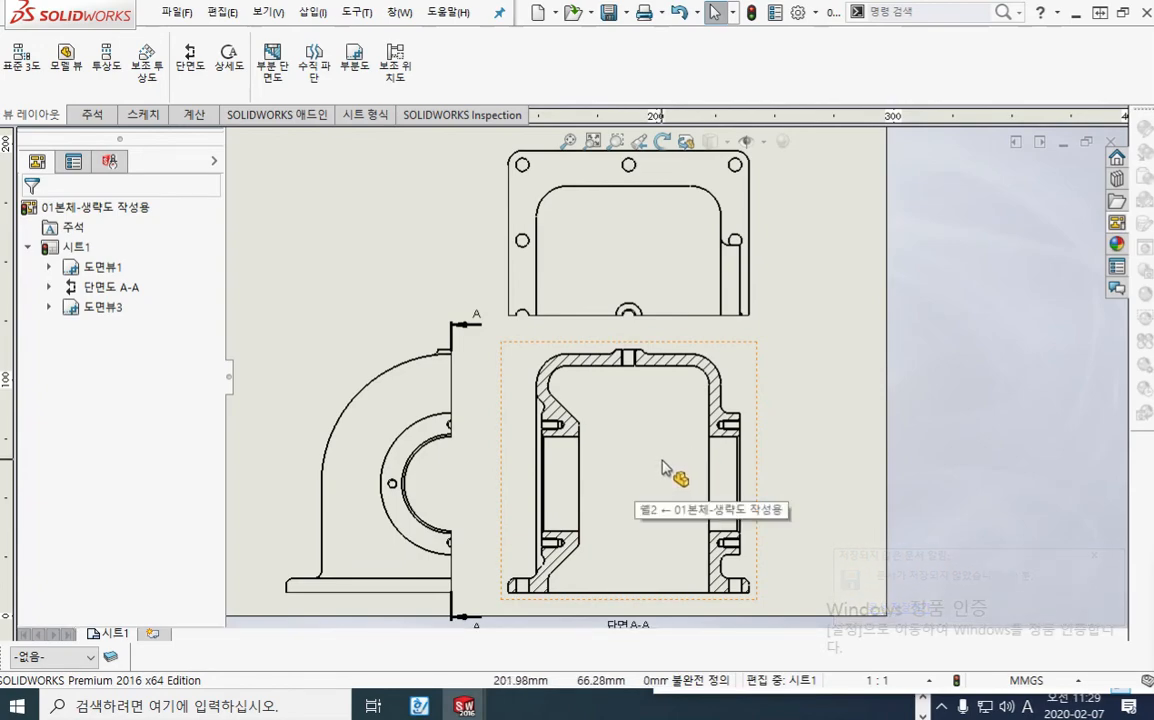
right_click(796, 381)
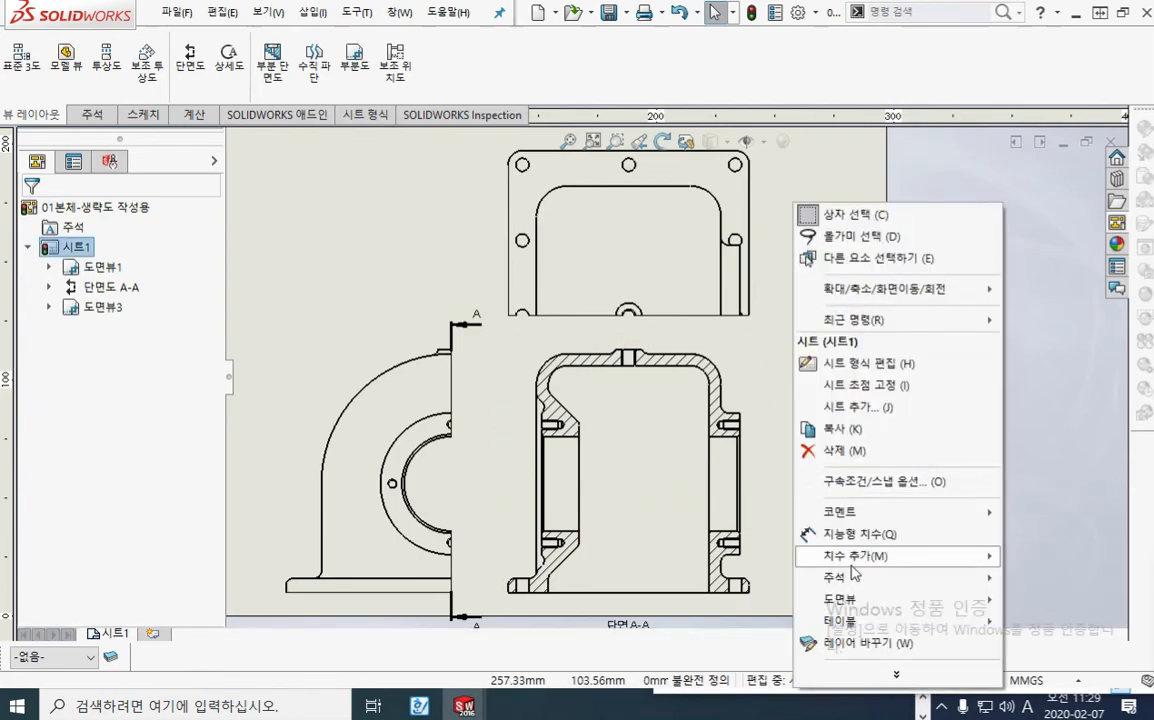
mouse_move(858, 582)
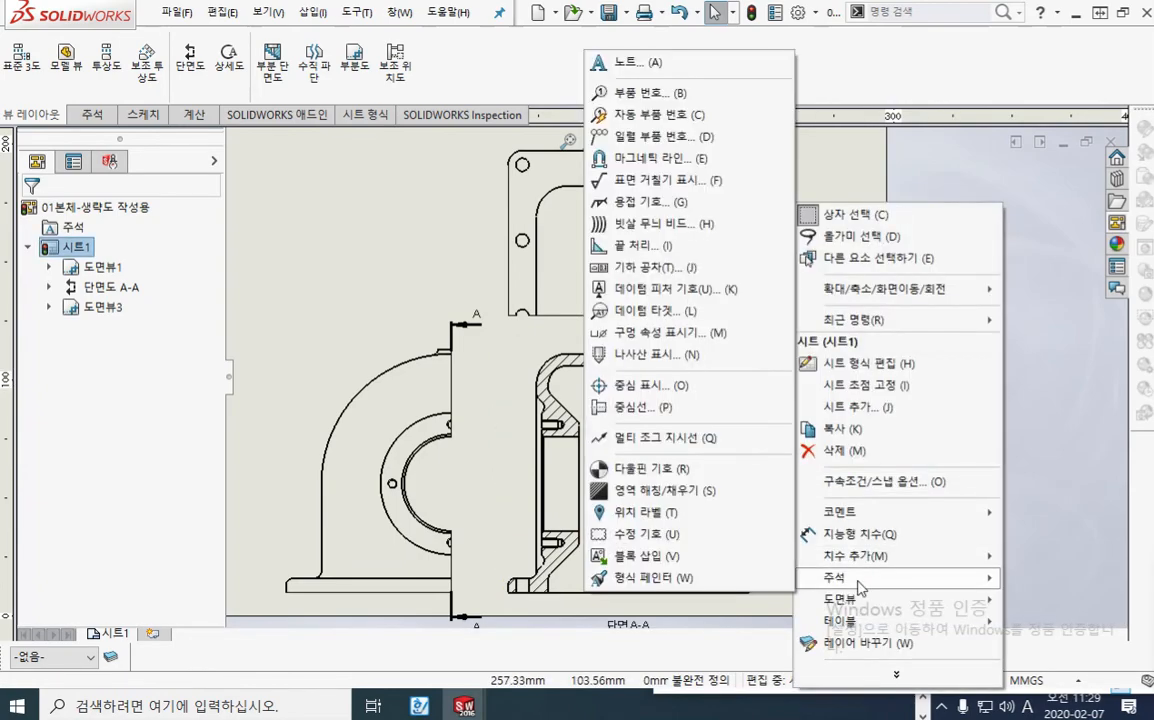
left_click(642, 410)
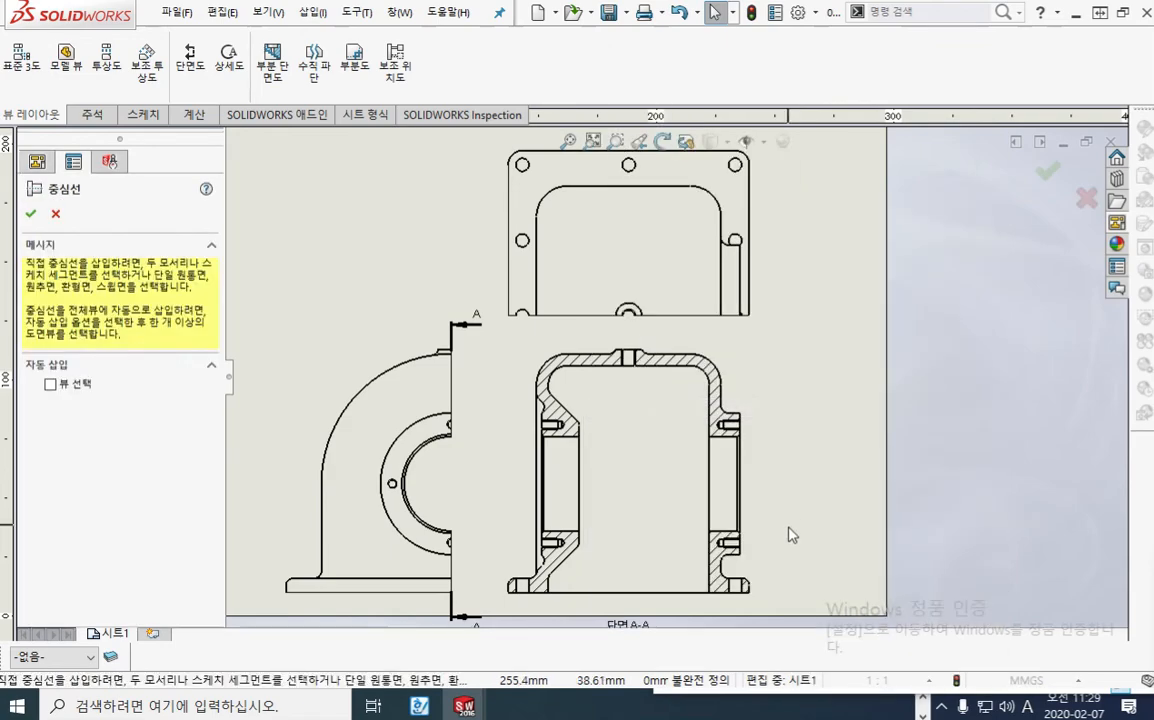
scroll(710, 474, "down", 5)
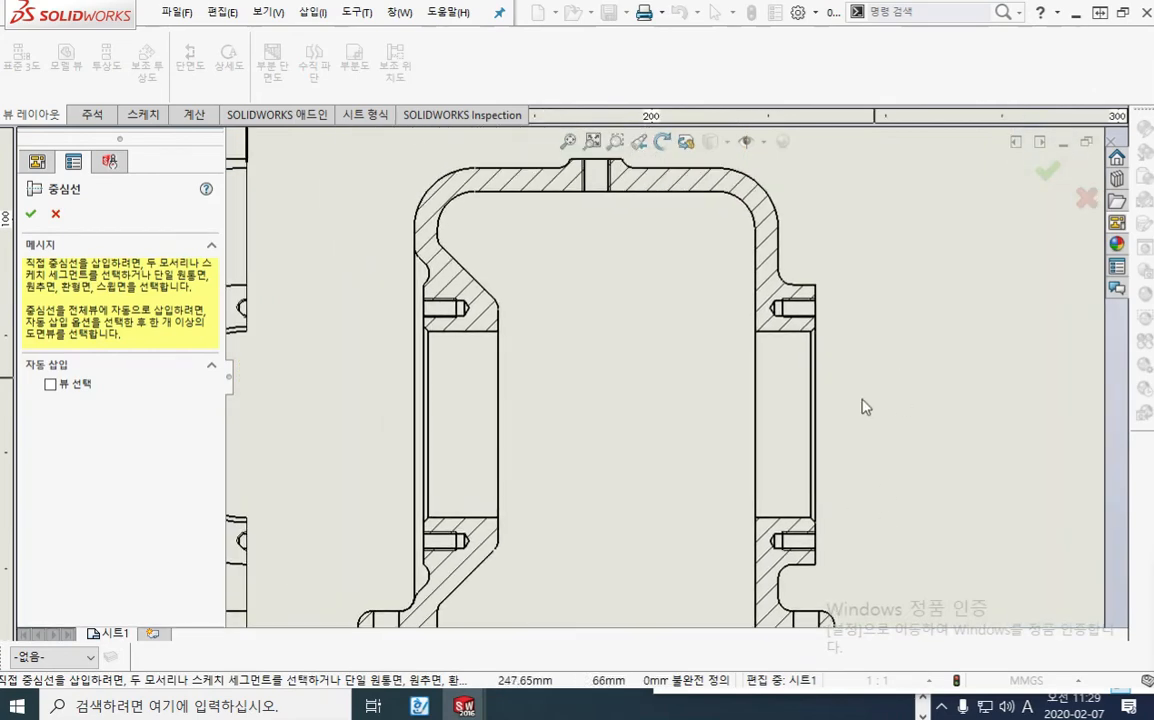
left_click(777, 421)
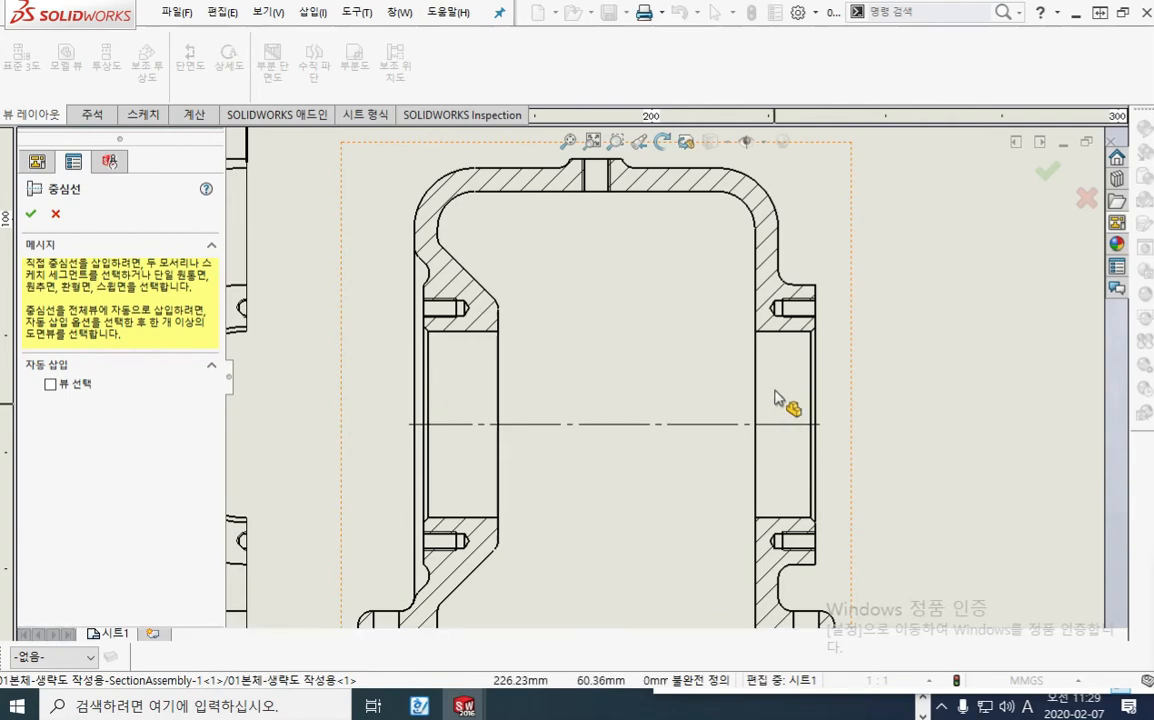
left_click(805, 318)
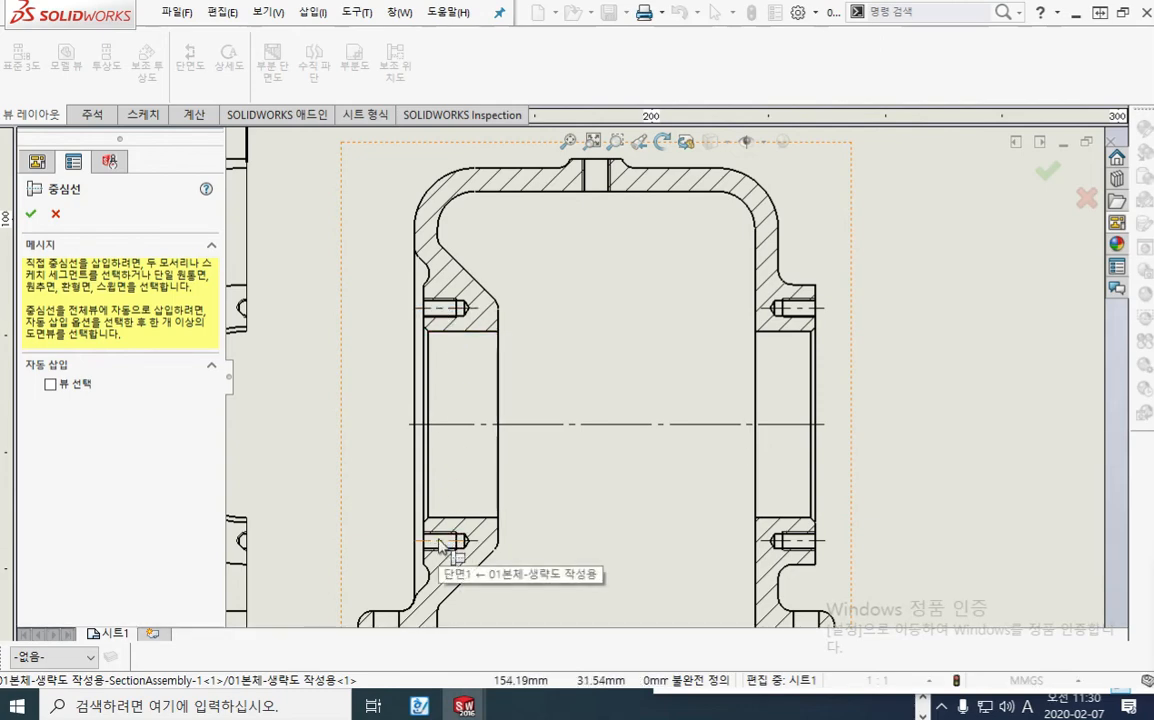
Step: Add a centreline to the M6 hole in section A-A's upper wall and adjust both ends to extend just past the wall
mouse_move(618, 309)
middle_mouse_down()
mouse_move(652, 314)
mouse_move(660, 353)
middle_mouse_up()
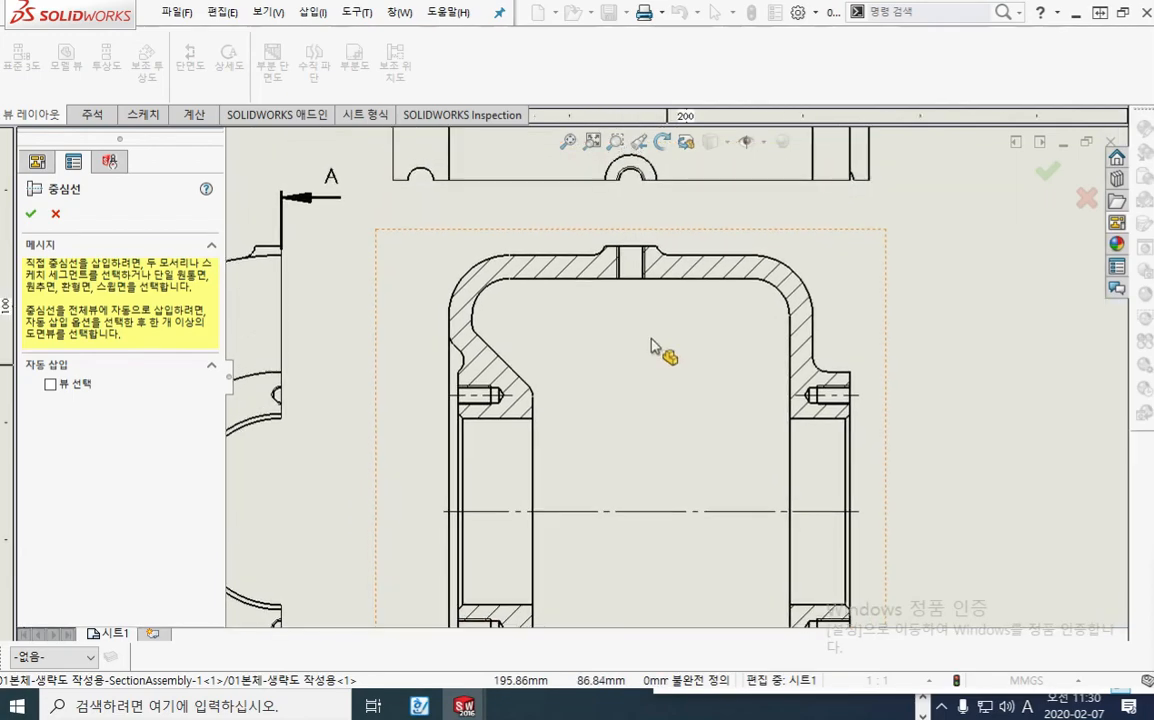
left_click(630, 266)
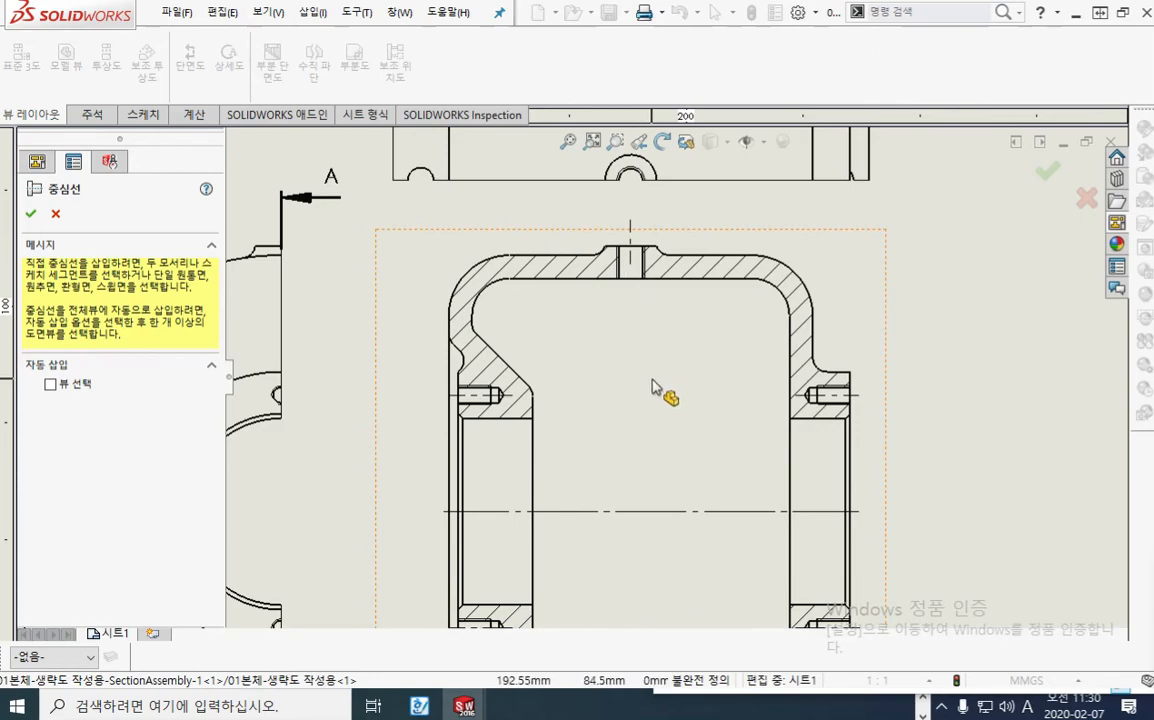
scroll(626, 291, "down", 5)
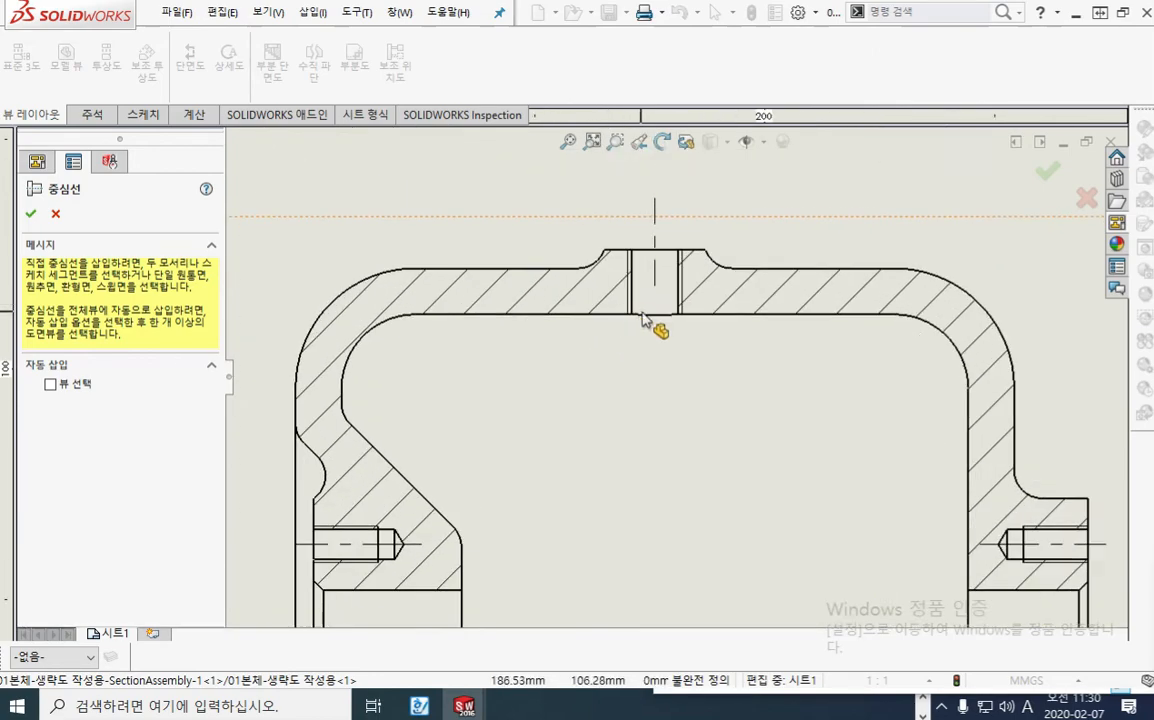
scroll(668, 305, "down", 2)
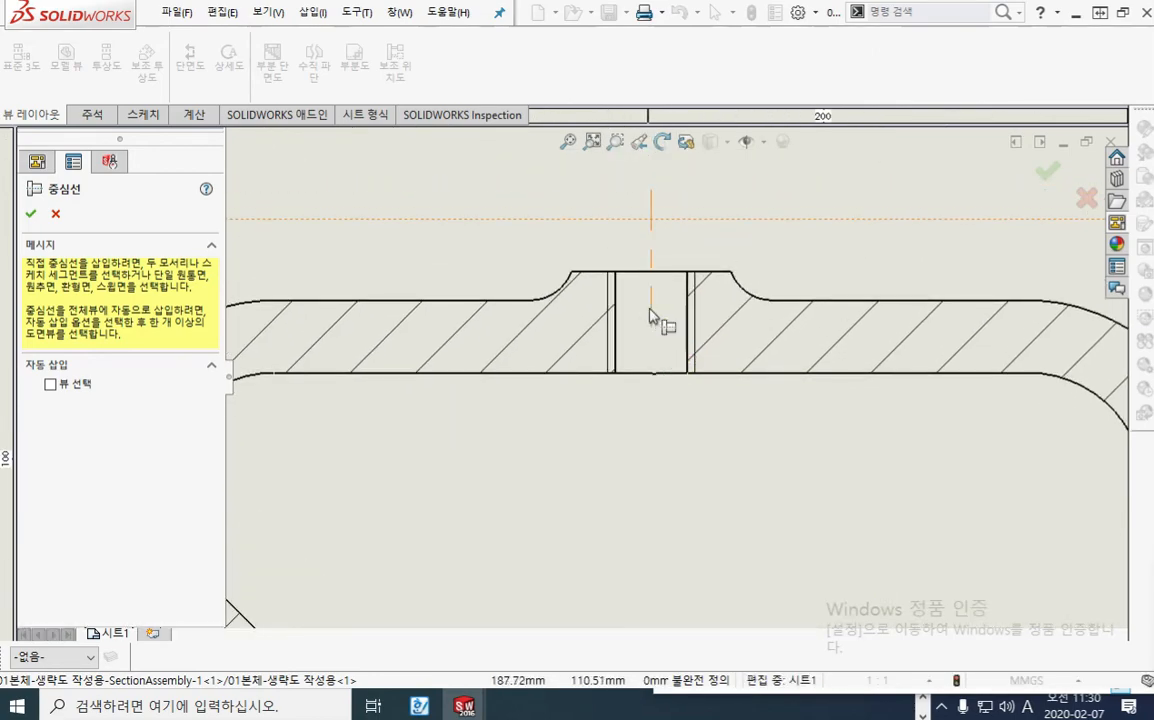
left_click(651, 317)
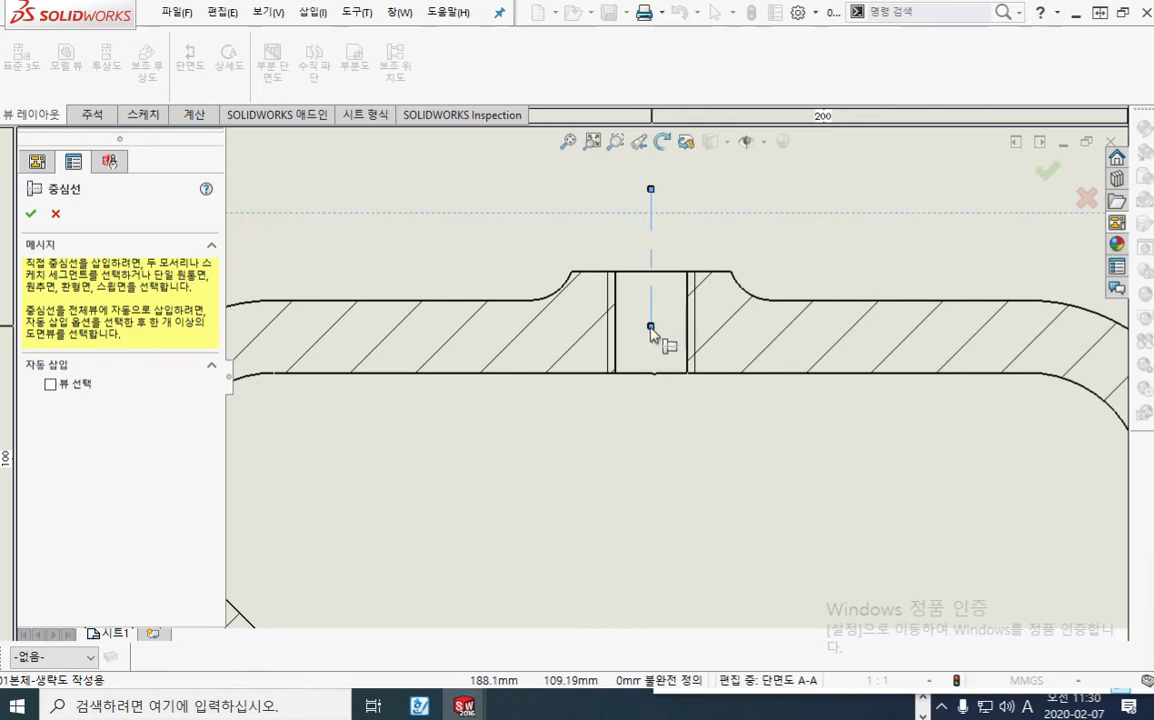
left_click_drag(651, 326, 657, 399)
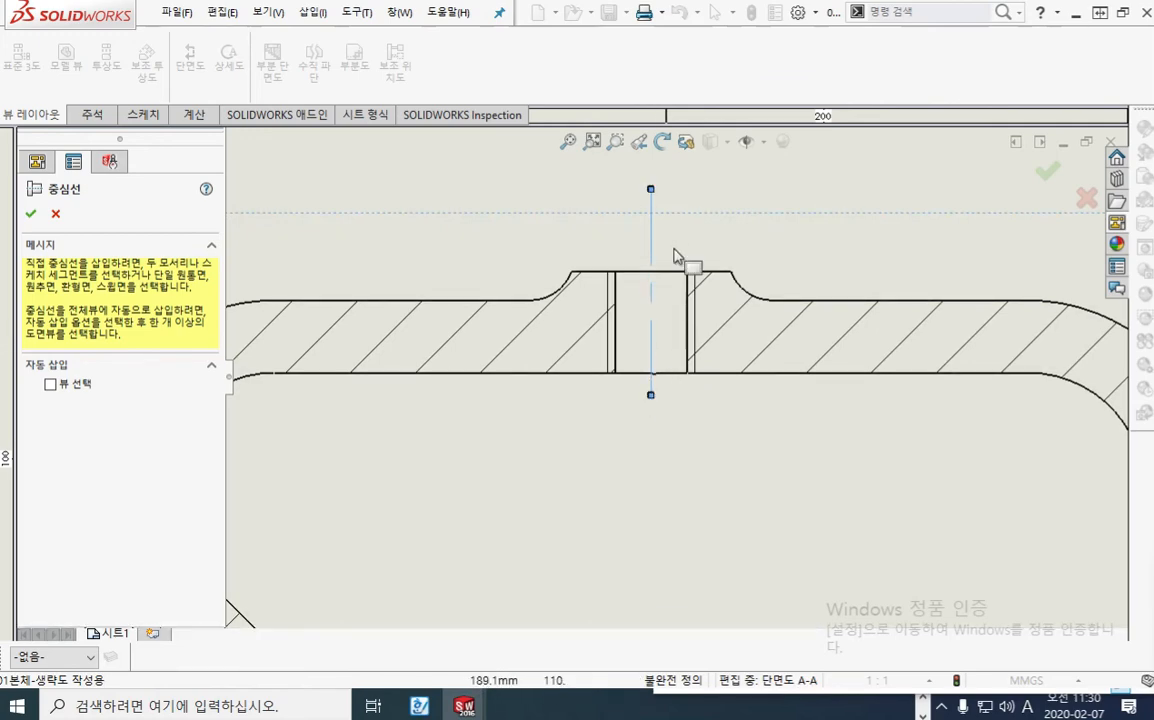
left_click_drag(655, 197, 656, 254)
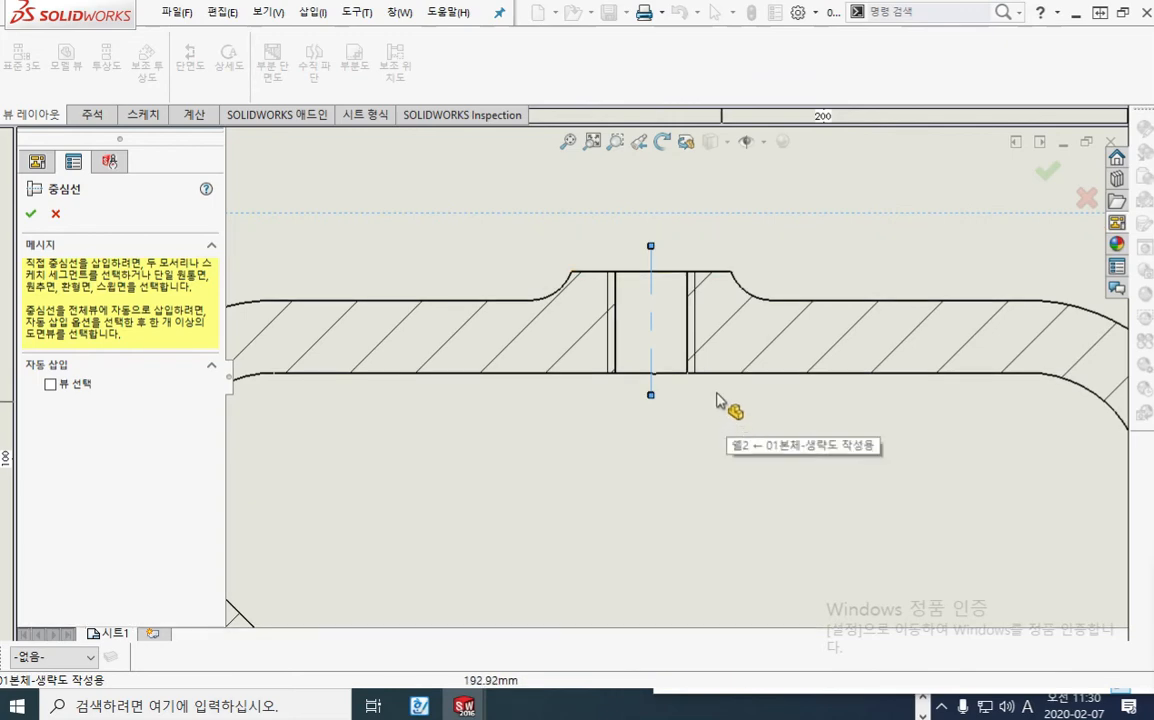
Step: Mark the M6 hole's curved lower edge and the wall's underside with the red screen pen, then clear the marks
scroll(729, 408, "down", 2)
middle_click_drag(698, 408, 726, 490)
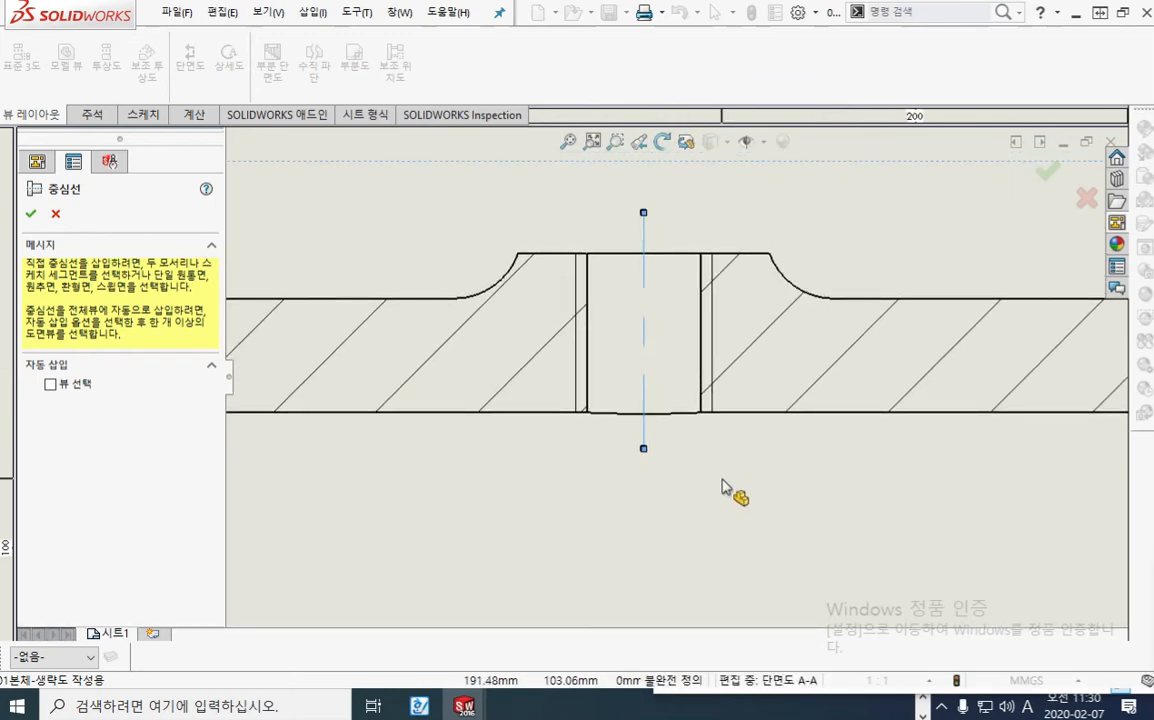
key("F12")
mouse_move(588, 410)
left_mouse_down()
mouse_move(638, 420)
mouse_move(700, 405)
left_mouse_up()
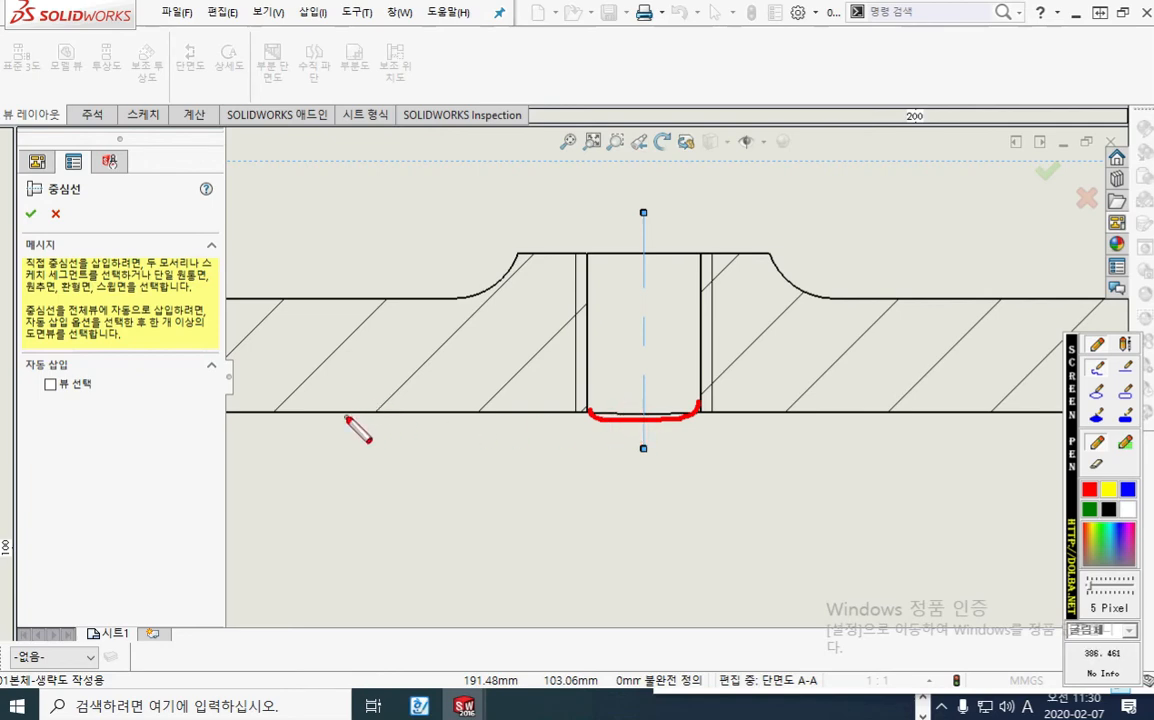
left_click_drag(345, 418, 905, 427)
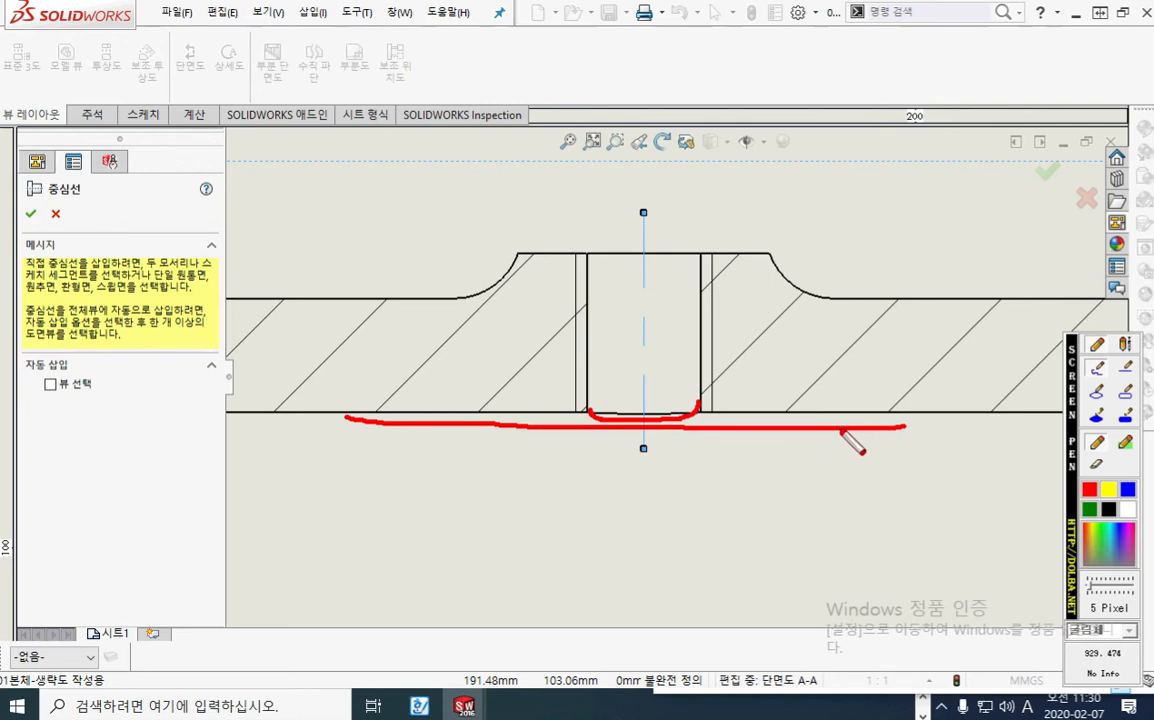
key("Escape")
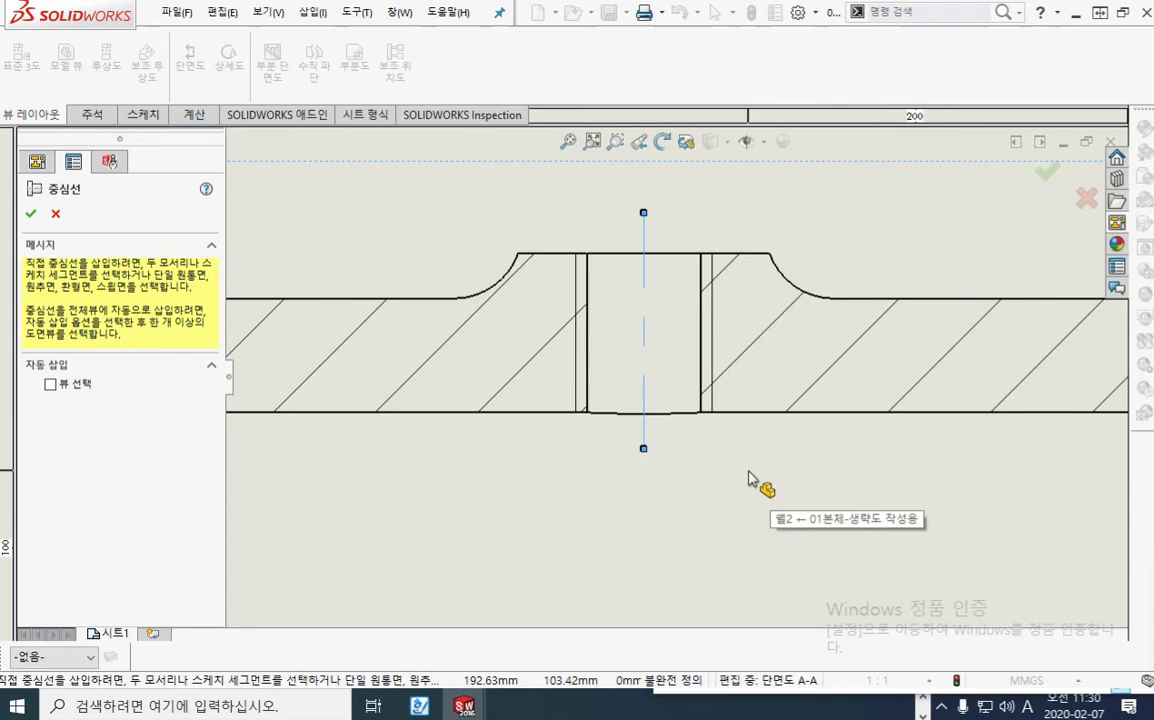
Step: Add centrelines to the mounting holes in the base flange of section A-A
scroll(750, 476, "up", 6)
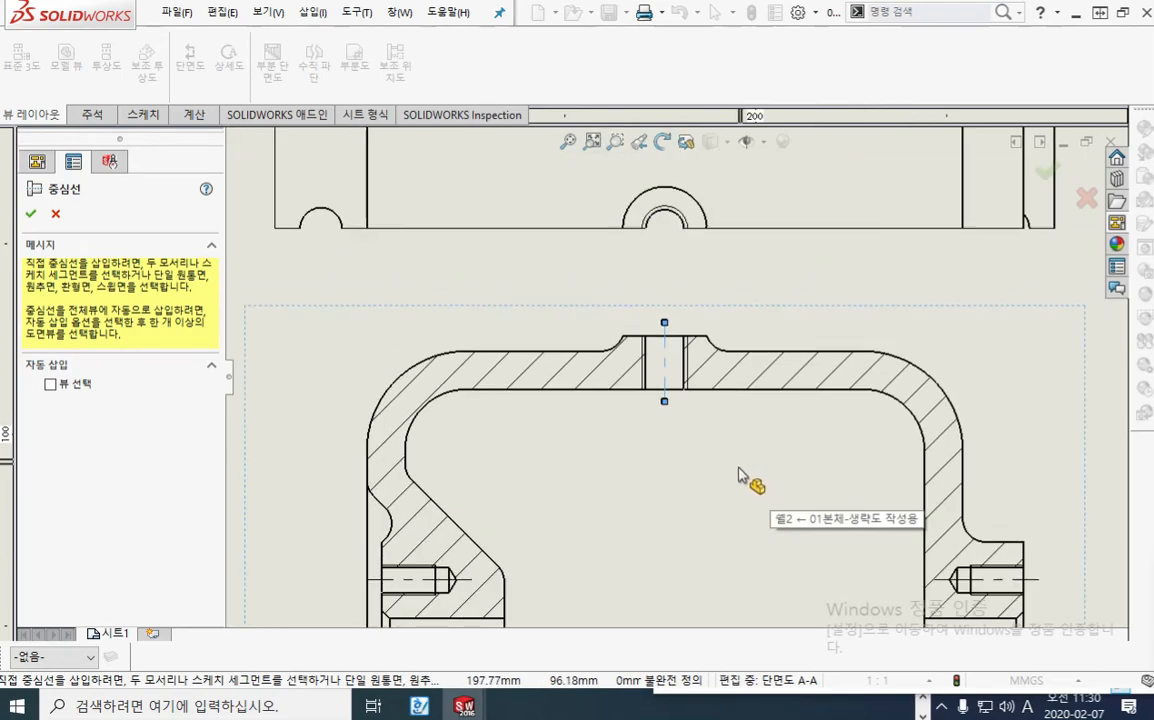
scroll(672, 515, "down", 3)
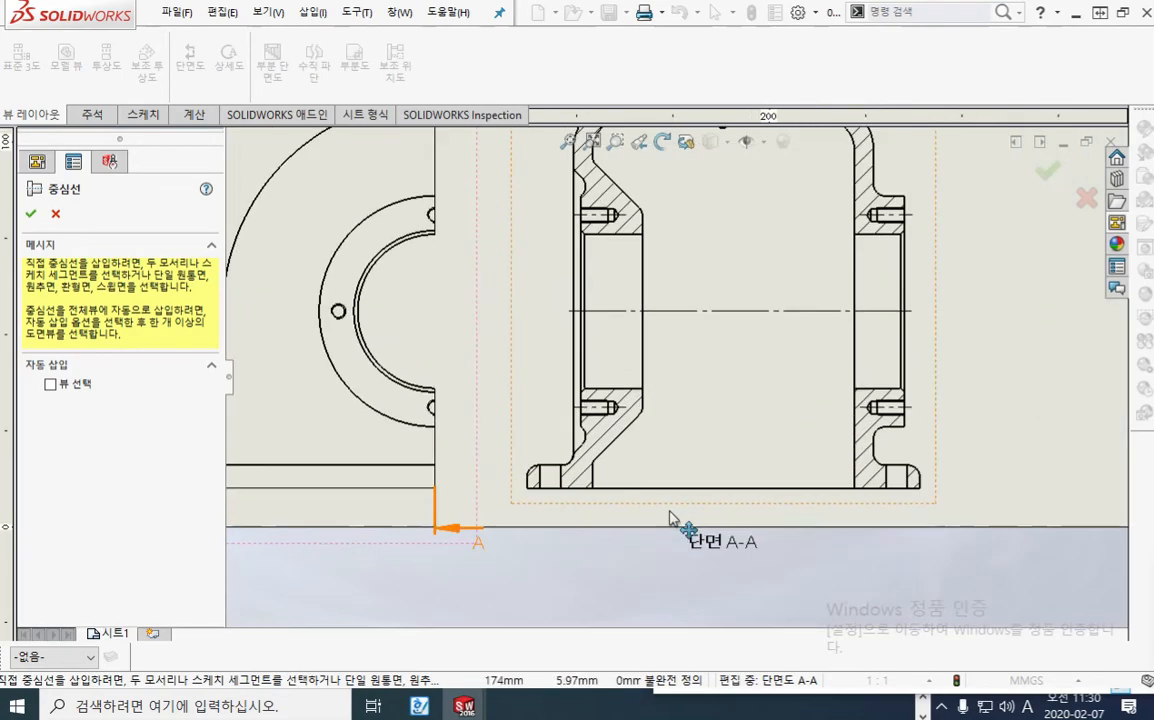
scroll(672, 515, "down", 1)
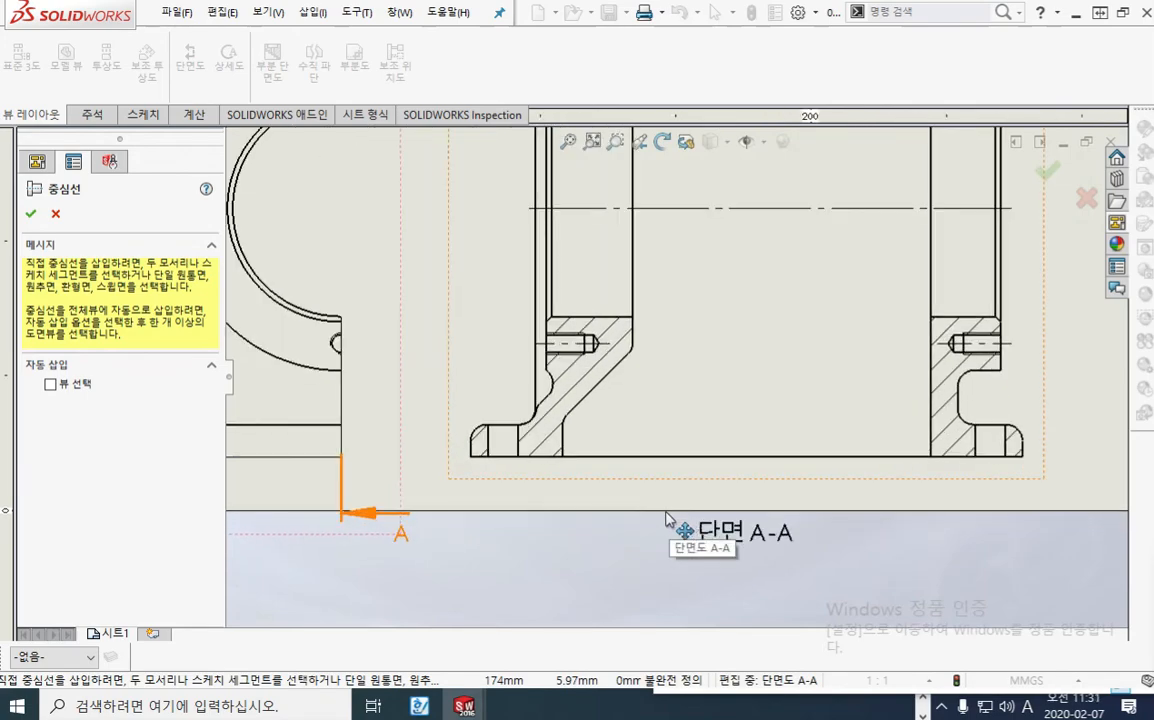
left_click(505, 446)
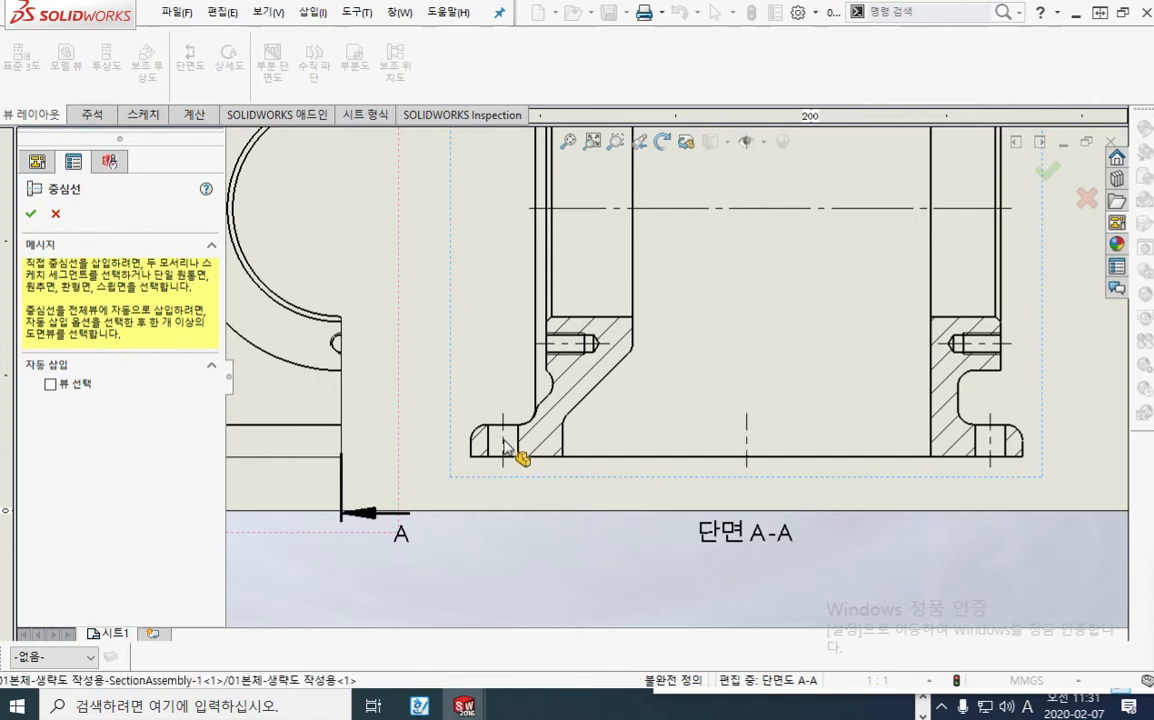
Step: Trace the three vertical centrelines at the base of section A-A with the red screen pen and clear the marks
key("F12")
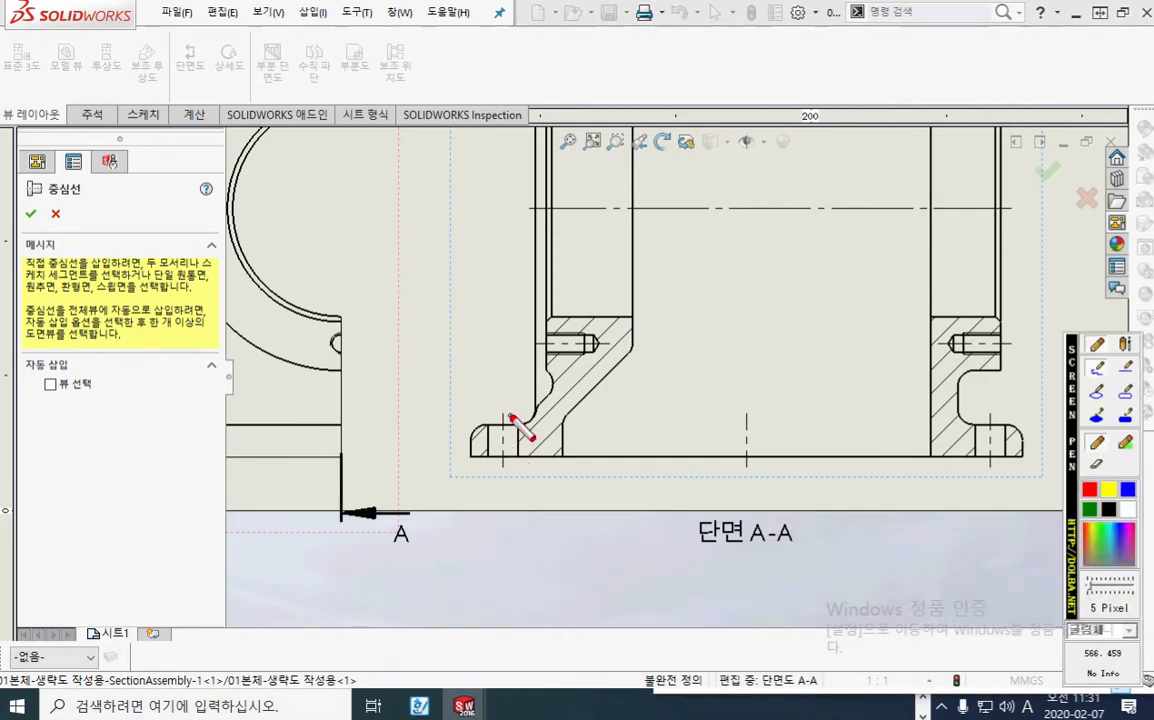
left_click_drag(748, 413, 748, 463)
left_click_drag(994, 415, 994, 483)
left_click_drag(498, 407, 499, 465)
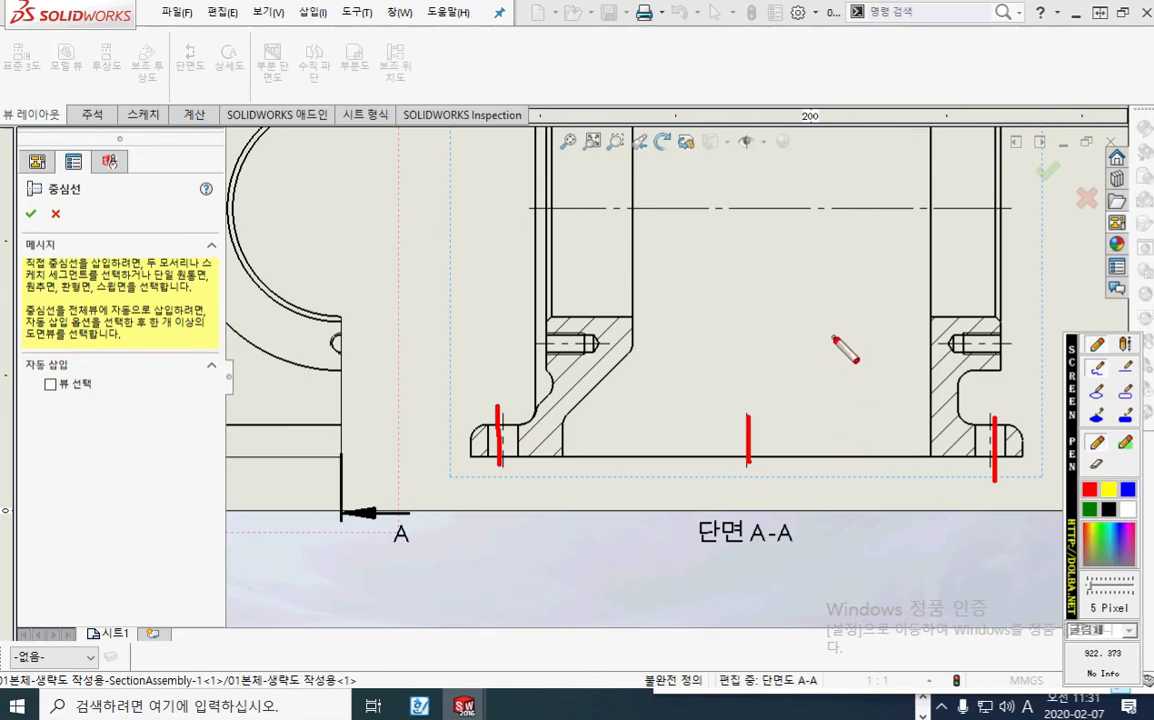
key("Escape")
Step: Mark the cropped plan view's cut edge and vertical middle axis with the red screen pen, then clear the marks
scroll(812, 318, "up", 2)
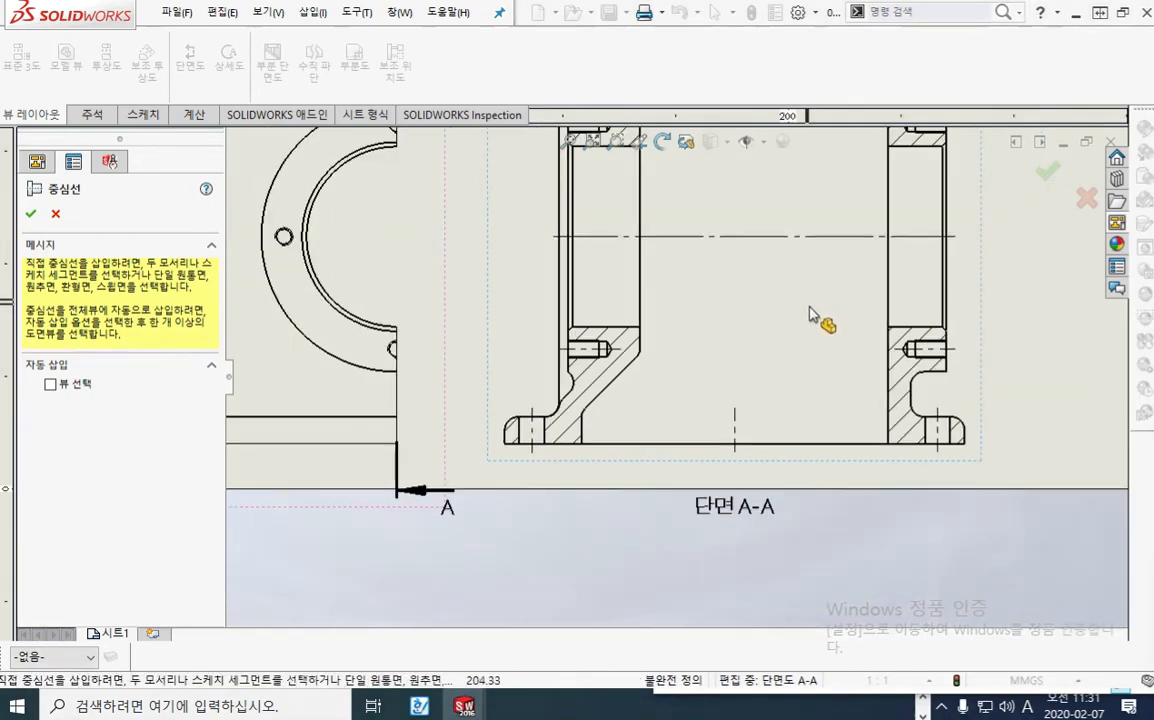
middle_click_drag(761, 270, 774, 402)
scroll(742, 338, "up", 2)
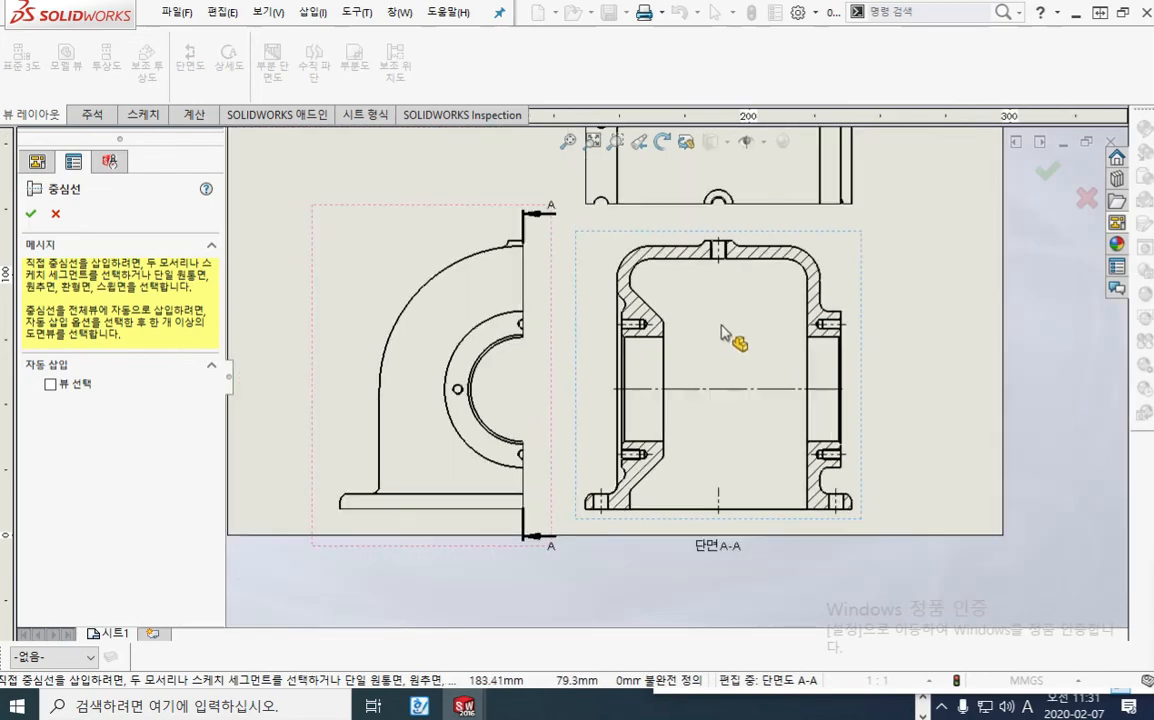
mouse_move(733, 317)
middle_mouse_down()
mouse_move(750, 338)
mouse_move(776, 330)
mouse_move(786, 370)
middle_mouse_up()
middle_click_drag(929, 324, 904, 360)
scroll(908, 353, "up", 1)
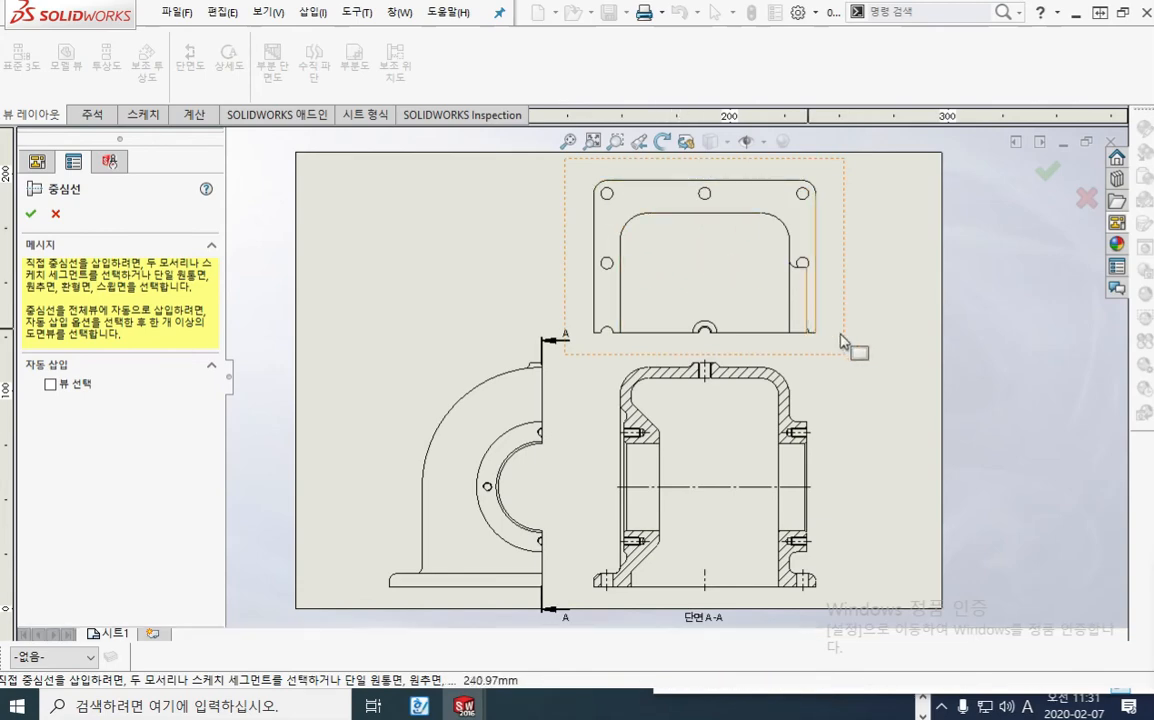
key("F12")
left_click_drag(575, 334, 867, 338)
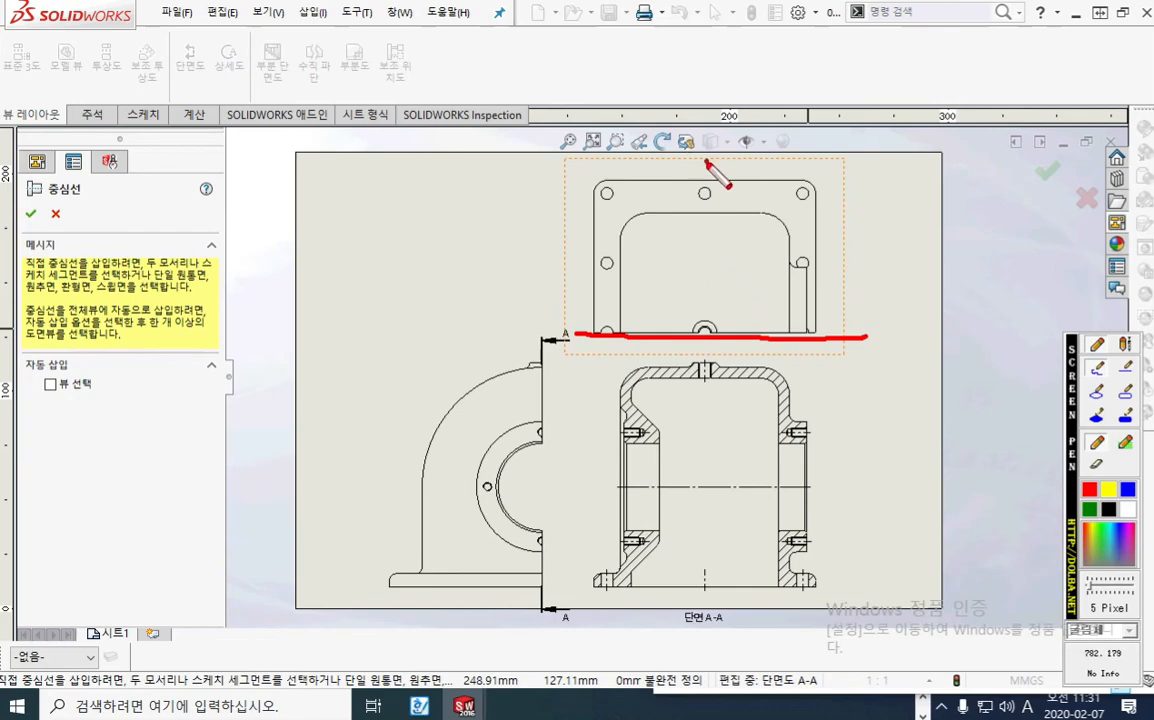
left_click_drag(706, 161, 702, 315)
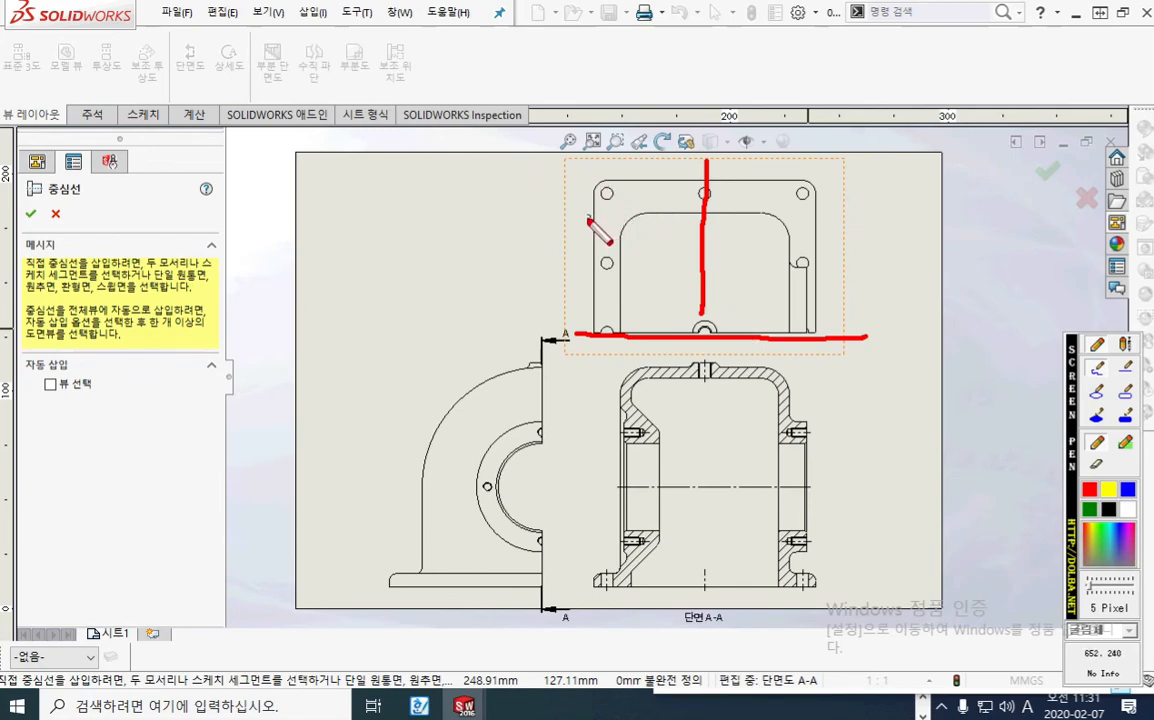
key("Escape")
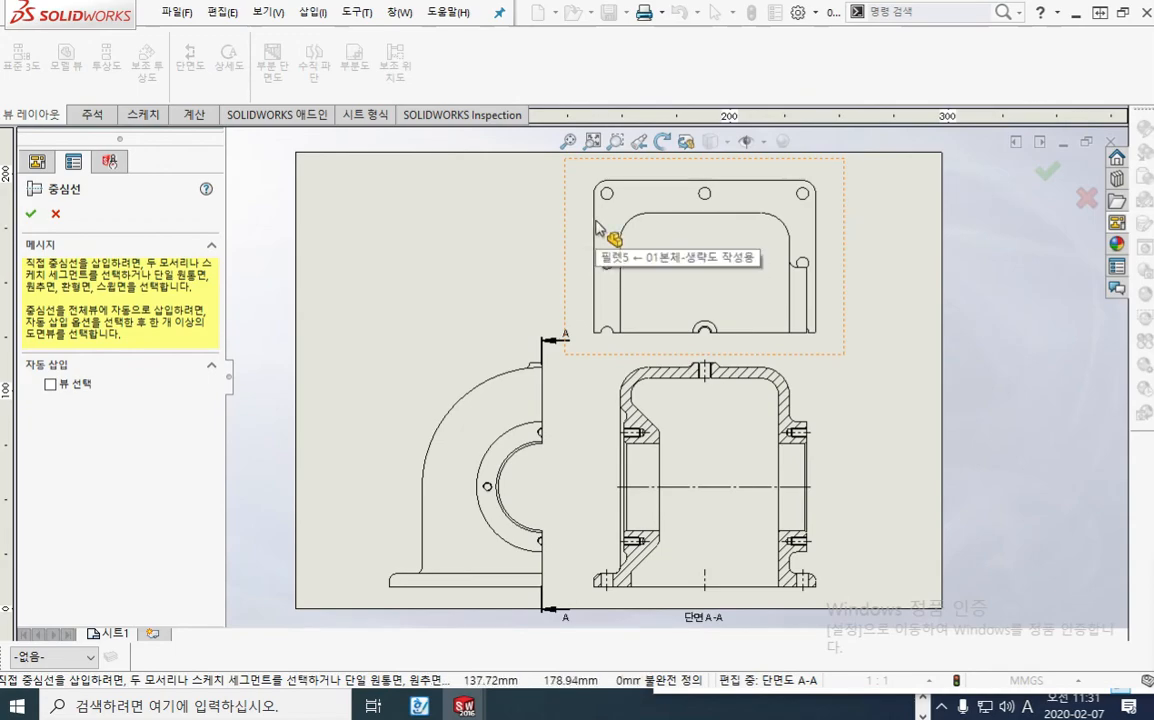
scroll(597, 228, "down", 4)
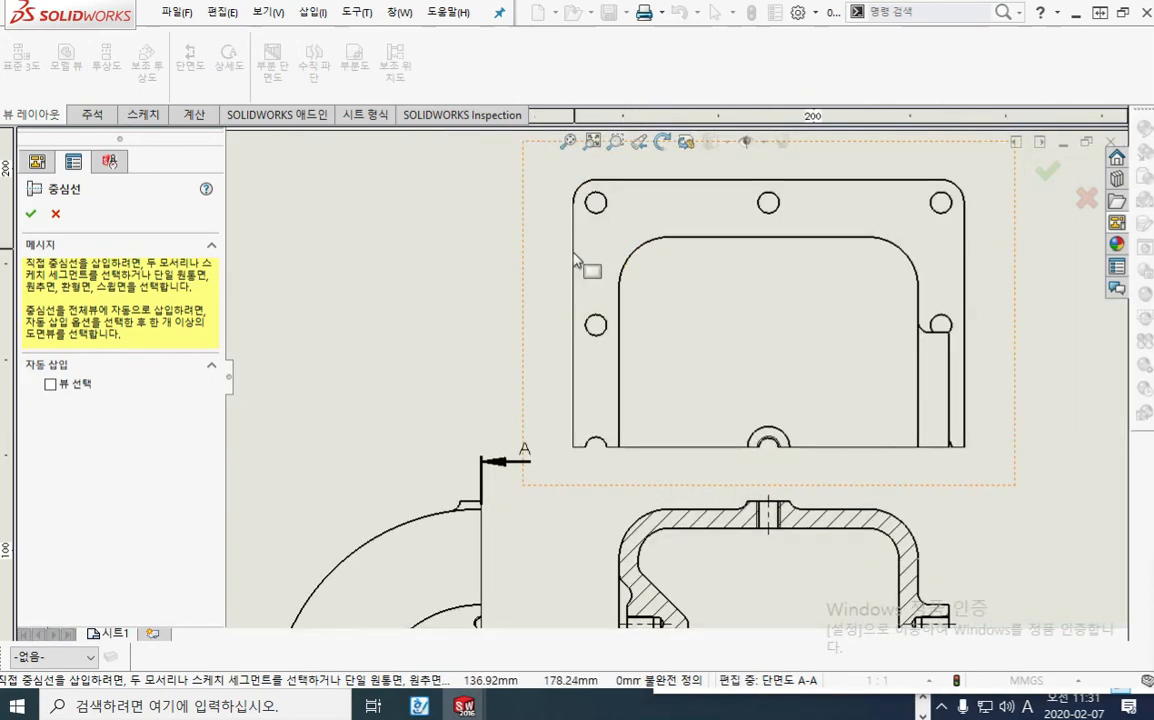
left_click(964, 254)
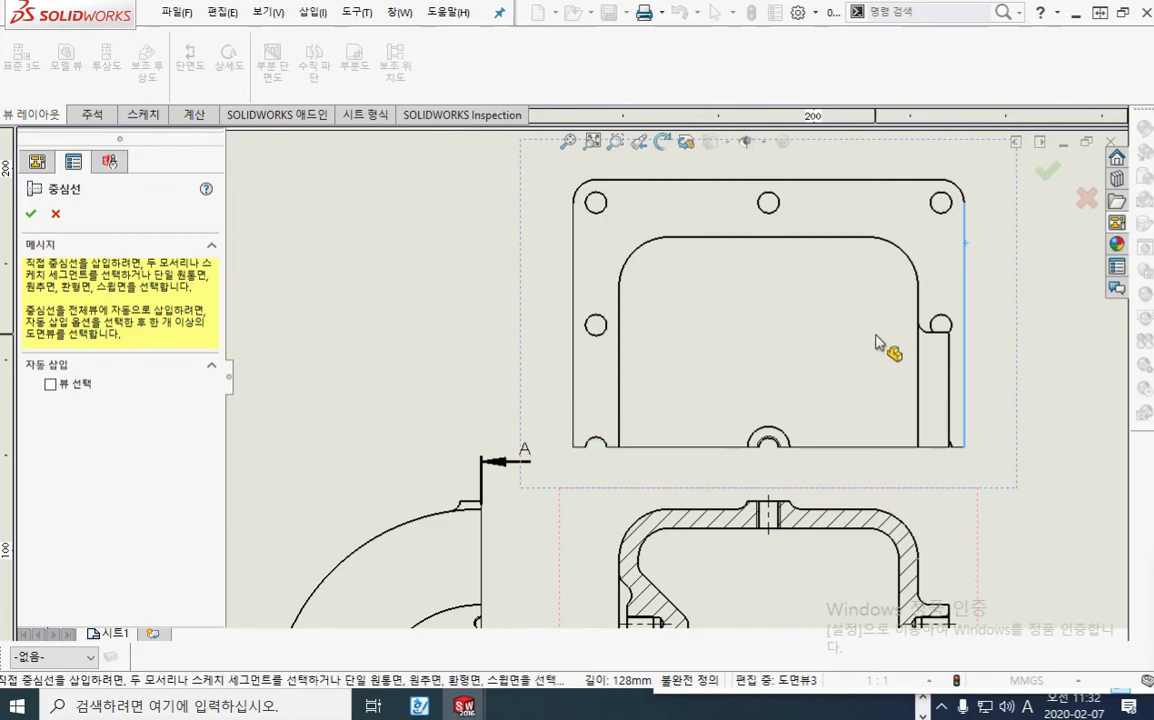
scroll(978, 290, "up", 2)
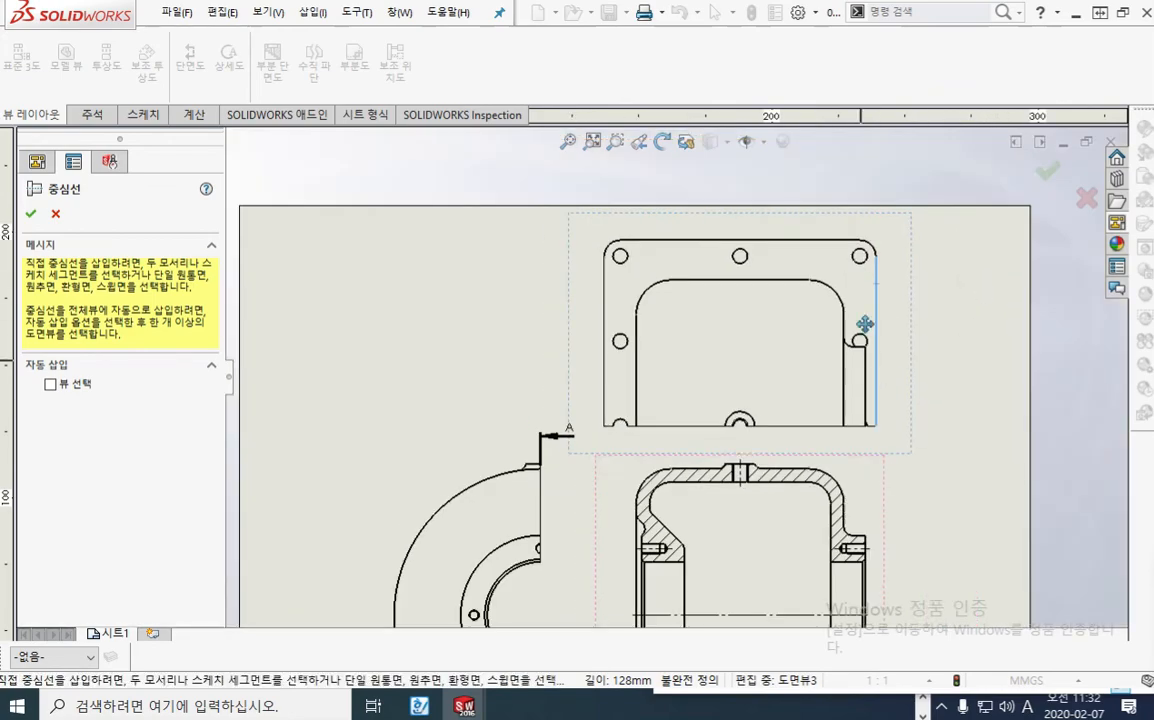
middle_click_drag(864, 324, 881, 237)
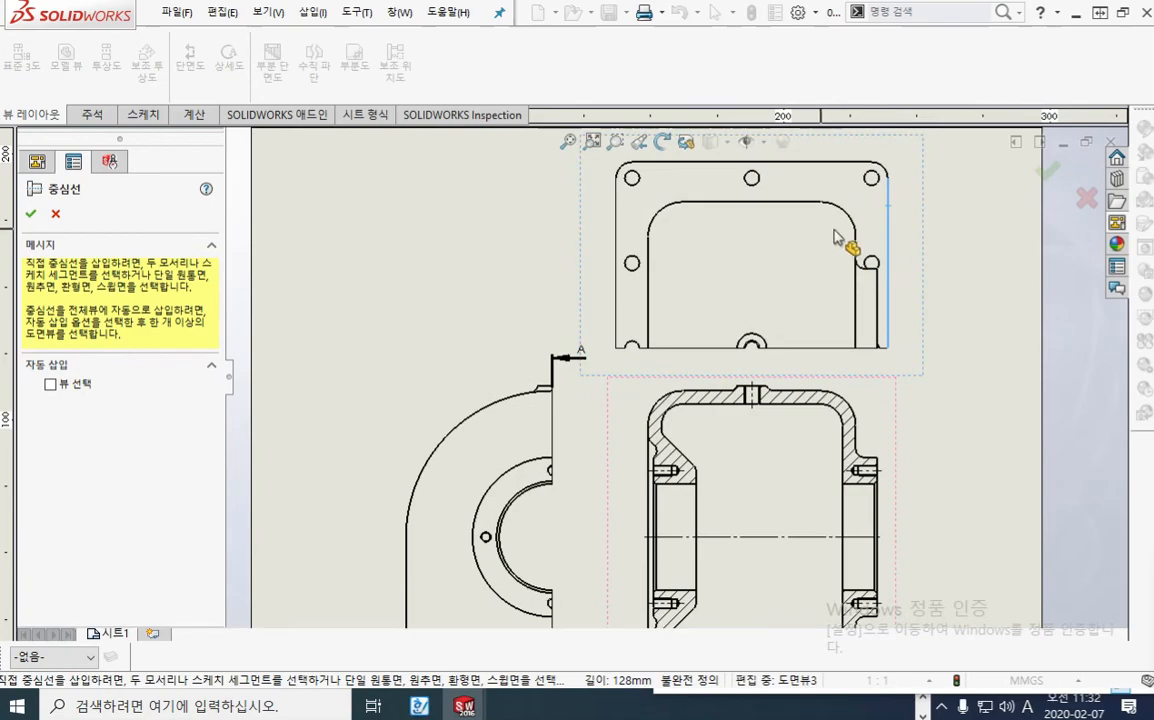
key("Escape")
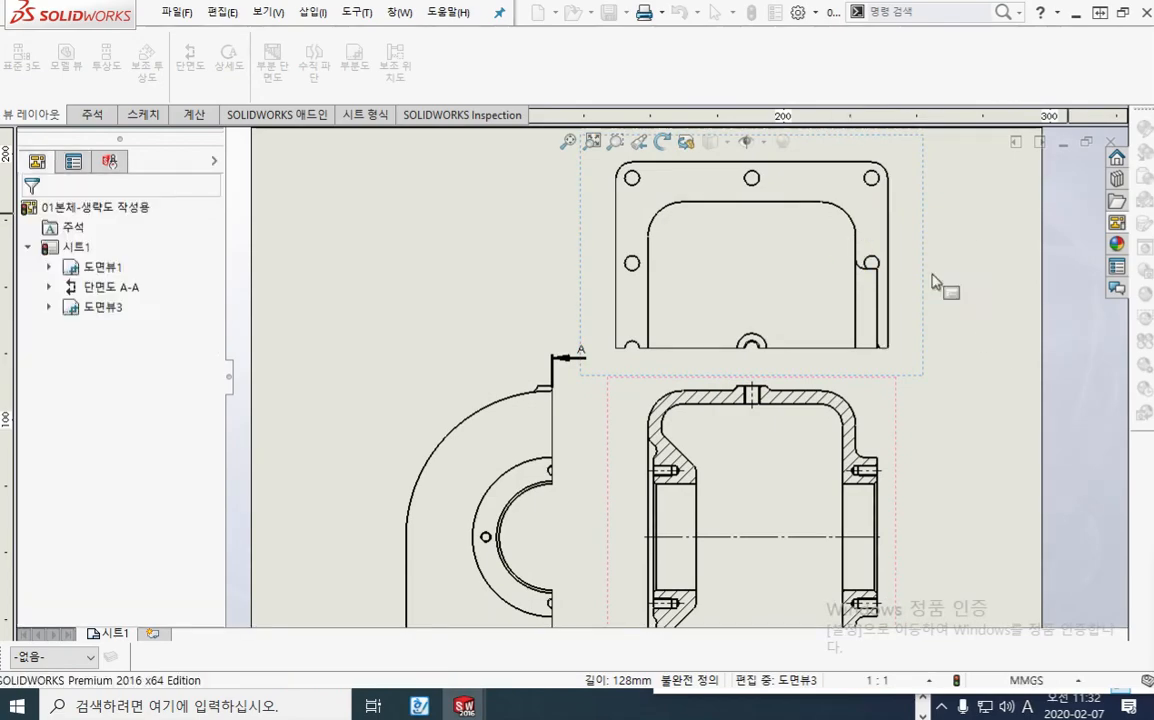
Step: Add a vertical centreline midway between the two straight inner side edges of the cropped plan view
right_click(950, 205)
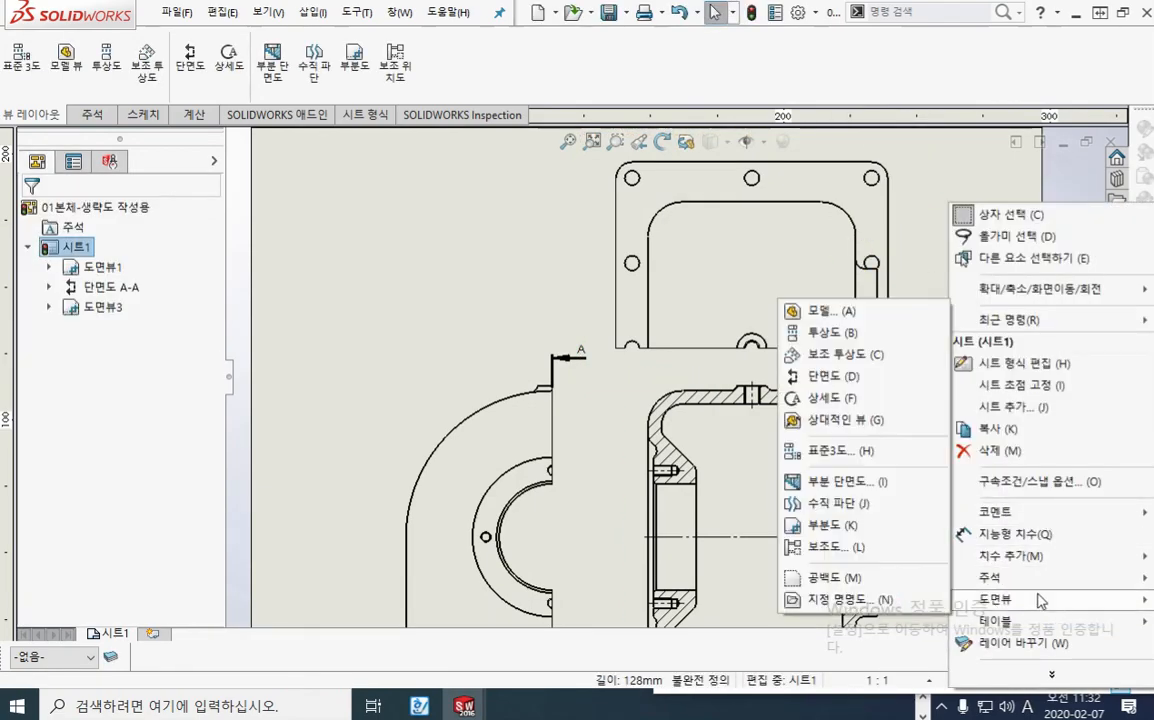
mouse_move(1036, 586)
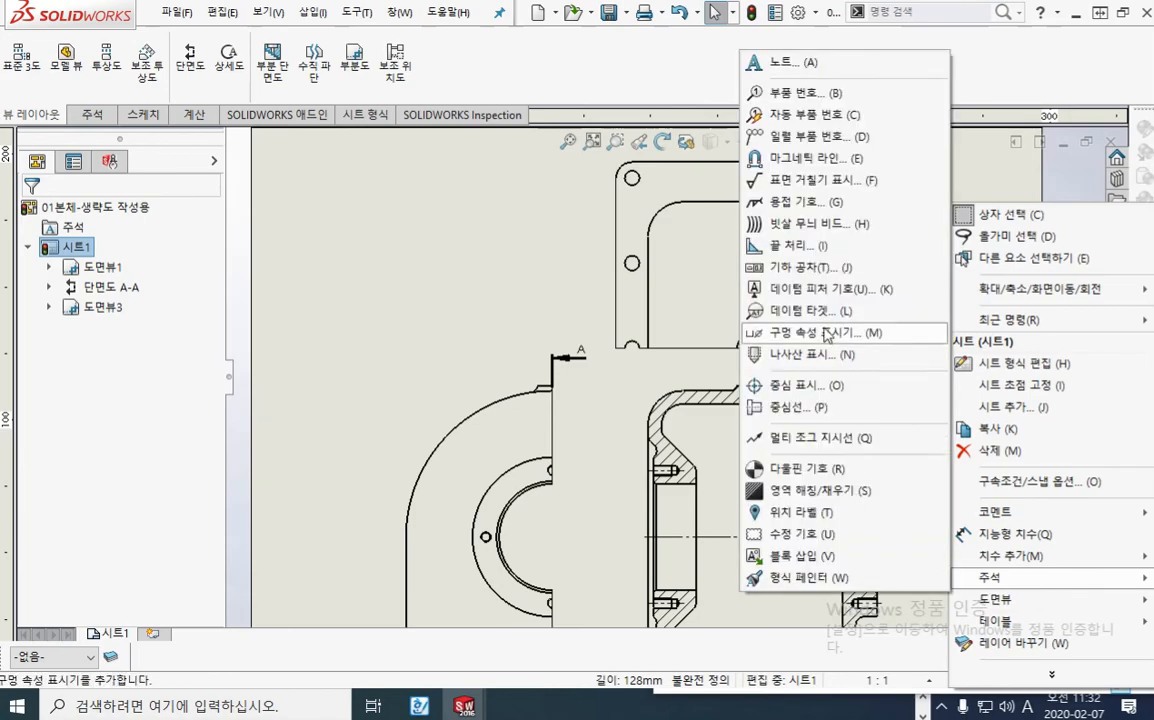
left_click(815, 408)
scroll(812, 225, "down", 2)
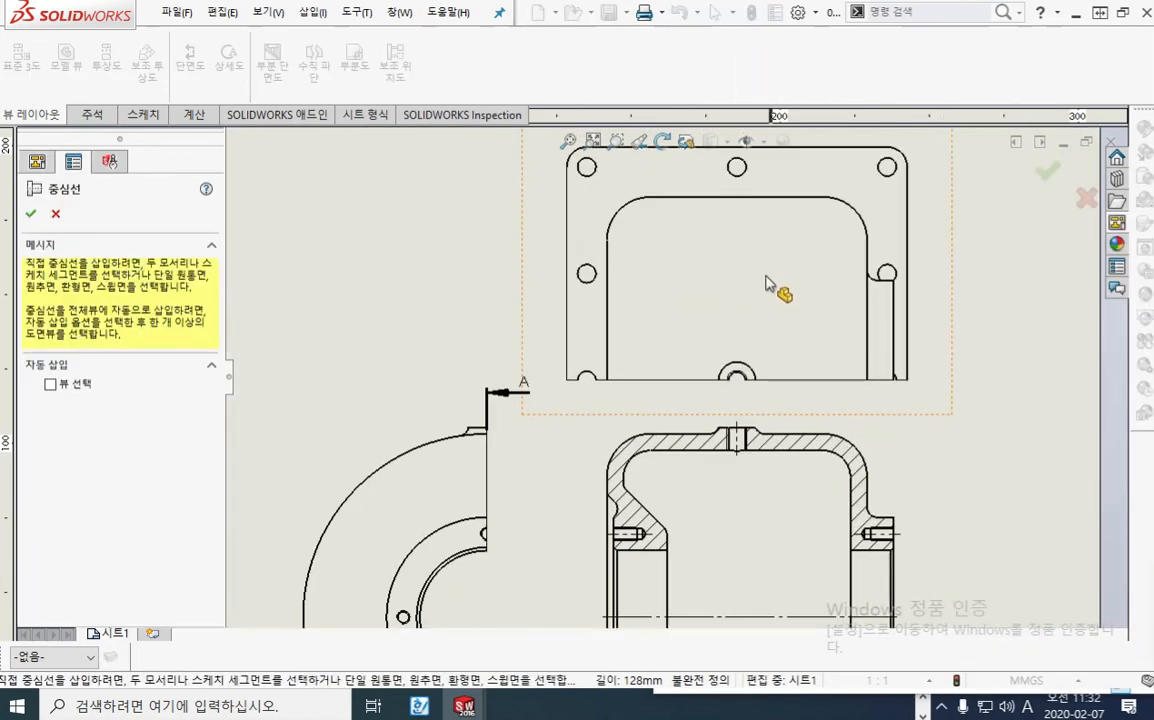
left_click(607, 298)
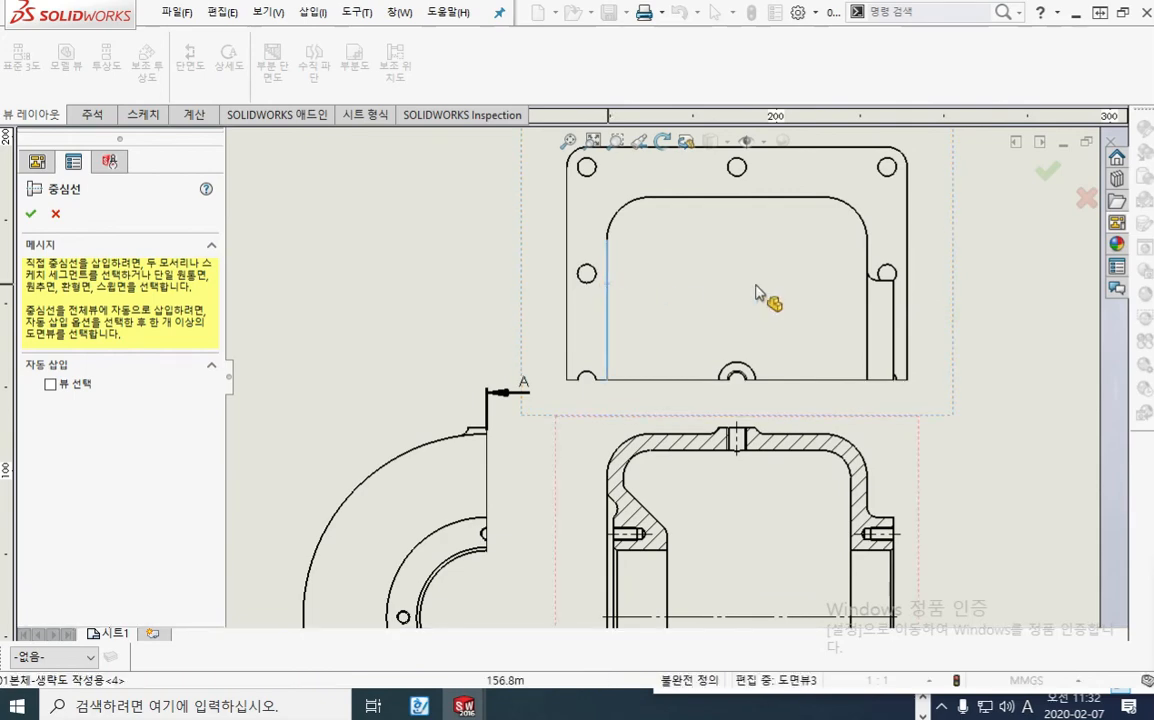
left_click(867, 266)
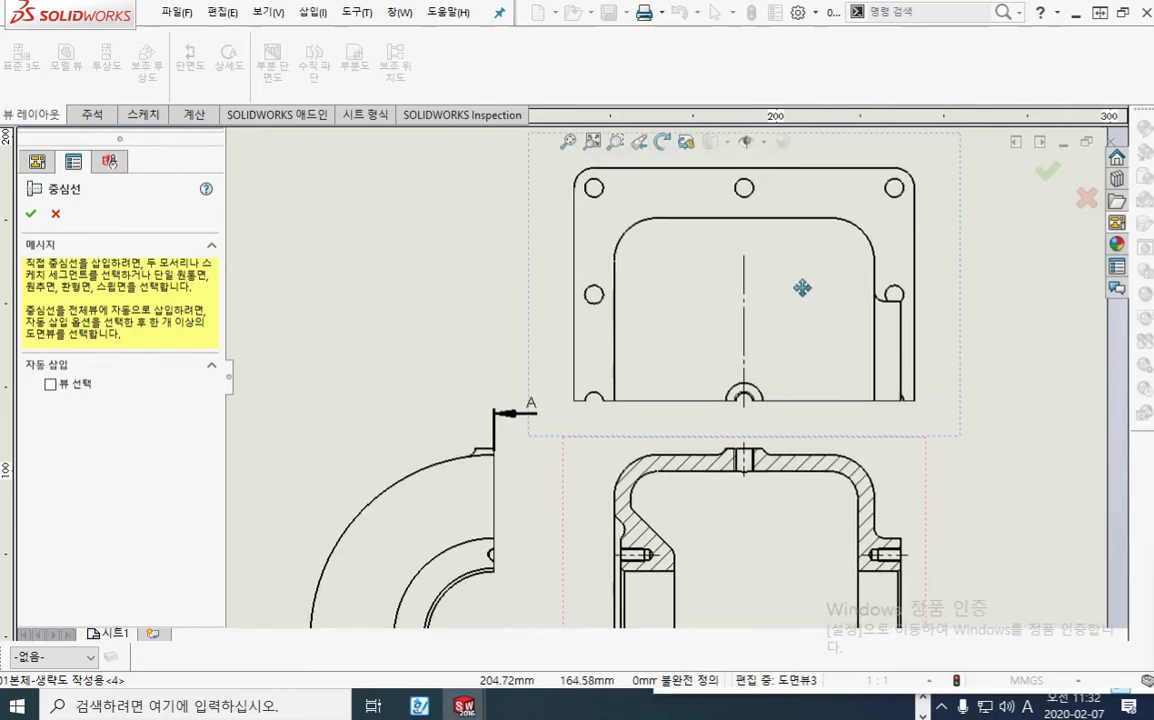
Step: Extend the upper end of the plan view's vertical centreline past the flange's outer edge
middle_click_drag(802, 288, 808, 314)
left_click(751, 304)
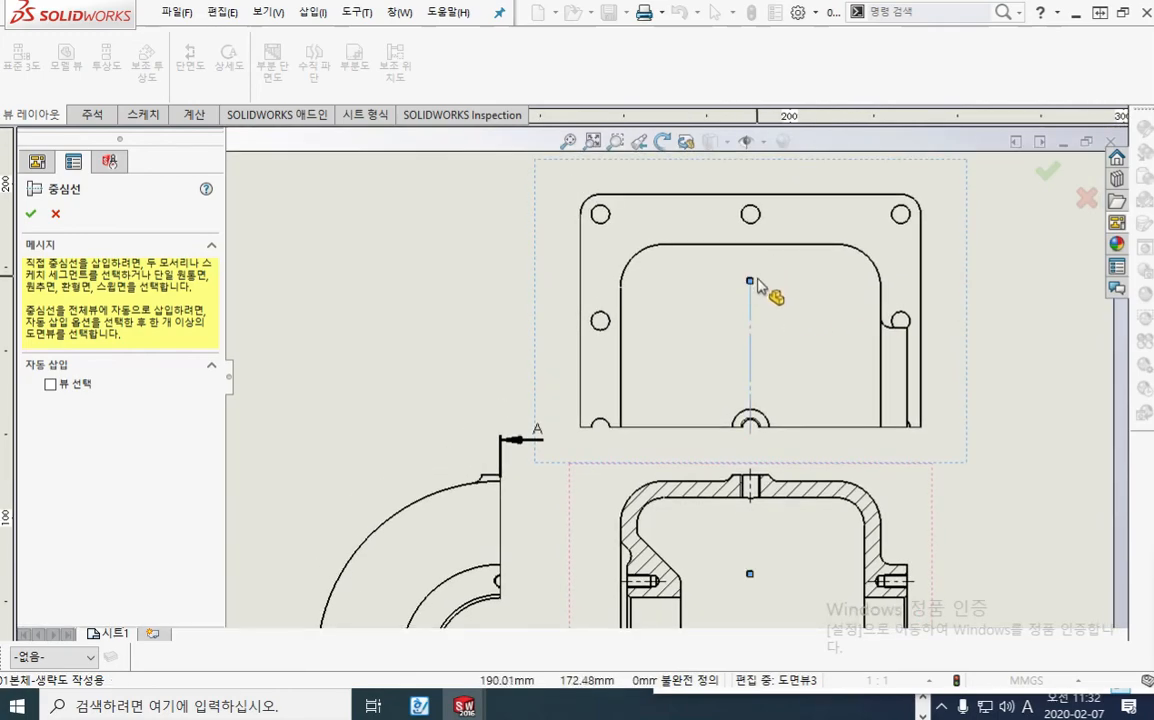
left_click_drag(750, 281, 763, 189)
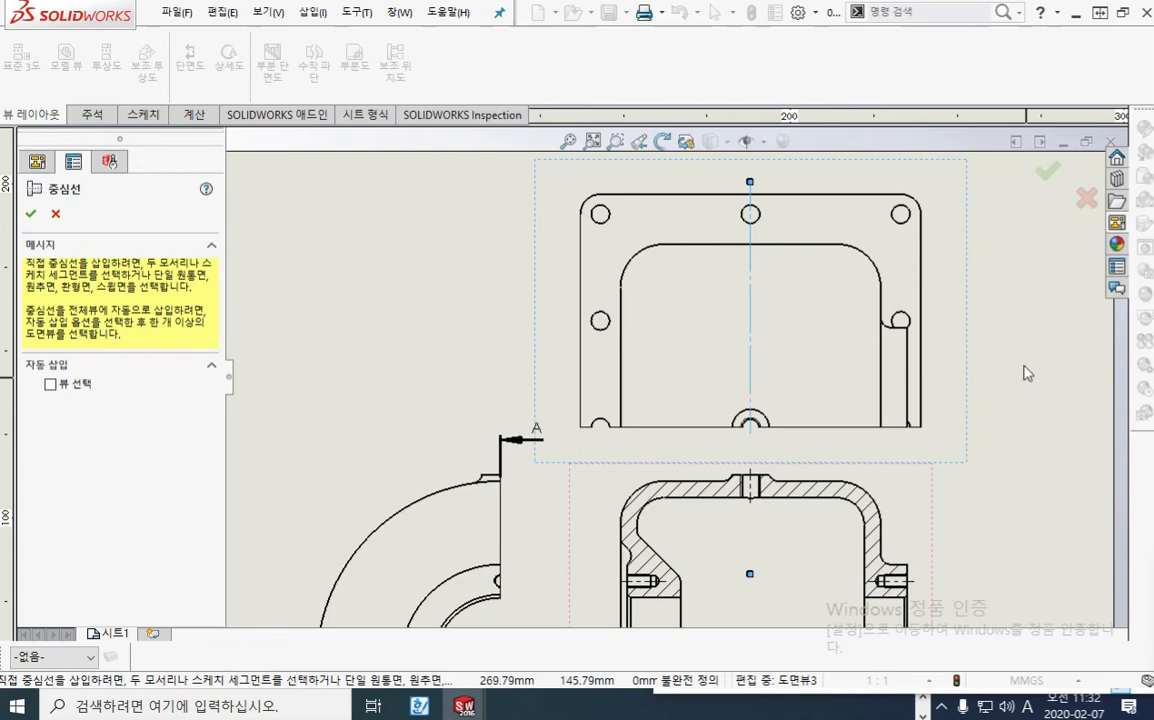
Step: Mark the centre lines of the flange holes in the plan view with the red screen pen
key("F12")
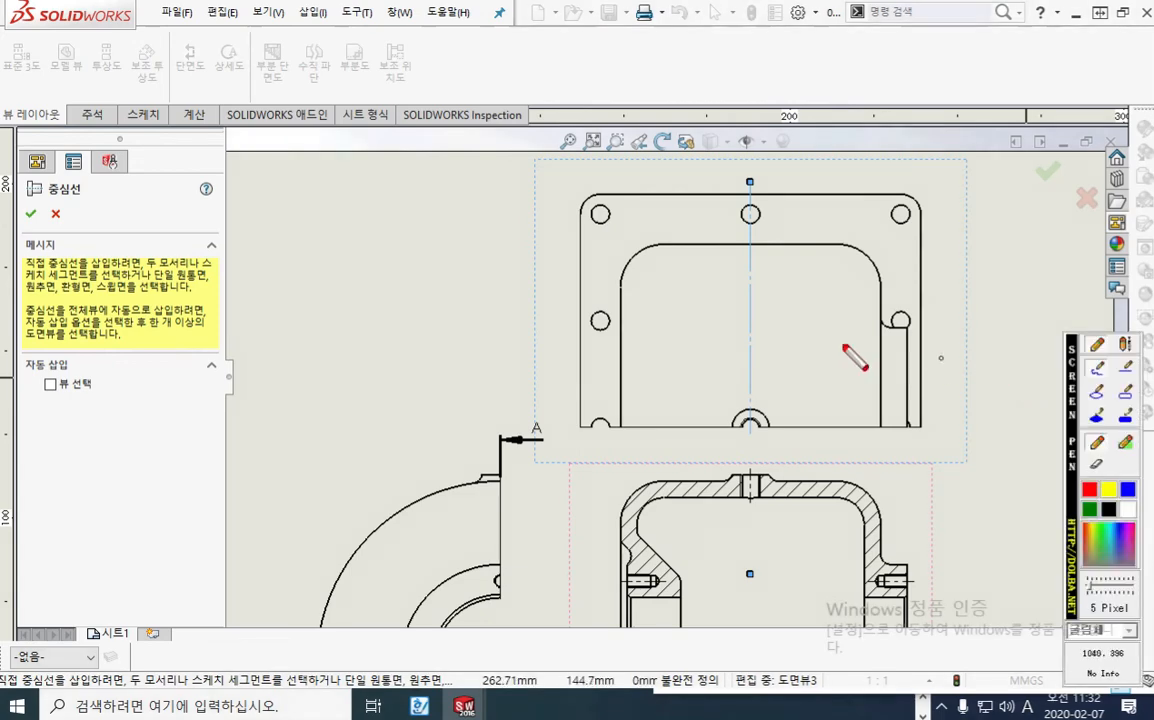
mouse_move(573, 322)
left_mouse_down()
mouse_move(615, 320)
mouse_move(600, 352)
left_mouse_up()
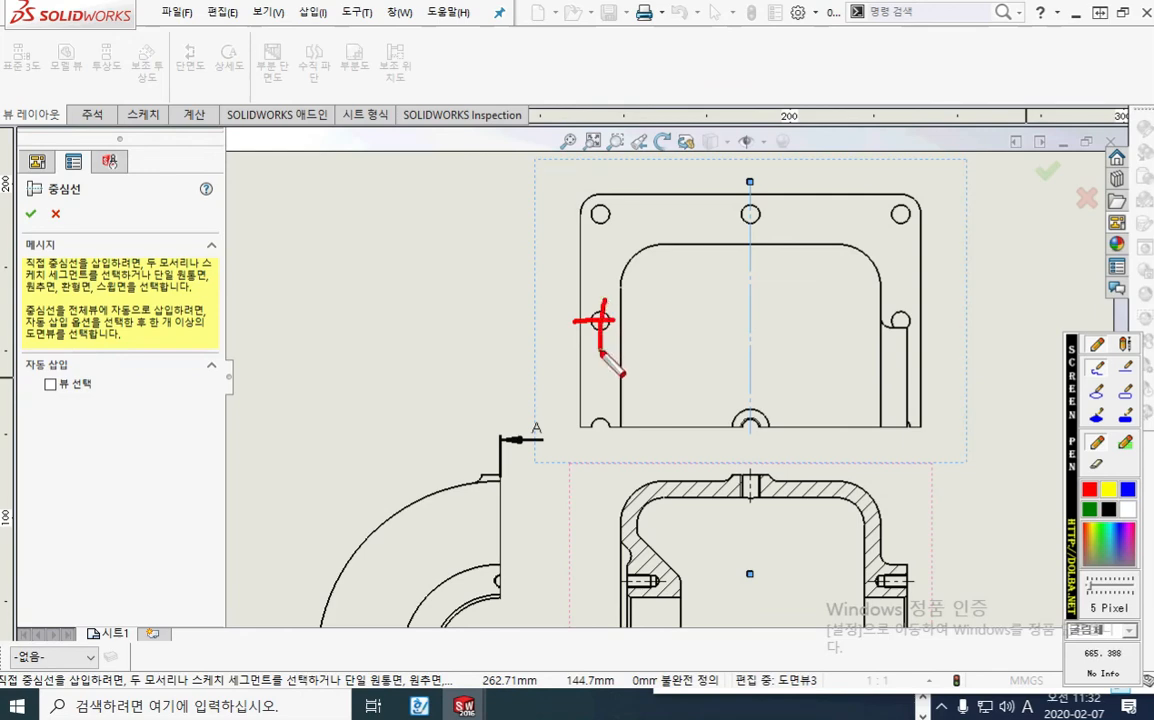
left_click_drag(603, 408, 605, 444)
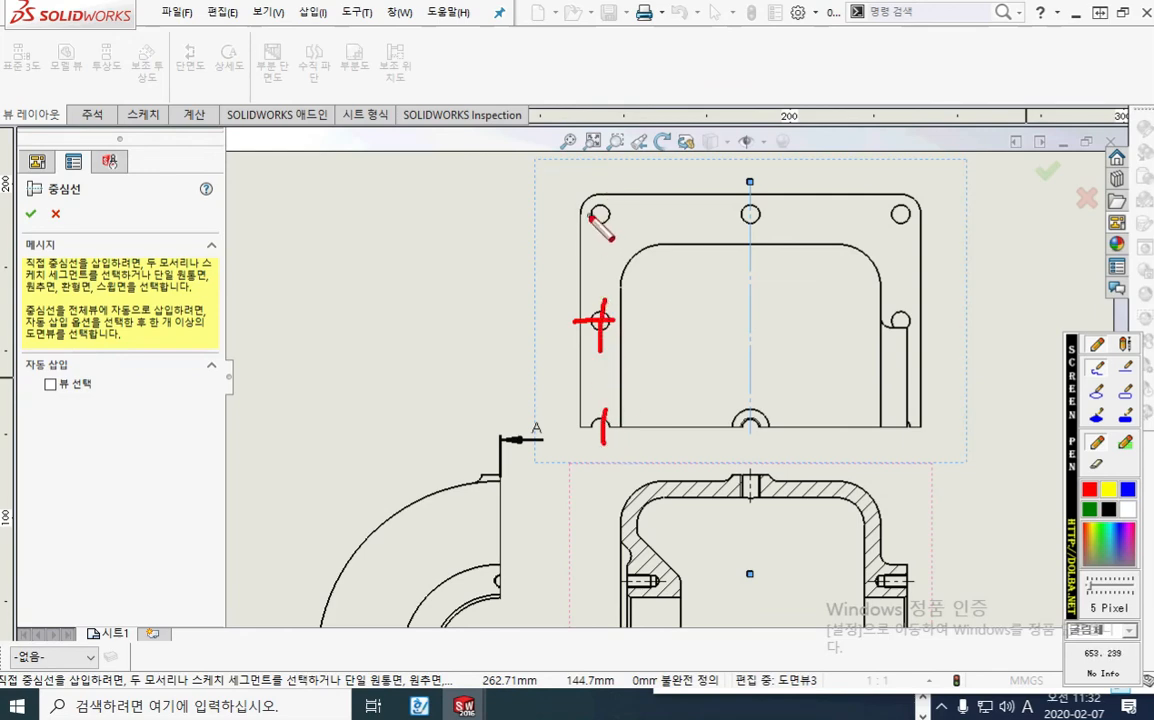
mouse_move(588, 213)
left_mouse_down()
mouse_move(630, 217)
mouse_move(604, 237)
left_mouse_up()
left_click_drag(725, 214, 772, 212)
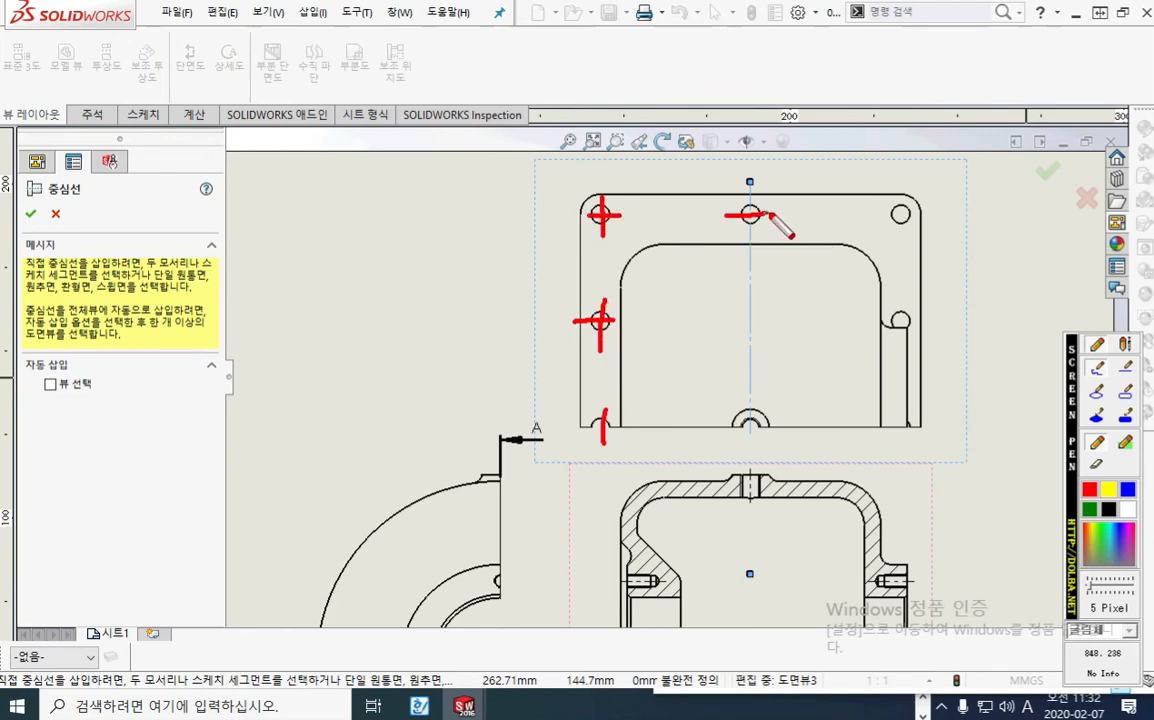
mouse_move(874, 213)
left_mouse_down()
mouse_move(912, 212)
mouse_move(902, 234)
left_mouse_up()
left_click_drag(888, 324, 903, 326)
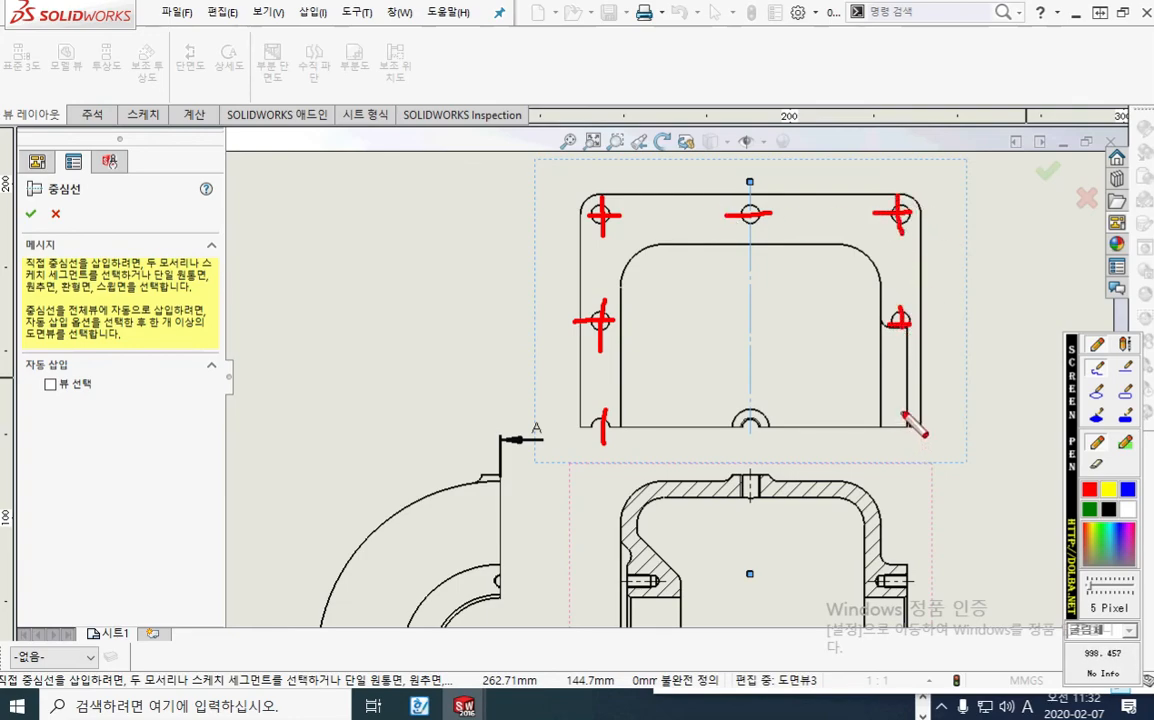
left_click_drag(902, 411, 904, 431)
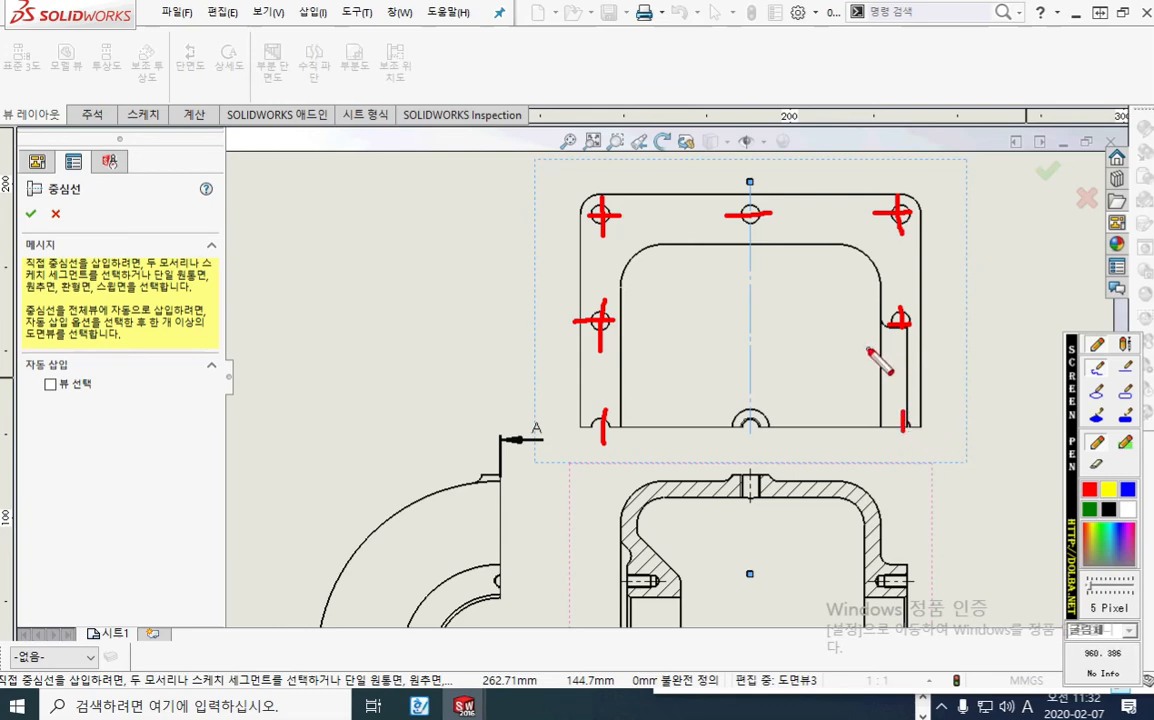
Step: Sketch red pen axes across both plan view side walls, link them to section A-A's upper tapped holes, and clear all marks
left_click_drag(862, 345, 960, 346)
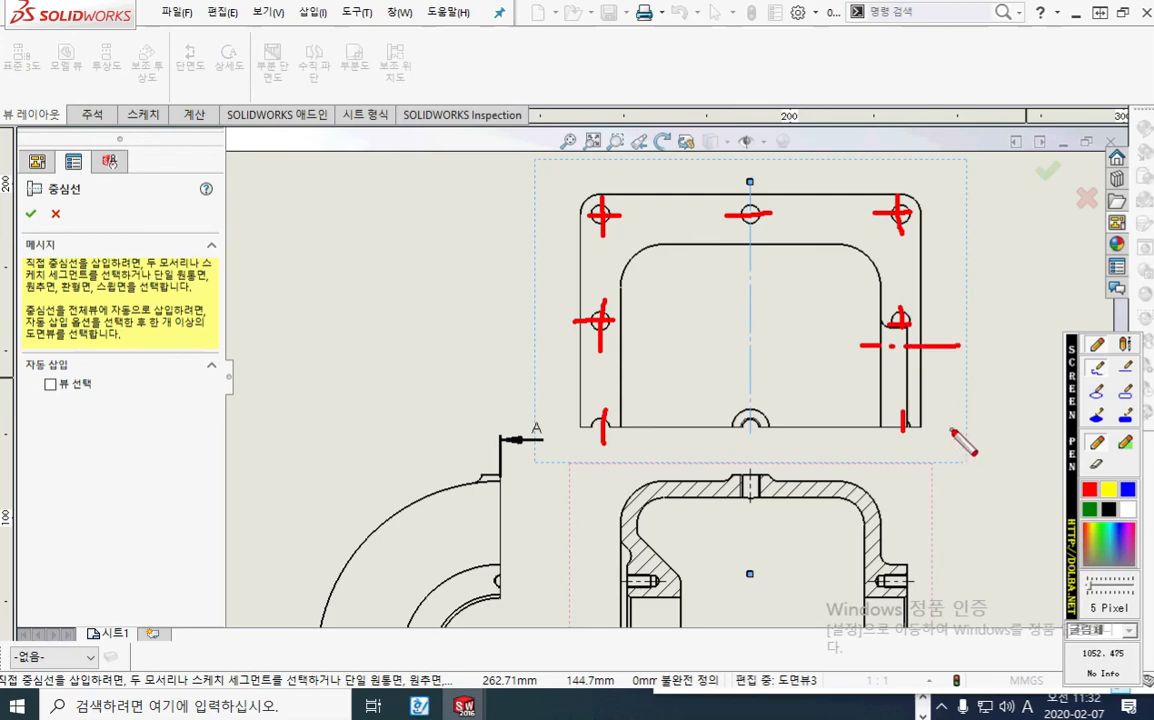
mouse_move(940, 355)
left_mouse_down()
mouse_move(982, 432)
mouse_move(948, 538)
mouse_move(915, 569)
mouse_move(940, 578)
left_mouse_up()
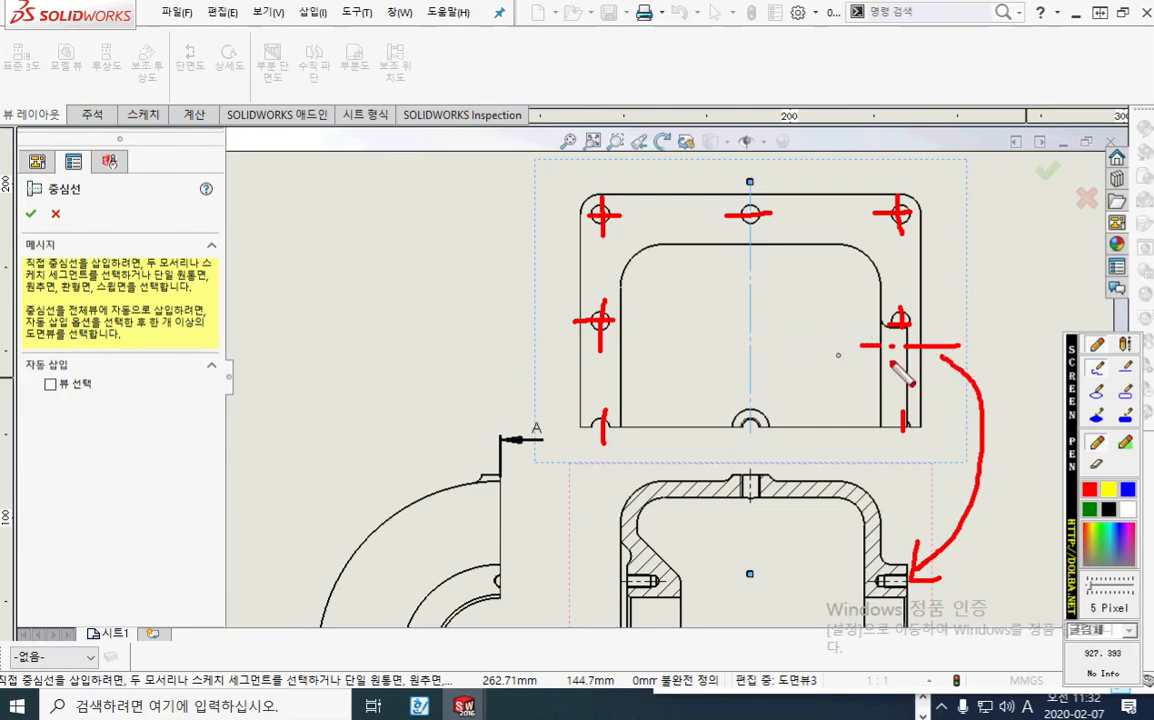
mouse_move(628, 580)
left_mouse_down()
mouse_move(545, 500)
mouse_move(577, 381)
mouse_move(634, 352)
mouse_move(686, 350)
left_mouse_up()
left_click(650, 352)
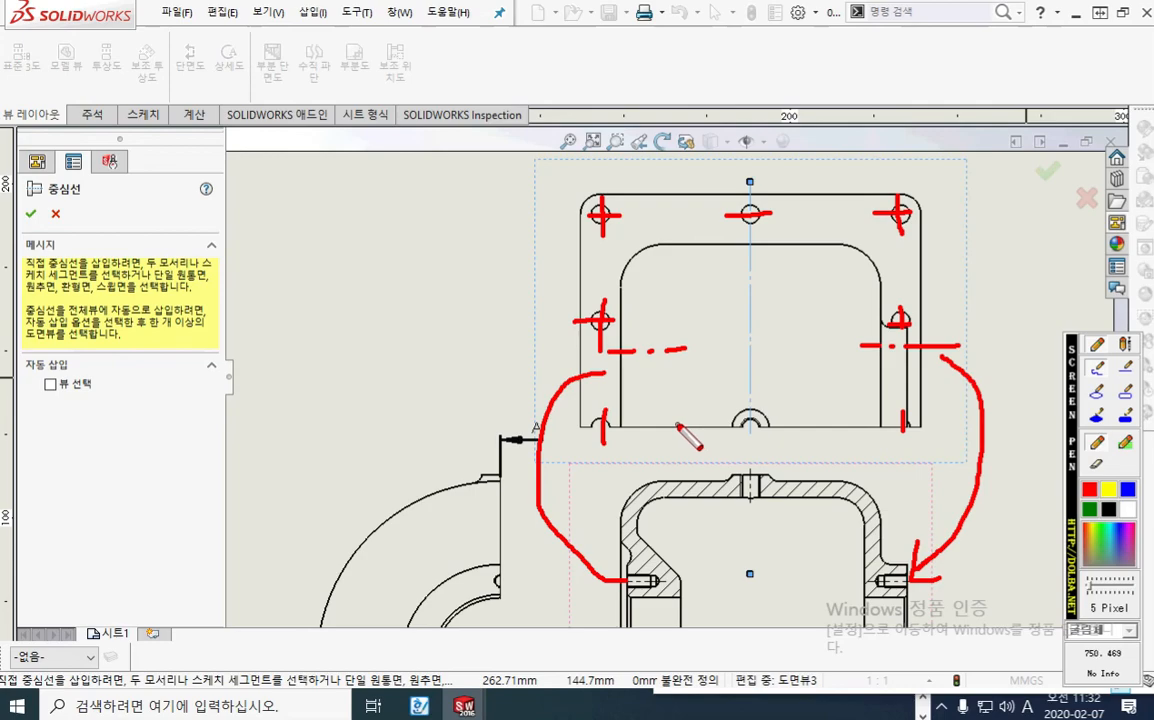
key("Escape")
Step: Mark two vertical base flange hole axes and the bore's horizontal axis on the half side view with the red pen, then clear them
scroll(706, 477, "up", 3)
mouse_move(688, 520)
middle_mouse_down()
mouse_move(694, 398)
mouse_move(686, 423)
middle_mouse_up()
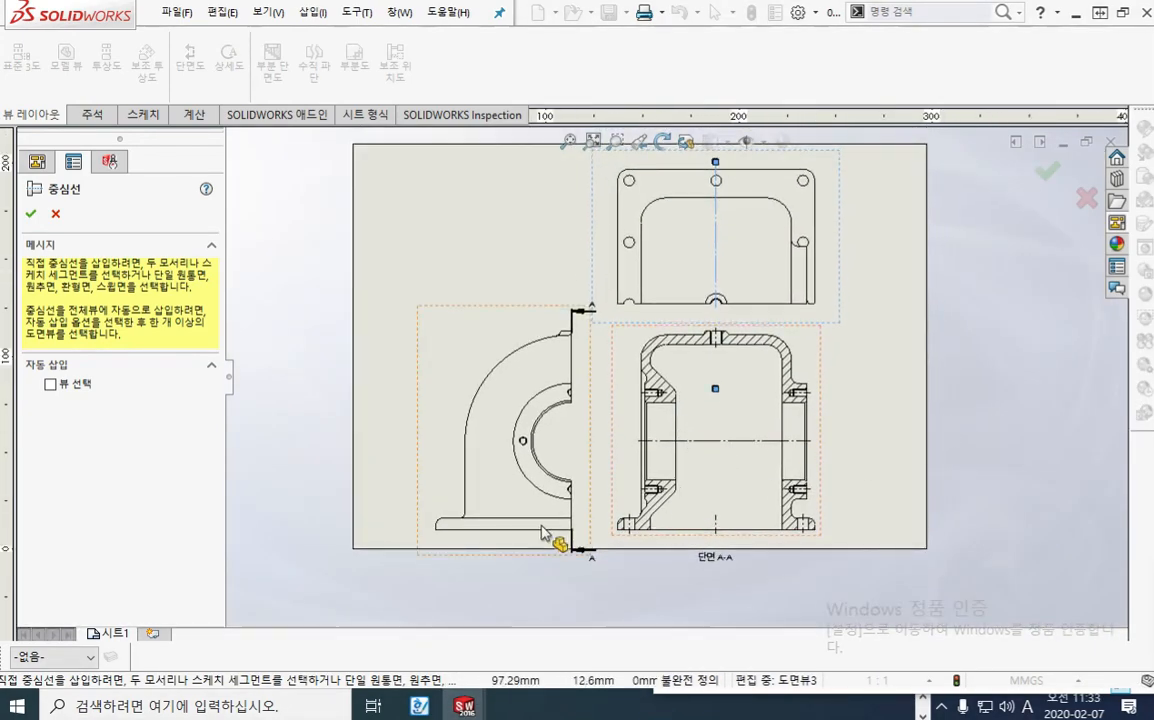
key("F12")
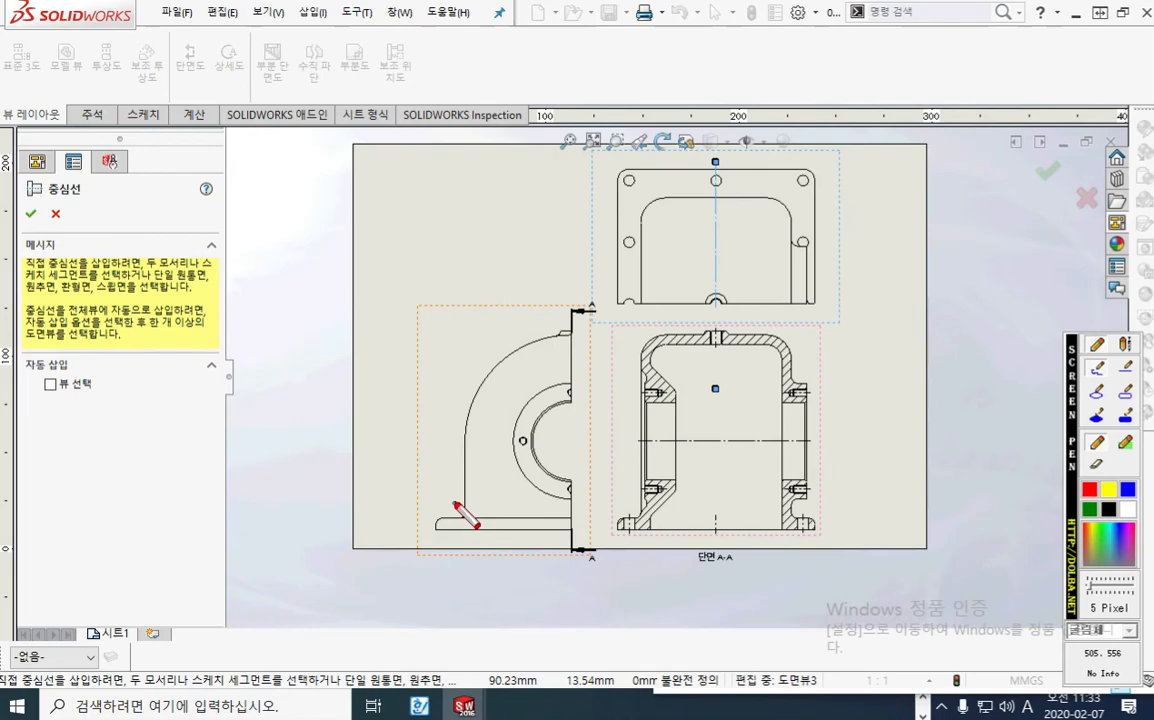
left_click_drag(455, 498, 457, 548)
left_click_drag(510, 502, 510, 520)
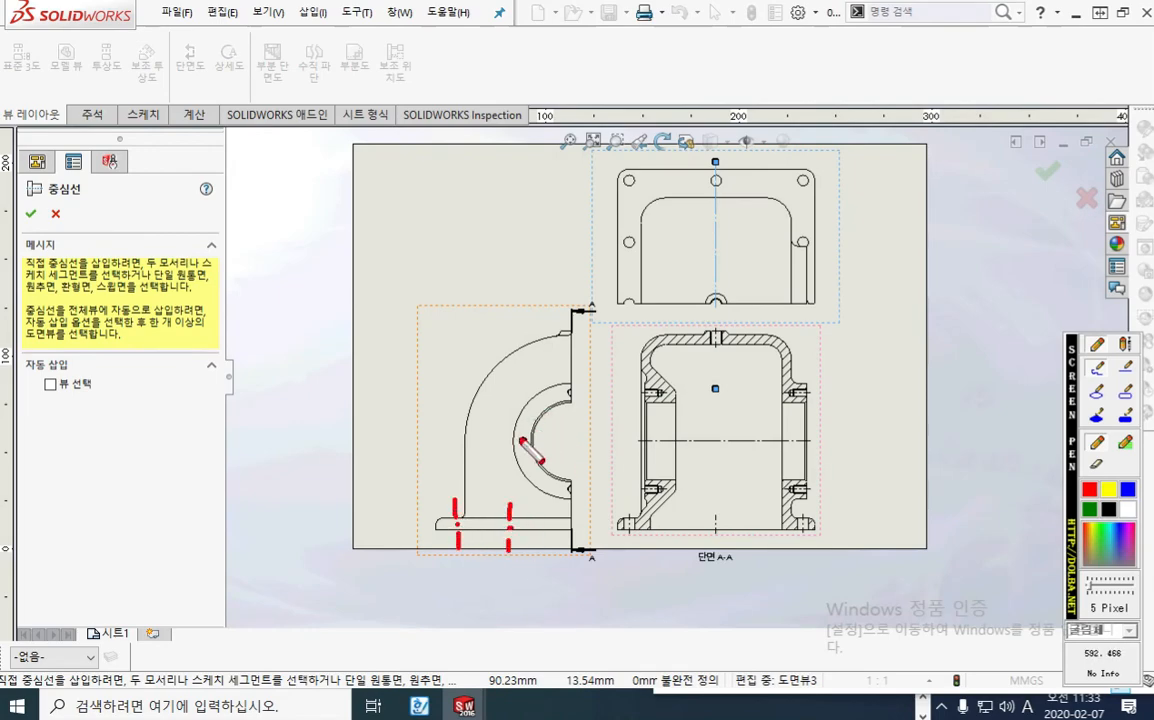
left_click_drag(494, 441, 576, 440)
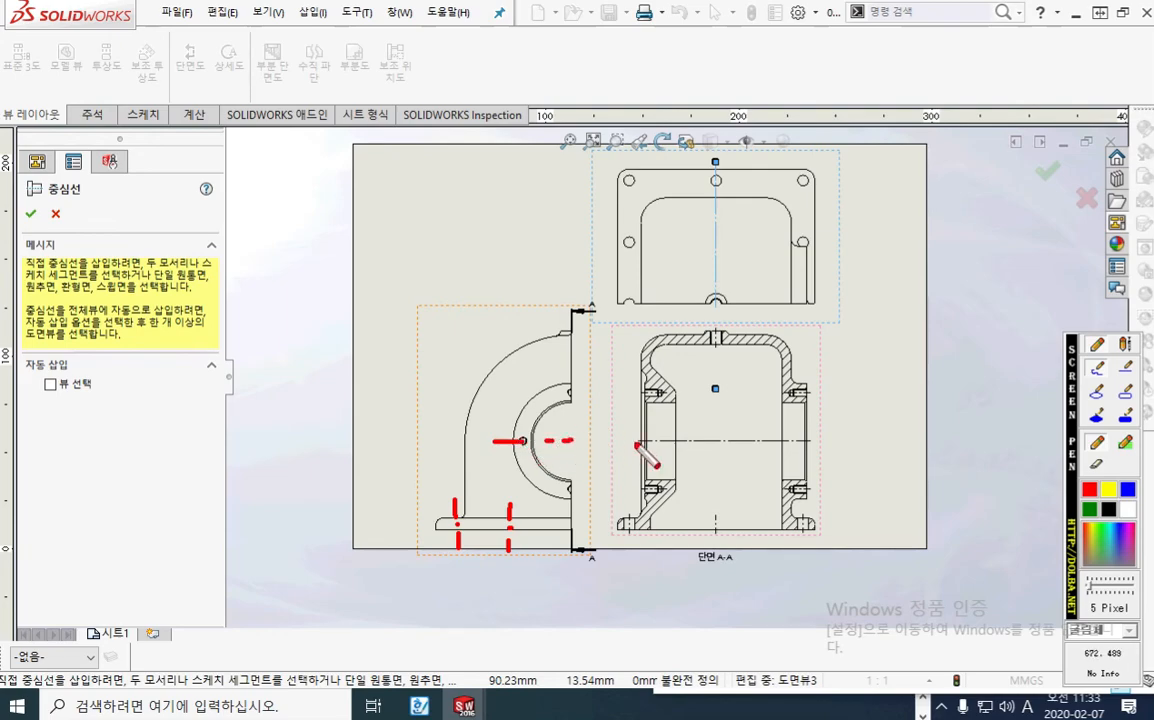
key("Escape")
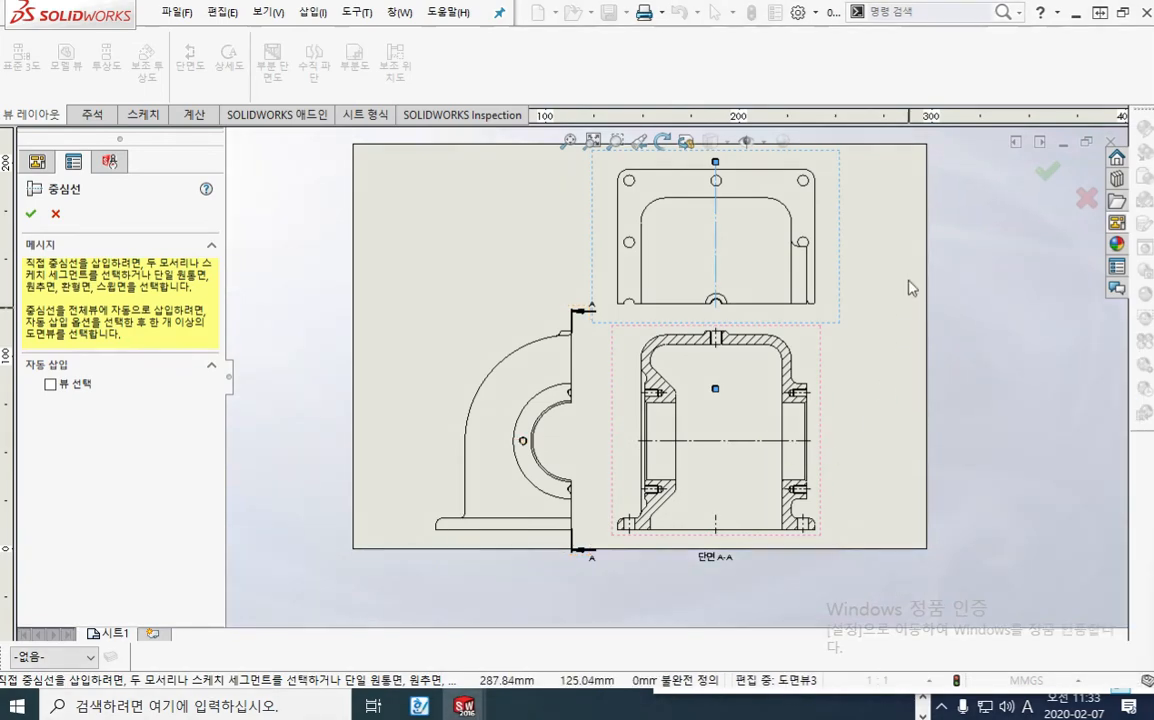
Step: Finish the Centerline command and deselect the plan view's centreline
left_click(1041, 181)
left_click(901, 337)
mouse_move(912, 393)
middle_mouse_down()
mouse_move(938, 416)
mouse_move(920, 420)
middle_mouse_up()
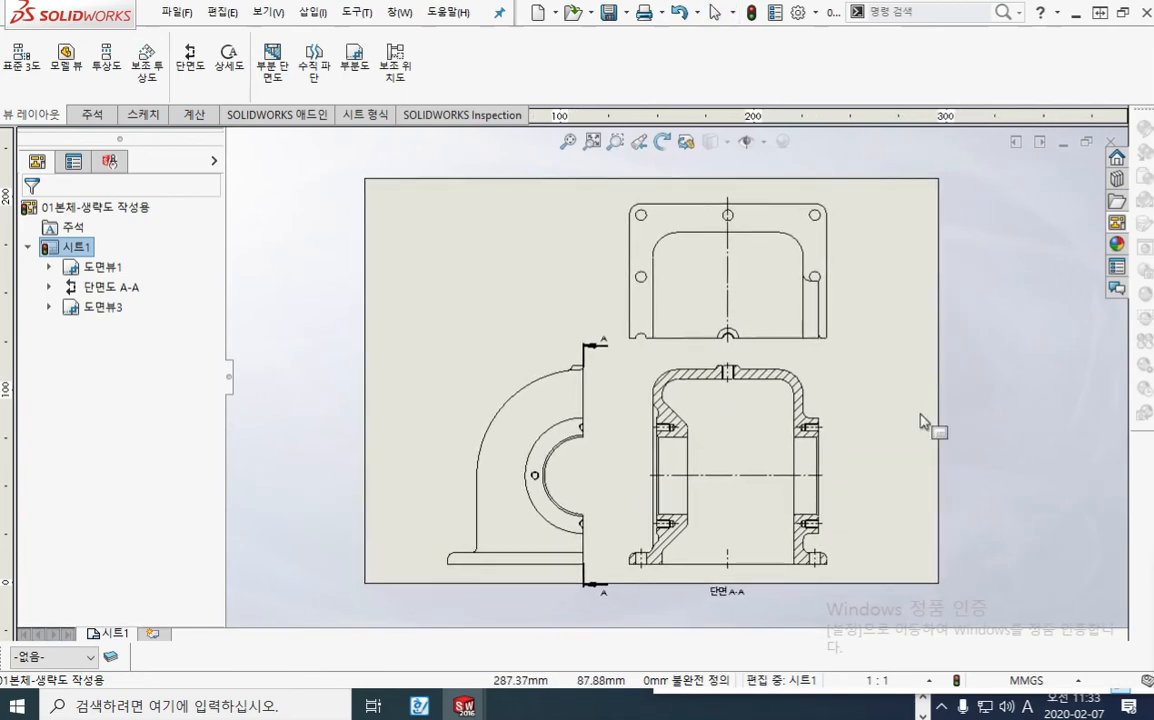
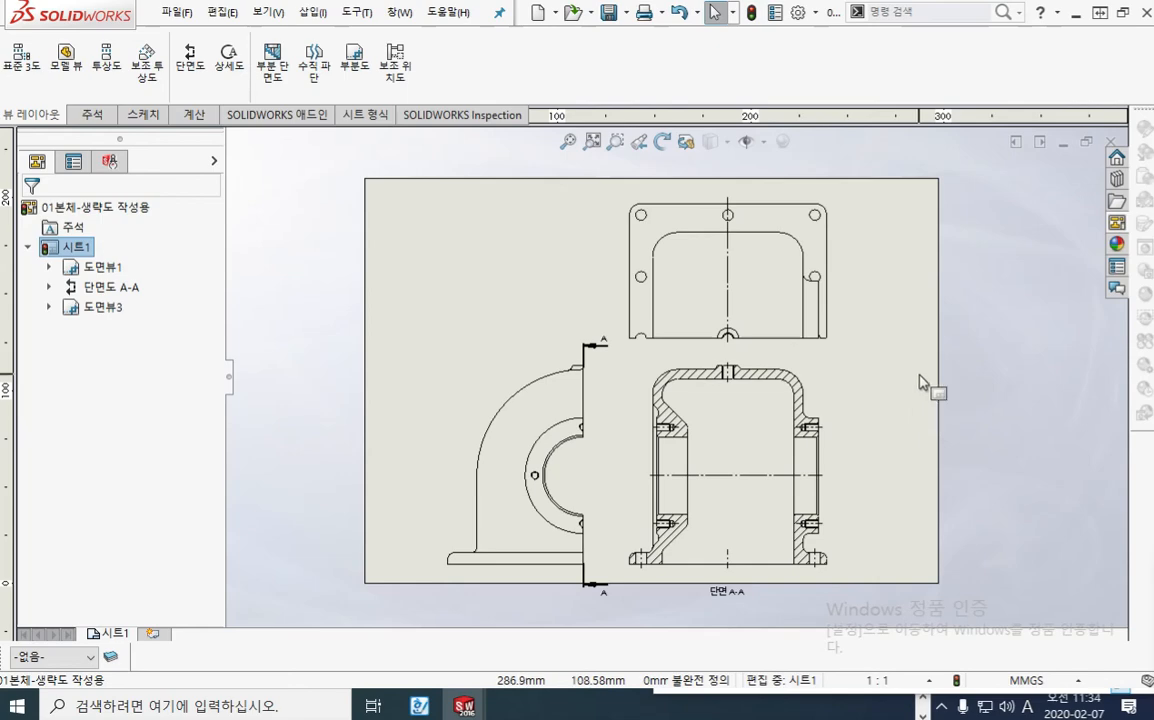
Step: Project a new plan view upward from section A-A and place it above the sheet
mouse_move(917, 386)
middle_mouse_down()
mouse_move(886, 381)
mouse_move(858, 403)
mouse_move(871, 400)
middle_mouse_up()
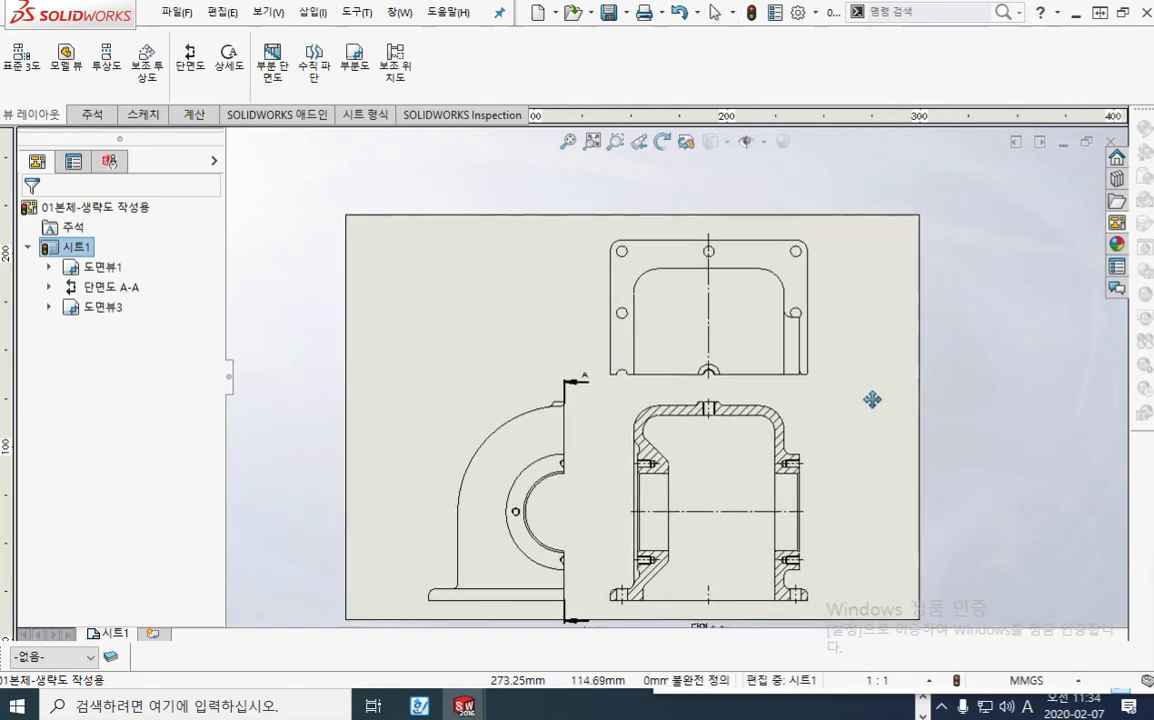
left_click(806, 420)
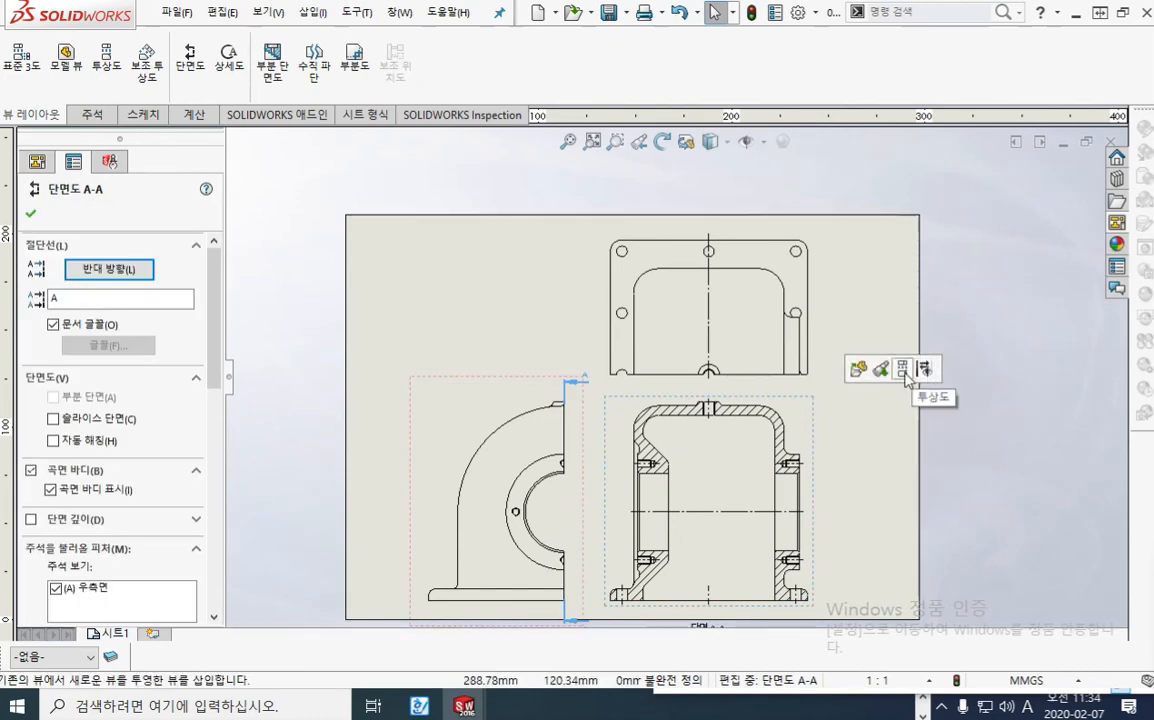
left_click(935, 376)
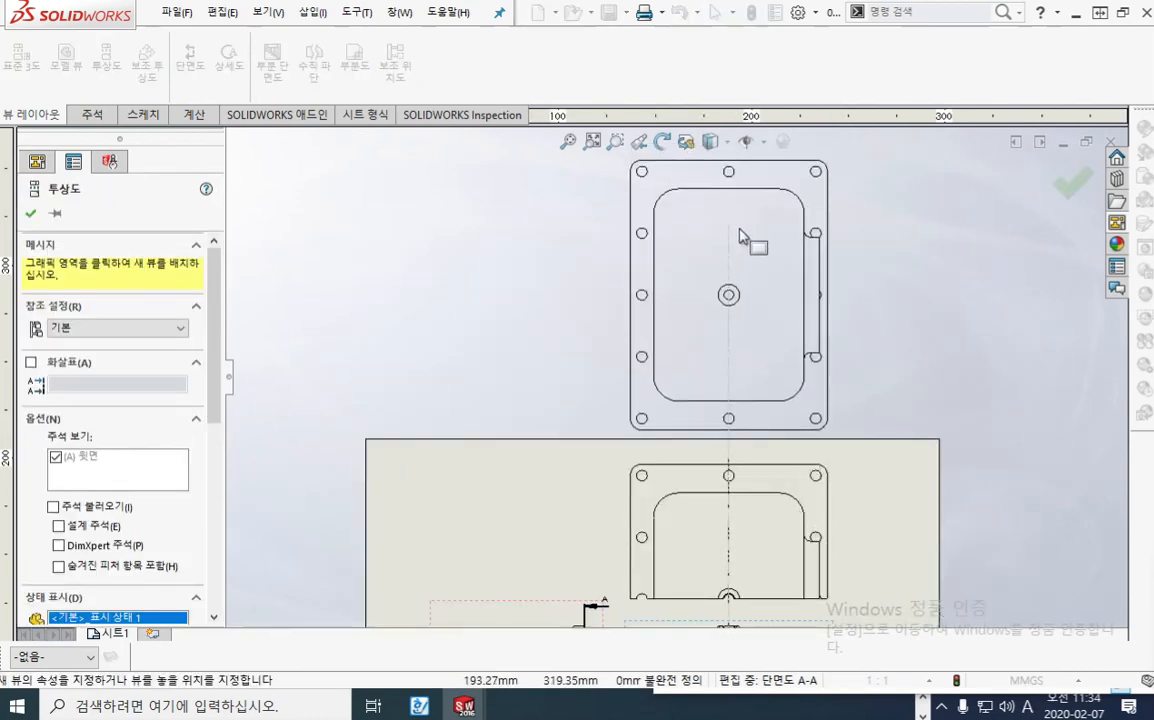
middle_click_drag(742, 206, 734, 277)
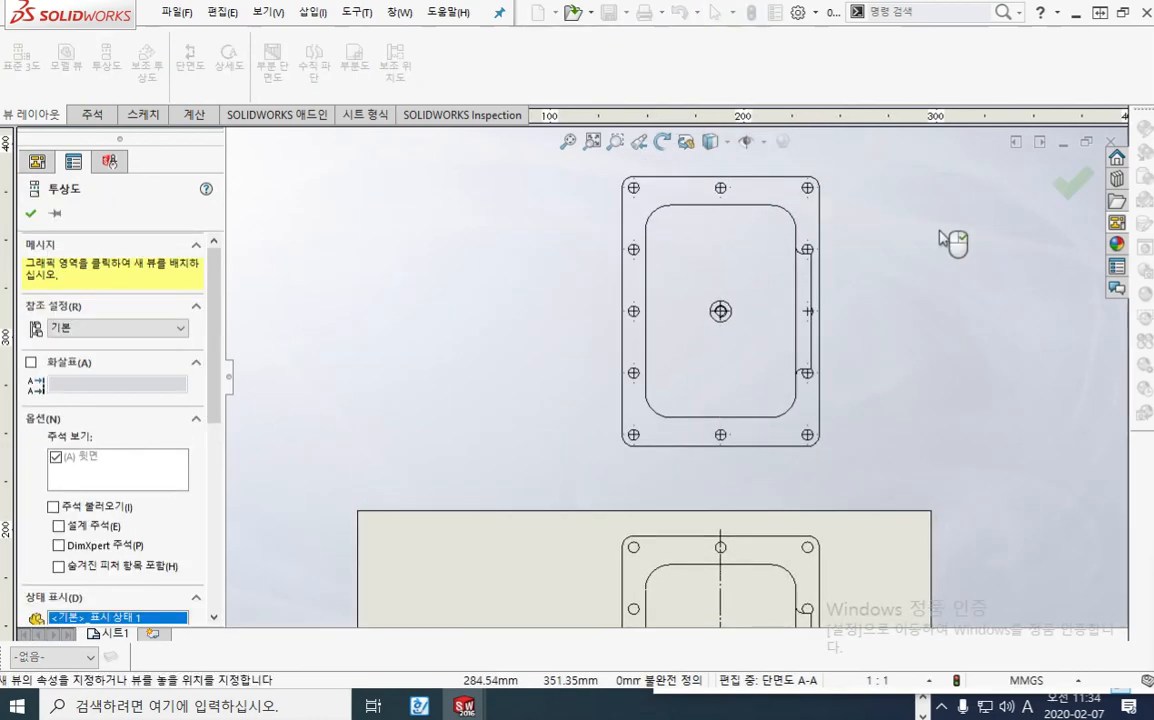
left_click(1072, 182)
middle_click_drag(766, 316, 751, 387)
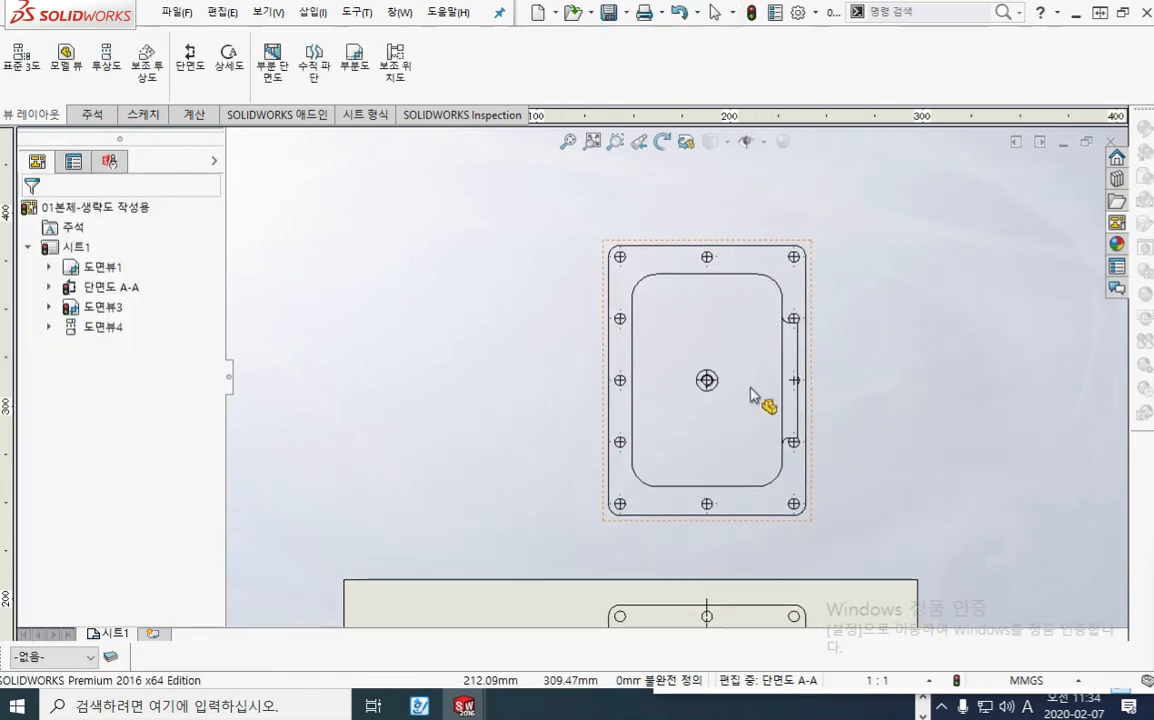
Step: Sketch a corner rectangle about 110 by 79.5 mm around the new plan view's upper half, starting at the outer edge's midpoint
scroll(746, 384, "down", 1)
left_click(576, 215)
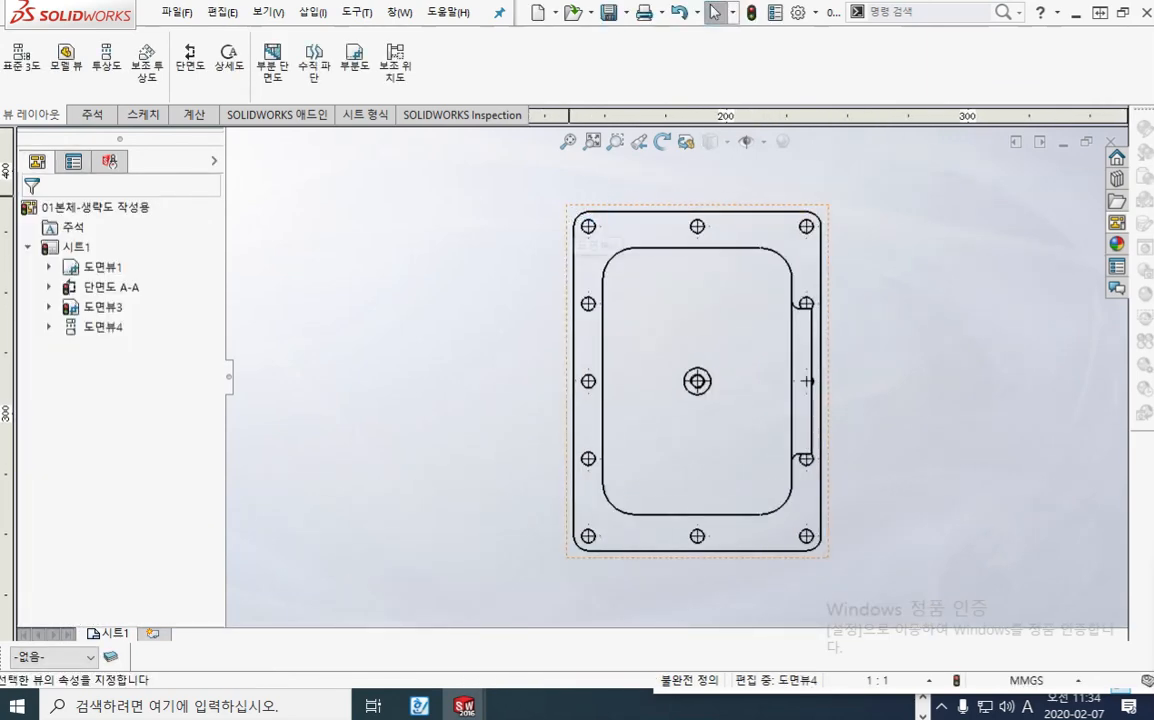
left_click(142, 114)
left_click(50, 73)
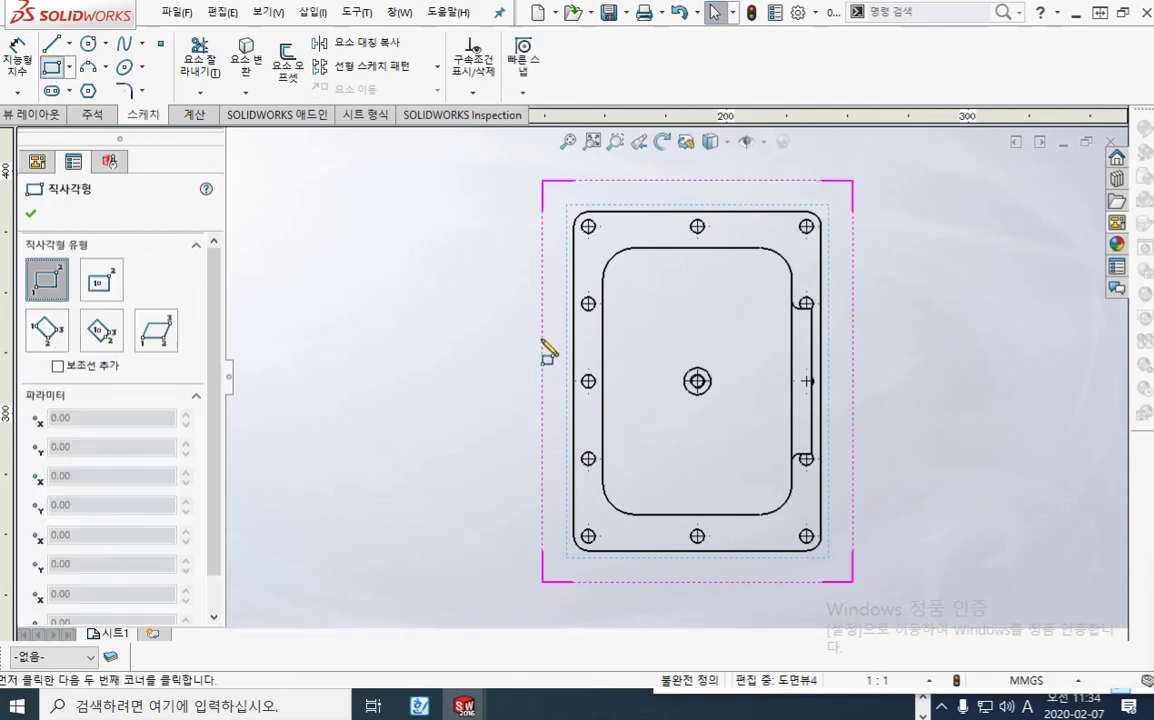
left_click(575, 381)
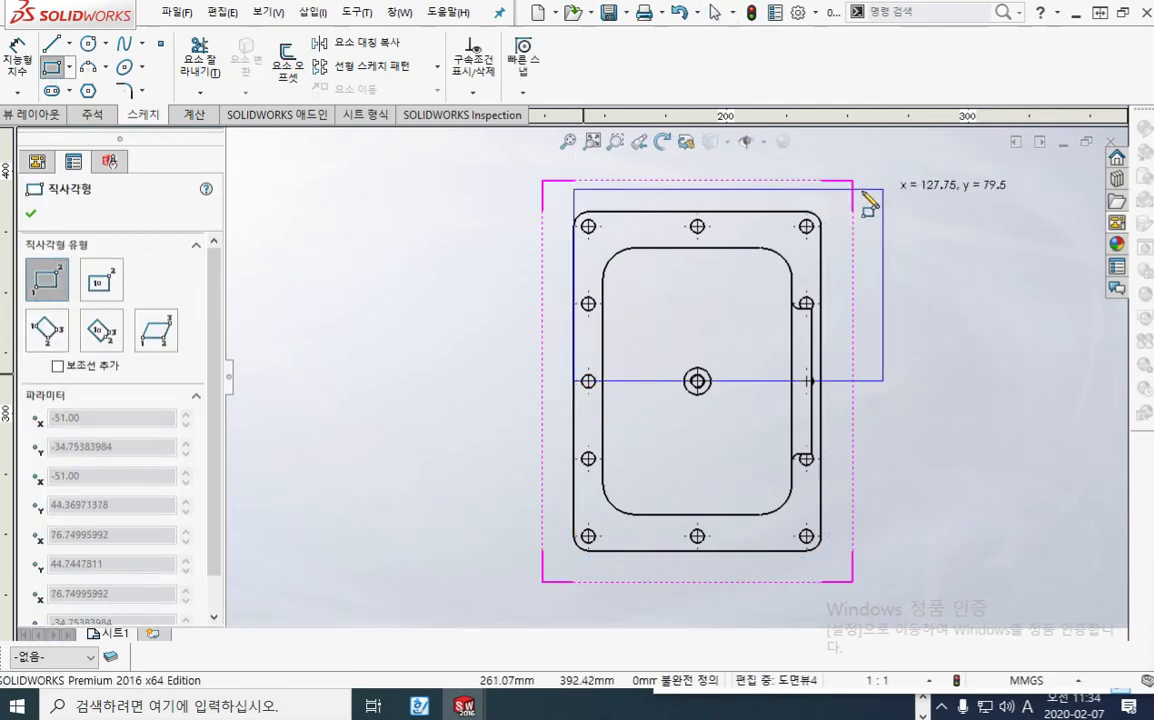
left_click(841, 189)
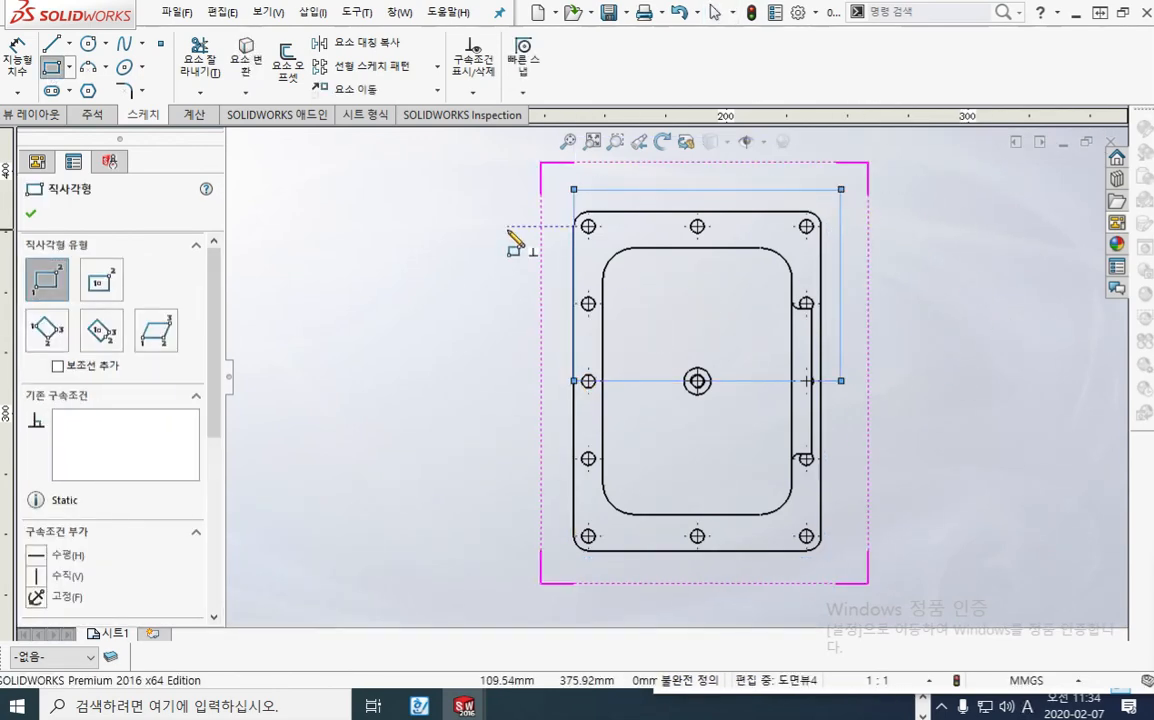
left_click(31, 213)
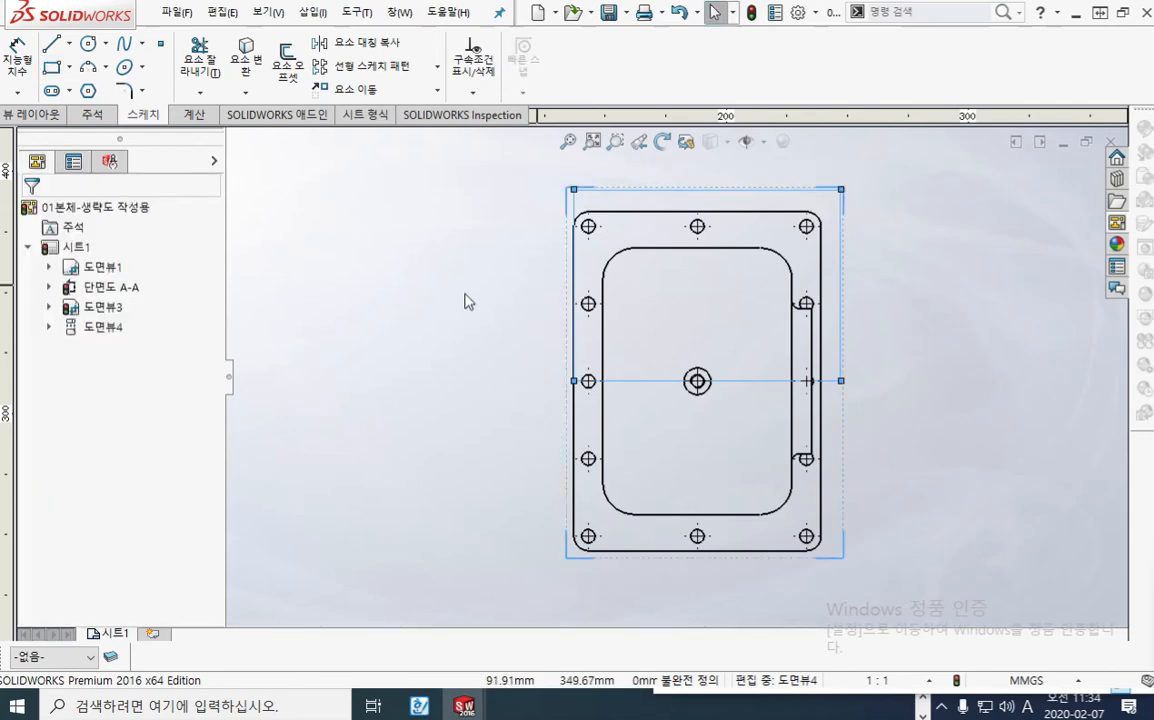
left_click(425, 241)
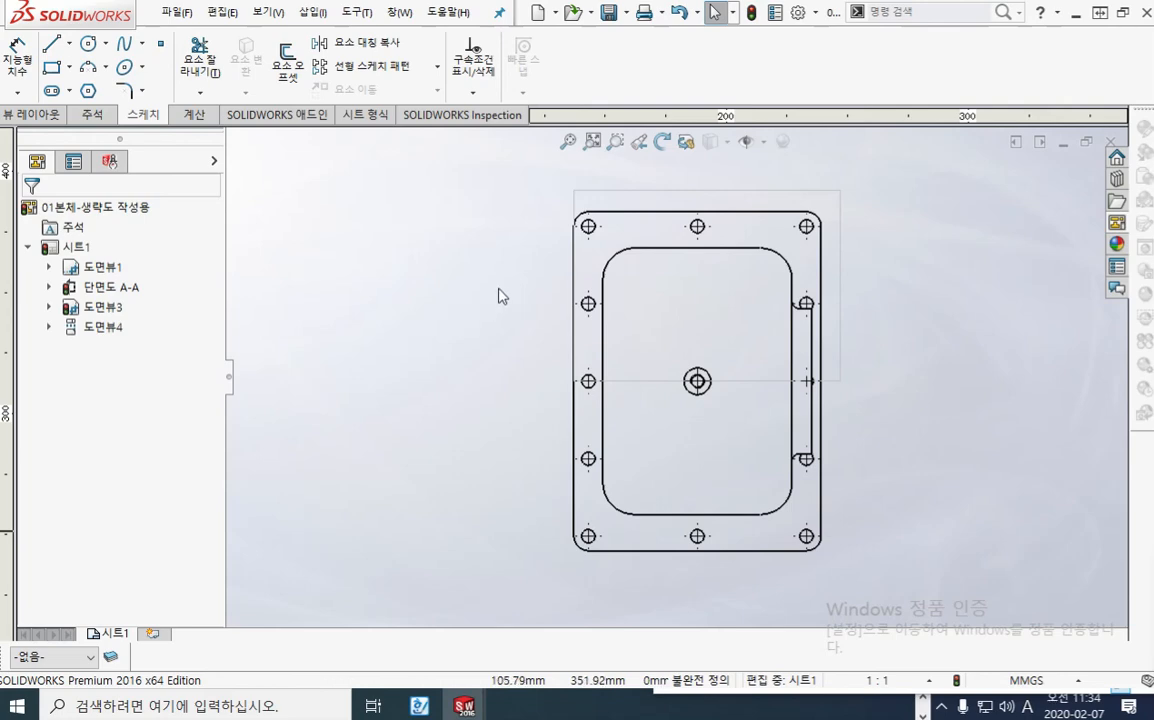
Step: Crop the new plan view with only the rectangle's upper horizontal line selected
left_click(654, 190)
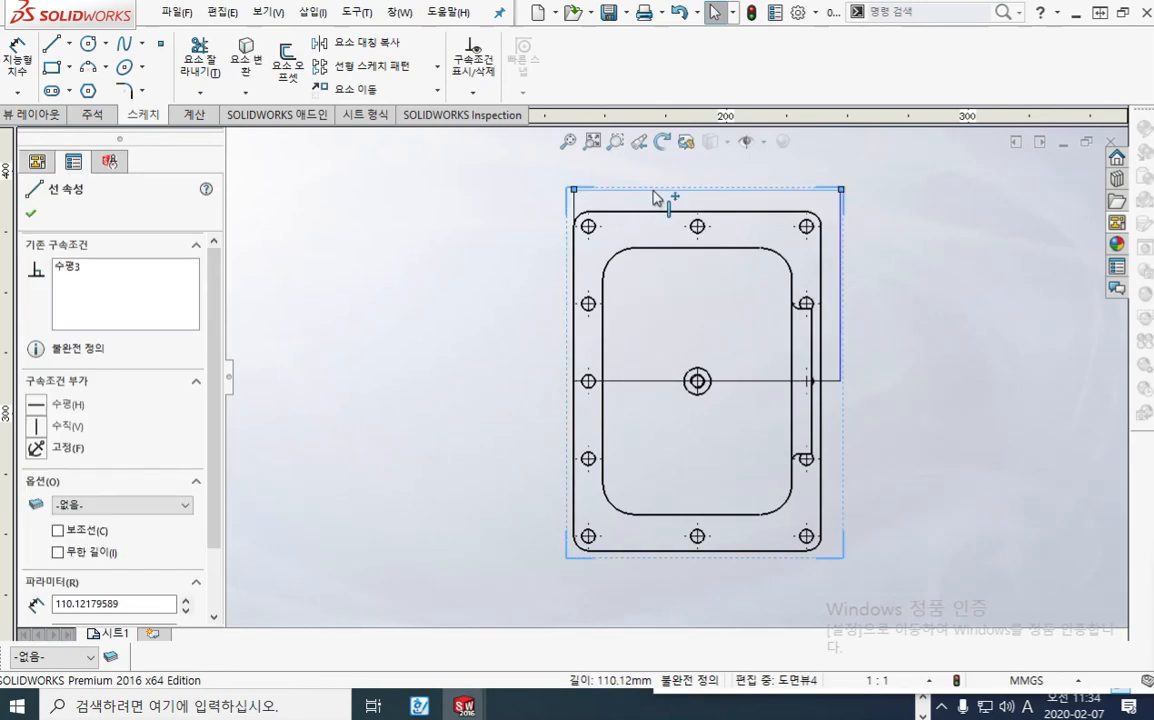
left_click(30, 114)
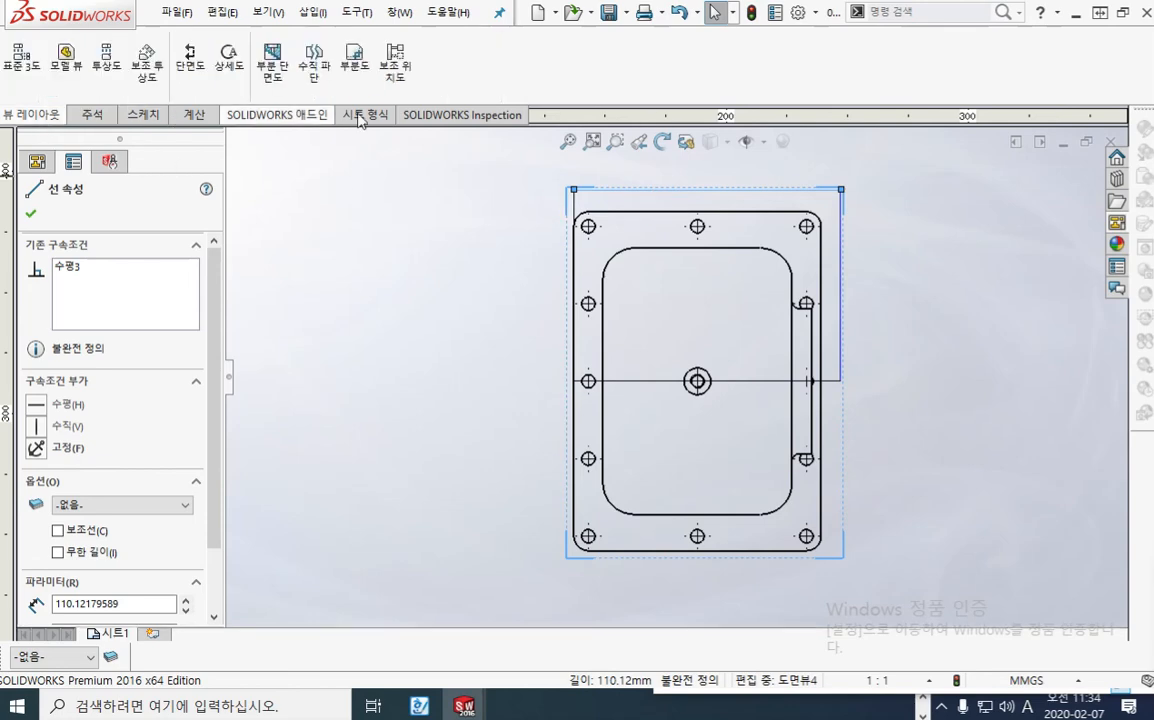
left_click(356, 66)
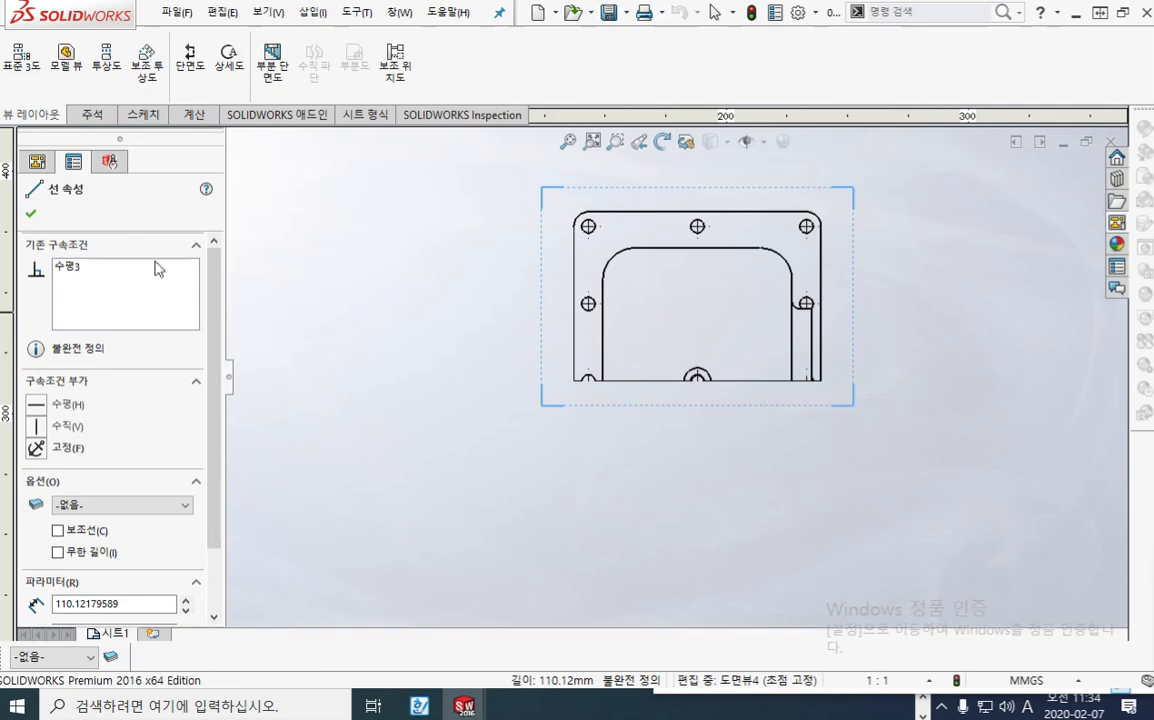
left_click(31, 213)
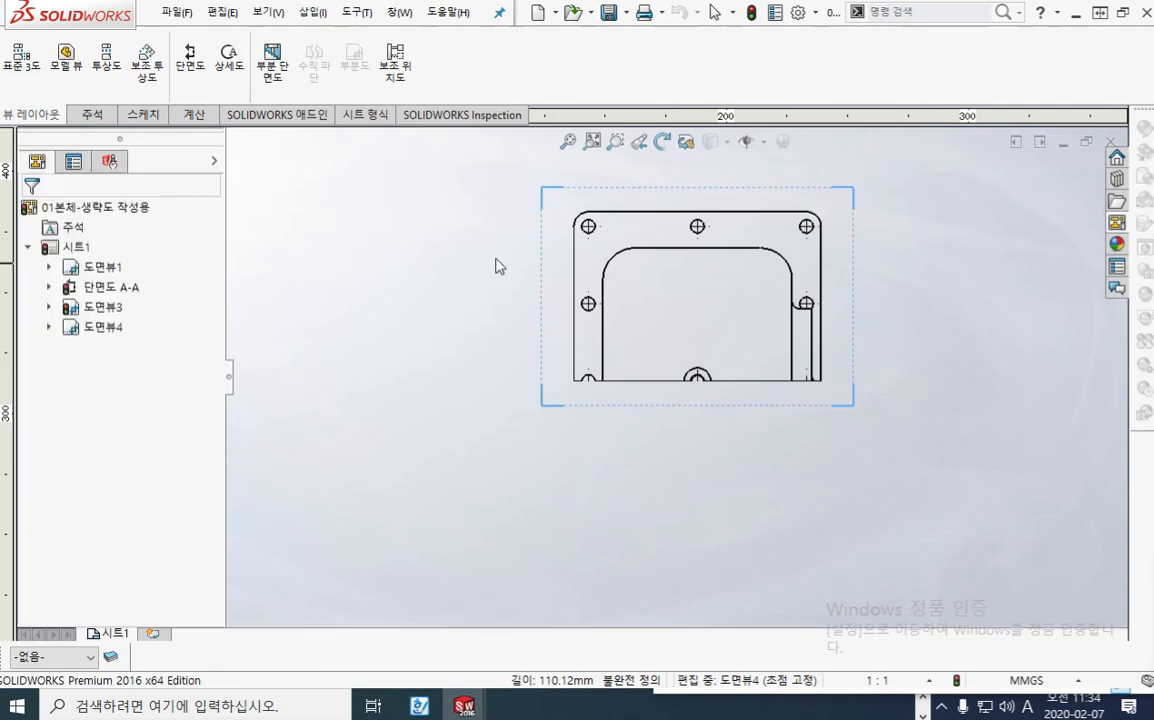
Step: Remove the crop from the new plan view
right_click(113, 331)
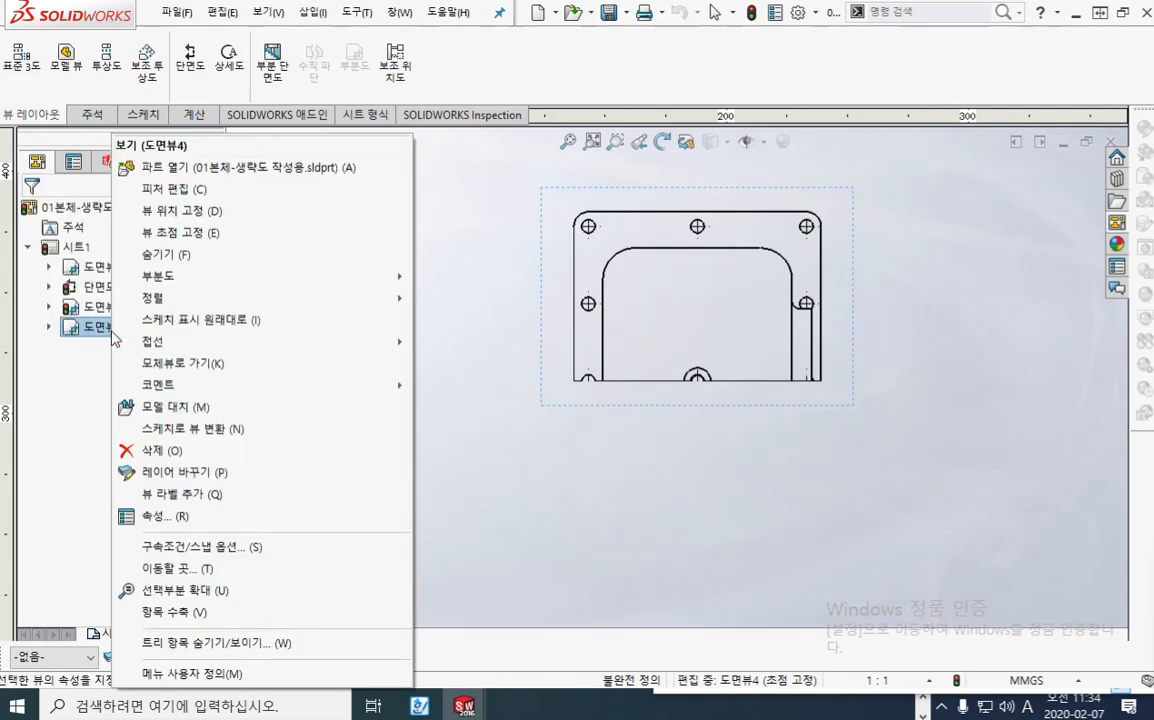
mouse_move(247, 285)
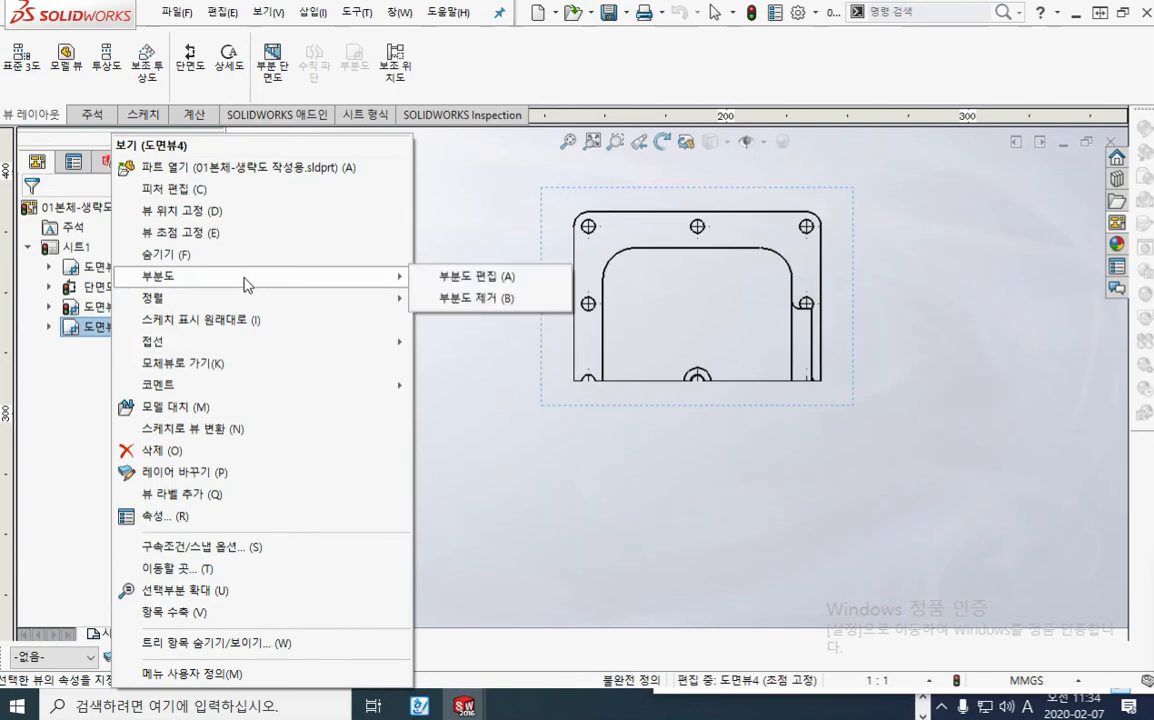
left_click(505, 299)
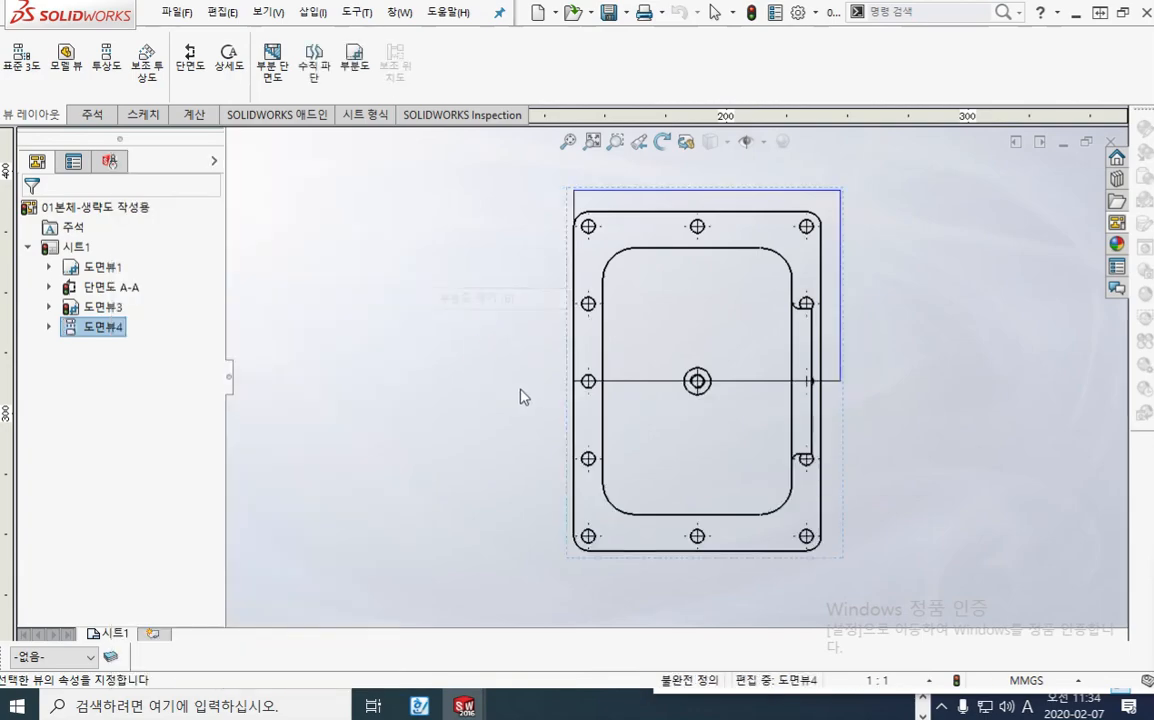
Step: Crop the new plan view using the rectangle's four chain-selected lines, after tracing their outline with the red screen pen and clearing it
left_click(698, 192)
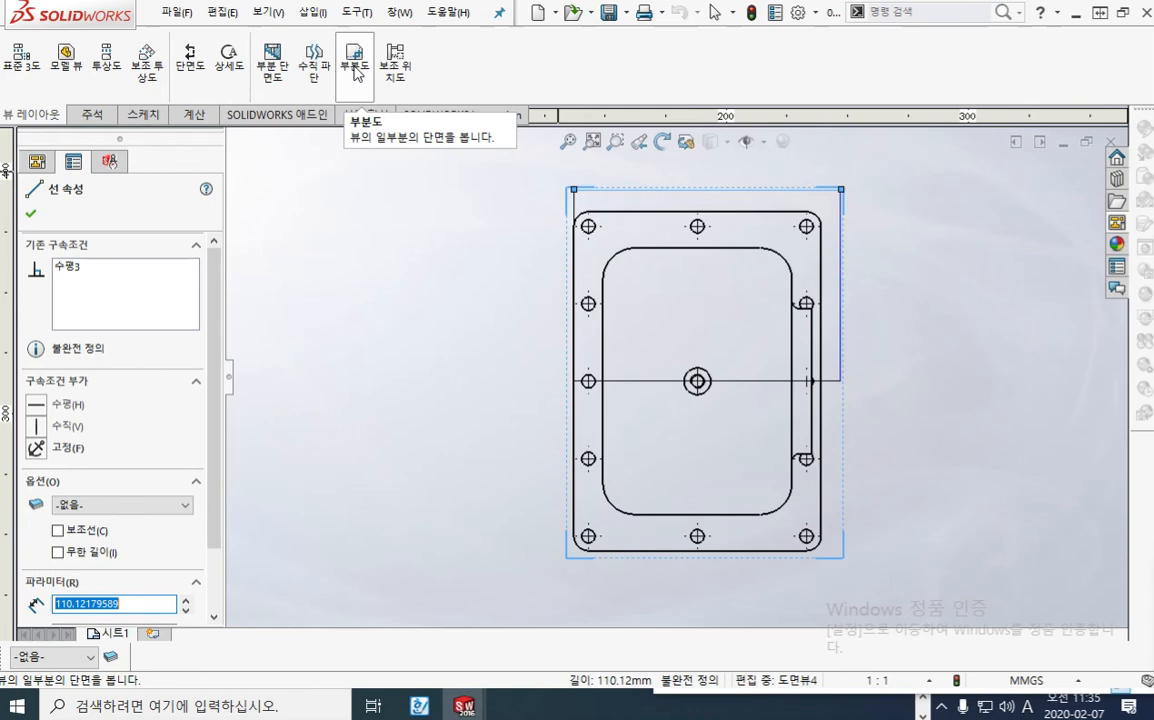
right_click(752, 197)
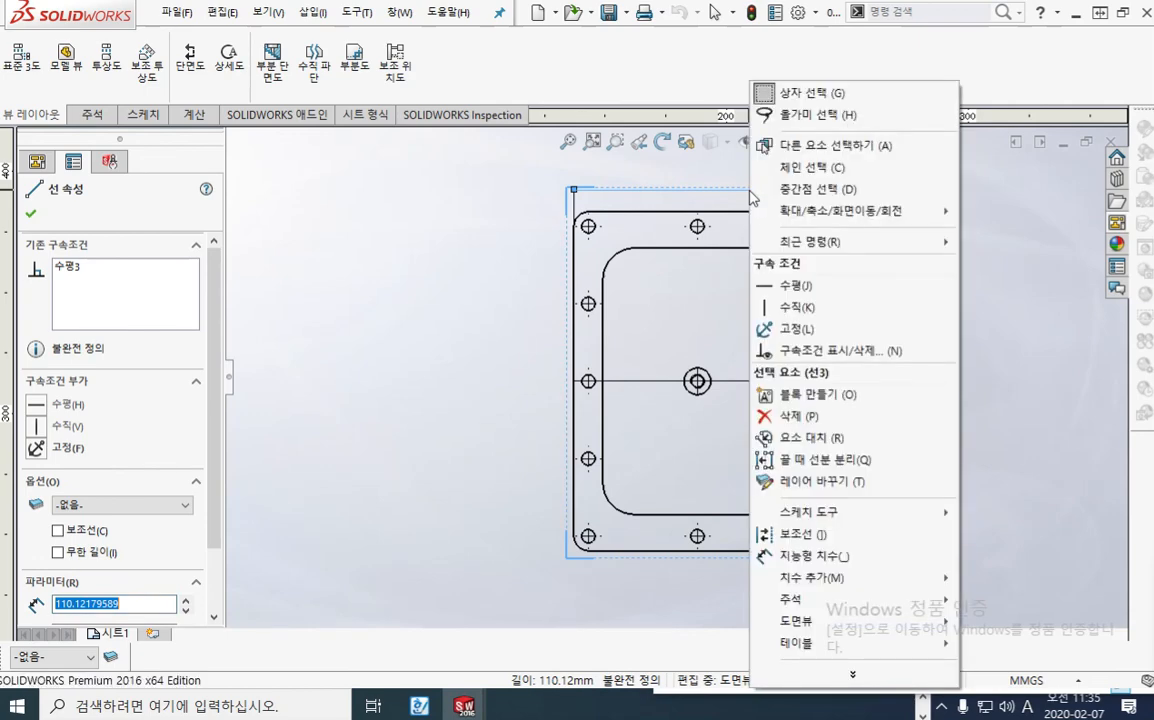
left_click(810, 176)
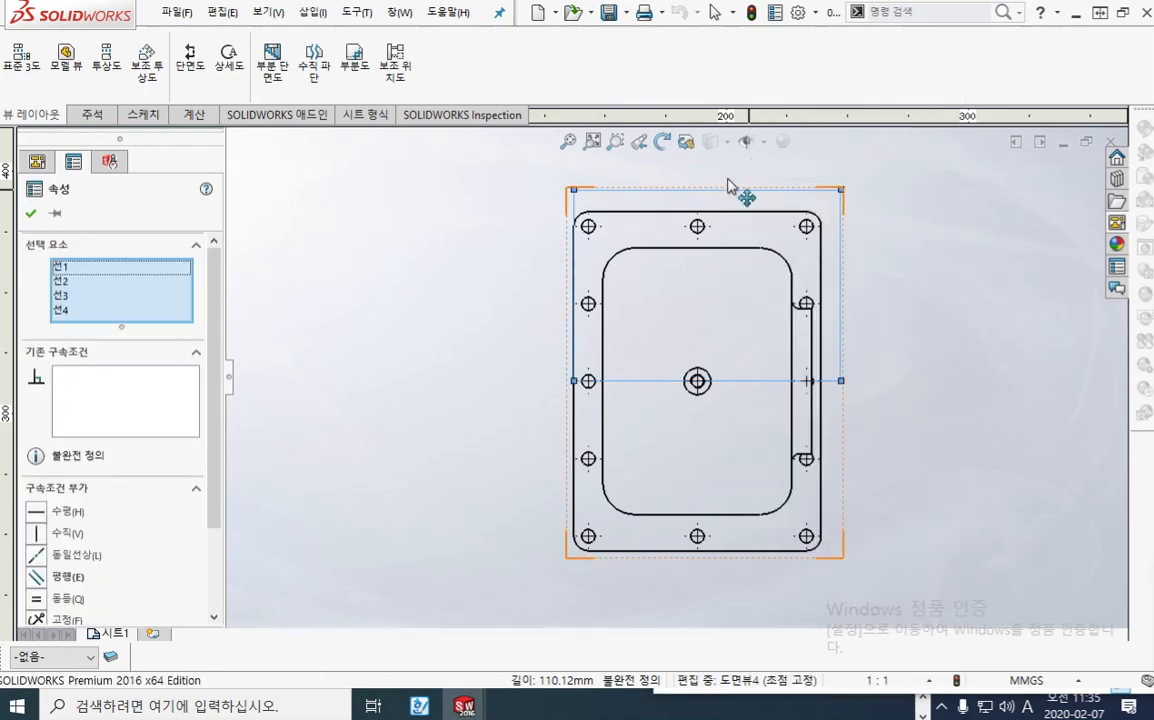
mouse_move(587, 193)
left_mouse_down()
mouse_move(845, 195)
mouse_move(848, 372)
mouse_move(572, 381)
mouse_move(578, 207)
left_mouse_up()
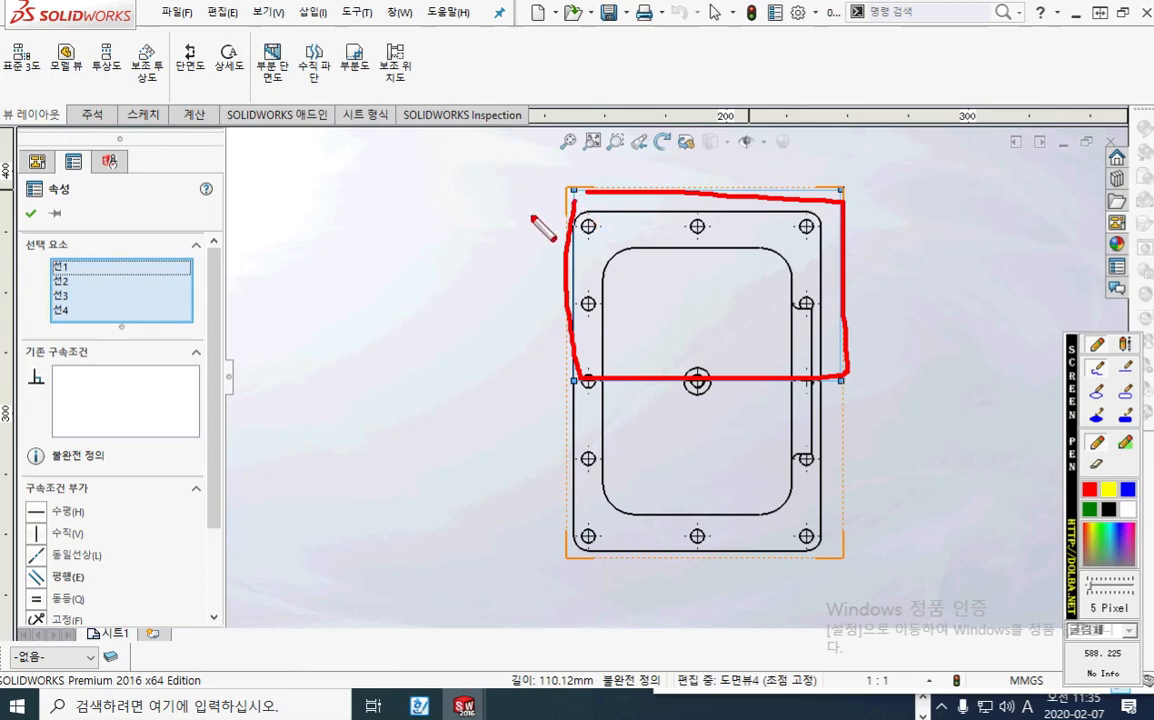
mouse_move(556, 213)
left_mouse_down()
mouse_move(372, 90)
mouse_move(340, 45)
mouse_move(372, 55)
mouse_move(358, 97)
mouse_move(376, 95)
left_mouse_up()
key("Escape")
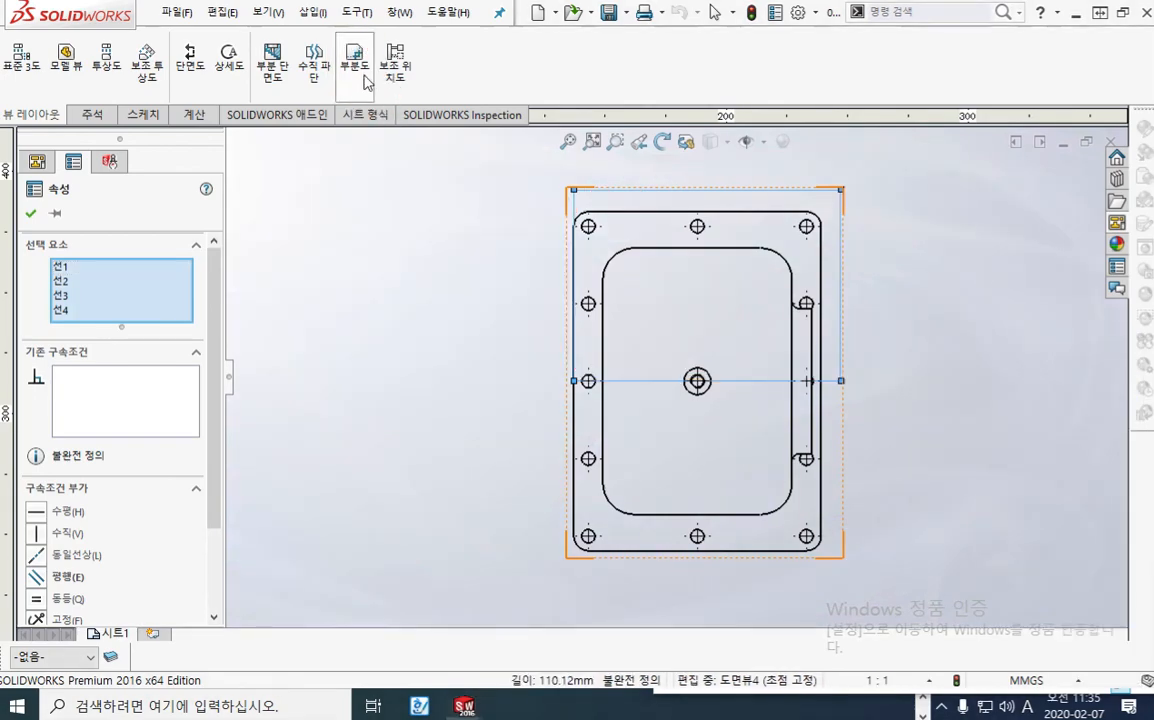
left_click(362, 70)
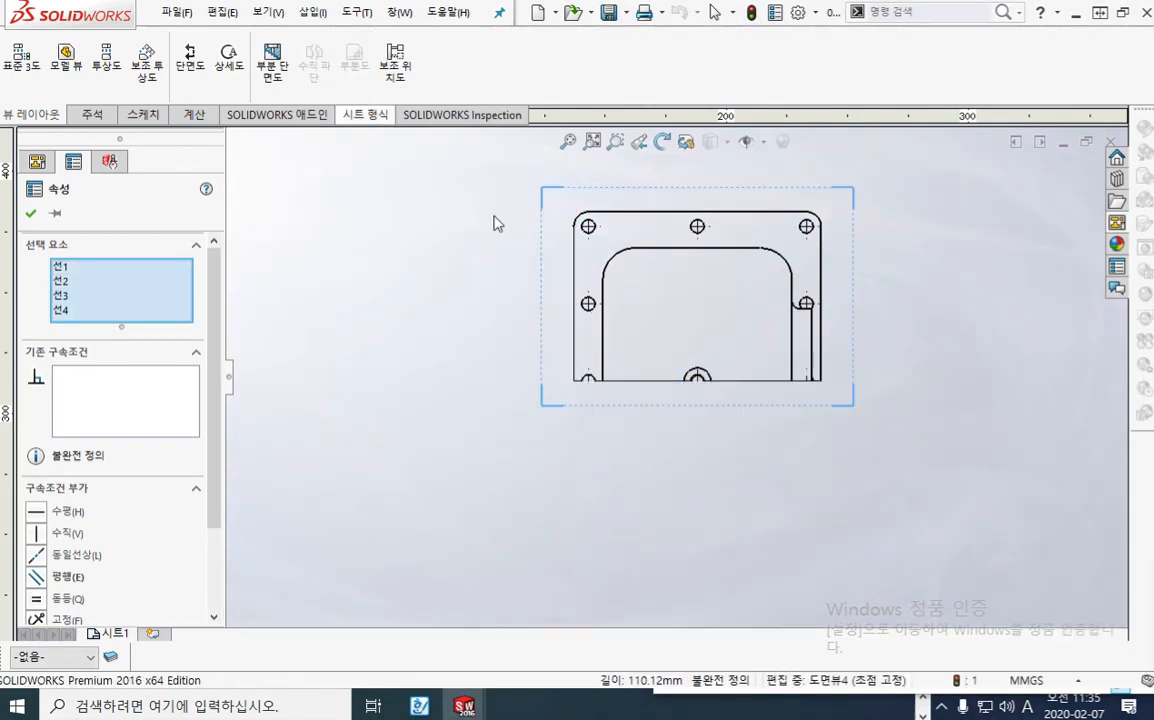
left_click(922, 377)
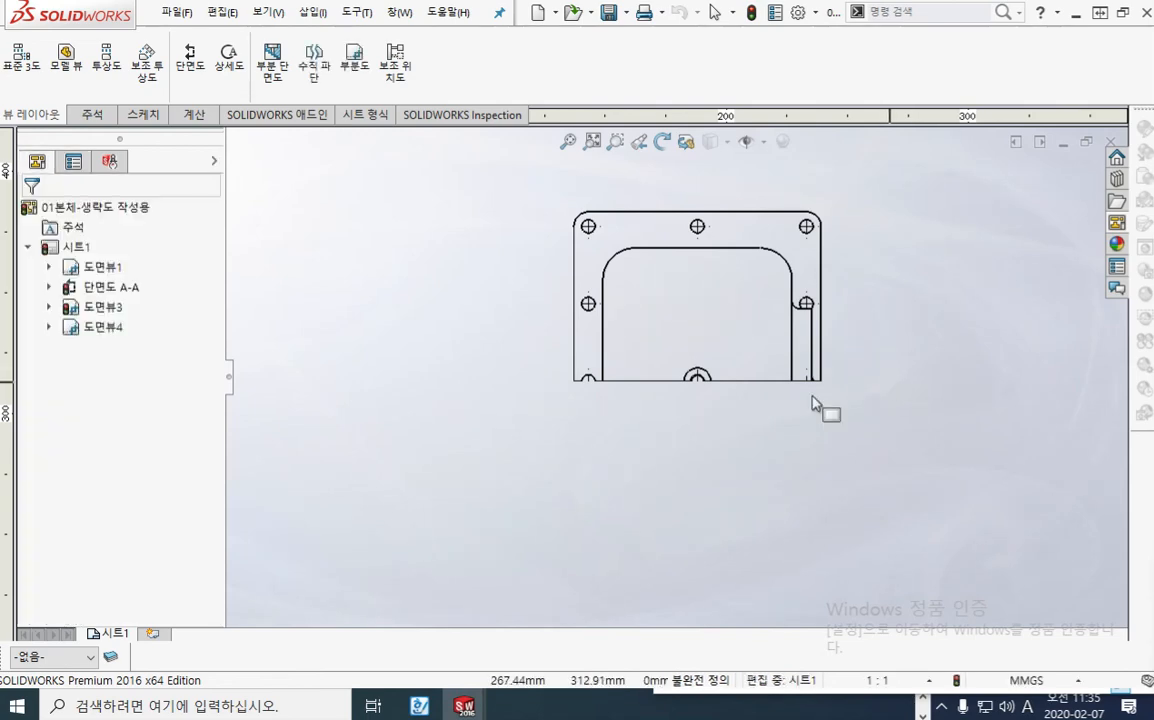
left_click(48, 327)
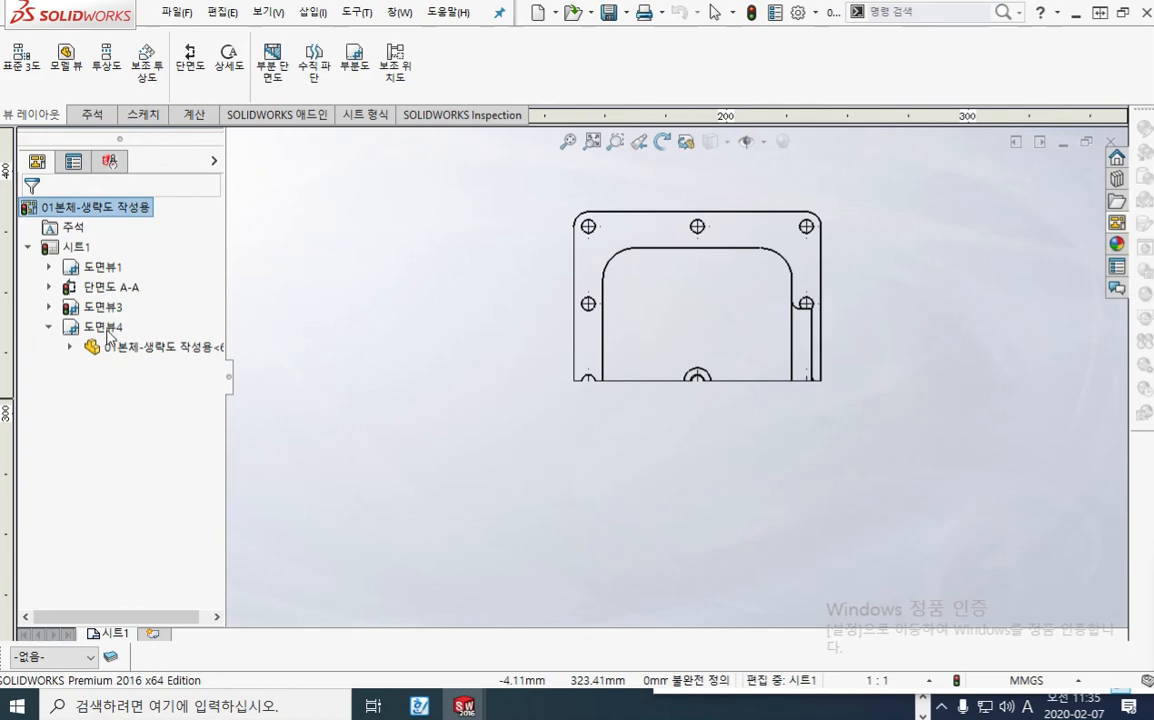
left_click(100, 328)
right_click(87, 330)
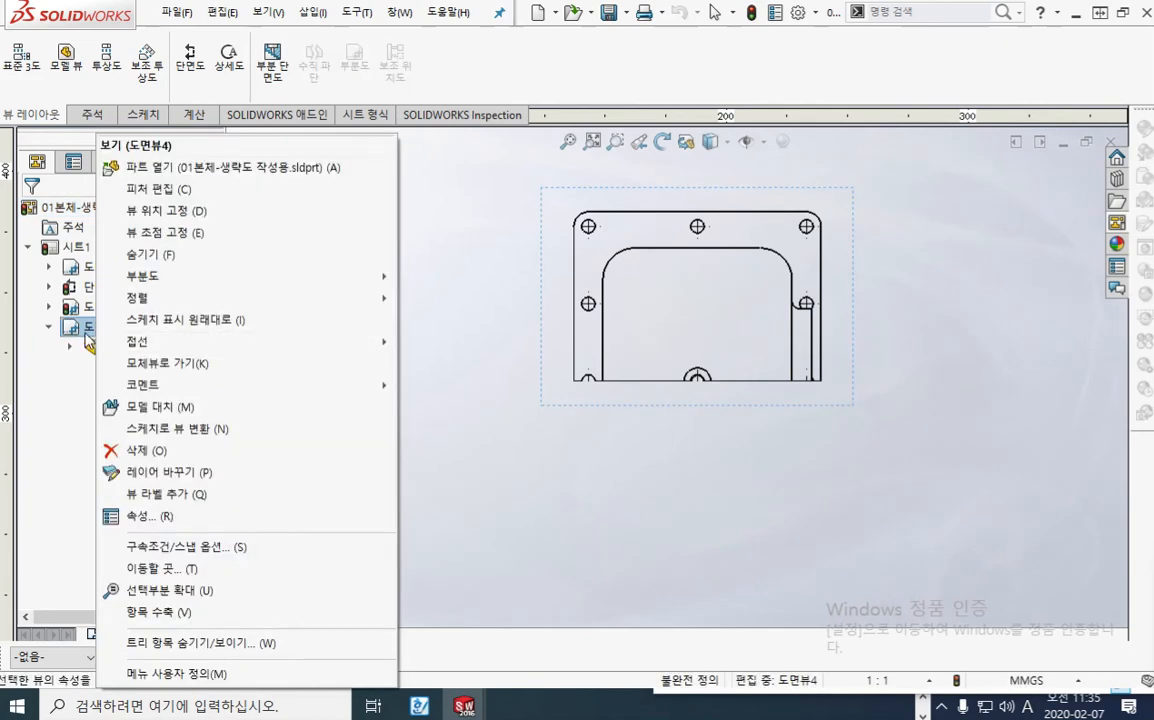
left_click(87, 335)
left_click(126, 328)
key("Escape")
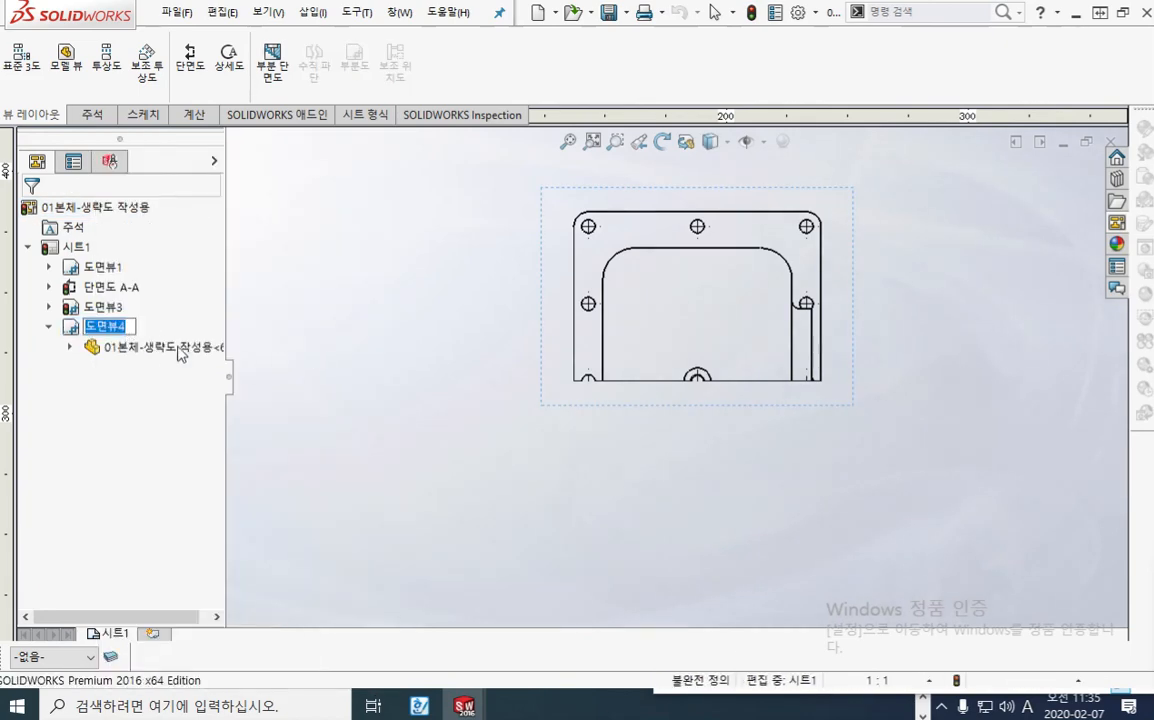
Step: Open the new plan view's crop boundary sketch for editing, with the sketch tools available
left_click(120, 331)
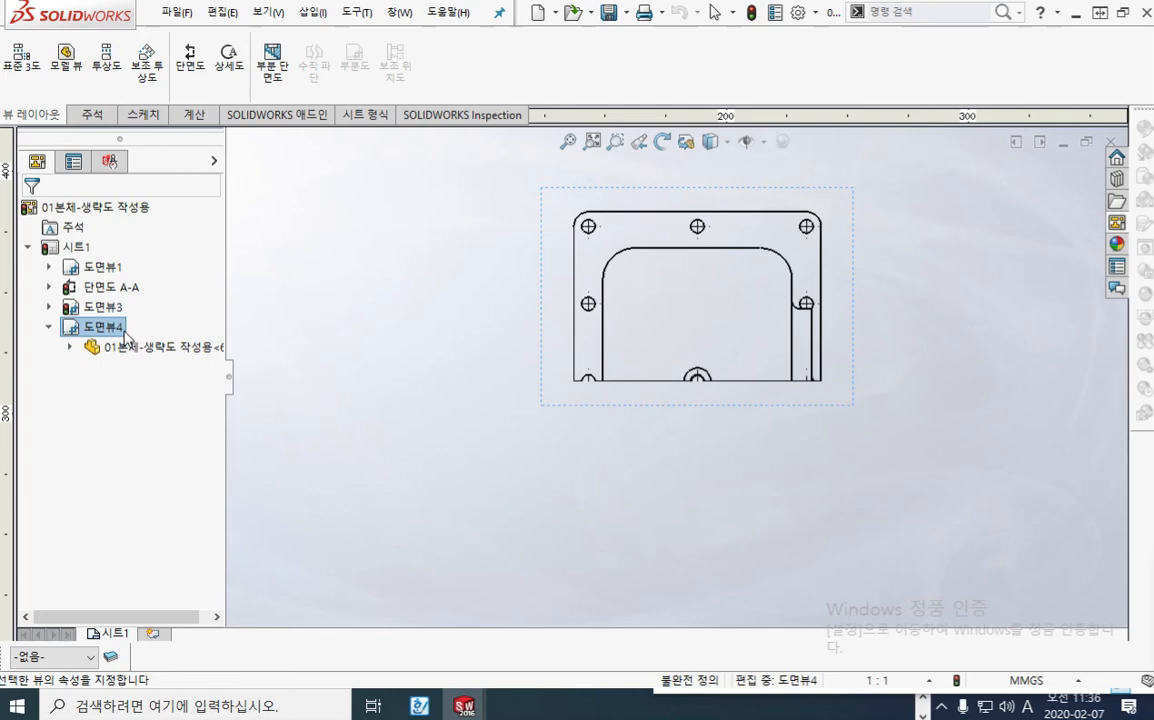
right_click(126, 340)
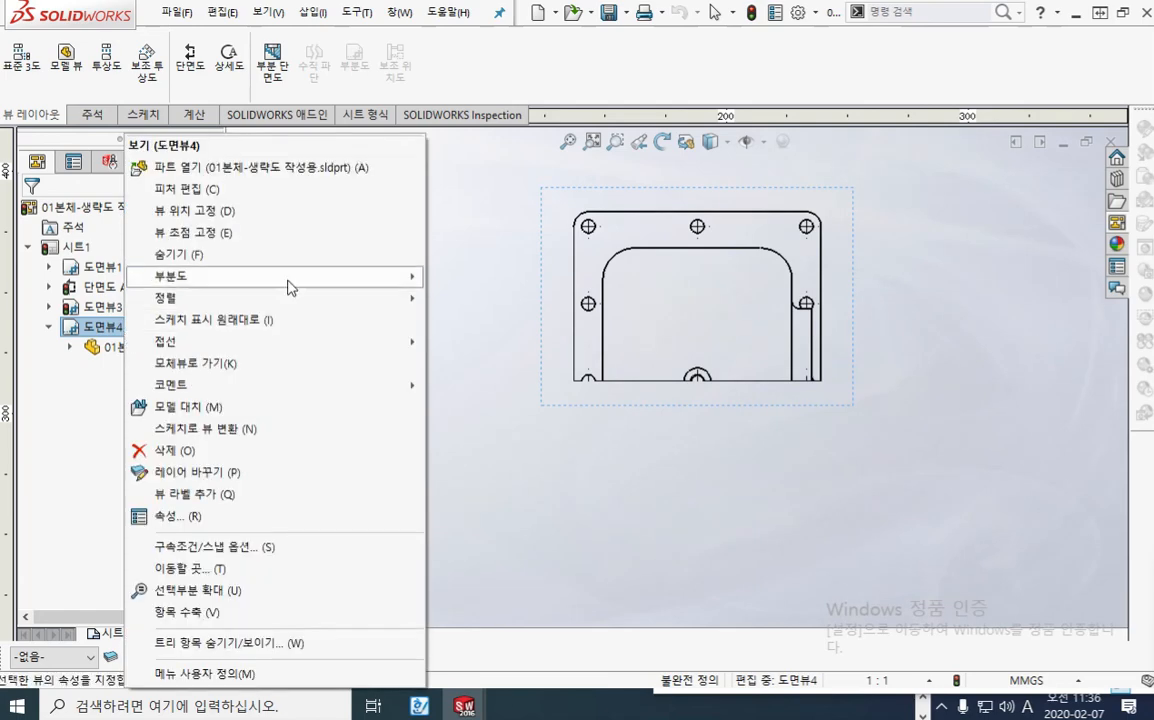
mouse_move(296, 285)
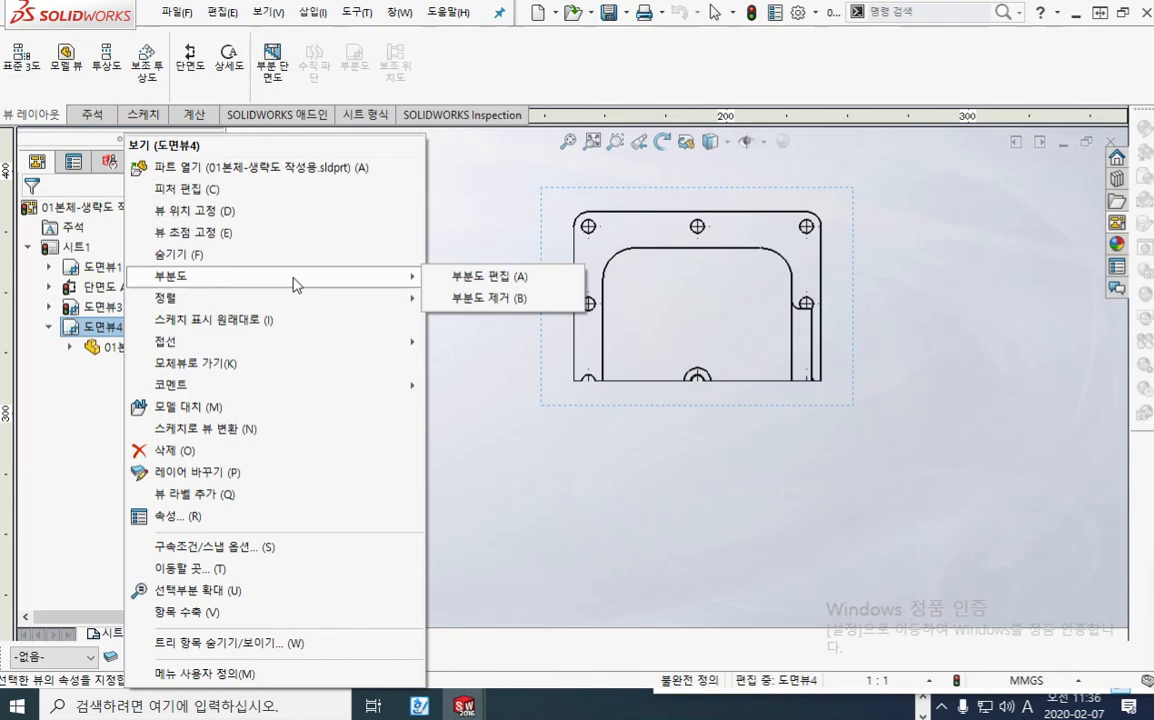
left_click(510, 280)
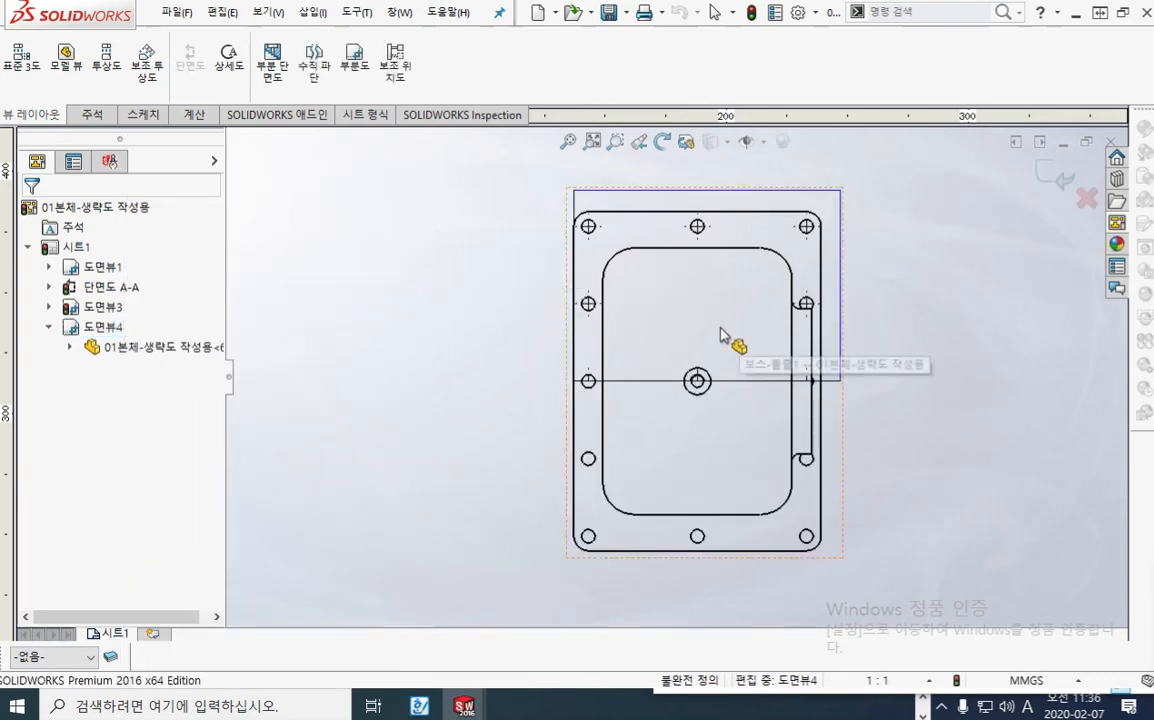
left_click(142, 116)
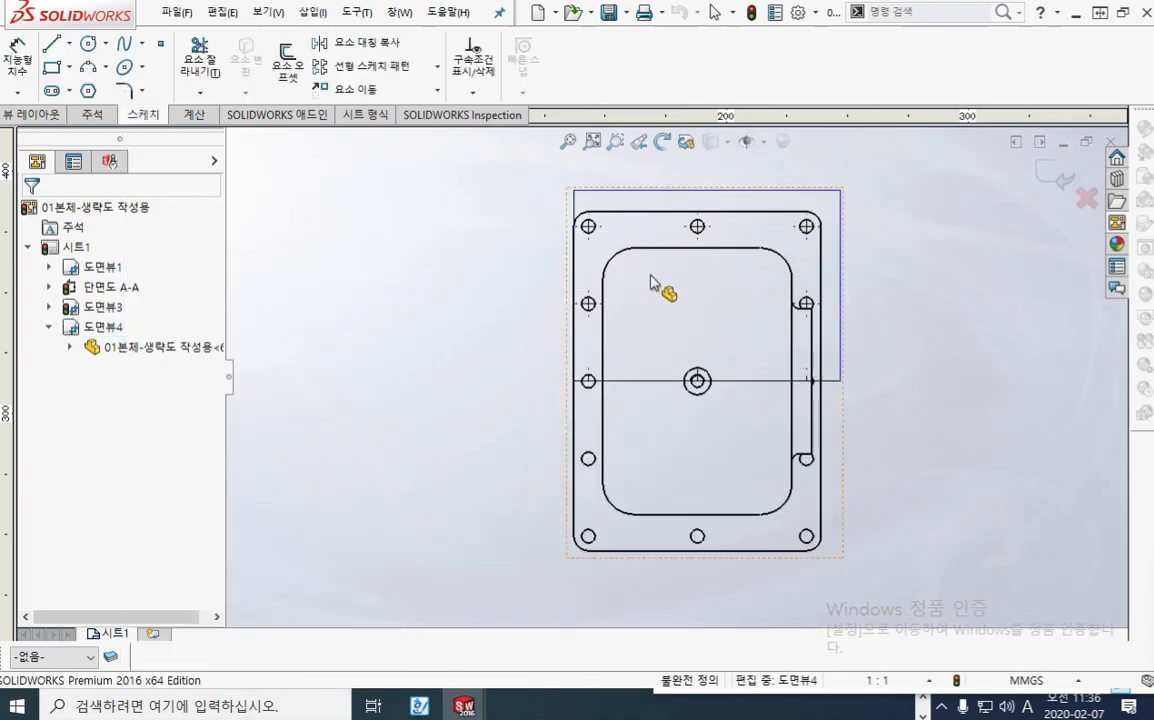
scroll(677, 291, "down", 3)
middle_click_drag(639, 308, 609, 323)
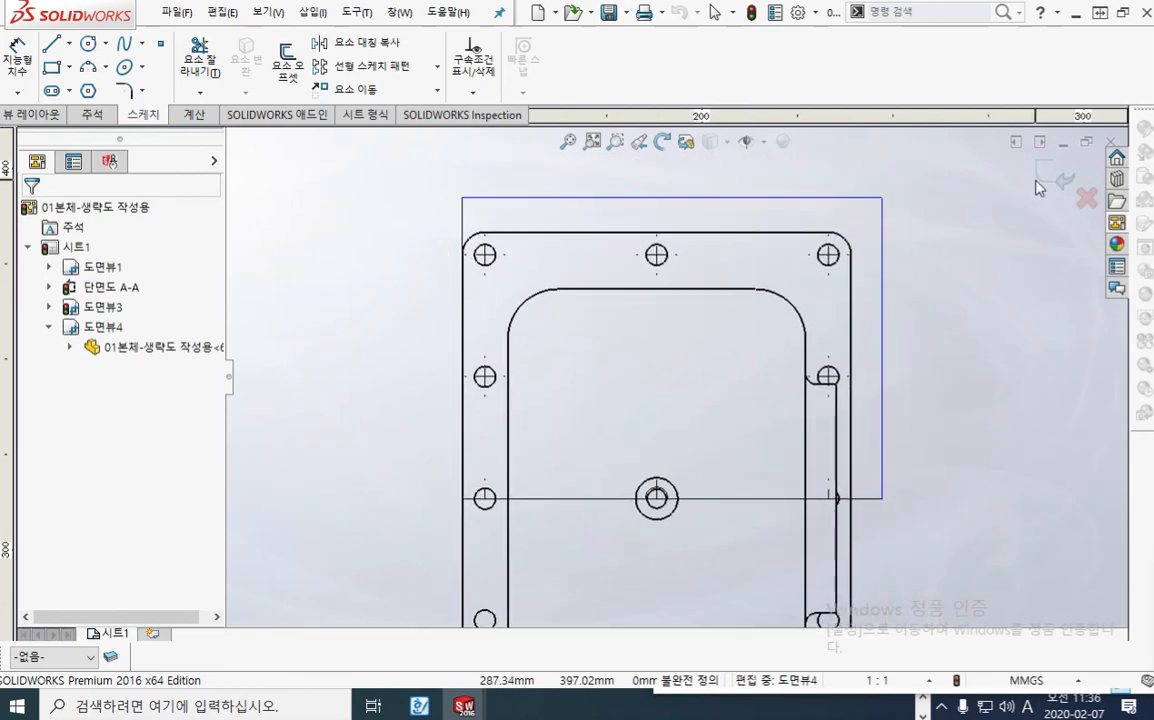
Step: Circle the exit-sketch confirmation symbol with the red screen pen
key("F12")
left_click_drag(1122, 222, 1071, 236)
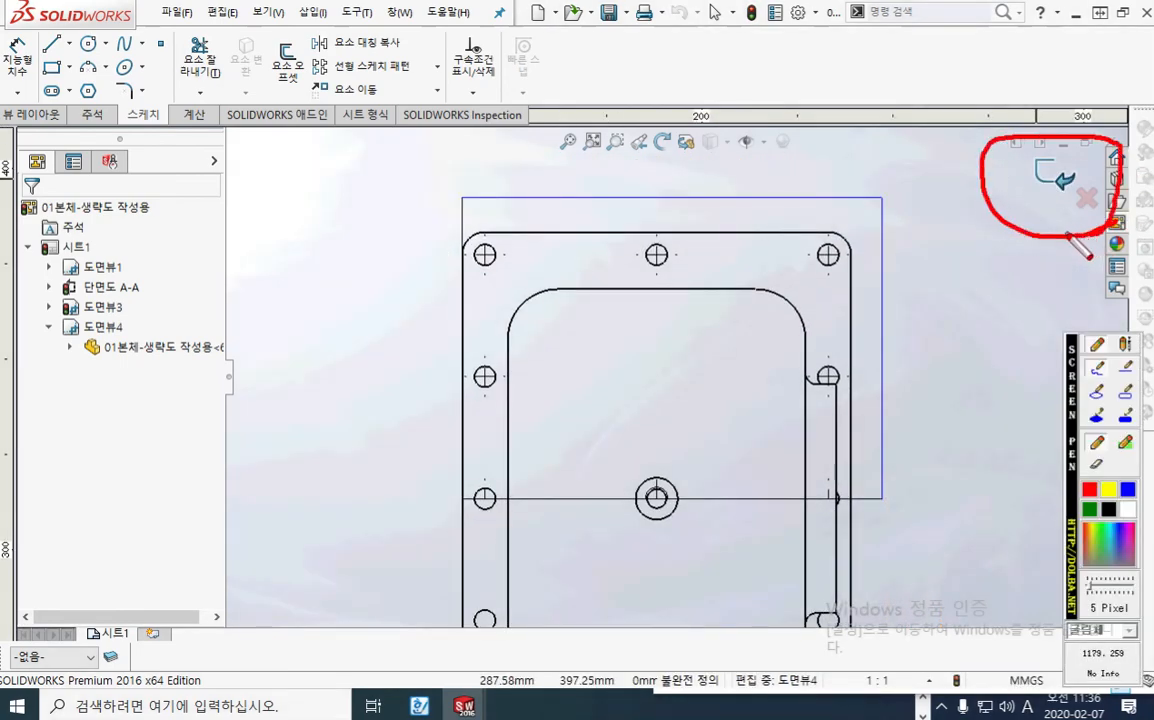
Step: Clear the red pen mark and delete the midpoint relation from the crop rectangle's lower-left corner
key("F12")
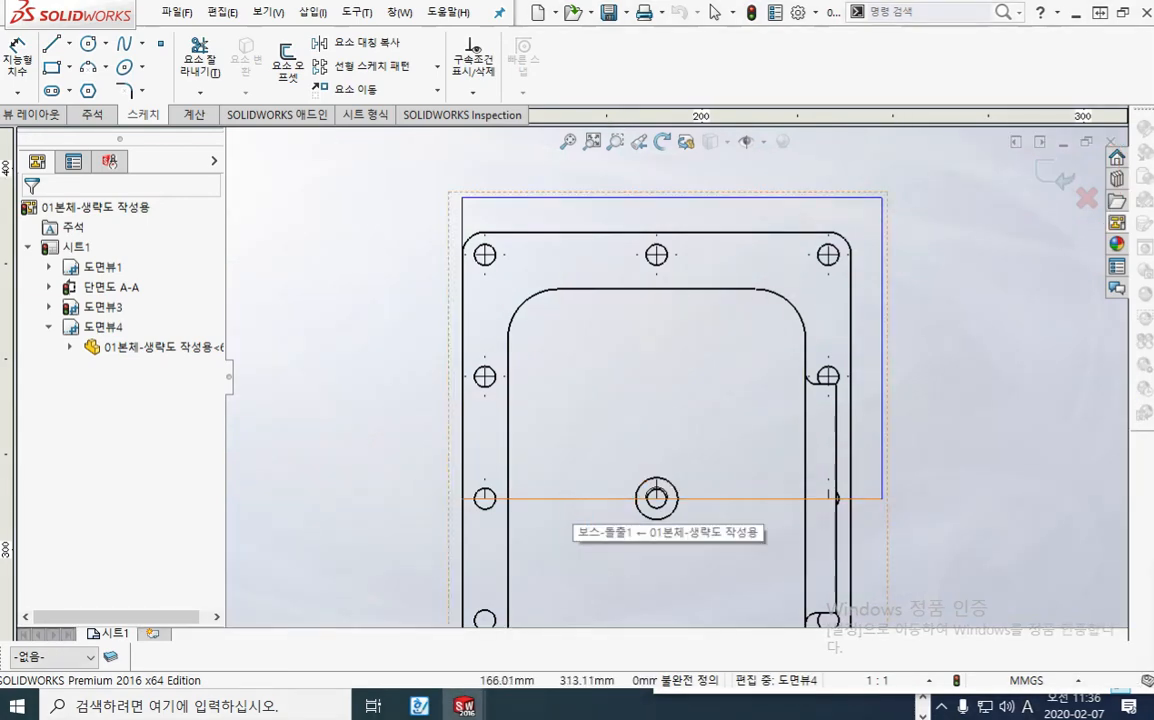
left_click(574, 499)
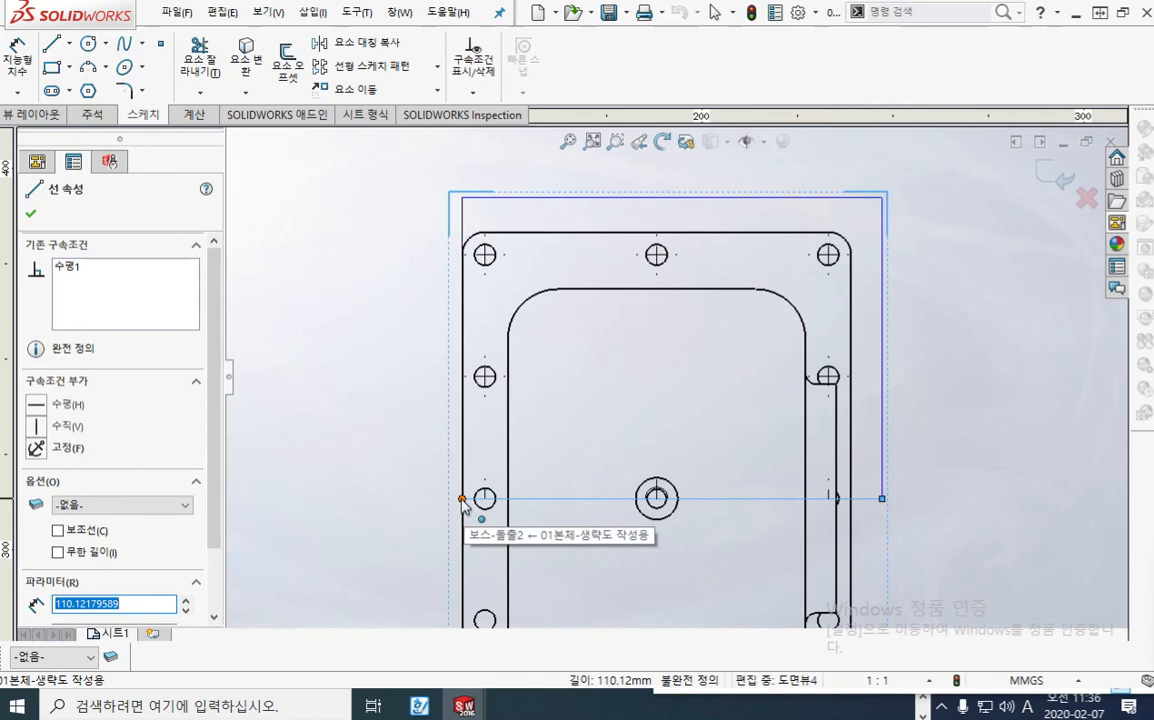
left_click(462, 499)
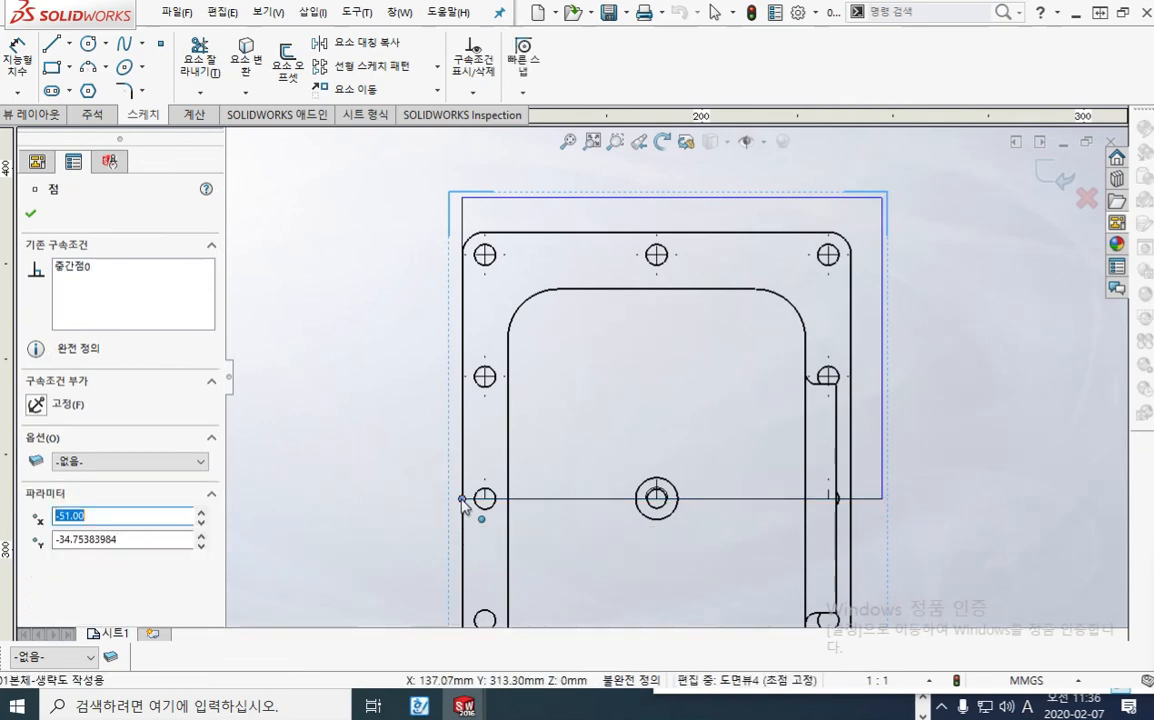
left_click(84, 268)
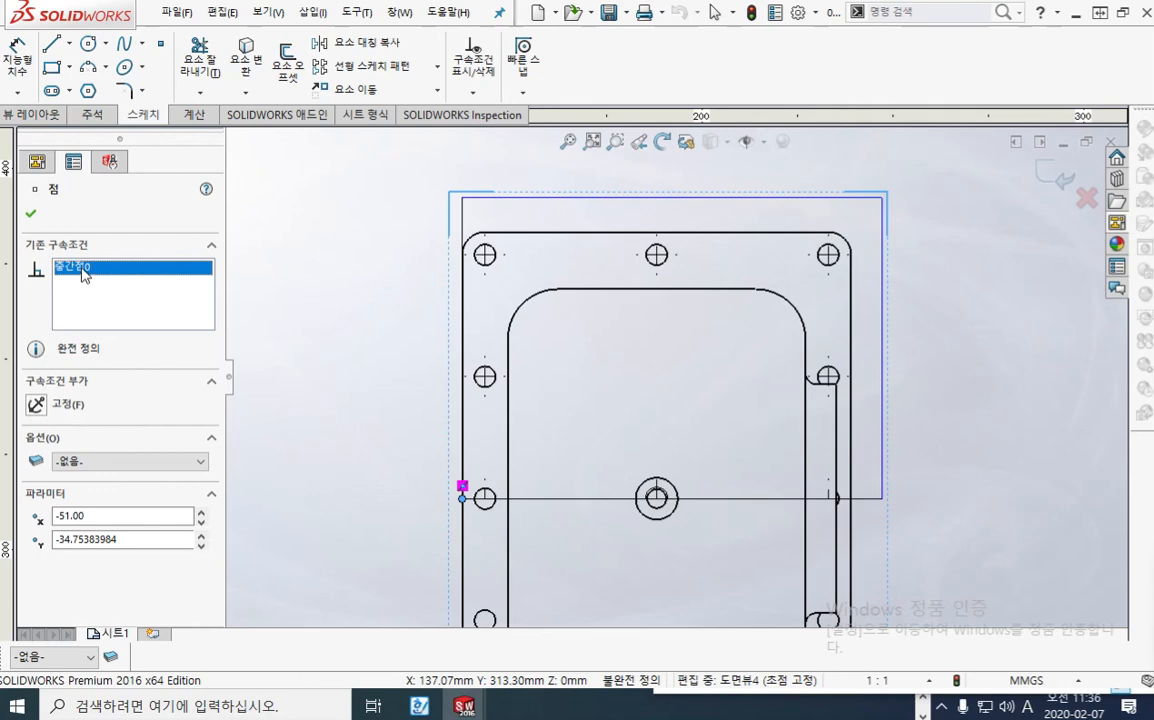
key("Delete")
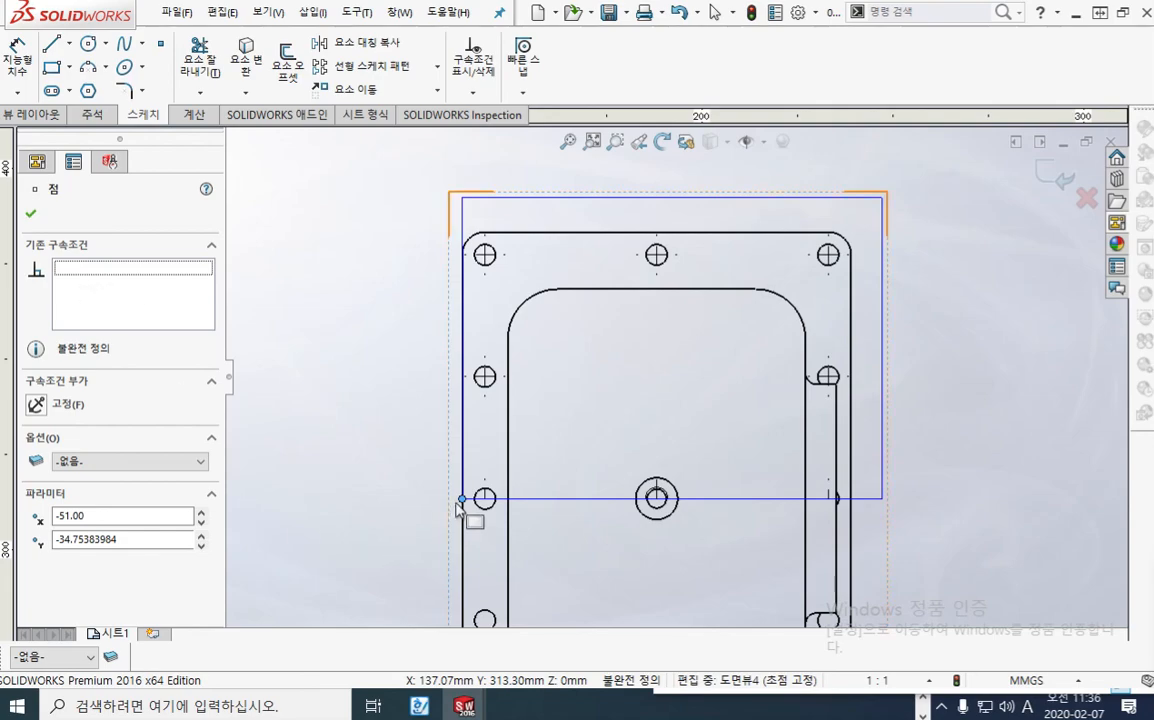
Step: Stretch the crop rectangle's lower-left corner outward past the housing's left edge and slightly upward, making the rectangle about 122 mm wide
left_click_drag(463, 499, 365, 499)
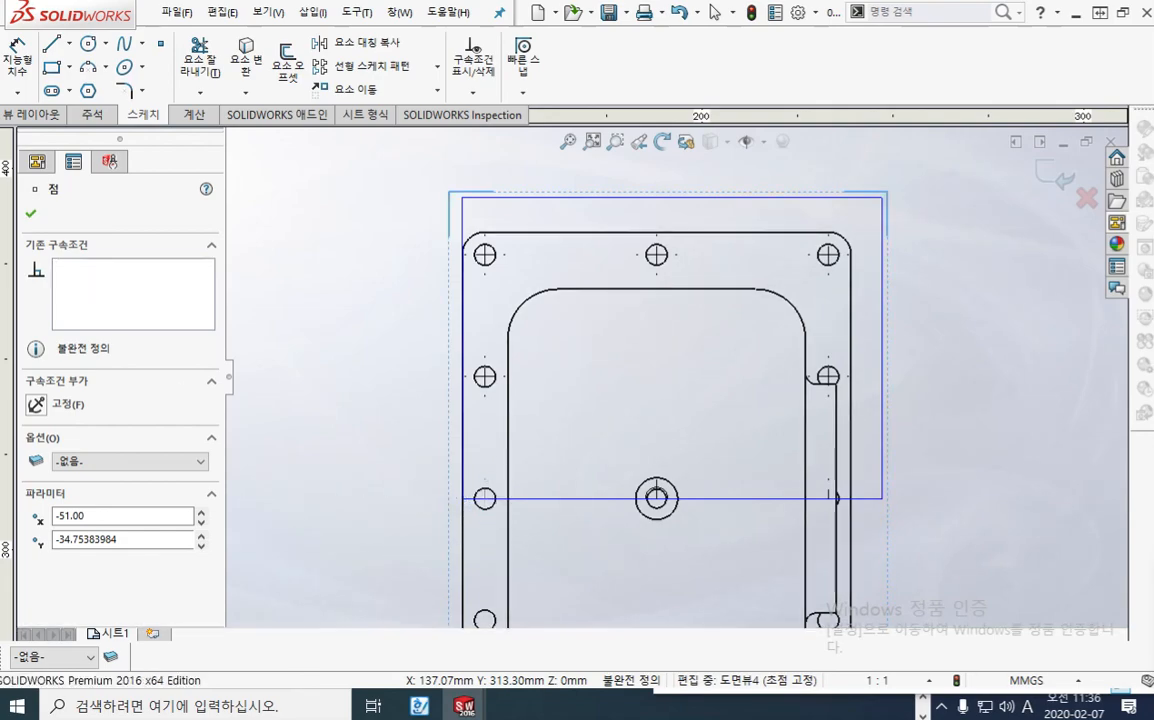
left_click(422, 563)
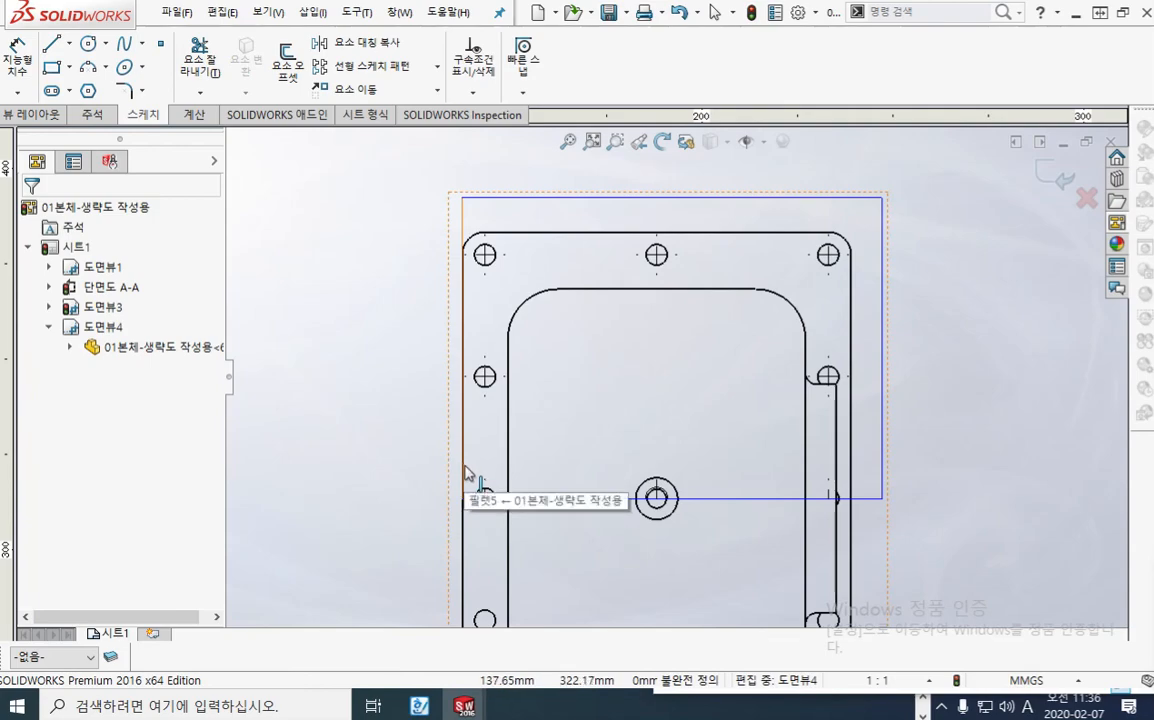
left_click_drag(463, 498, 396, 500)
left_click(484, 496)
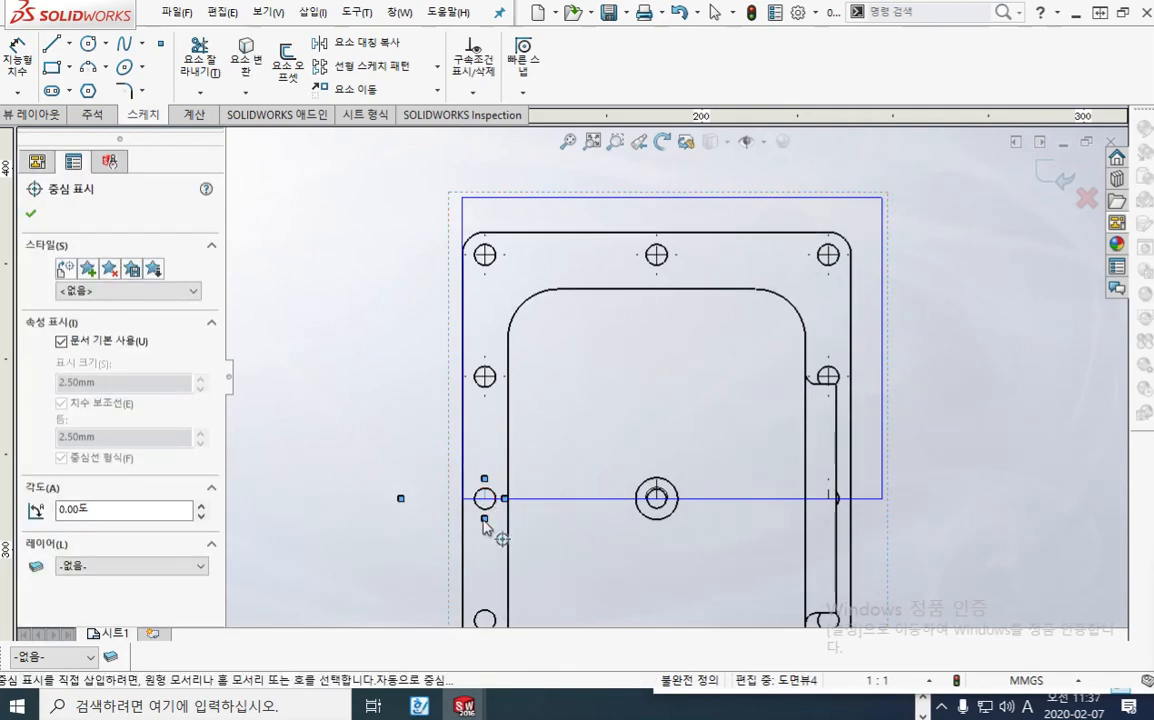
left_click(484, 528)
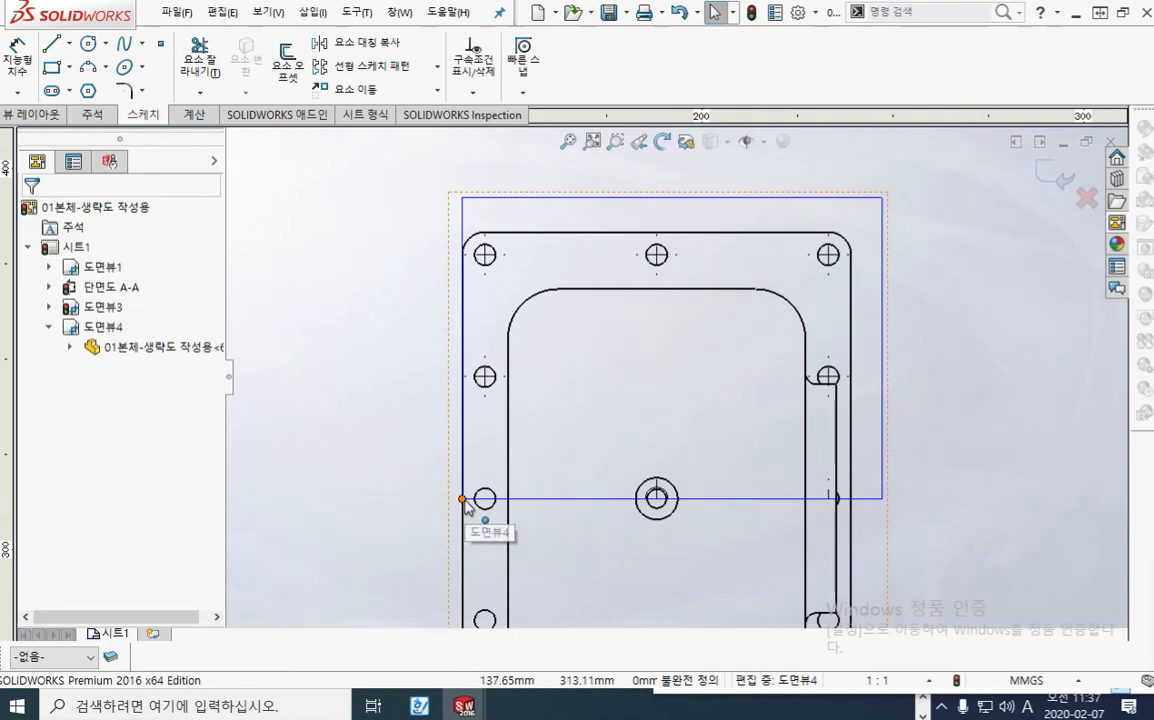
left_click_drag(463, 498, 418, 480)
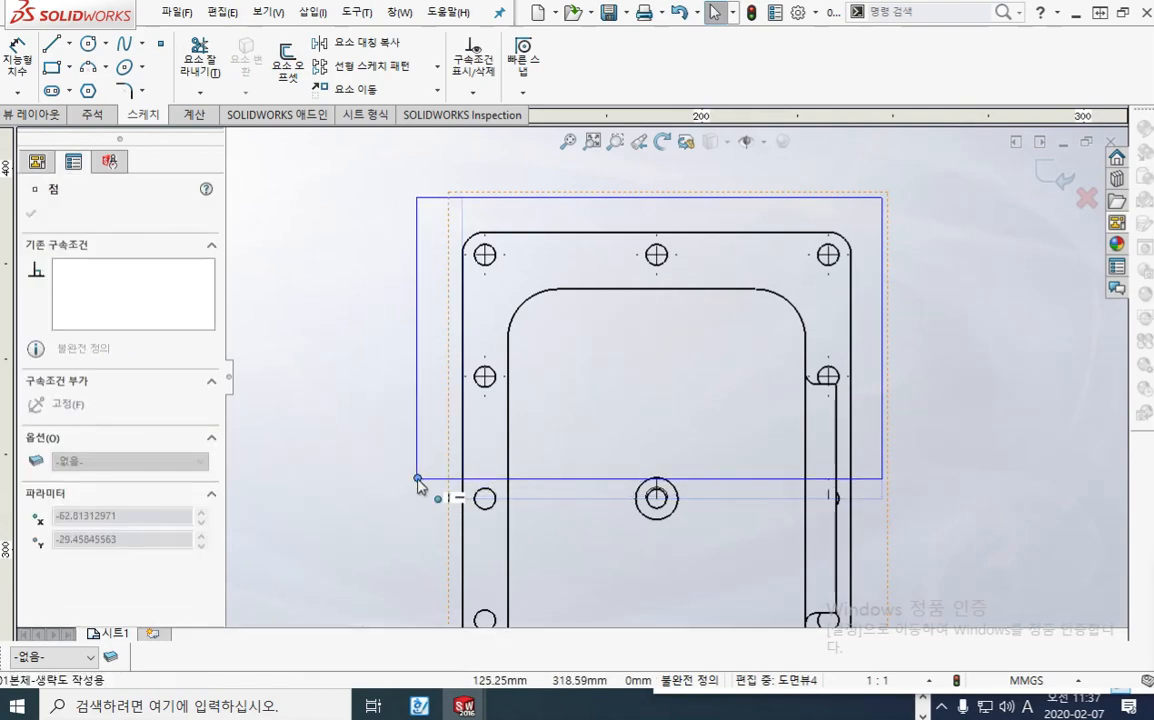
left_click(370, 517)
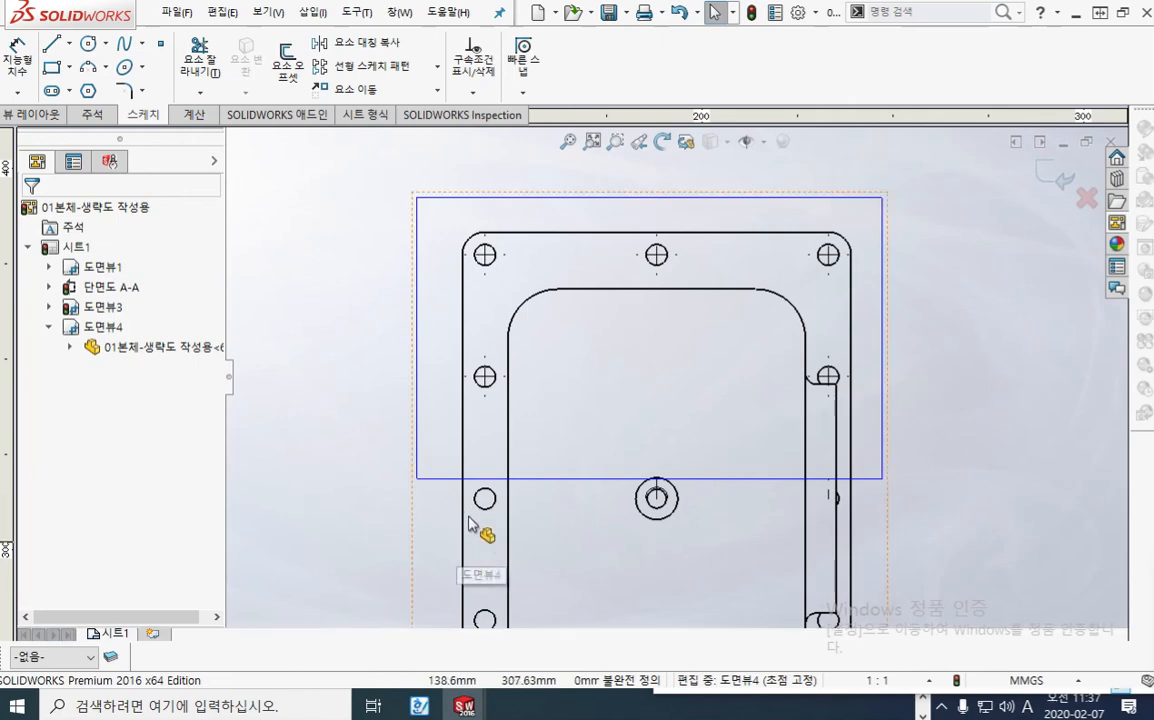
Step: Mark the left edge's midpoint with the red screen pen, link the circled Point tool to it with an arrow, and clear the marks
key("F2")
left_click_drag(465, 498, 467, 506)
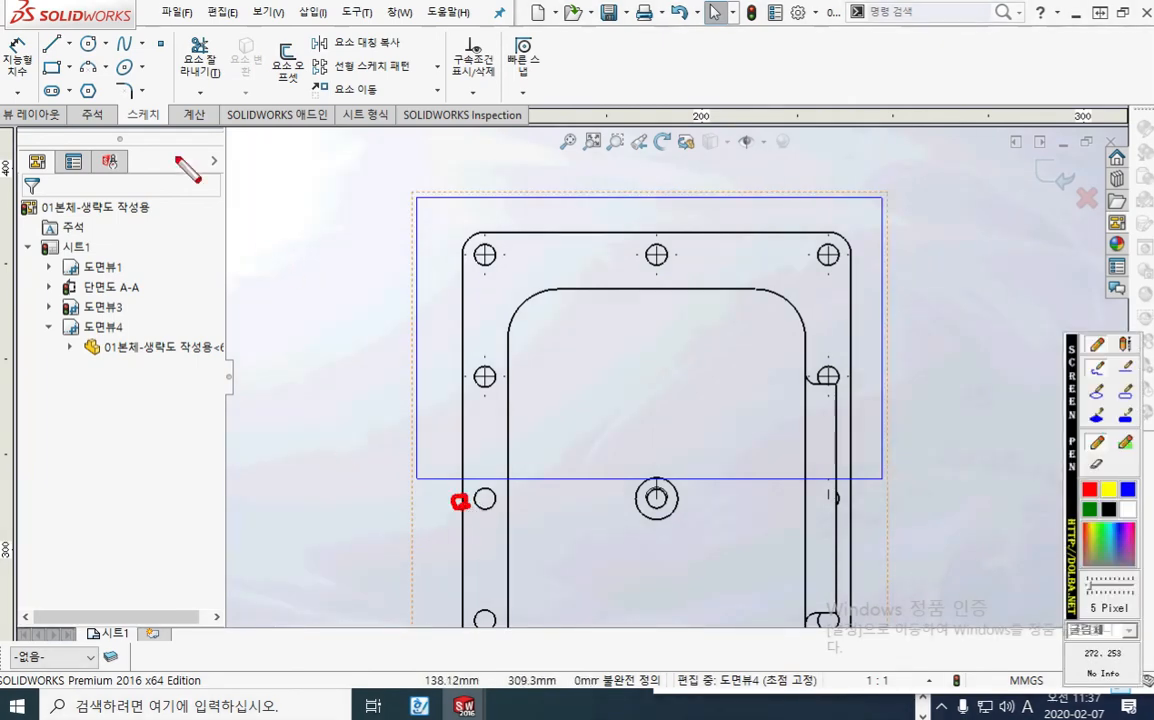
mouse_move(182, 78)
left_mouse_down()
mouse_move(152, 50)
mouse_move(182, 72)
mouse_move(190, 355)
left_mouse_up()
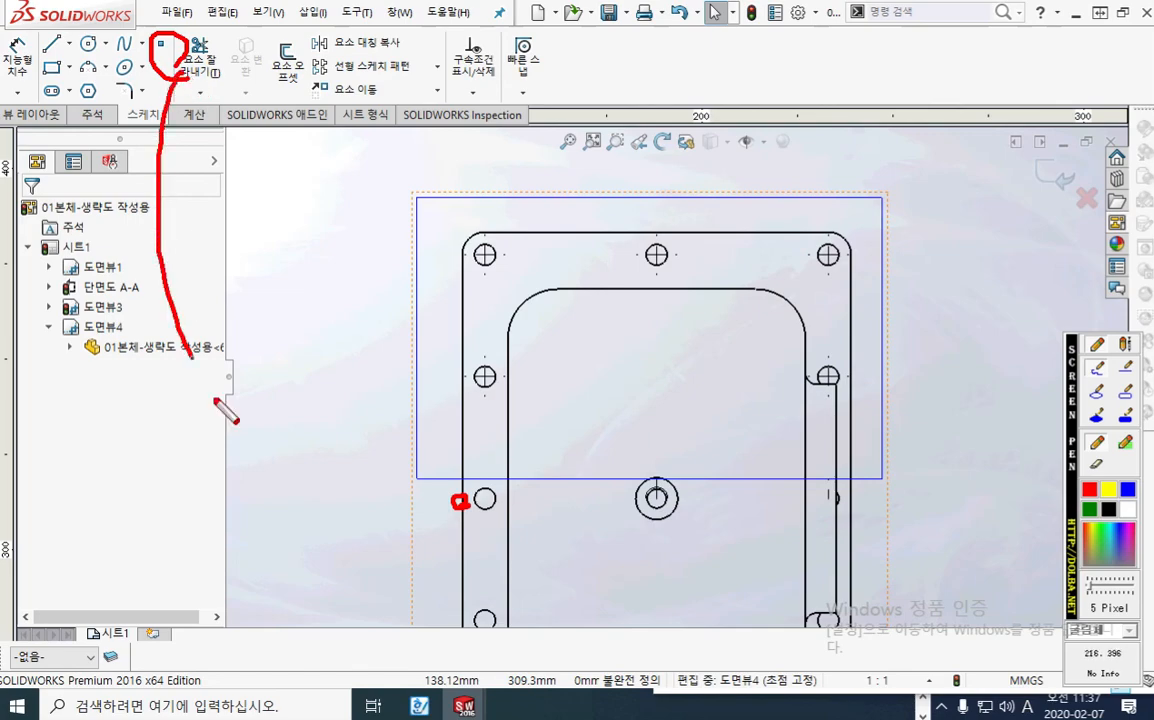
mouse_move(216, 402)
left_mouse_down()
mouse_move(375, 470)
mouse_move(412, 458)
mouse_move(455, 500)
mouse_move(440, 538)
left_mouse_up()
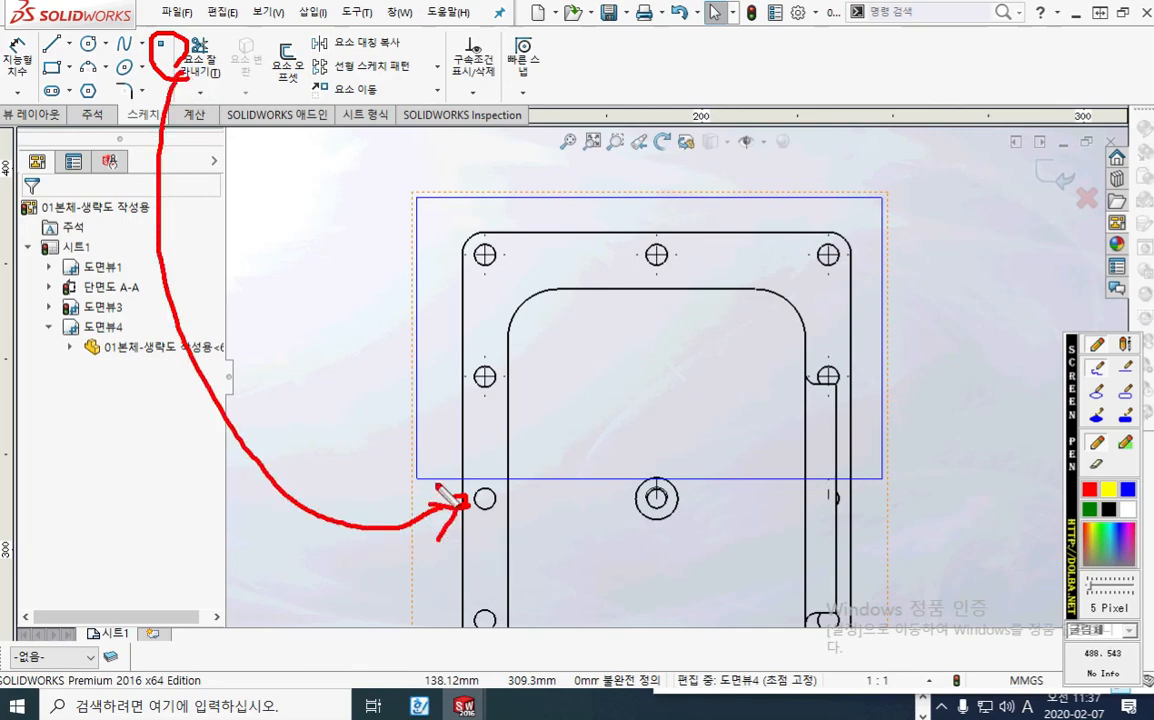
key("Escape")
Step: Place a sketch point at the midpoint of the housing's left outer edge
left_click(160, 46)
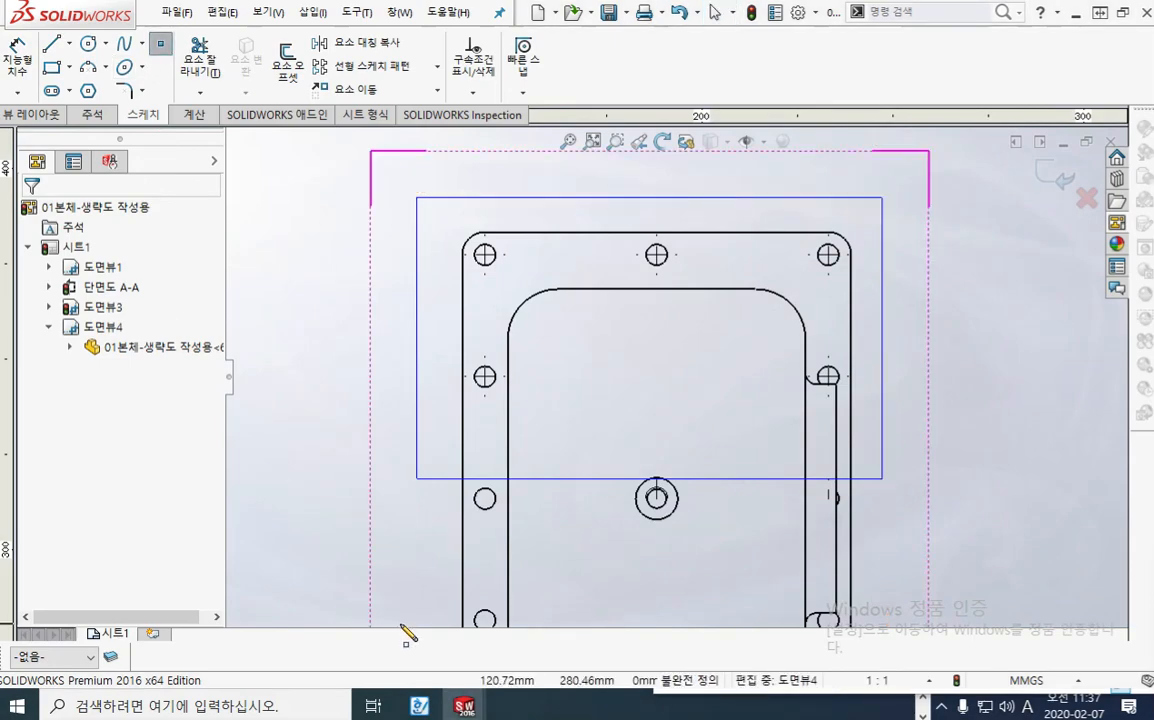
left_click(461, 496)
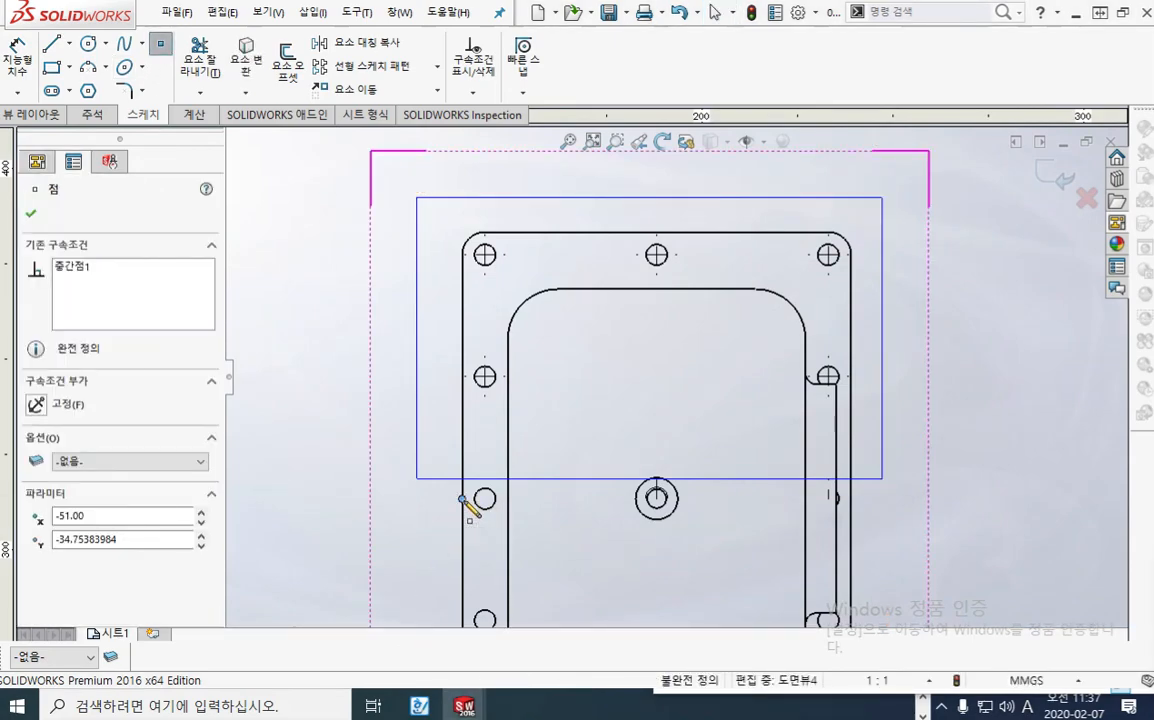
left_click(31, 213)
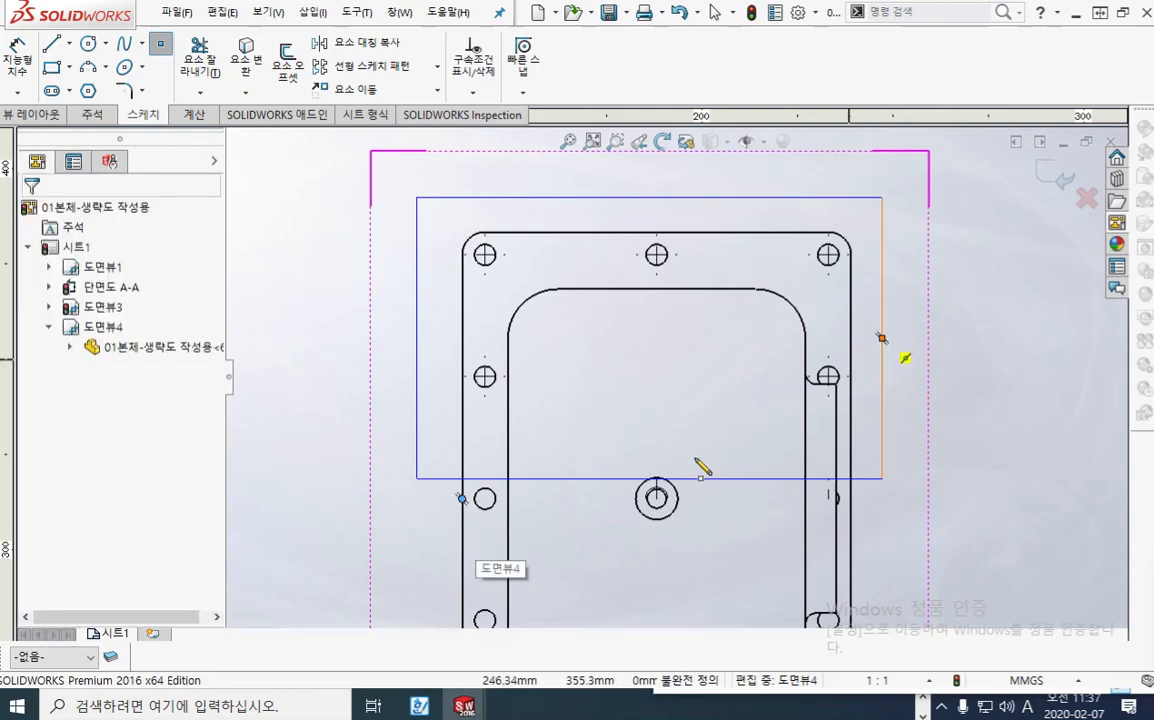
Step: Make the crop rectangle's bottom line coincident with the new sketch point and exit the sketch to update the crop
scroll(470, 530, "down", 3)
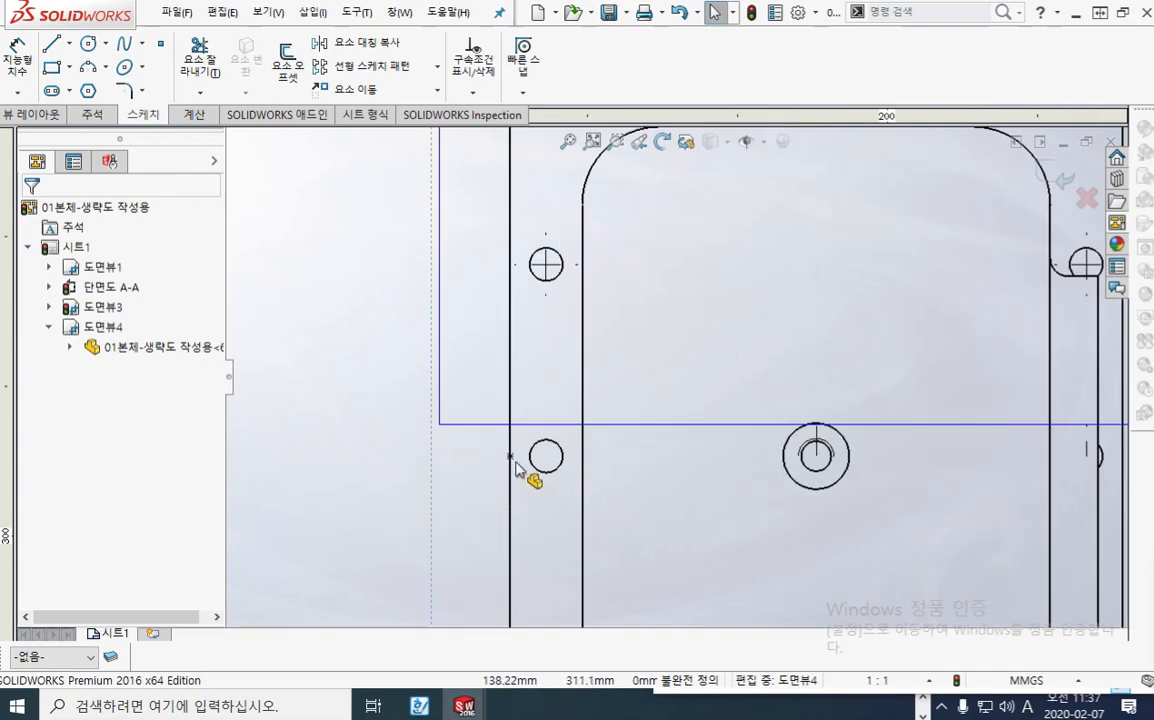
left_click(457, 452)
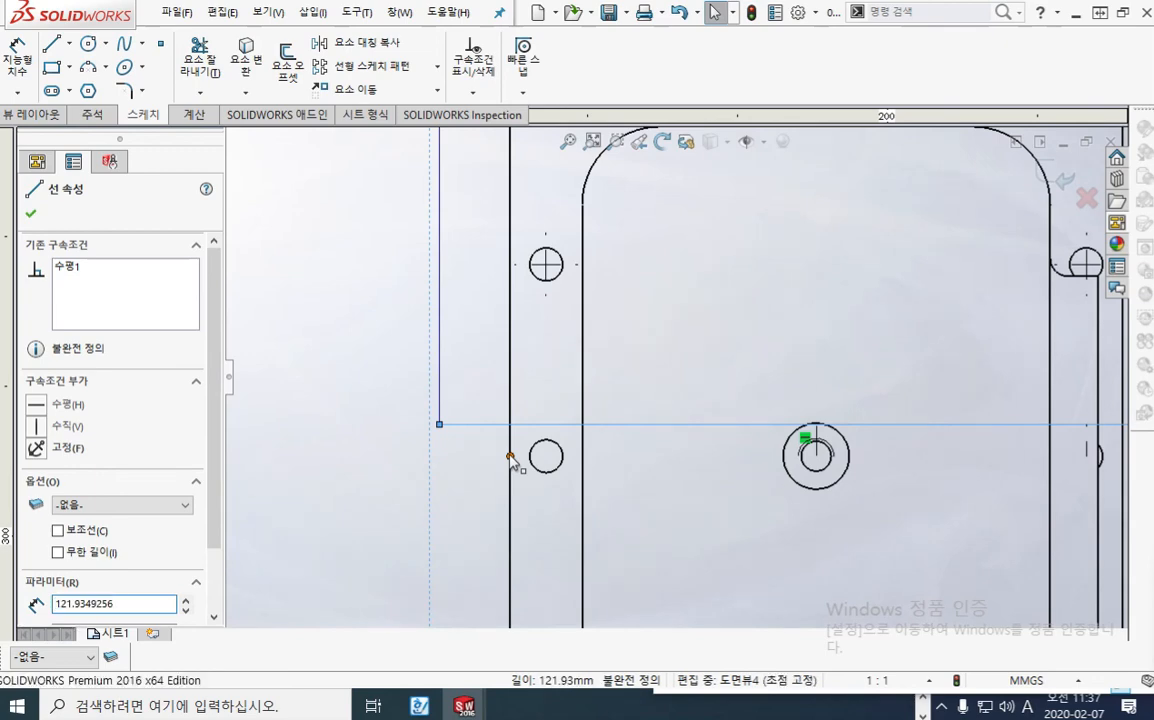
left_click(510, 456, "ctrl")
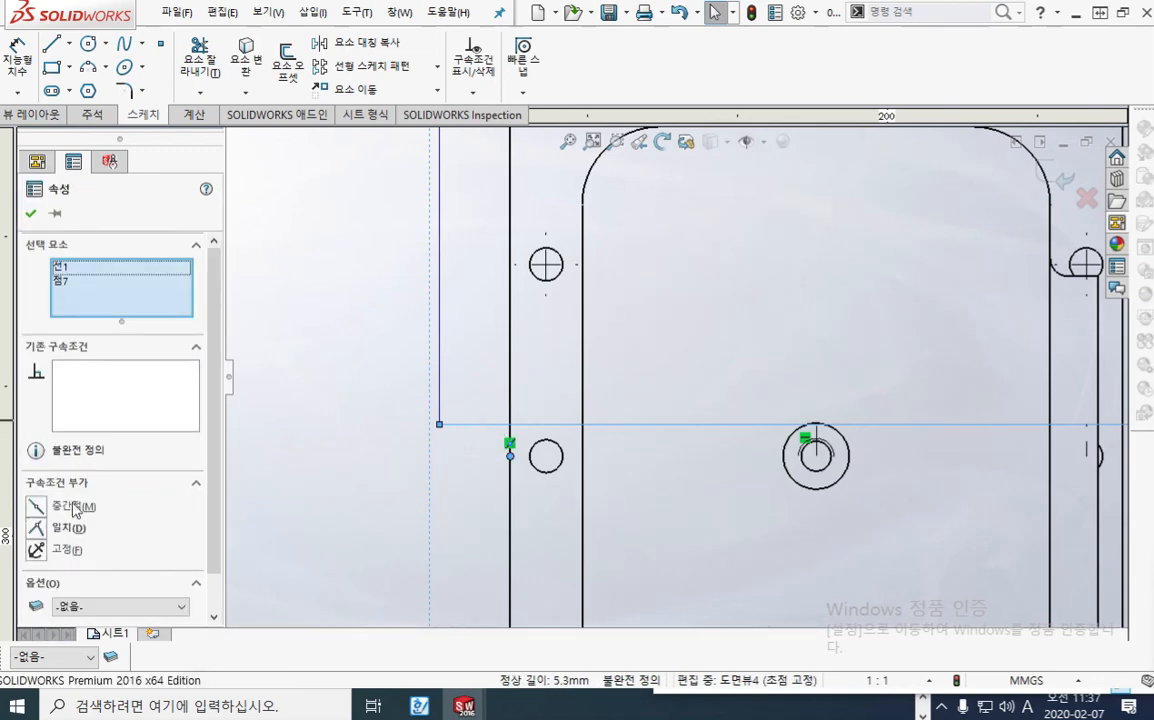
left_click(36, 528)
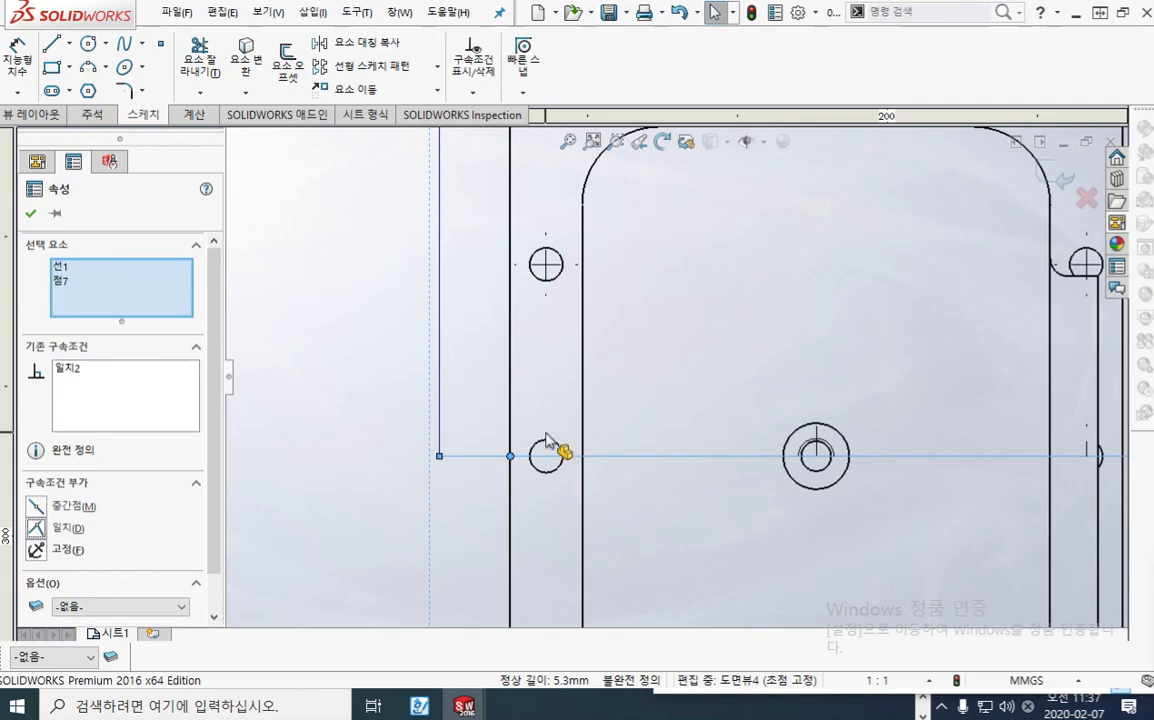
scroll(742, 386, "up", 5)
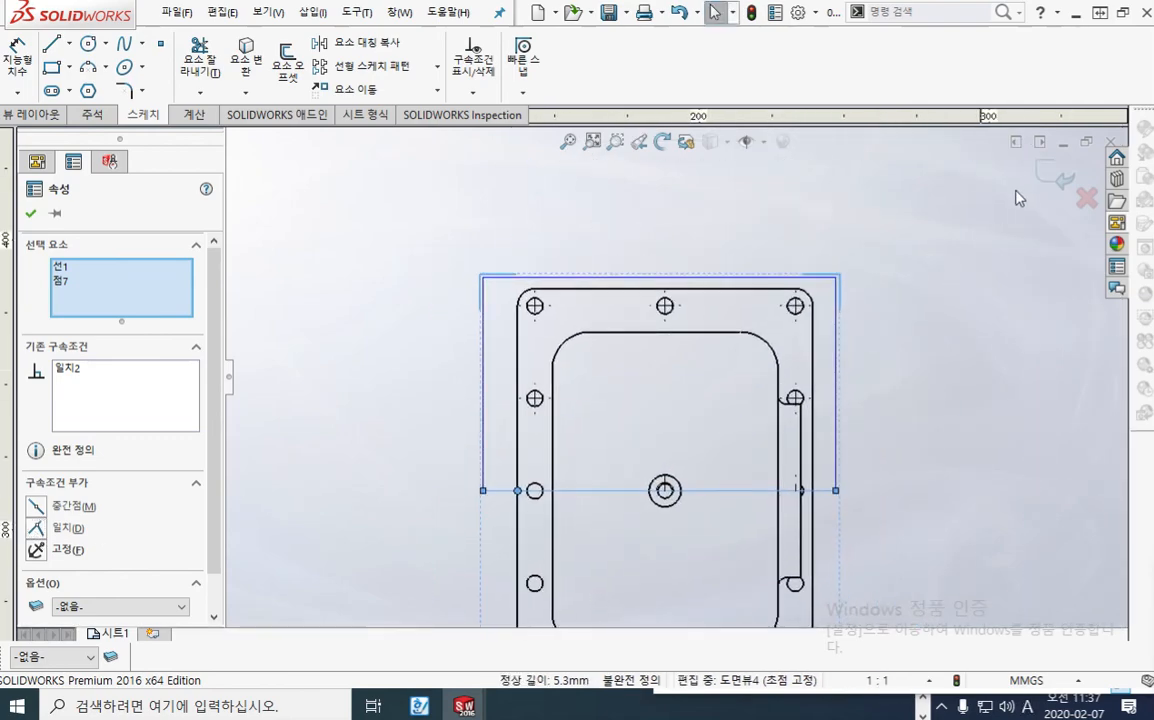
left_click(1050, 175)
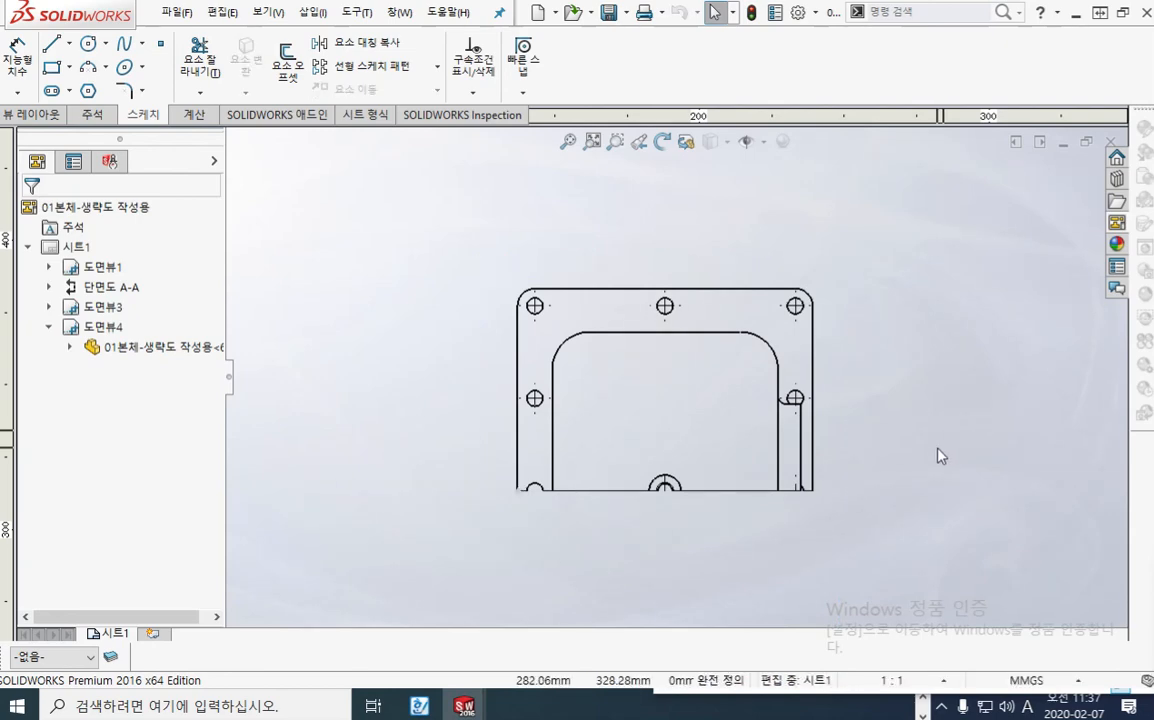
Step: Delete the demonstration plan view placed above the sheet
scroll(881, 463, "up", 6)
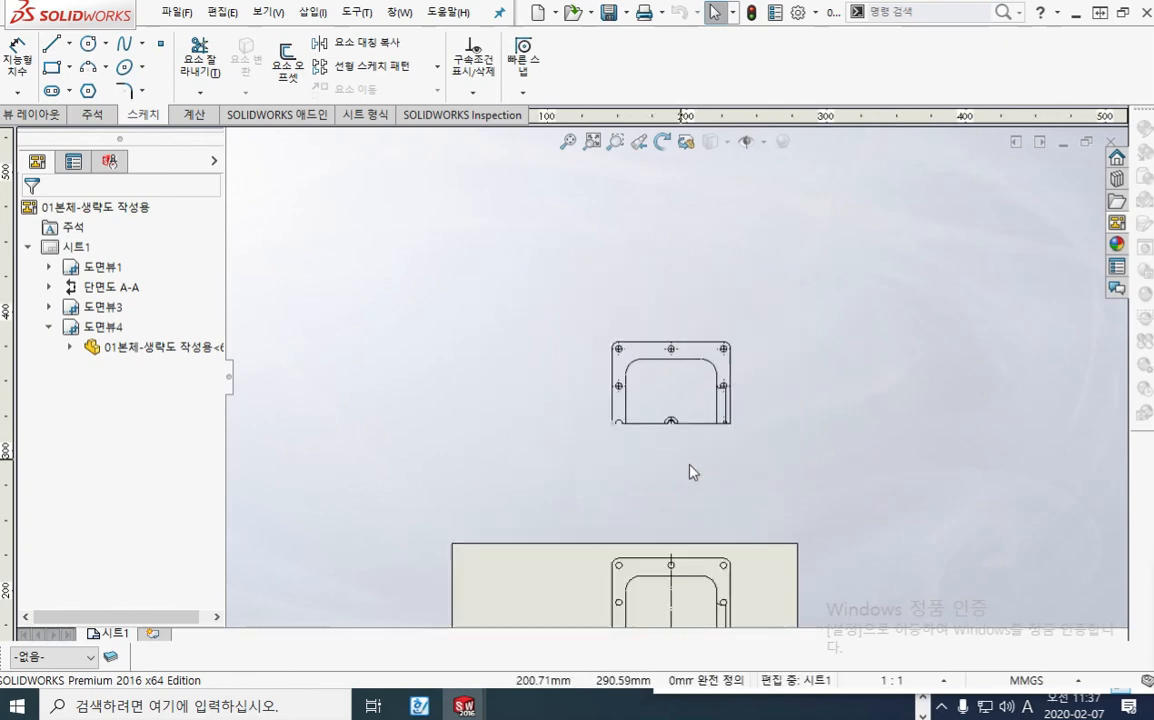
middle_click_drag(690, 471, 758, 367)
left_click(728, 334)
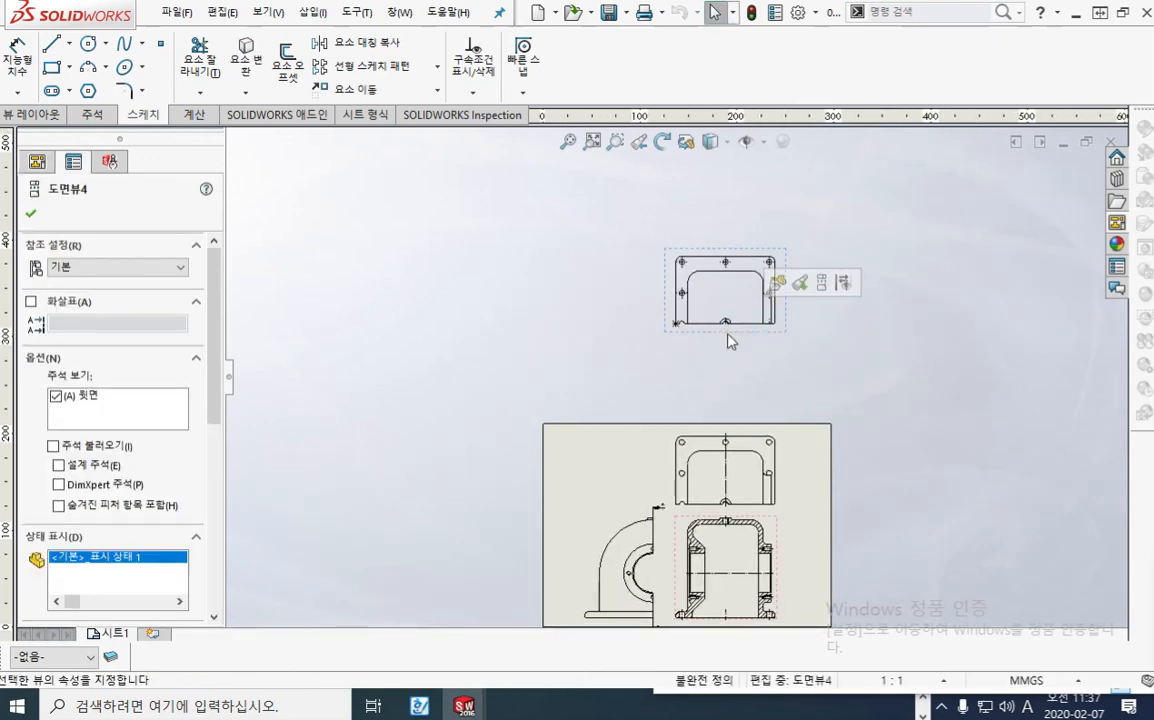
key("Delete")
left_click(730, 332)
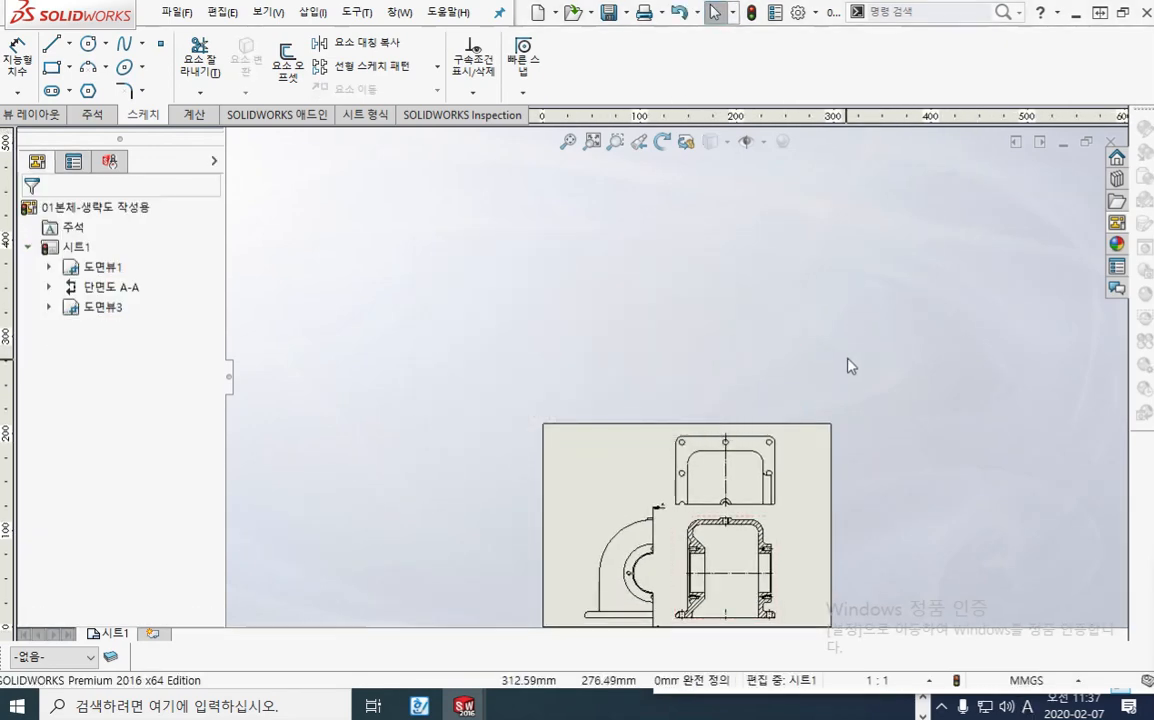
middle_click_drag(764, 572, 725, 426)
scroll(631, 386, "down", 5)
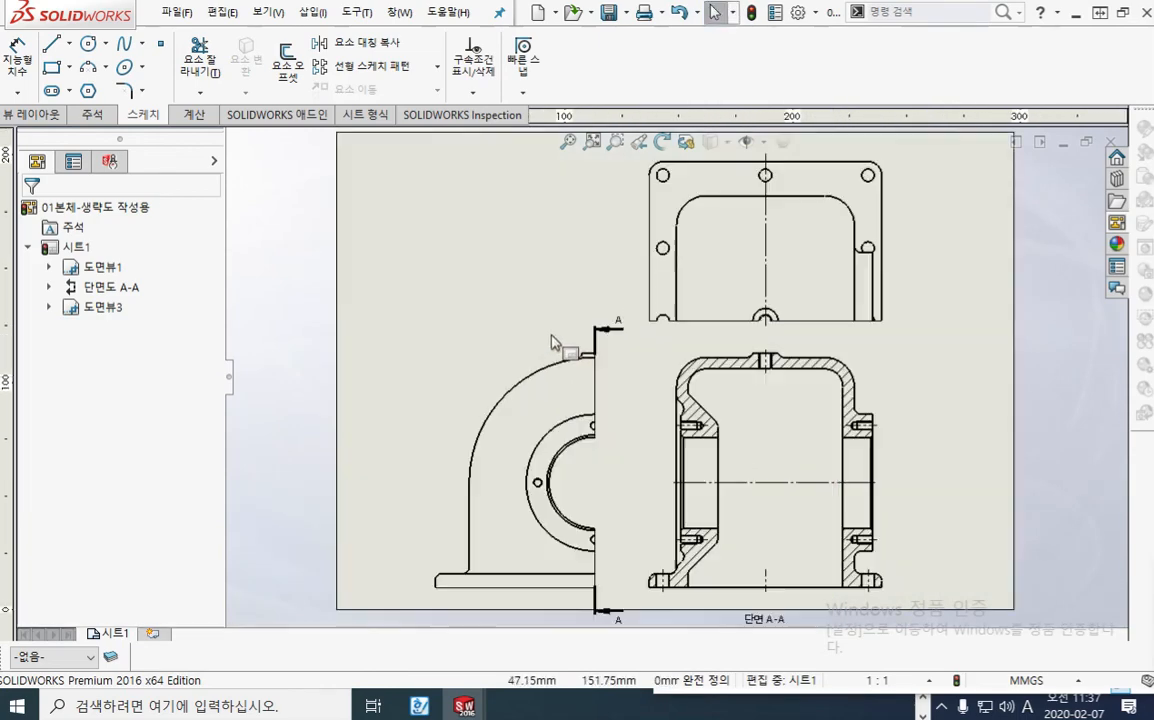